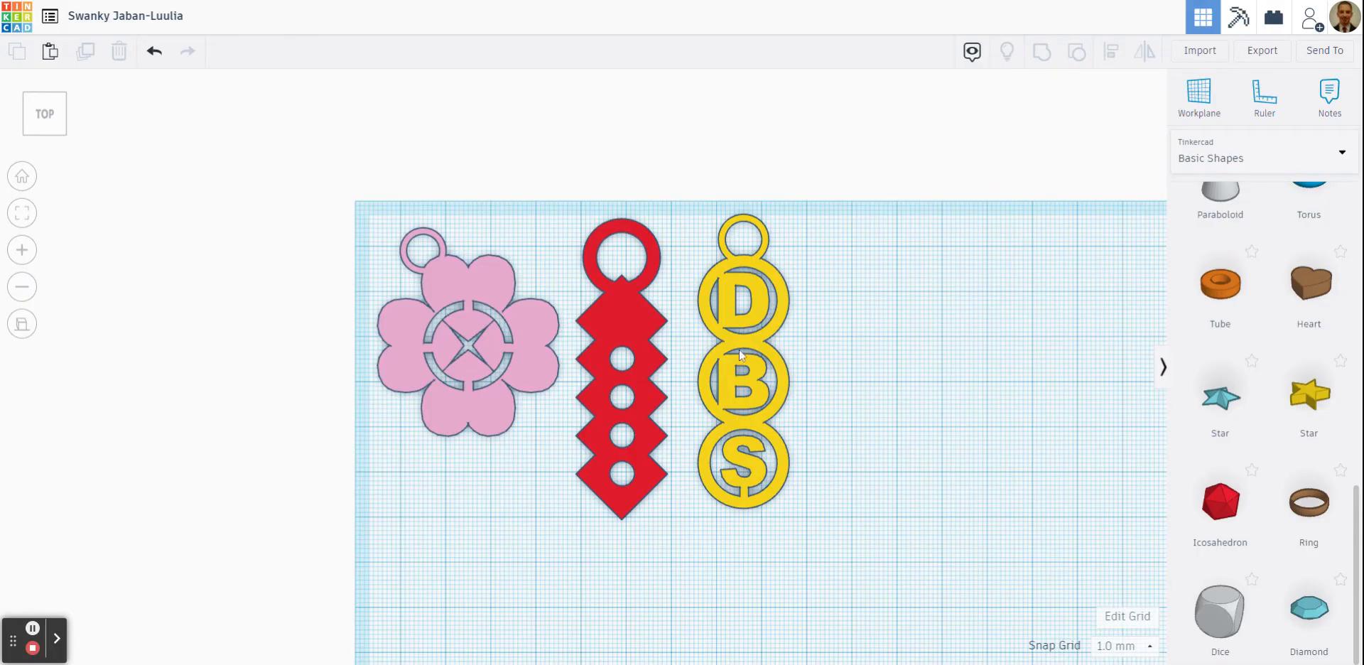
# Examine the three sample keychains and browse the Basic Shapes and Text and numbers shape collections.
pyautogui.moveTo(835, 380); pyautogui.dragTo(945, 291, button='right')
pyautogui.scroll(3, 412, 326)
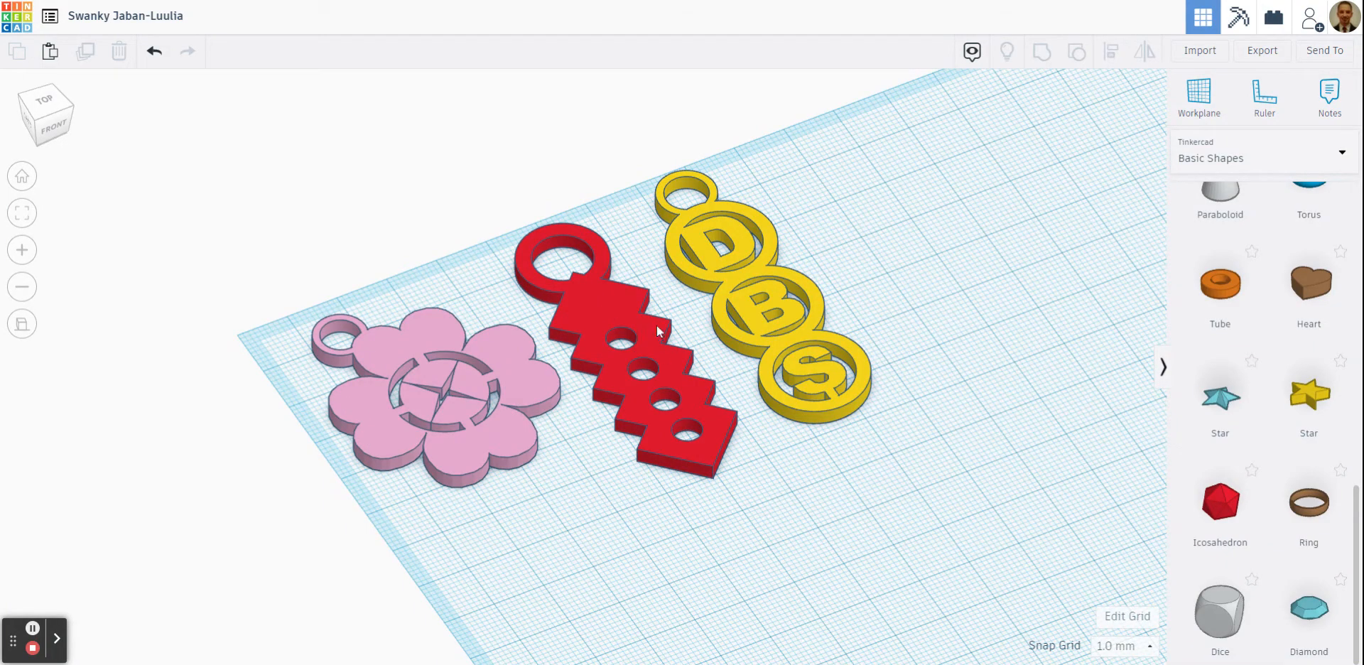
pyautogui.scroll(10, 1218, 348)
pyautogui.scroll(-1, 1249, 346)
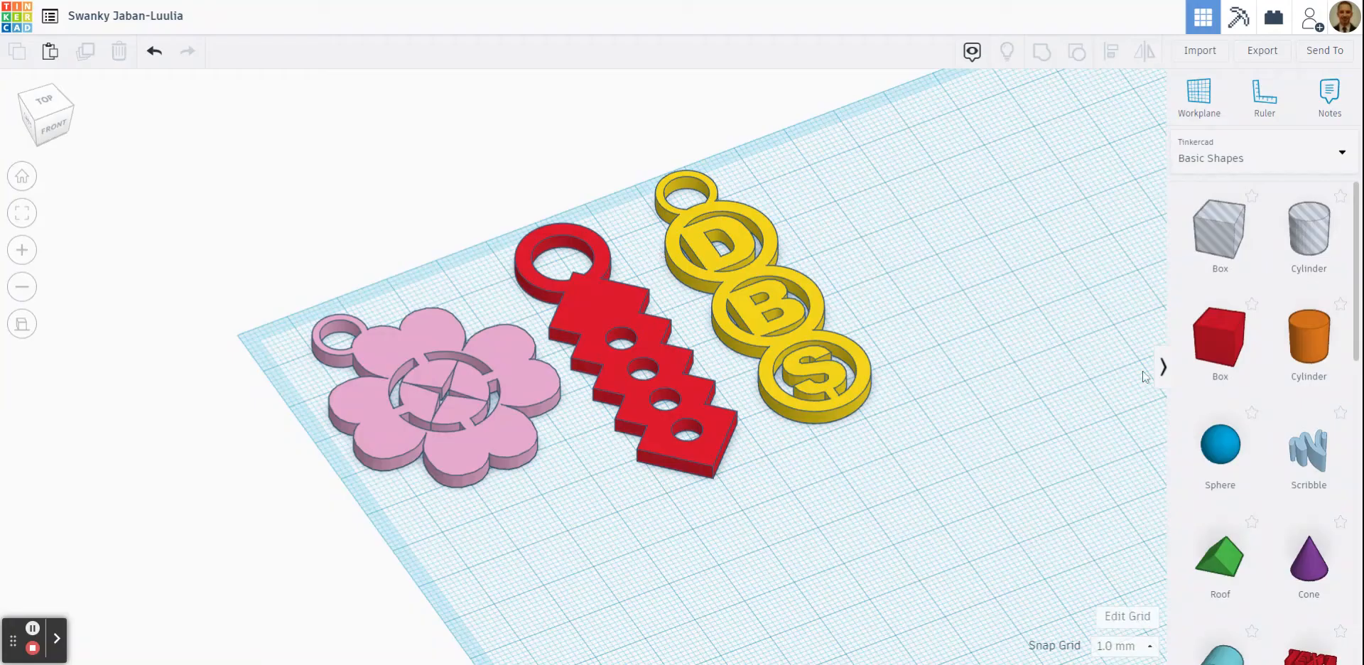
pyautogui.scroll(-10, 1201, 369)
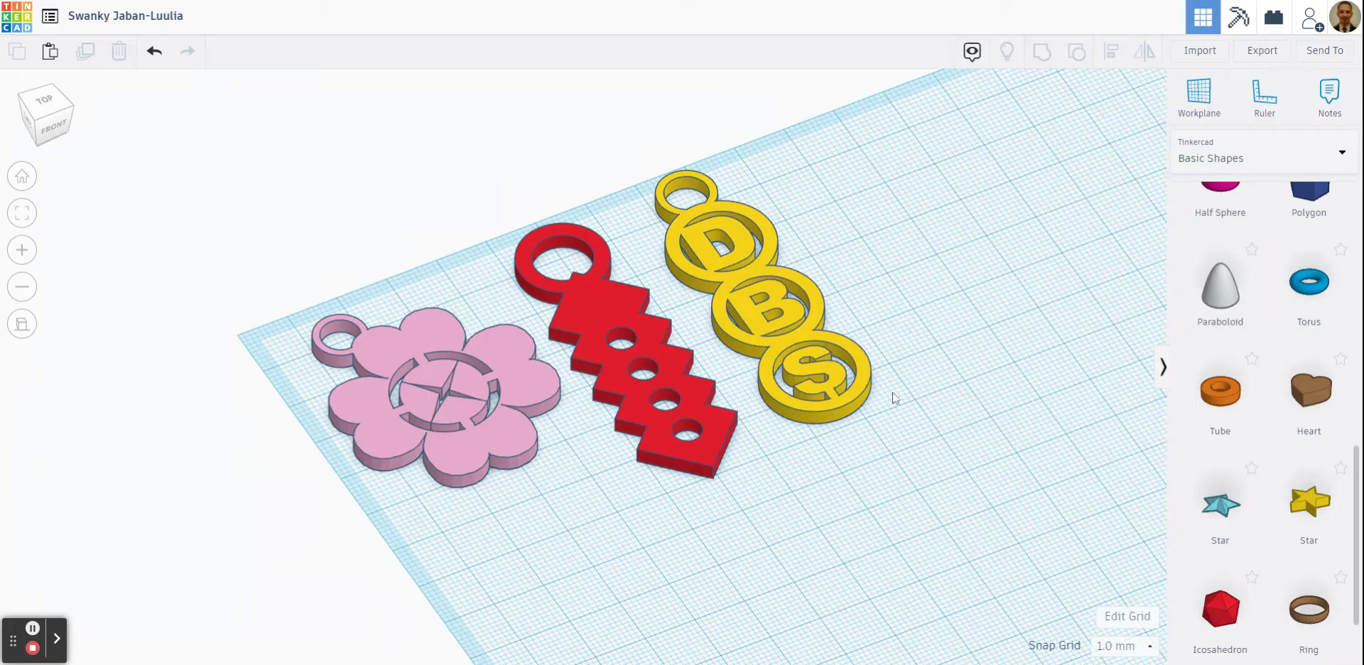
pyautogui.scroll(6, 1171, 382)
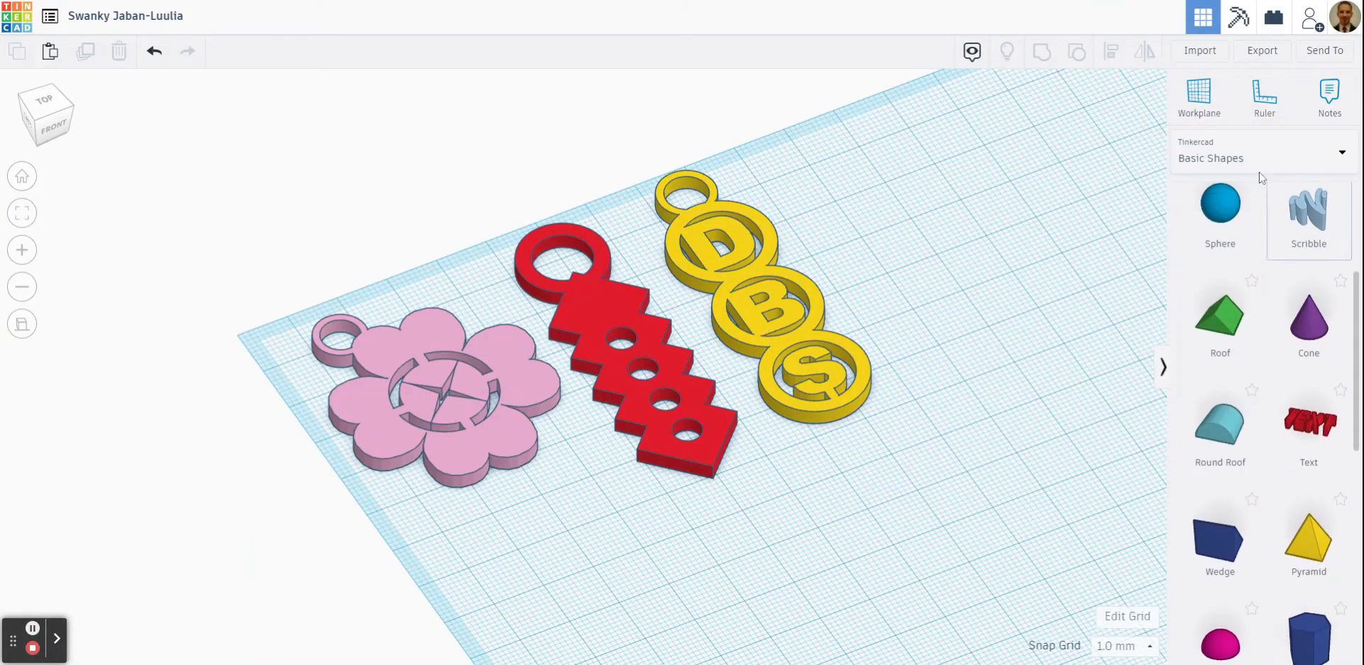
pyautogui.click(1313, 164)
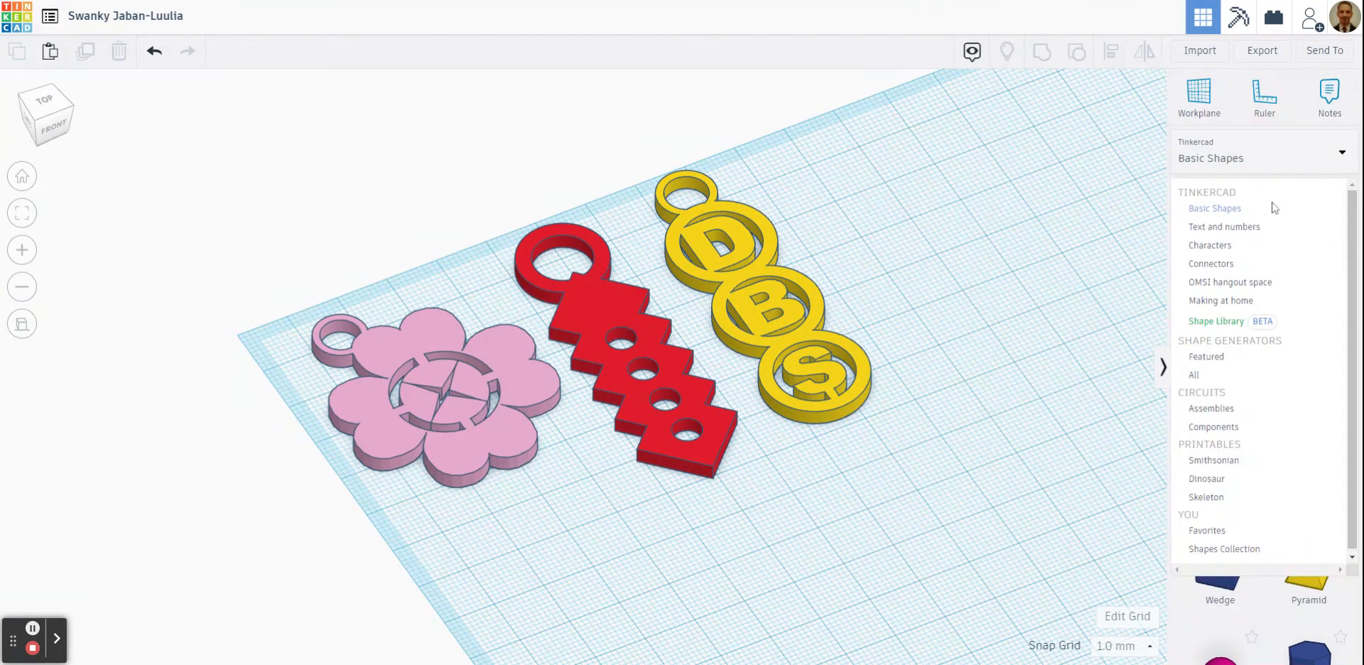
pyautogui.click(1232, 227)
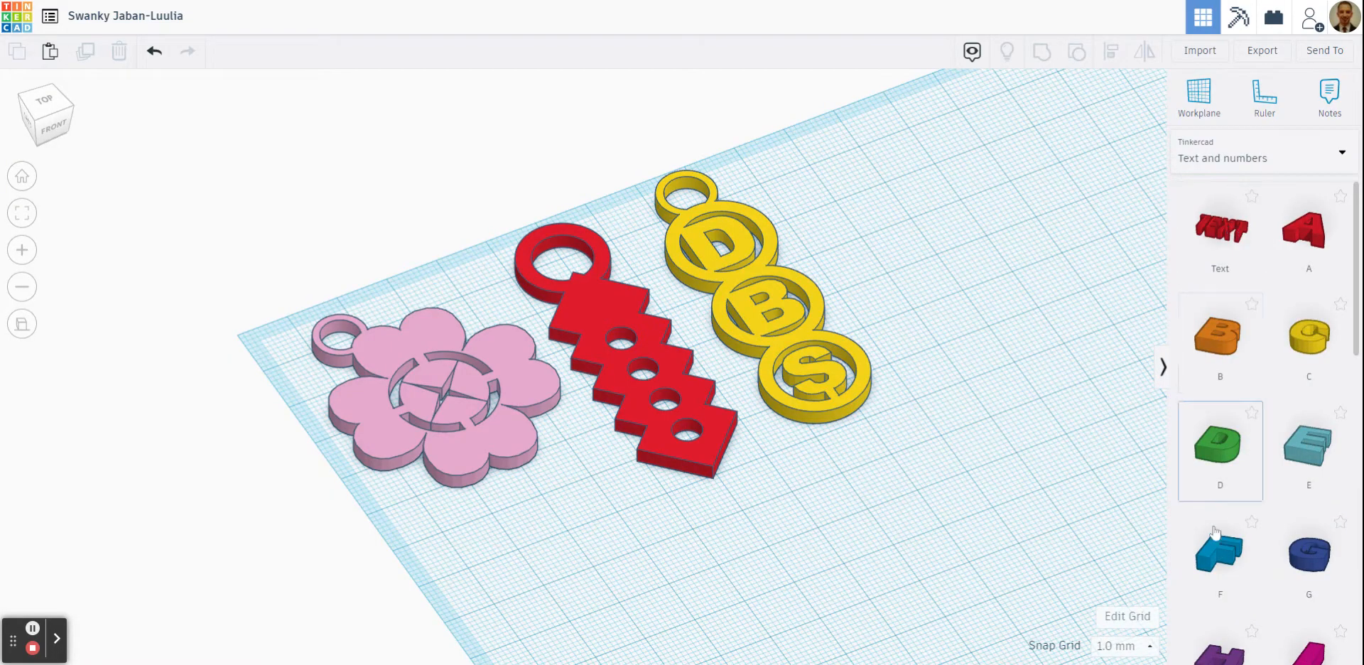
pyautogui.click(1319, 155)
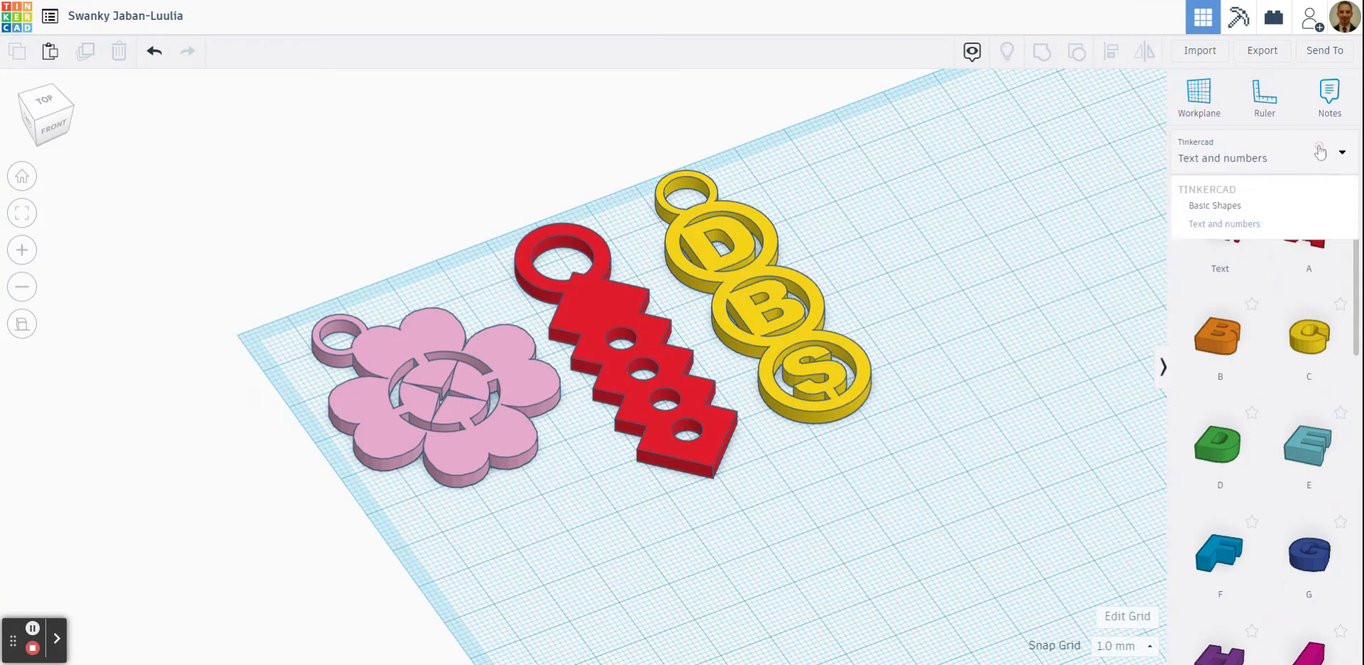
pyautogui.click(1202, 206)
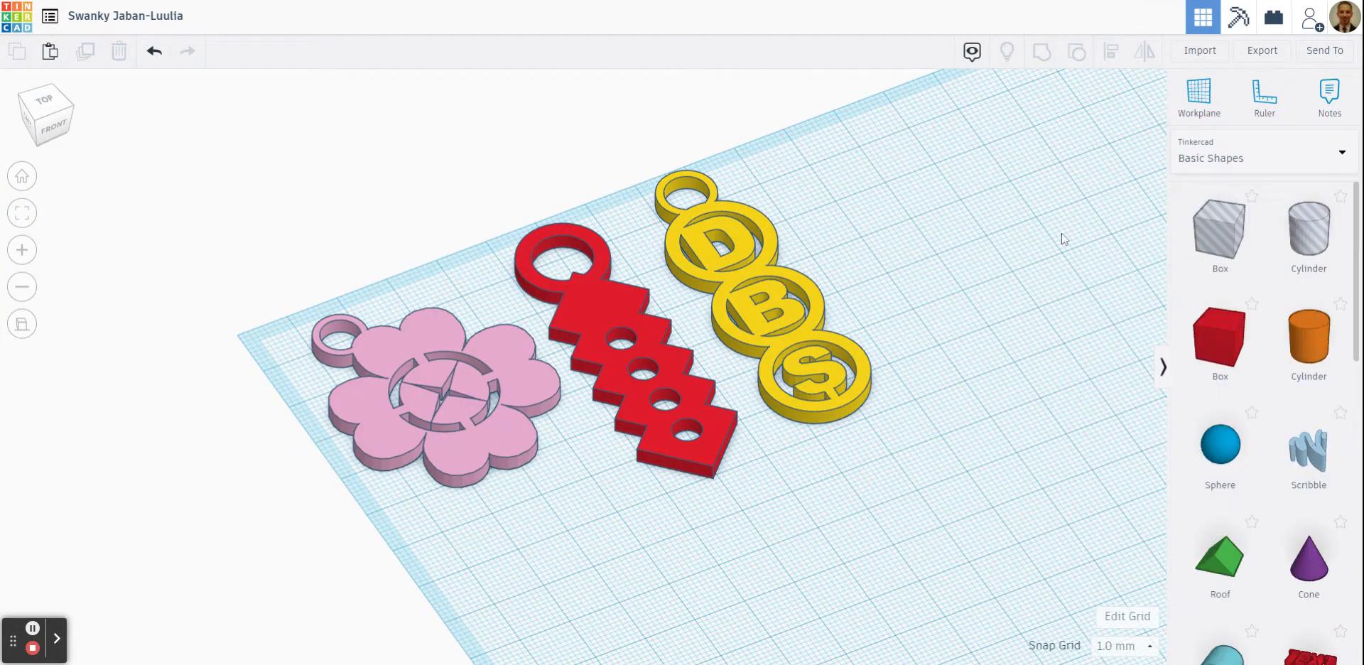
# Ungroup the yellow DBS keychain twice so its rings and letters become separate shapes.
pyautogui.click(49, 103)
pyautogui.scroll(-4, 350, 201)
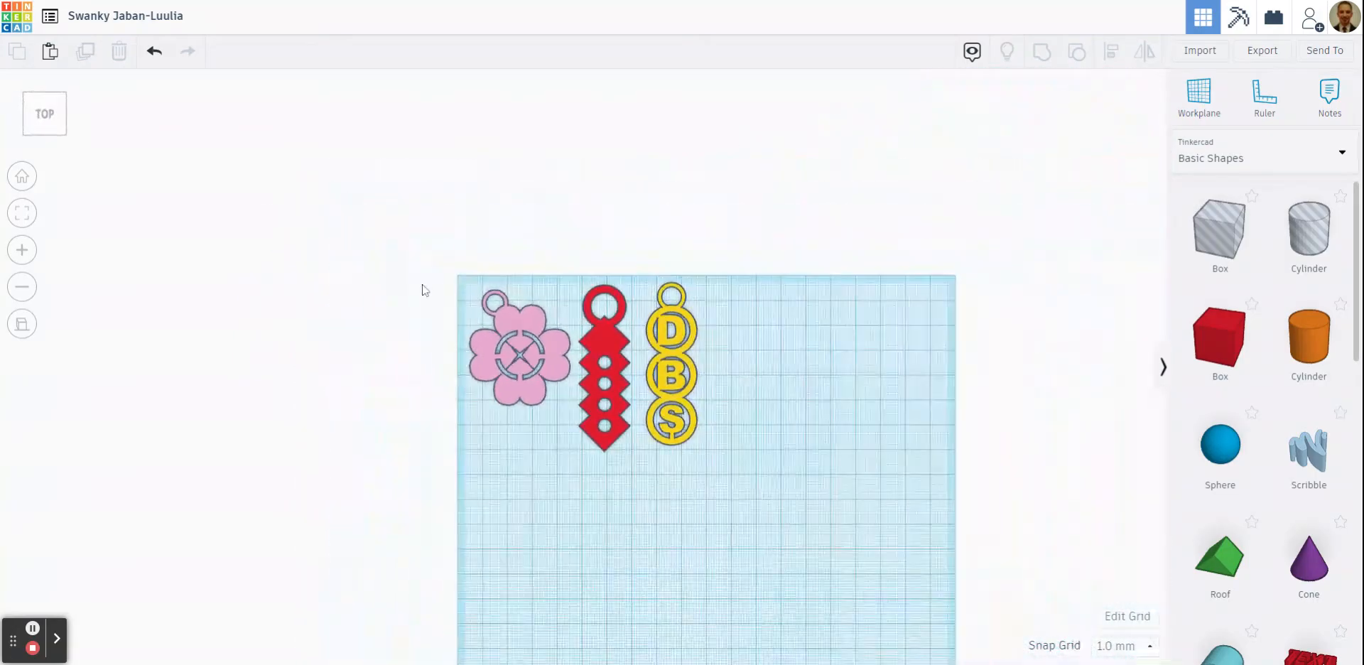
pyautogui.scroll(2, 600, 503)
pyautogui.scroll(2, 599, 501)
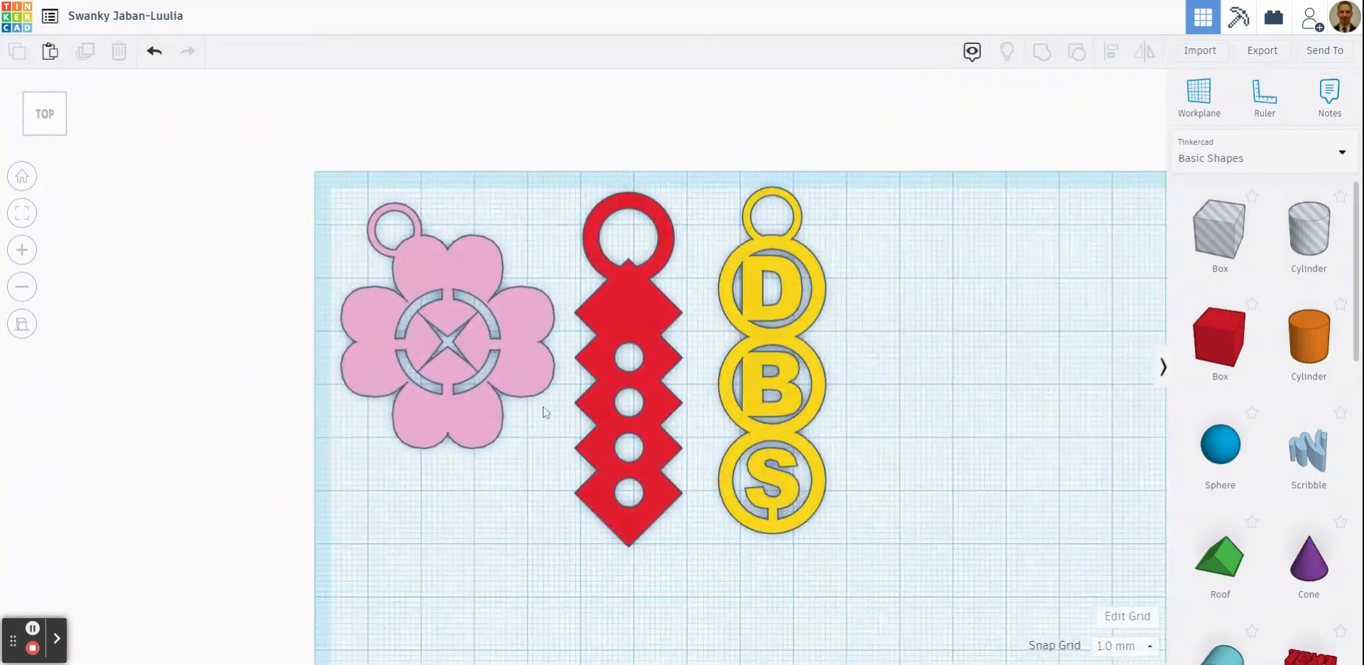
pyautogui.moveTo(879, 433); pyautogui.dragTo(1049, 317, button='right')
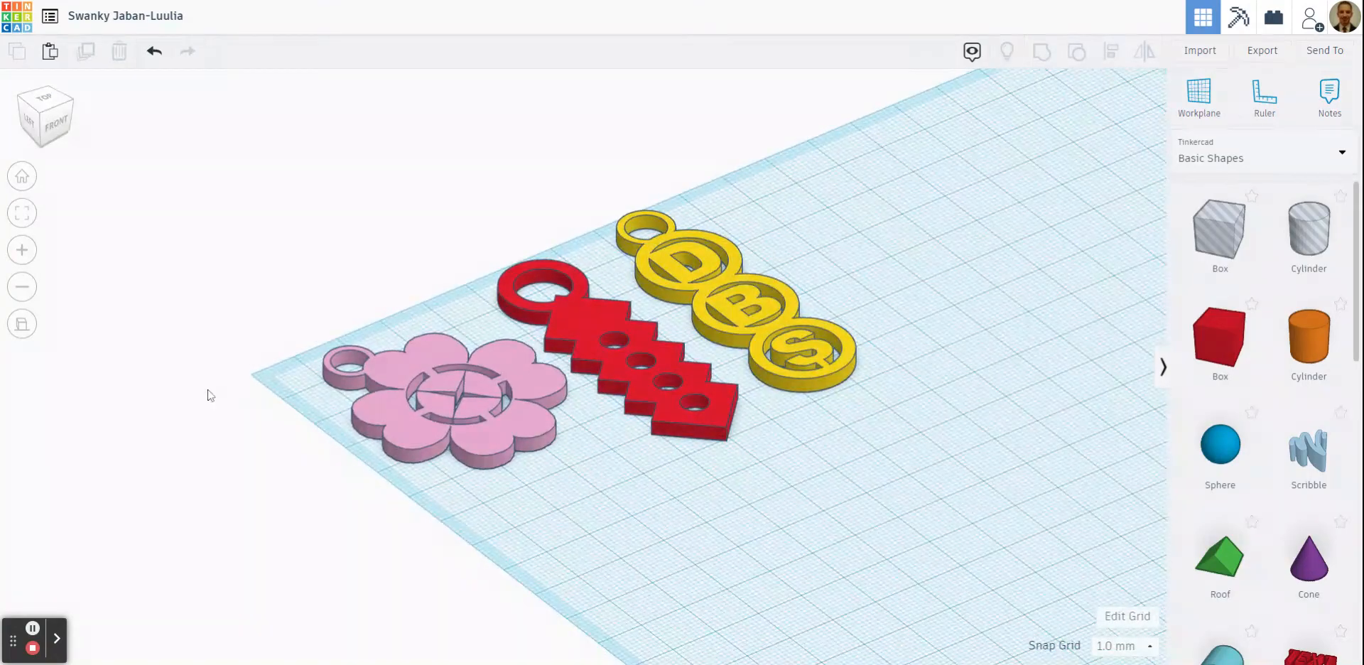
pyautogui.scroll(3, 274, 424)
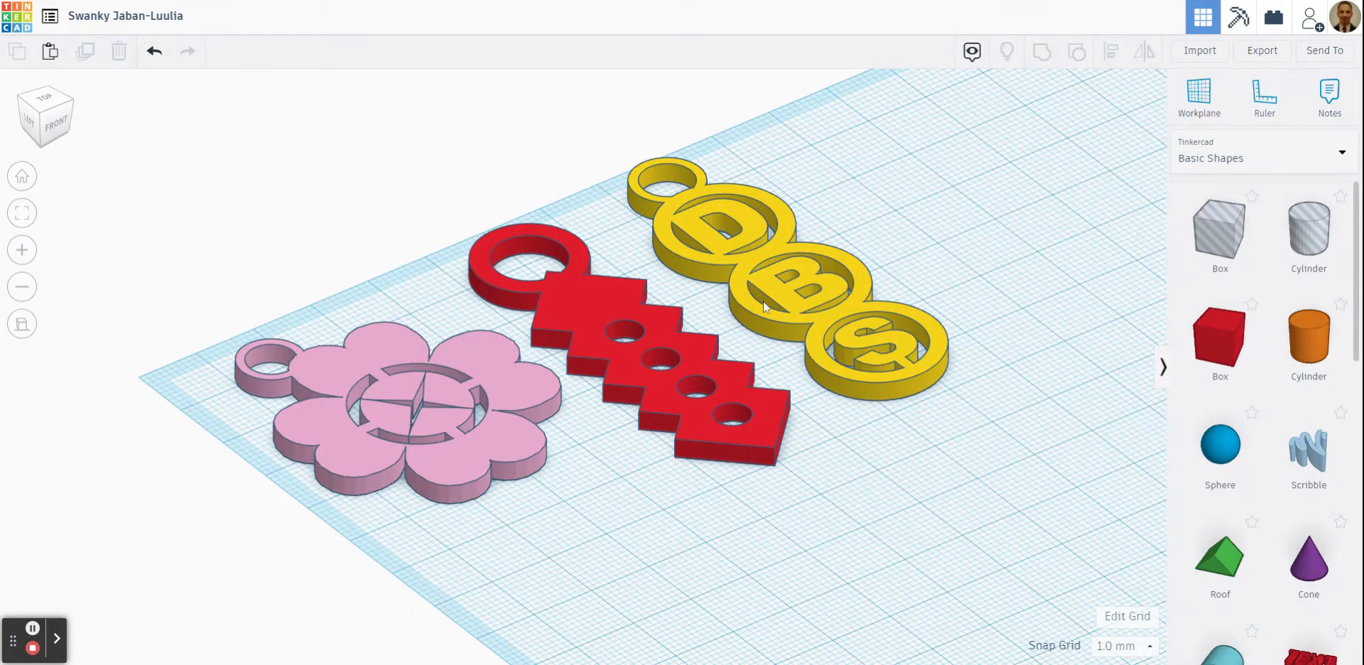
pyautogui.click(766, 254)
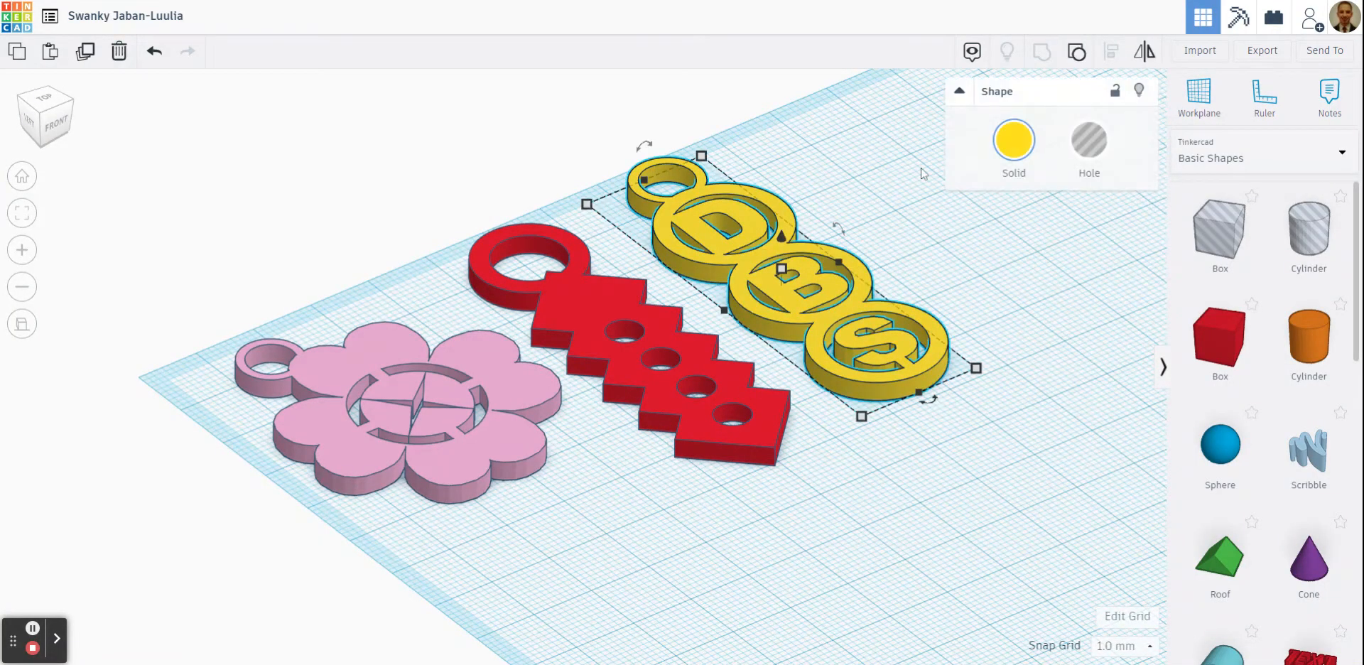
pyautogui.click(1076, 52)
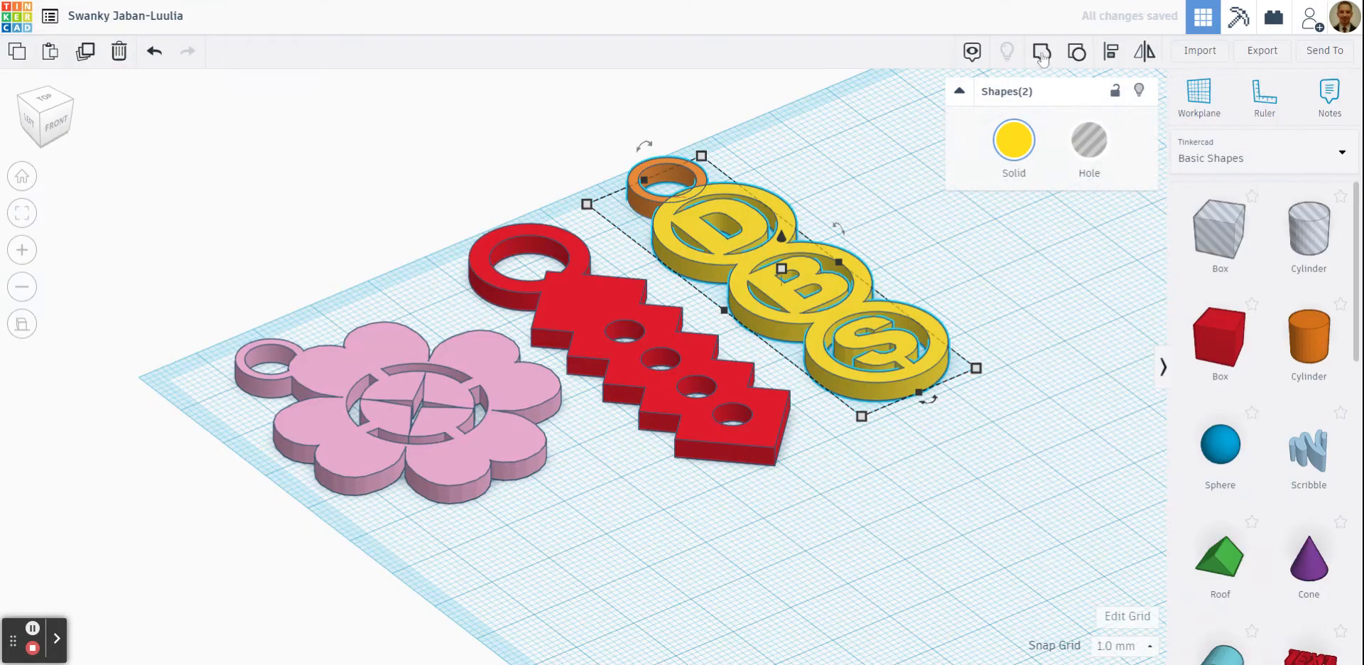
pyautogui.click(1078, 54)
pyautogui.click(817, 165)
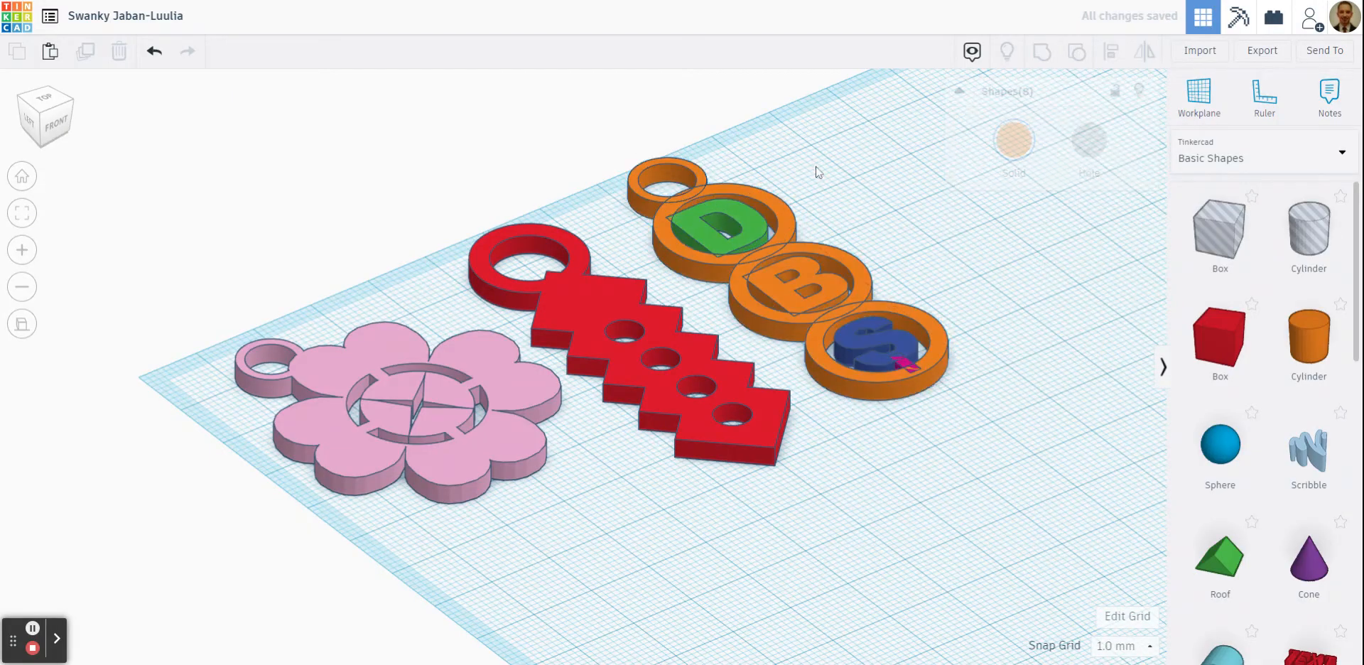
# Hide the red diamond keychain and the pink flower keychain.
pyautogui.scroll(1, 858, 239)
pyautogui.scroll(1, 857, 237)
pyautogui.scroll(-1, 857, 237)
pyautogui.click(595, 311)
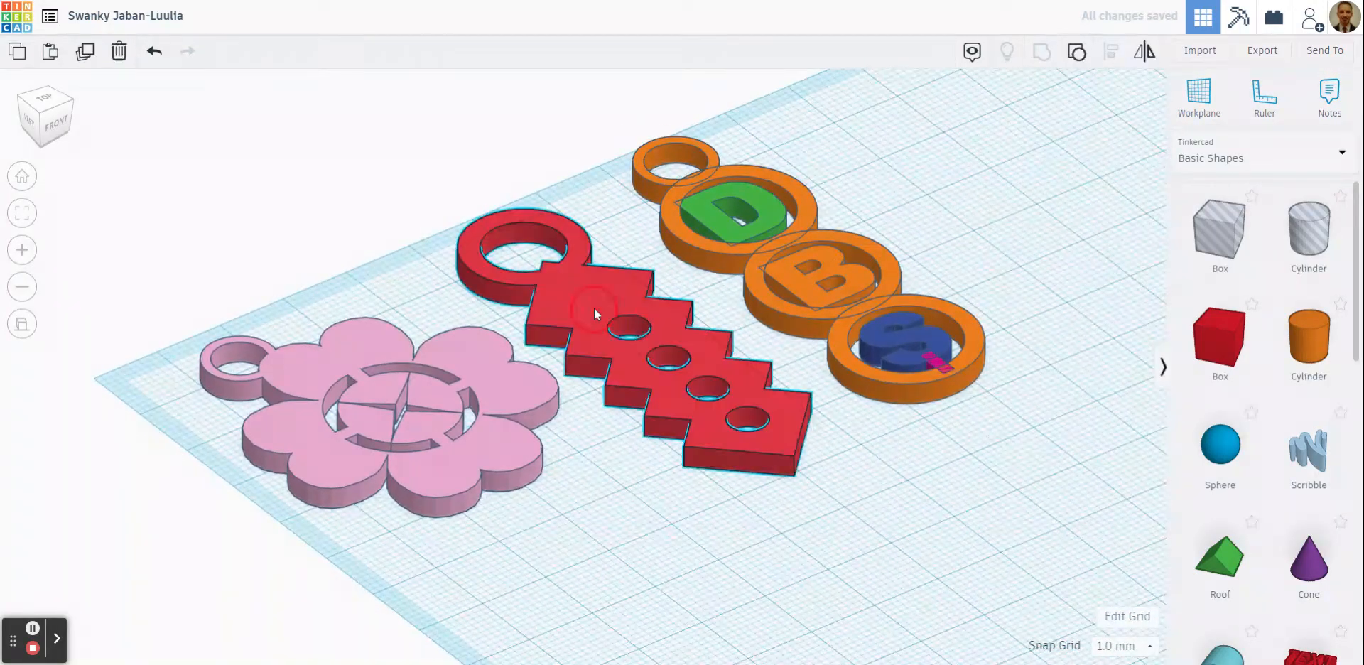
pyautogui.press('Delete')
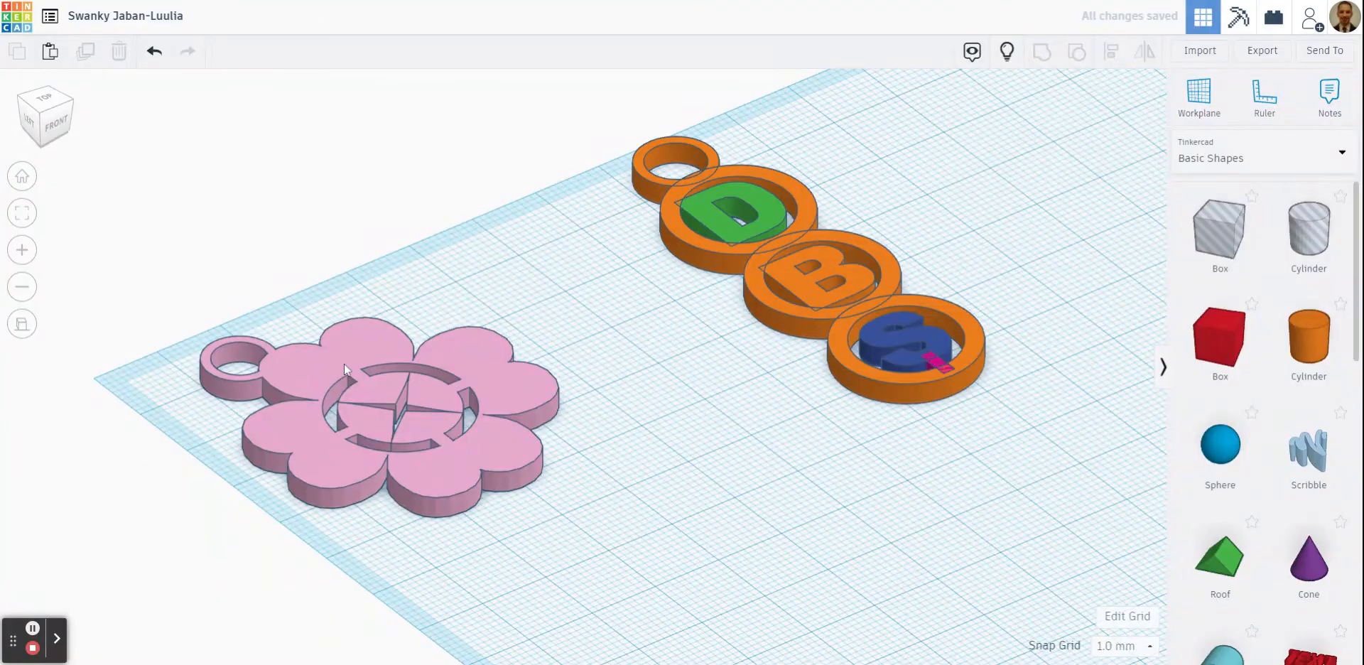
pyautogui.click(372, 357)
pyautogui.press('Delete')
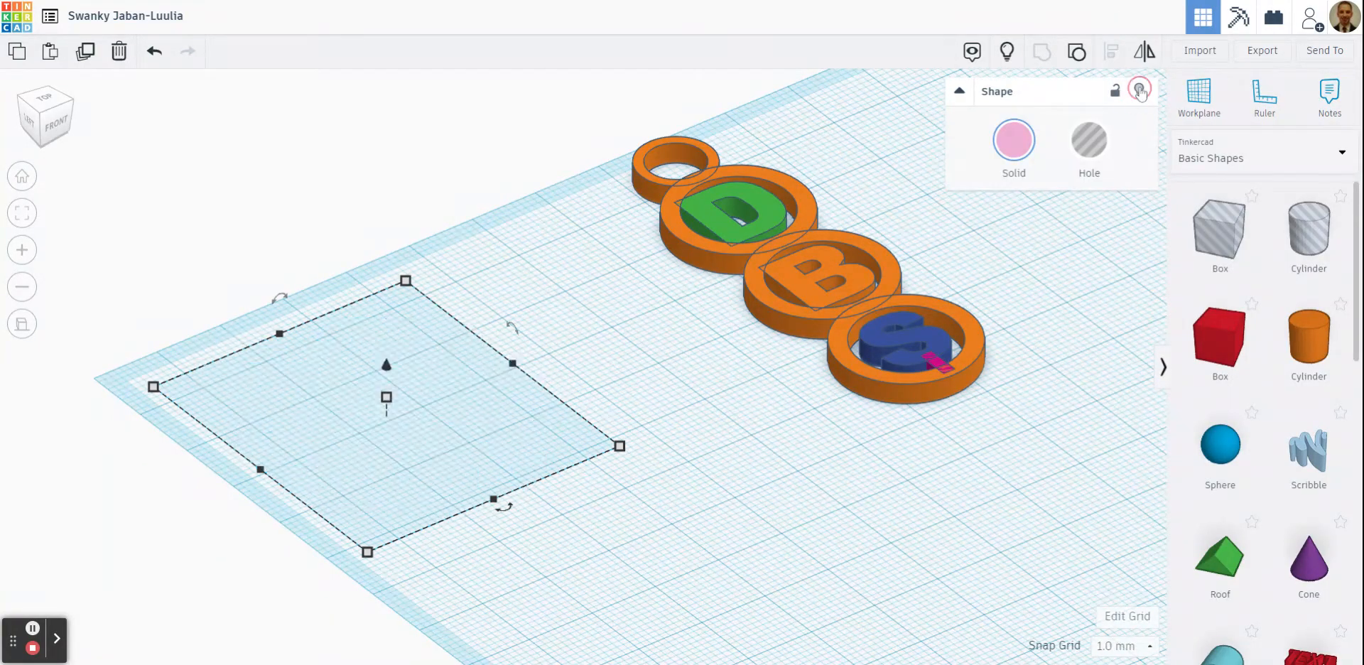
# Try raising the green letter D above its ring, and undo the move.
pyautogui.scroll(1, 885, 185)
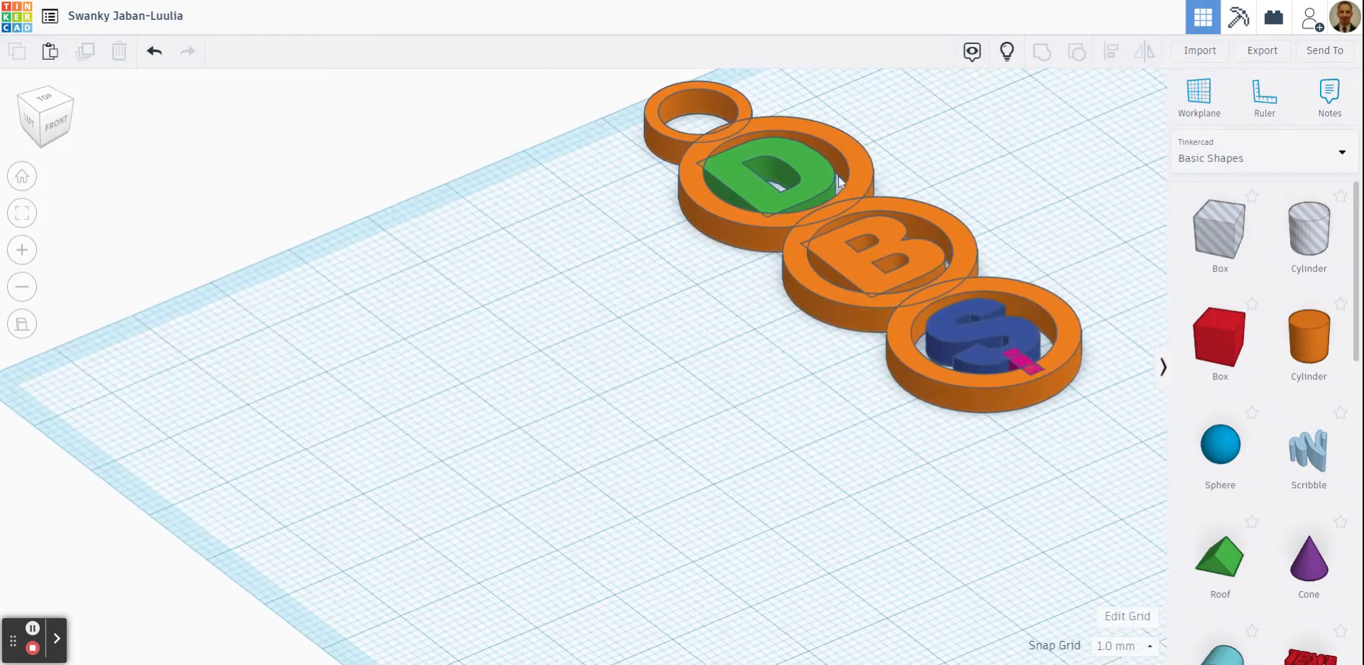
pyautogui.click(806, 172)
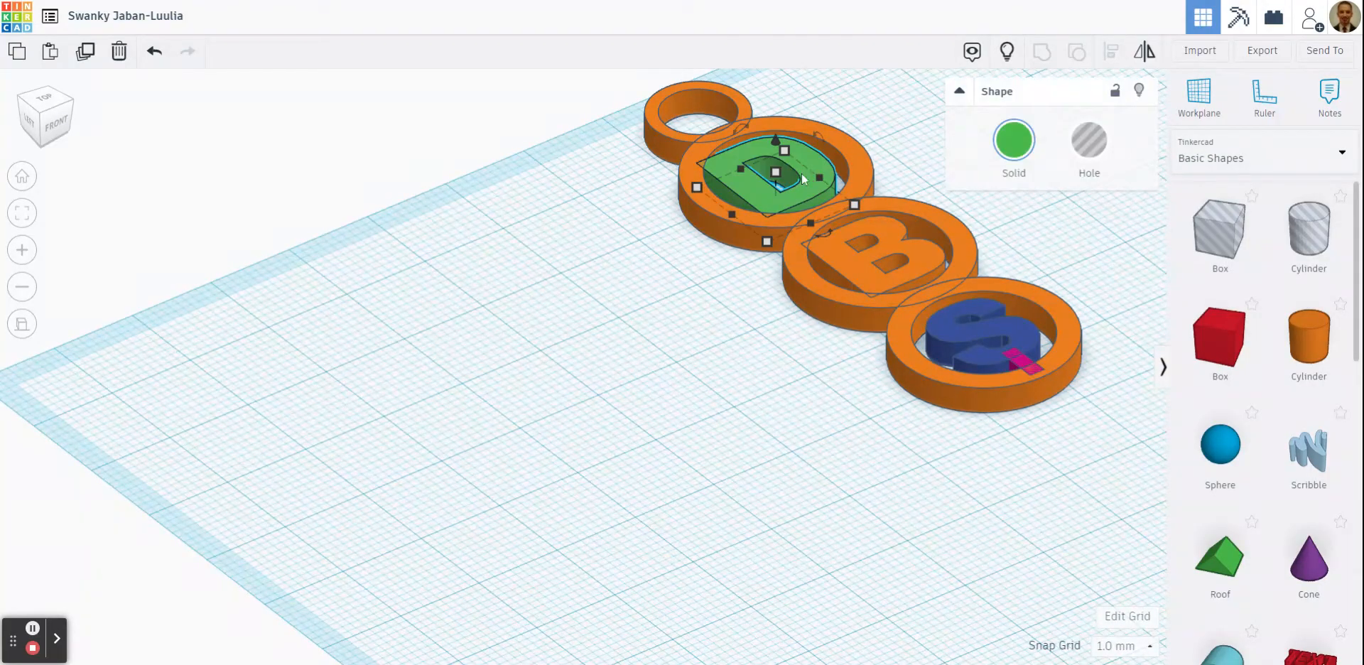
pyautogui.moveTo(776, 139); pyautogui.dragTo(776, 100)
pyautogui.click(154, 51)
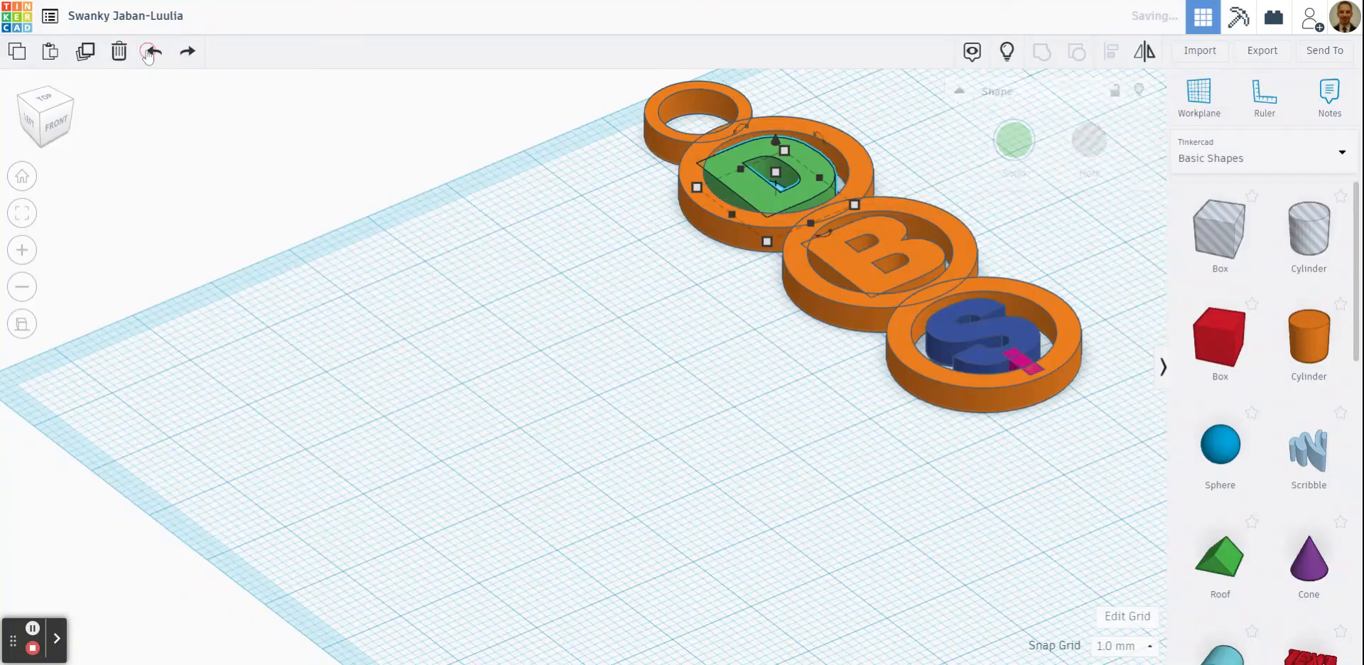
pyautogui.click(508, 272)
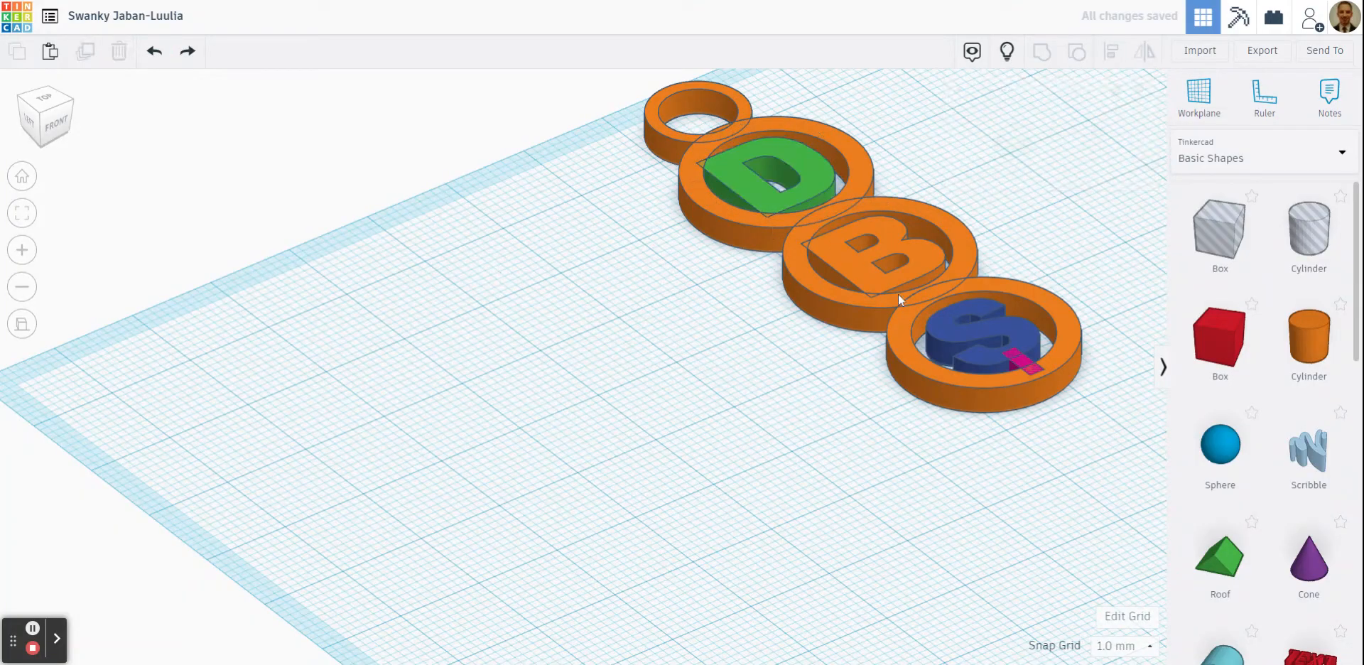
# Increase the height of the green letter D to 4 mm.
pyautogui.scroll(3, 699, 150)
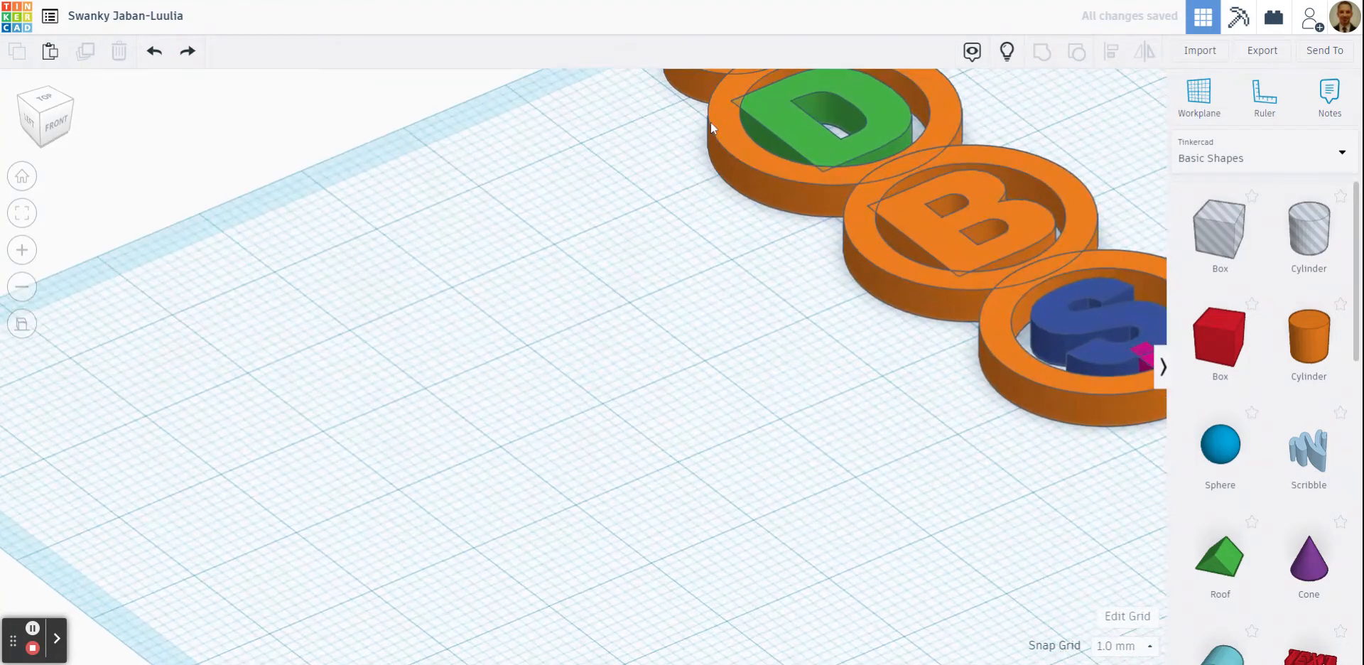
pyautogui.scroll(-3, 713, 128)
pyautogui.click(748, 165)
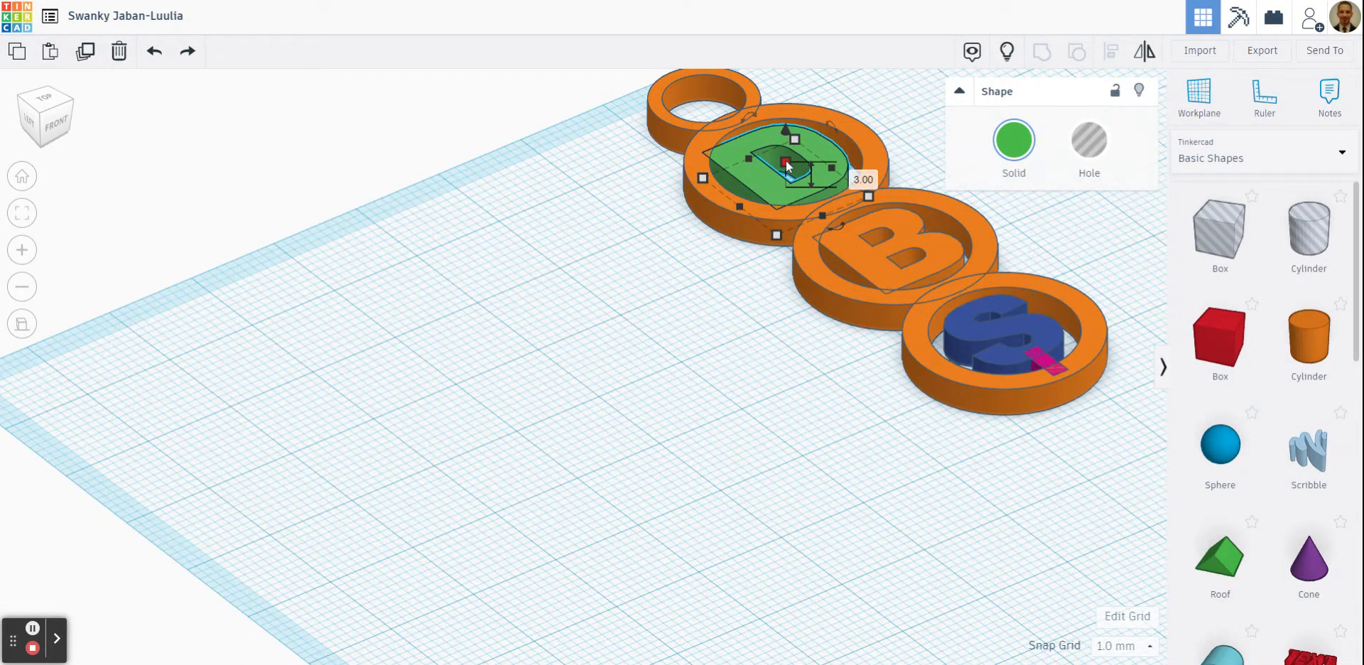
pyautogui.moveTo(786, 162); pyautogui.dragTo(785, 153)
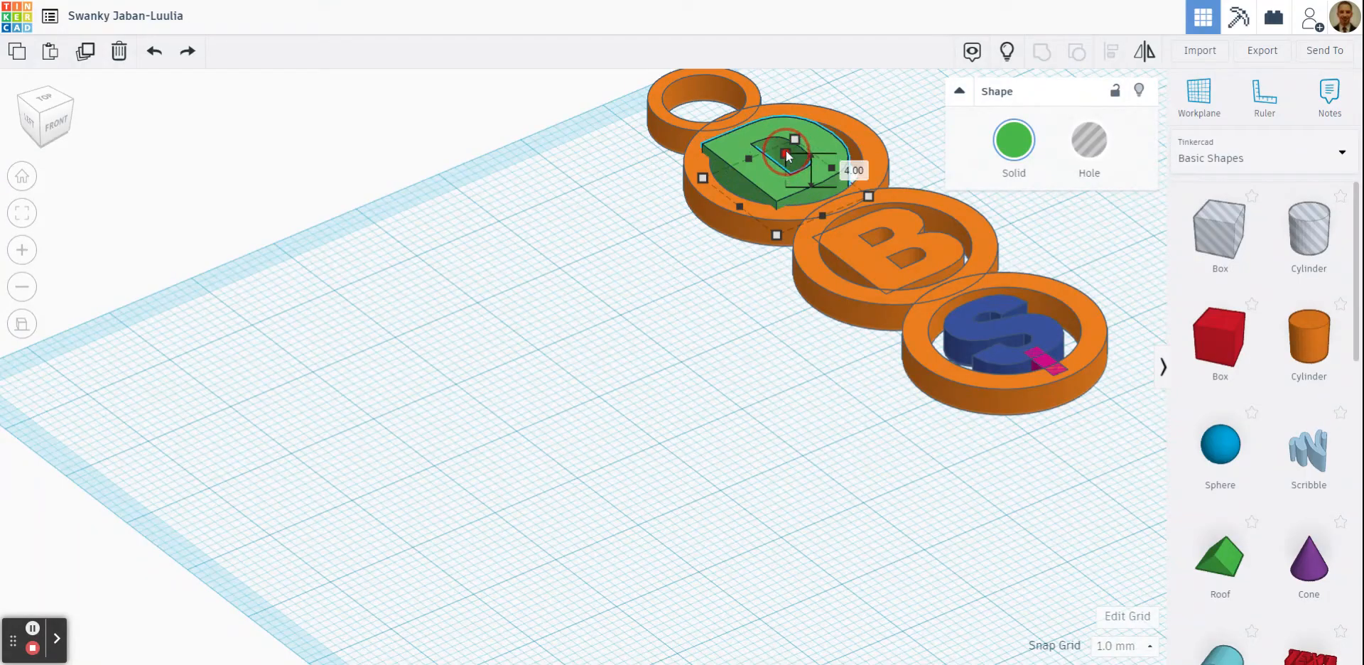
# Examine from several angles and from the top how the letter D's corners overlap its surrounding ring.
pyautogui.click(21, 213)
pyautogui.click(231, 322)
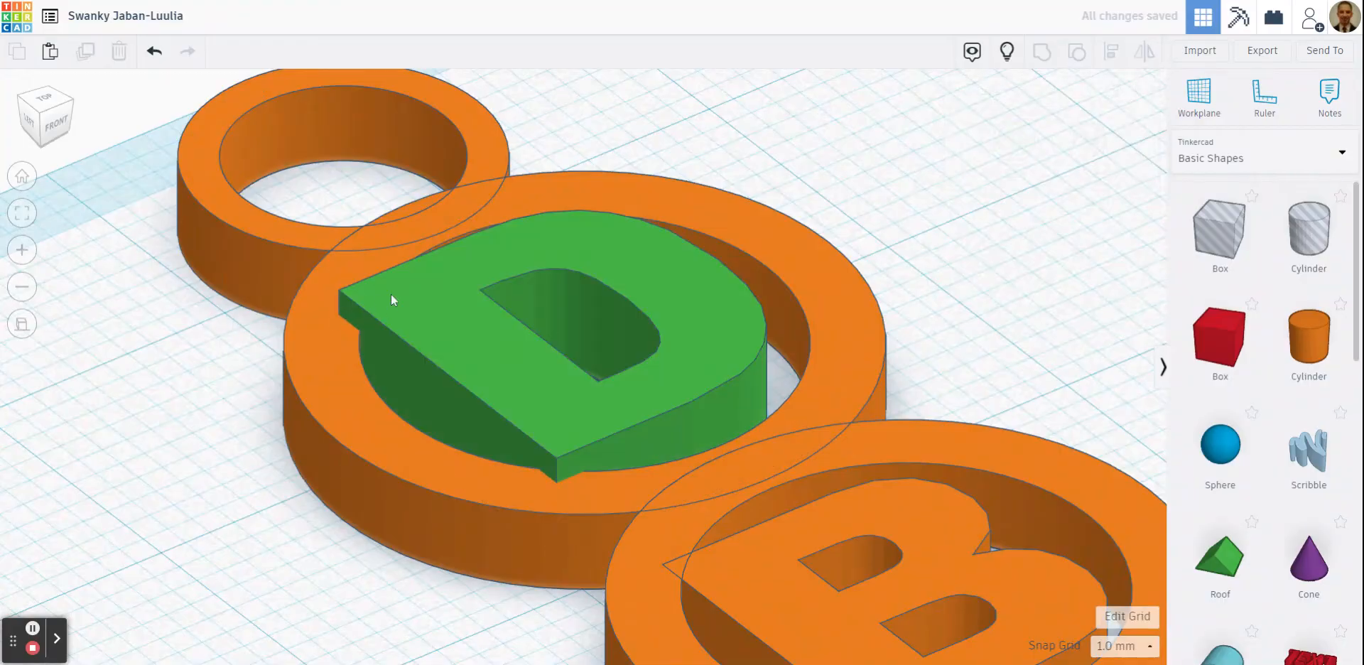
pyautogui.moveTo(193, 381)
pyautogui.mouseDown(button='right')
pyautogui.moveTo(526, 371)
pyautogui.moveTo(522, 423)
pyautogui.mouseUp(button='right')
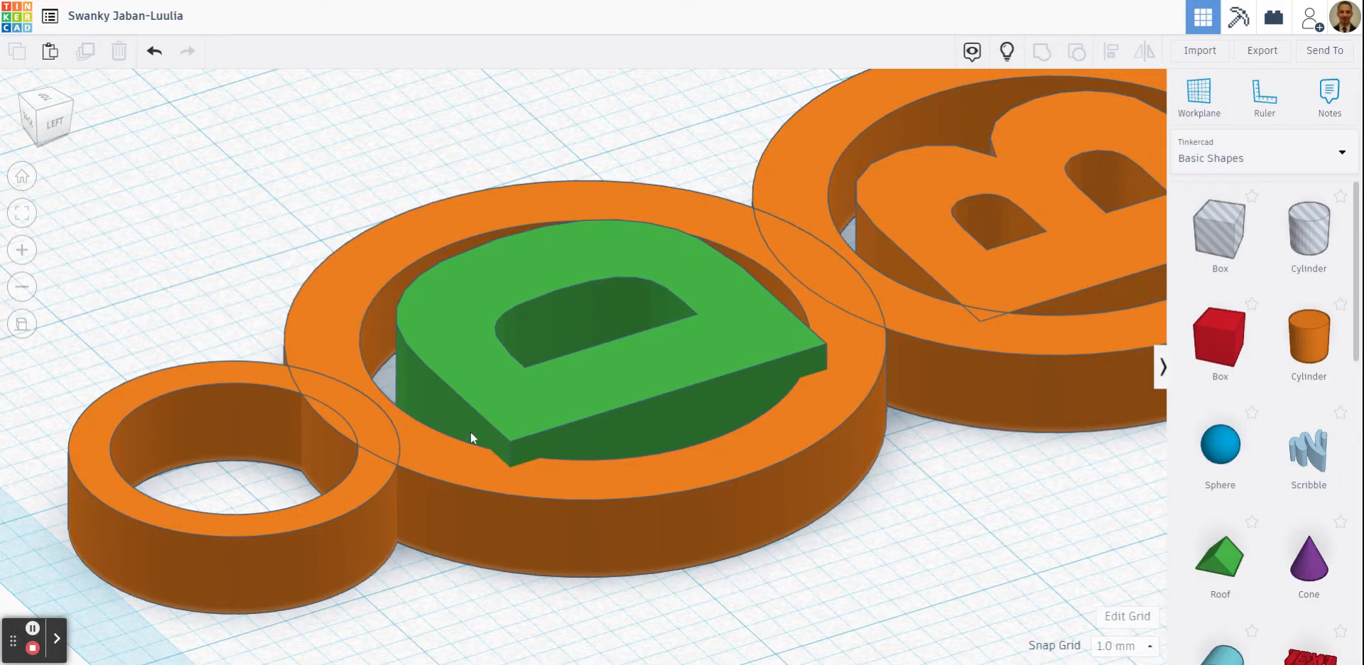
pyautogui.moveTo(594, 588)
pyautogui.mouseDown(button='right')
pyautogui.moveTo(365, 567)
pyautogui.moveTo(321, 586)
pyautogui.mouseUp(button='right')
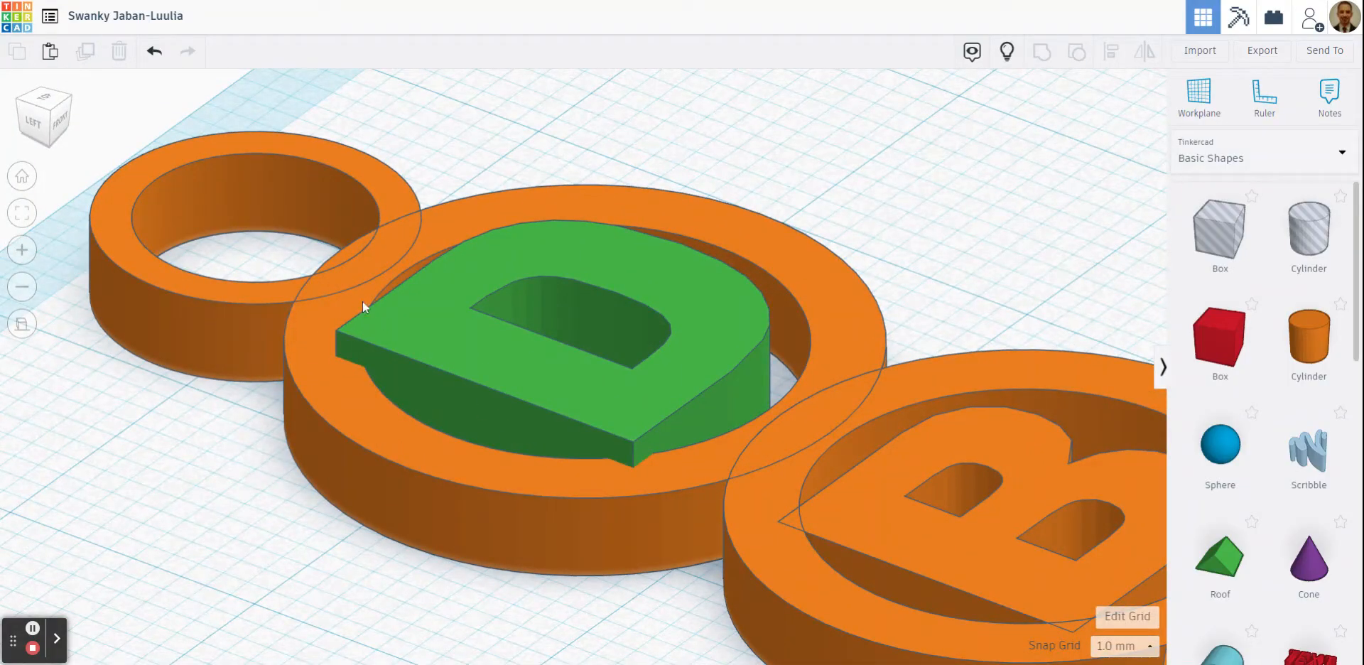
pyautogui.click(44, 97)
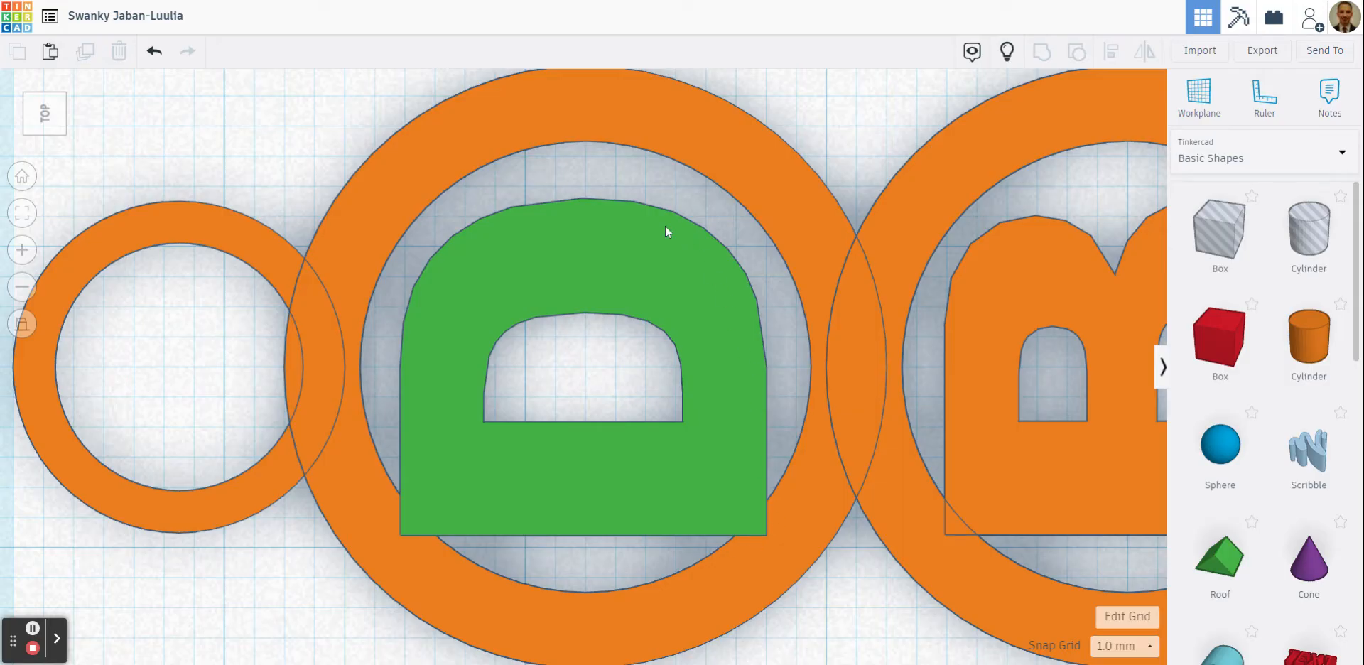
pyautogui.scroll(-5, 468, 406)
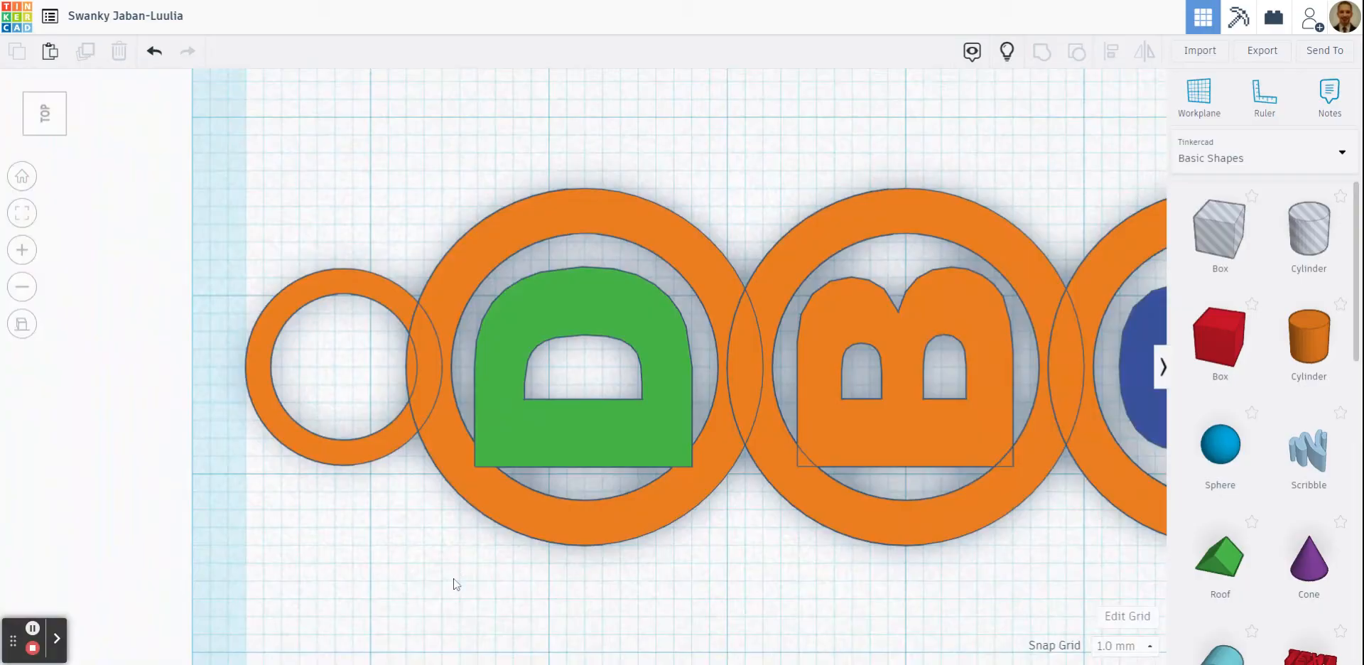
pyautogui.moveTo(456, 584); pyautogui.dragTo(526, 416, button='right')
# Set the height of the green letter D to 3 mm.
pyautogui.click(526, 415)
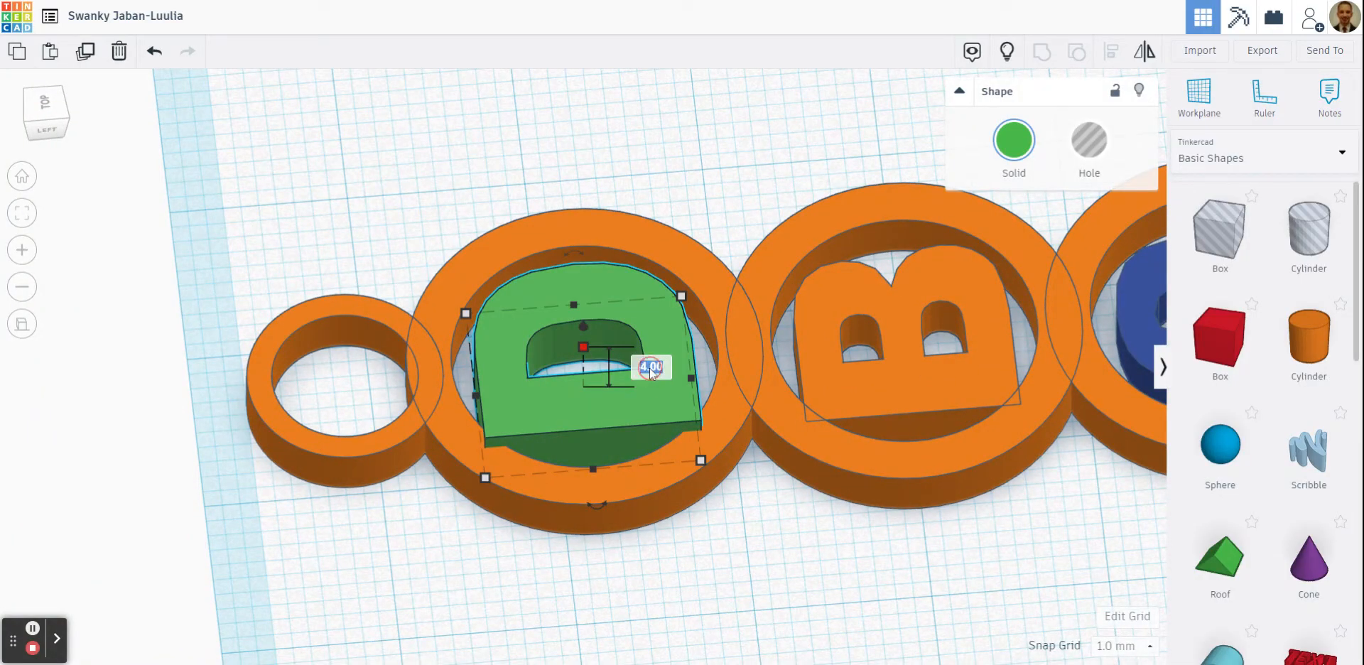
pyautogui.click(651, 367)
pyautogui.write('3')
pyautogui.press('Return')
pyautogui.click(426, 571)
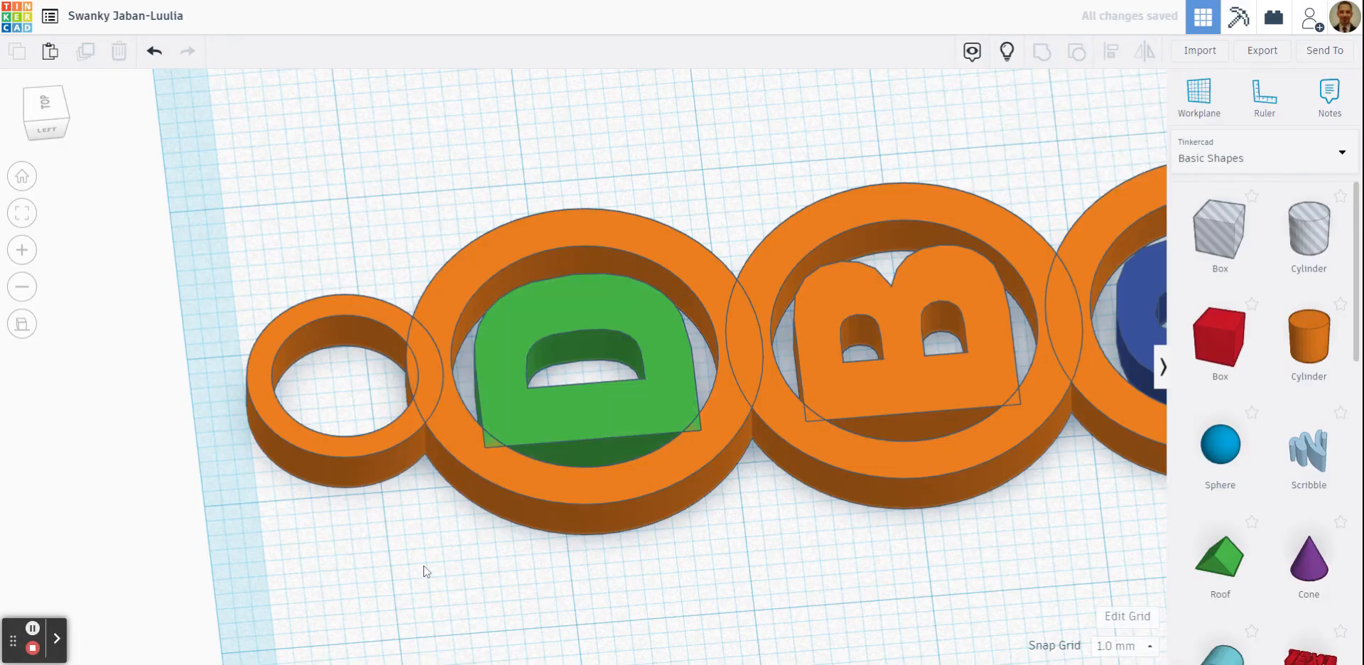
# Inspect up close the corners of the letter D where they meet the ring.
pyautogui.moveTo(511, 574)
pyautogui.mouseDown(button='right')
pyautogui.moveTo(536, 542)
pyautogui.moveTo(529, 589)
pyautogui.mouseUp(button='right')
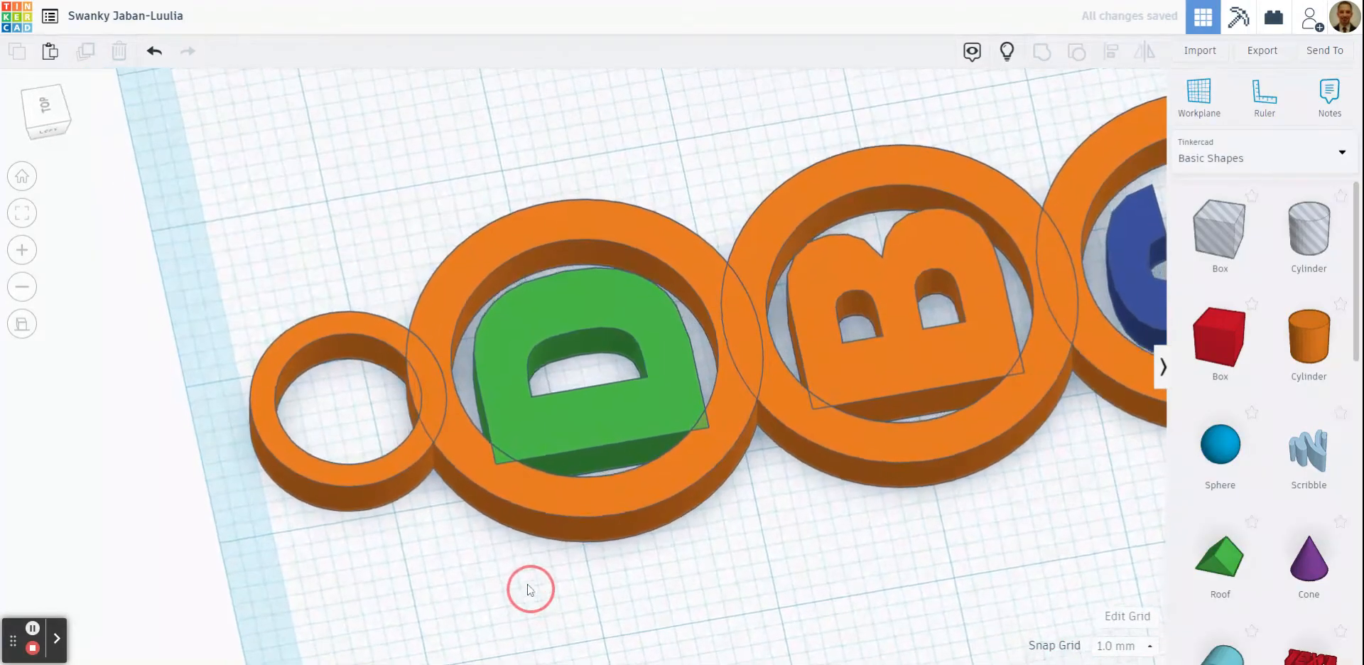
pyautogui.scroll(8, 498, 476)
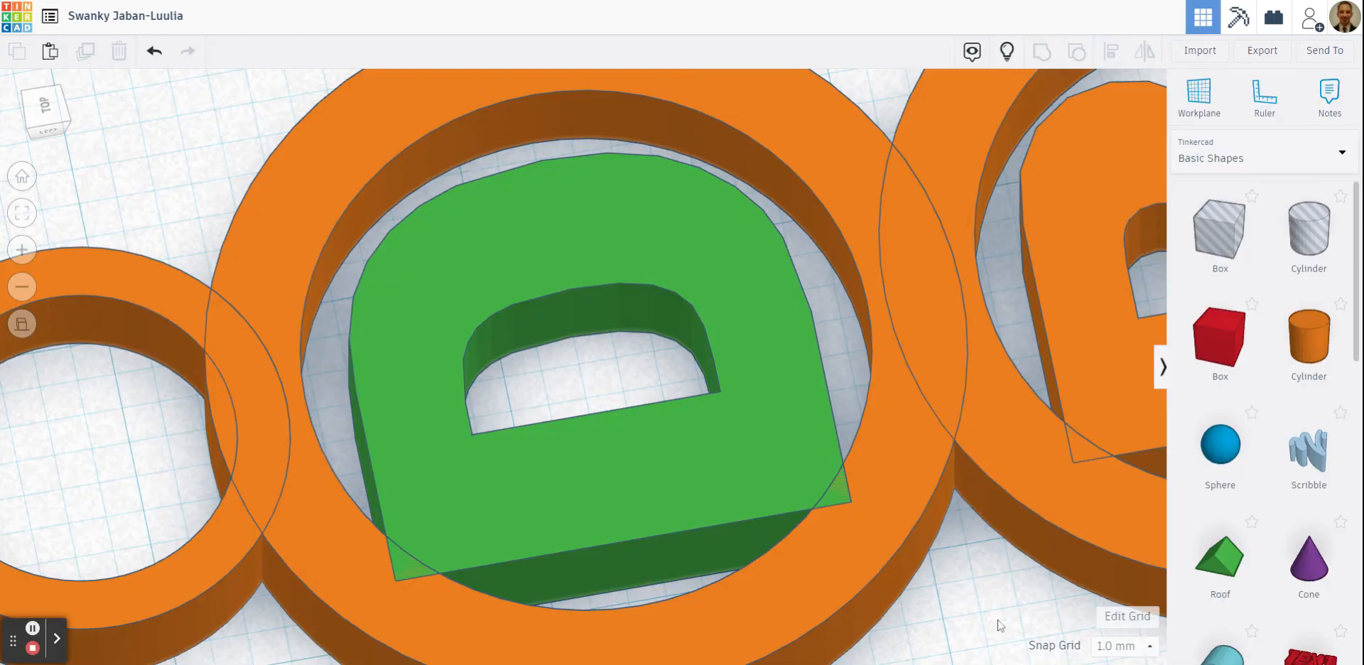
pyautogui.moveTo(1001, 625); pyautogui.dragTo(817, 579, button='right')
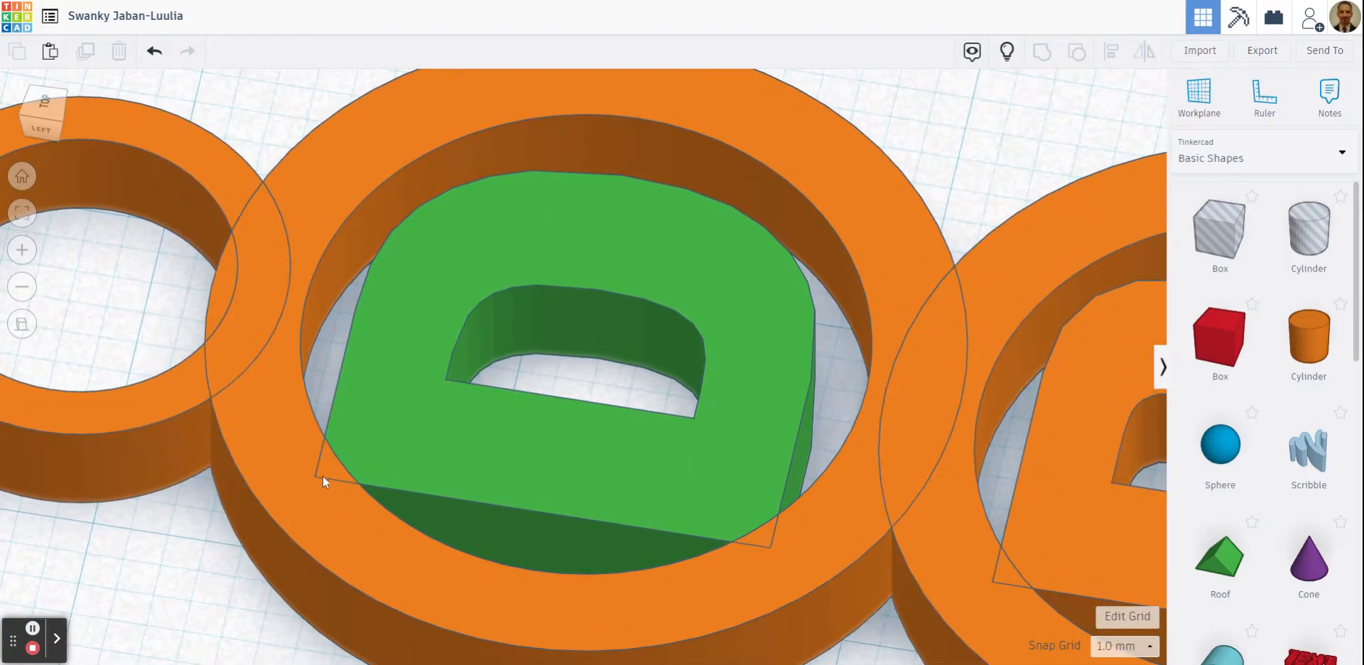
# Group all the rings, the letters D, B and S and the small connecting piece into one solid keychain.
pyautogui.scroll(-6, 347, 462)
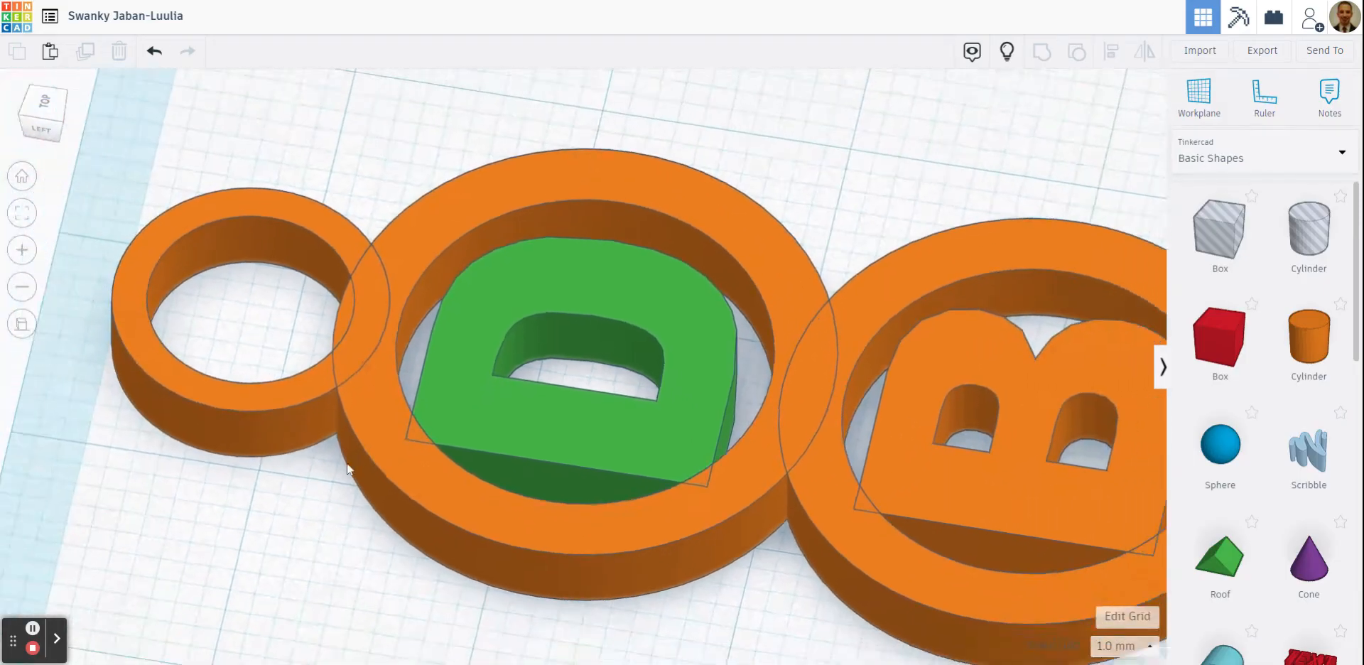
pyautogui.scroll(-5, 300, 283)
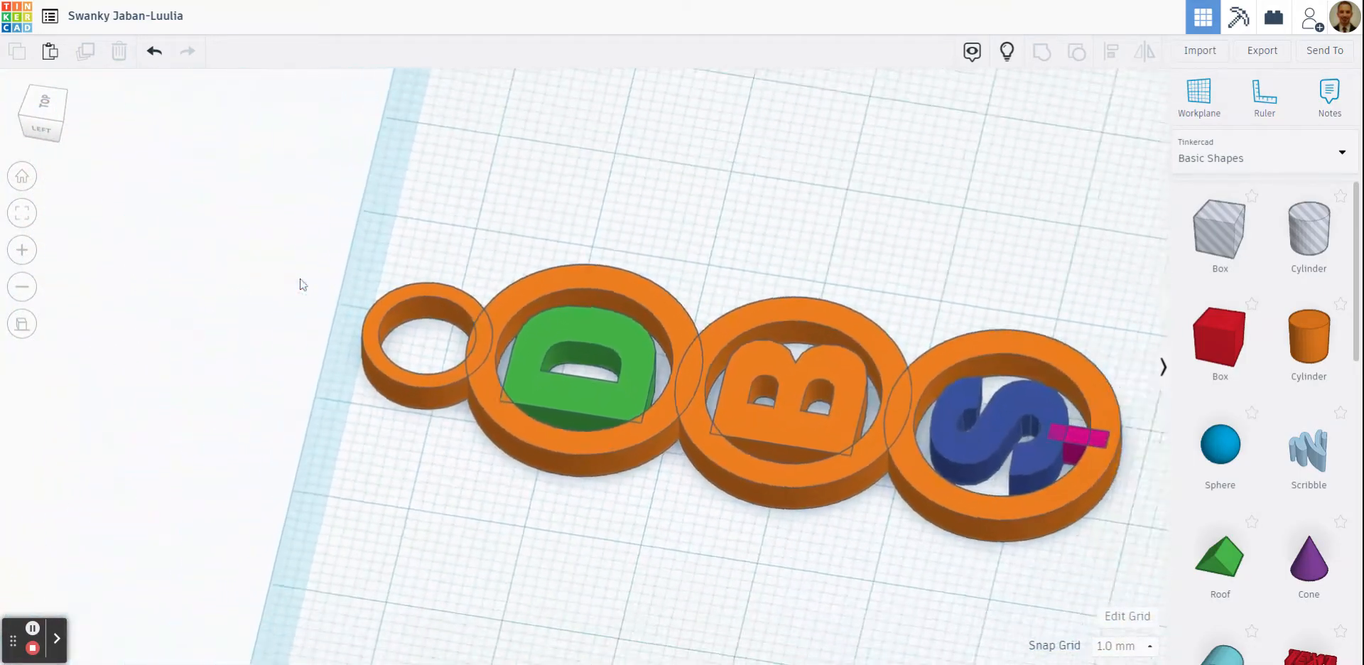
pyautogui.moveTo(298, 182); pyautogui.dragTo(1098, 586)
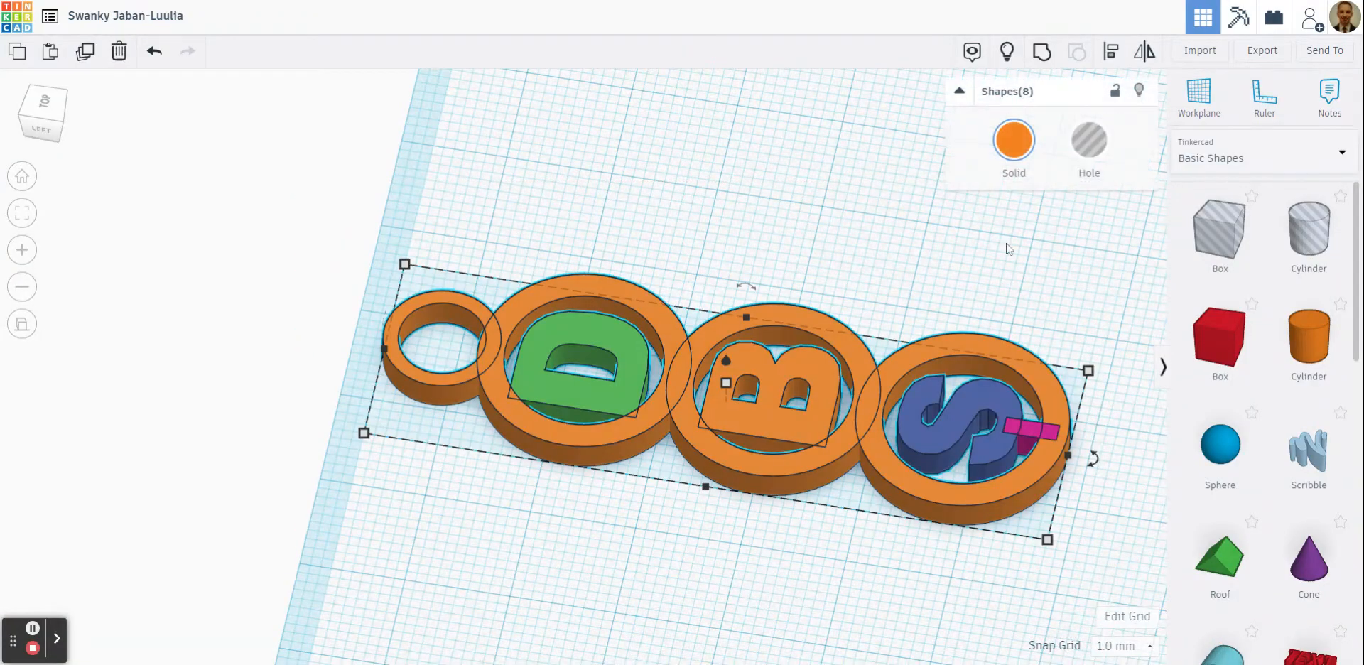
pyautogui.click(1044, 54)
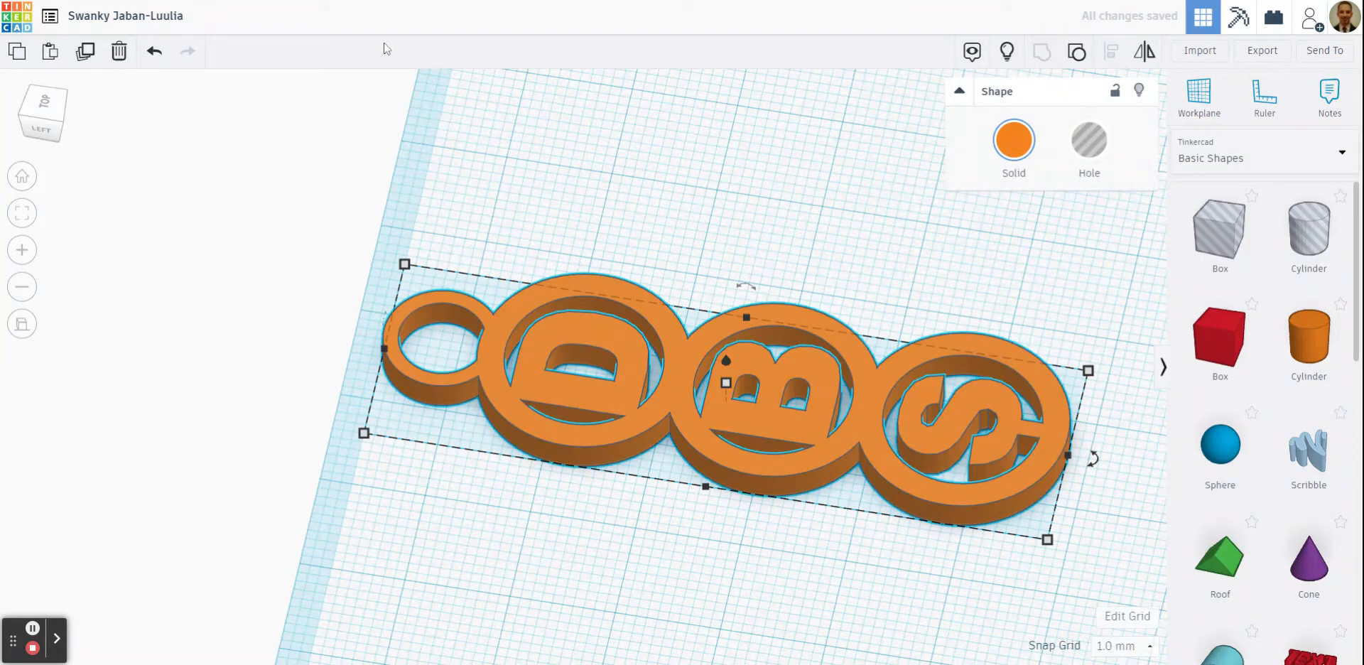
# Examine the grouped keychain from the top, checking where the letters join the rings.
pyautogui.click(44, 105)
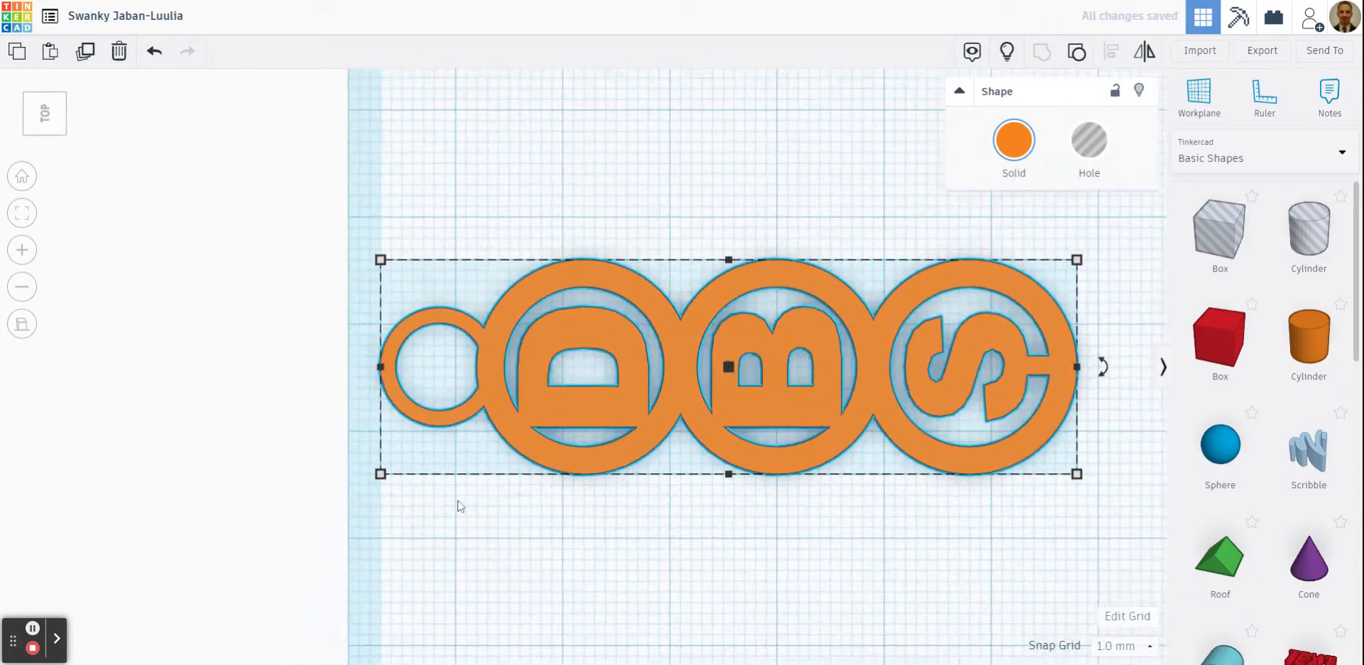
pyautogui.click(551, 564)
pyautogui.scroll(5, 568, 420)
pyautogui.scroll(2, 568, 420)
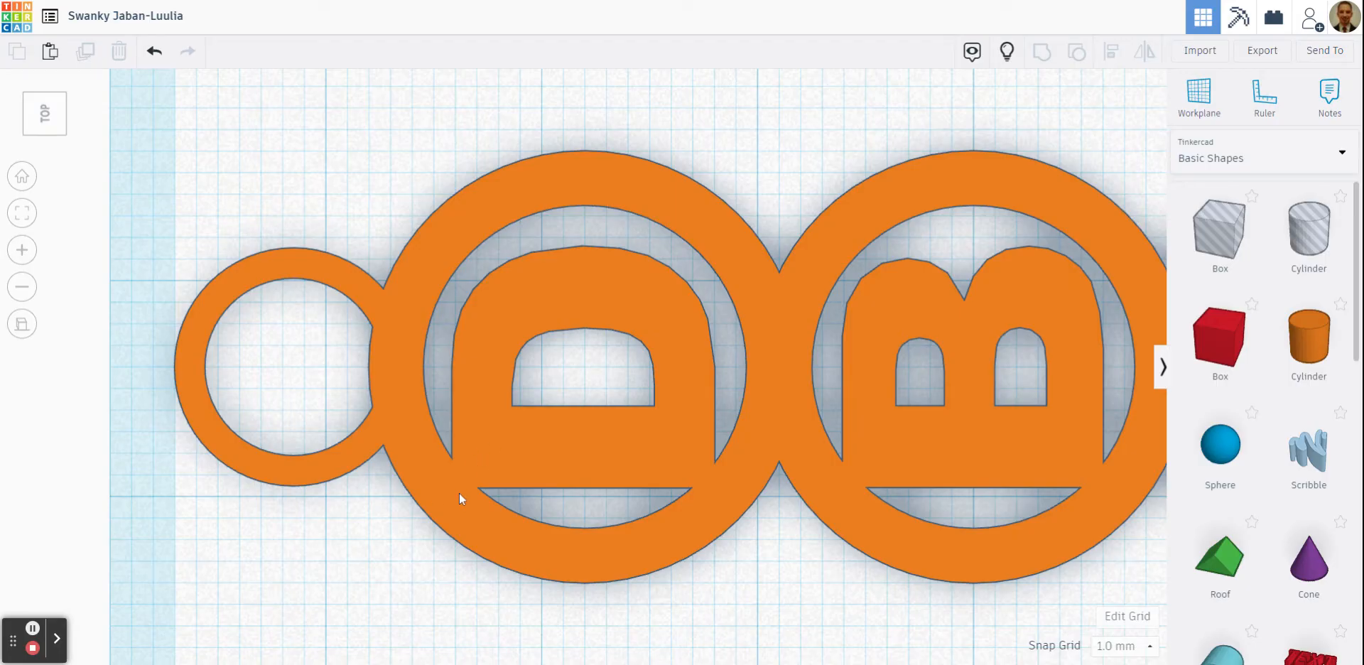
pyautogui.scroll(-5, 737, 305)
pyautogui.scroll(4, 833, 349)
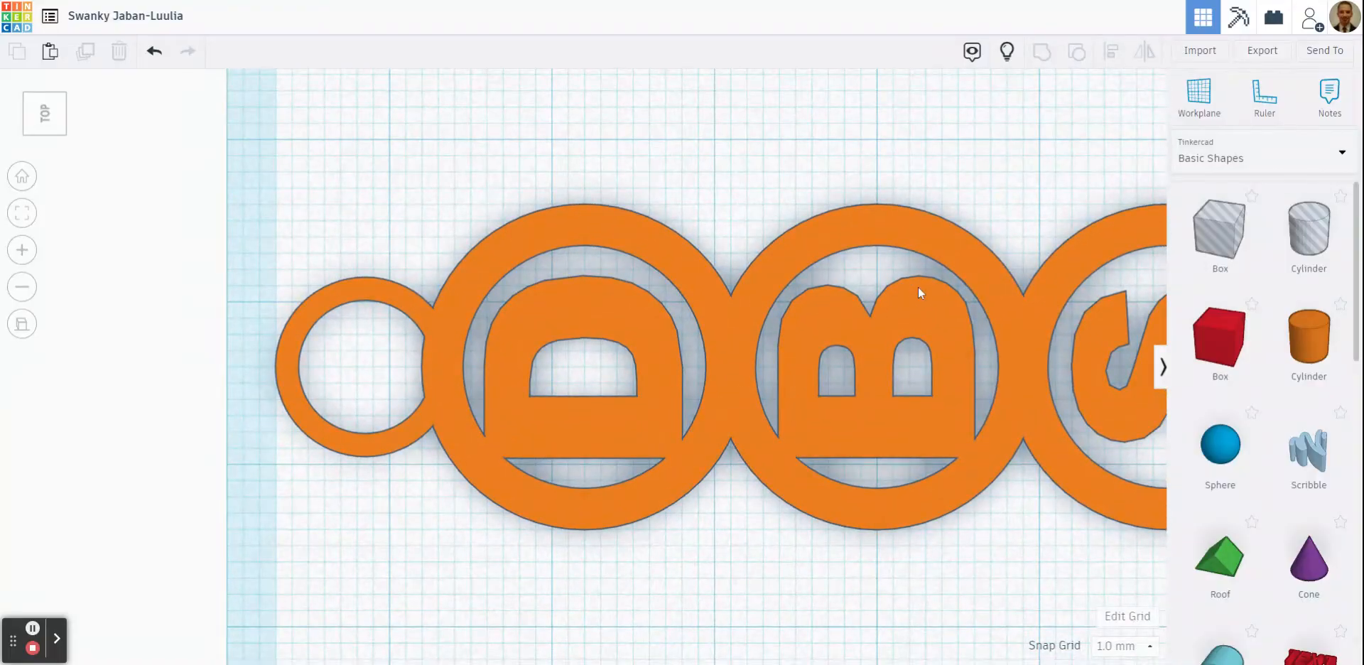
pyautogui.scroll(-4, 870, 415)
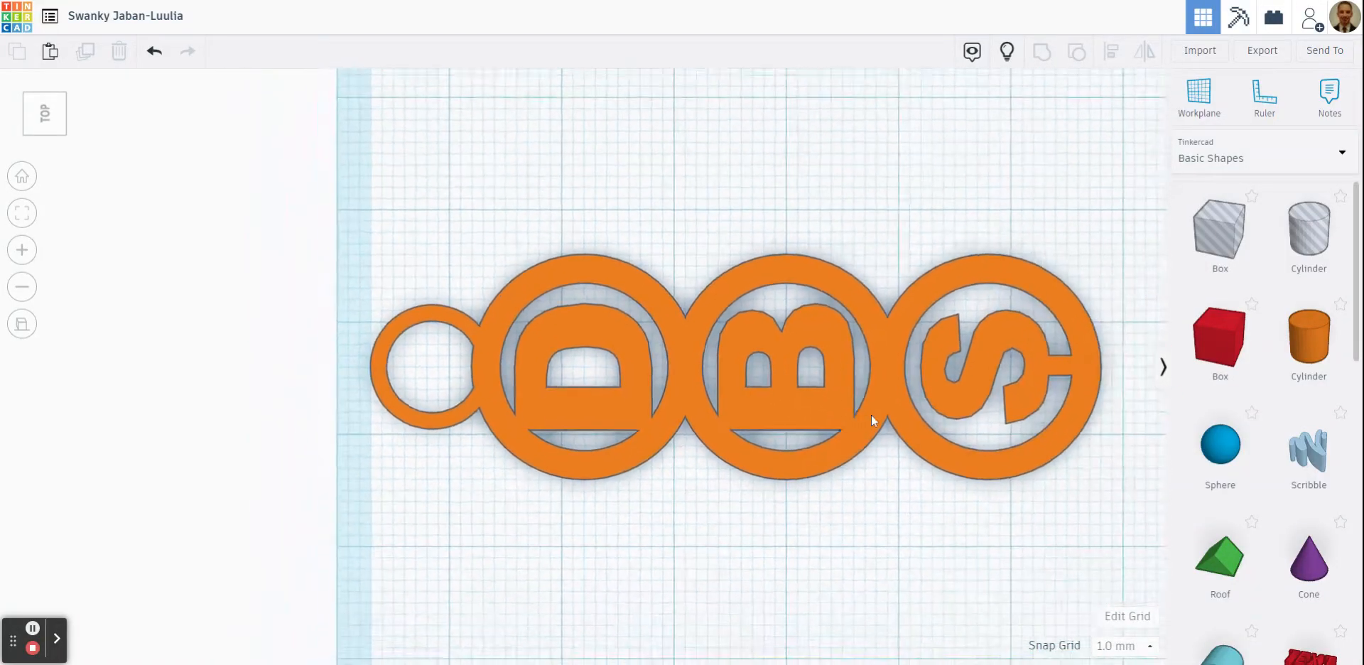
pyautogui.scroll(-2, 634, 329)
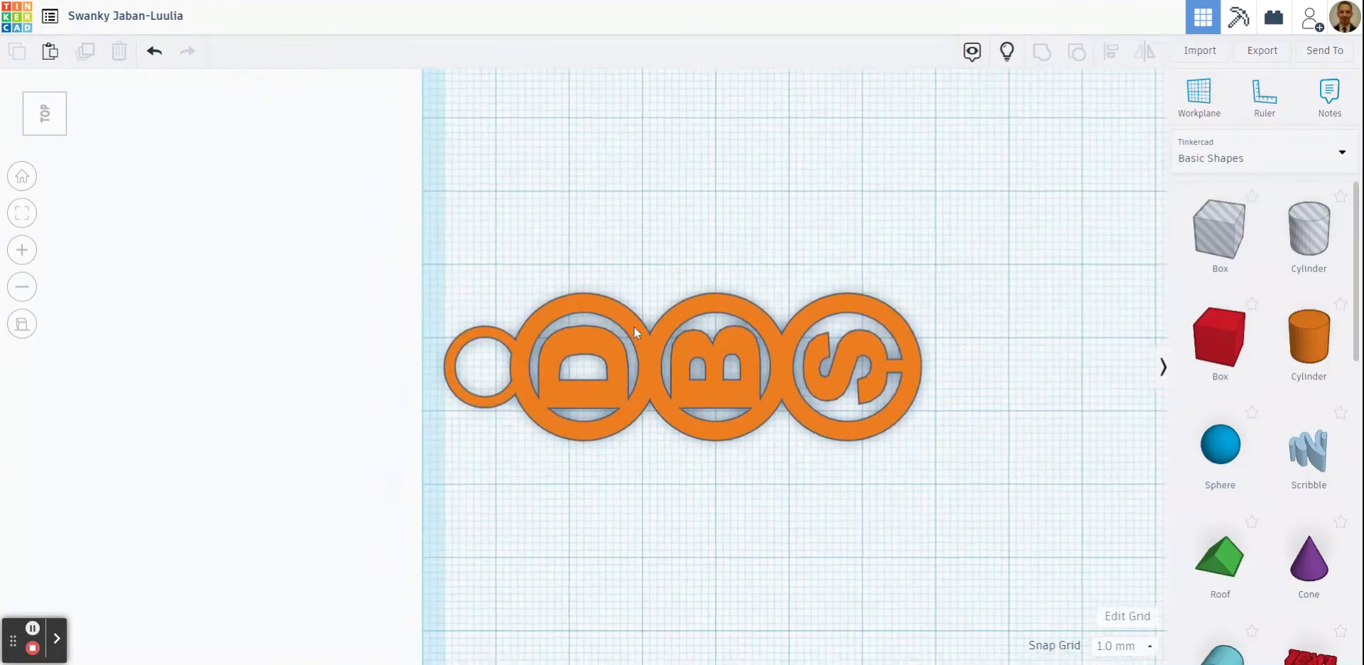
# Show all hidden objects on the workplane and view the three keychains together from the top.
pyautogui.moveTo(804, 564); pyautogui.dragTo(637, 515, button='right')
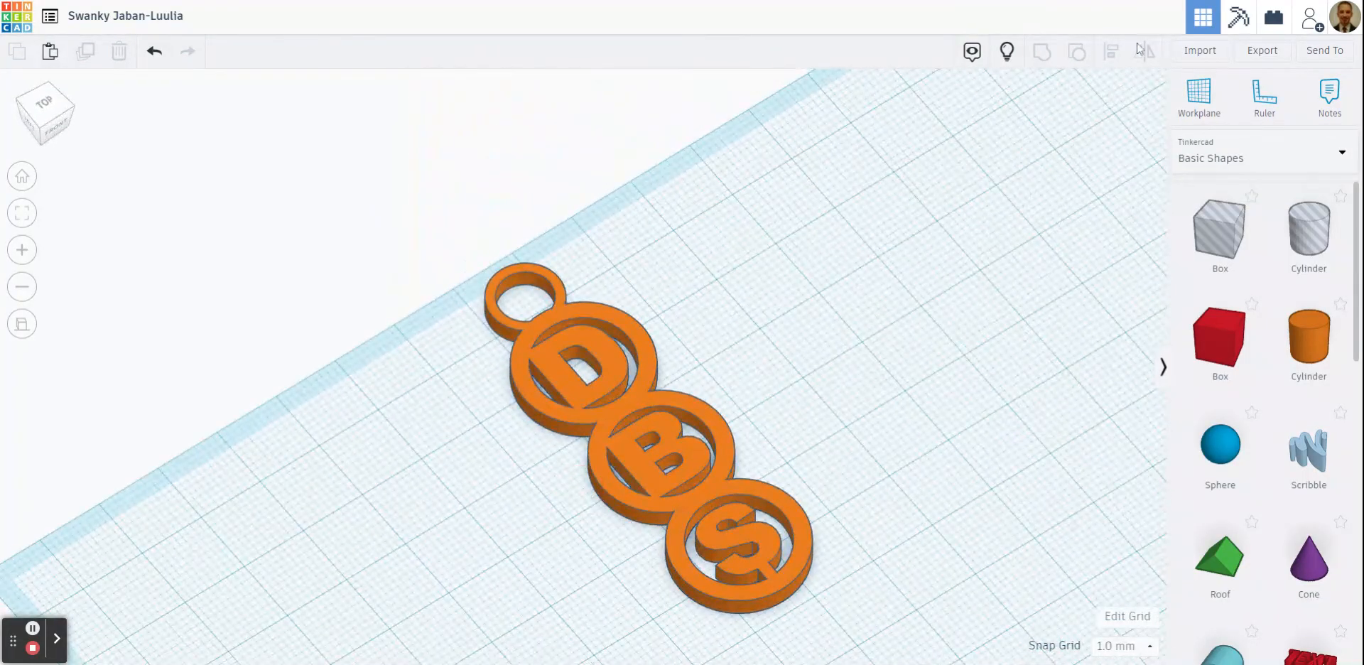
pyautogui.click(1007, 51)
pyautogui.scroll(-3, 282, 238)
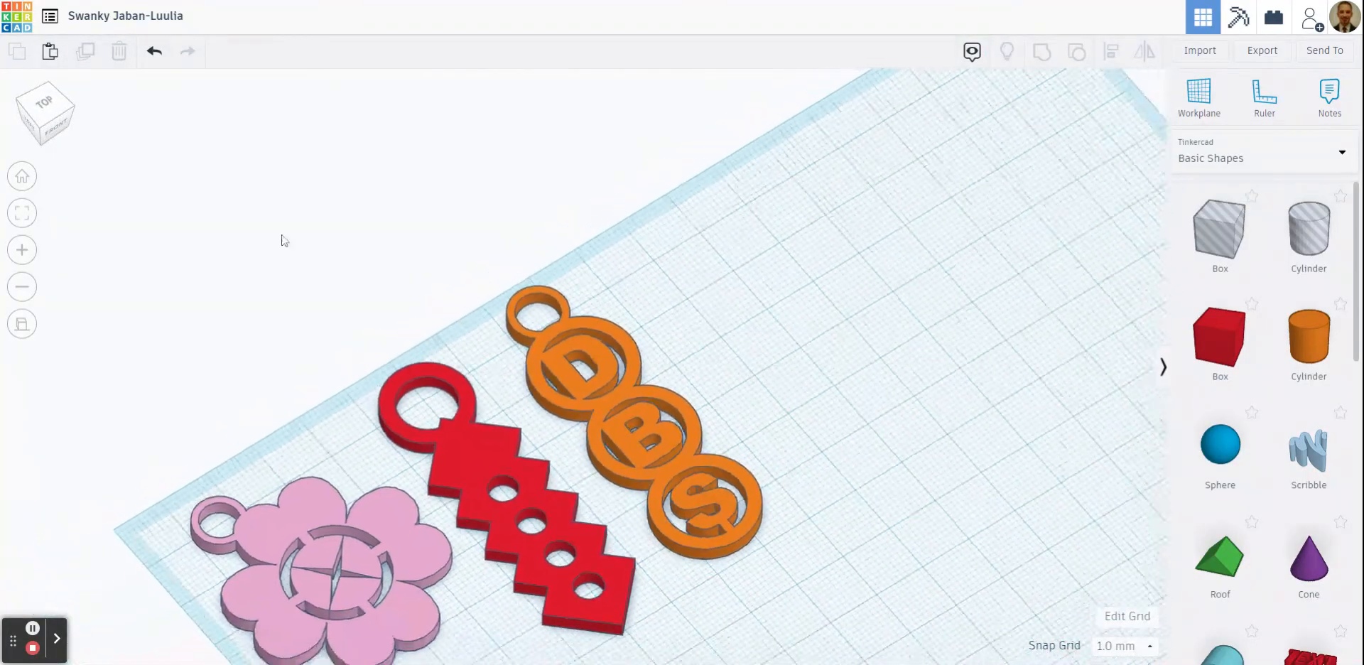
pyautogui.scroll(-4, 134, 280)
pyautogui.click(46, 114)
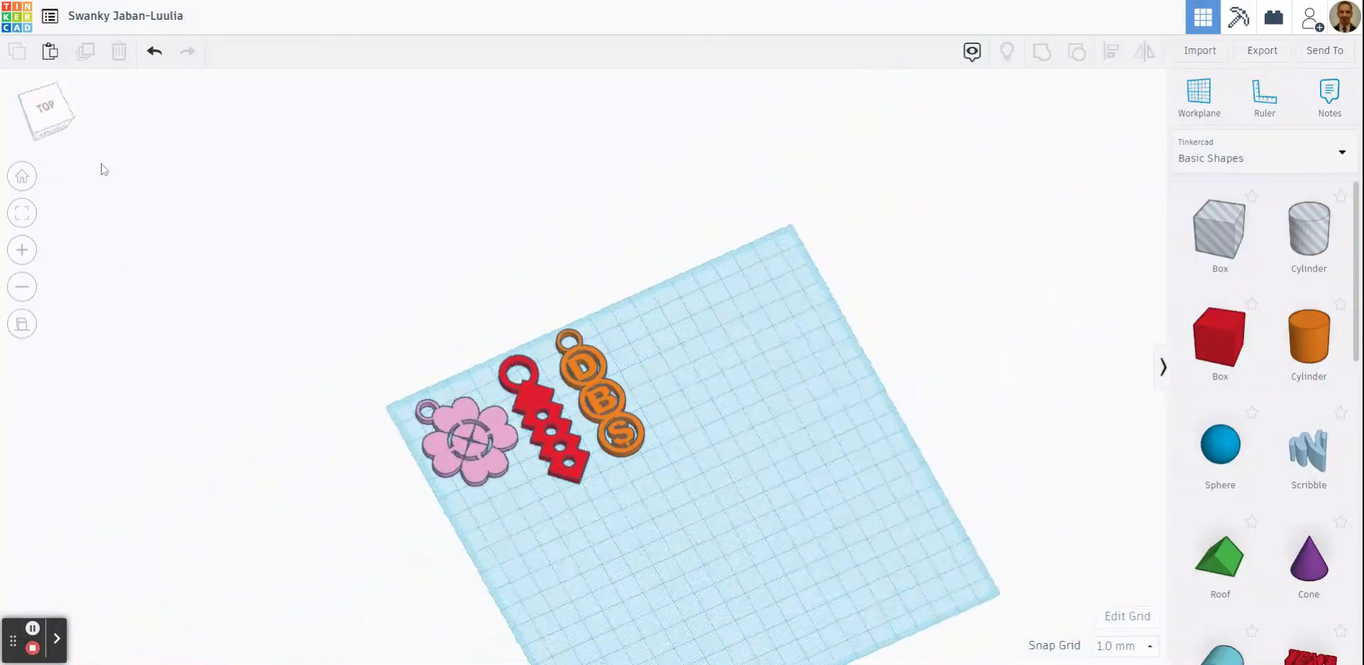
pyautogui.scroll(2, 429, 395)
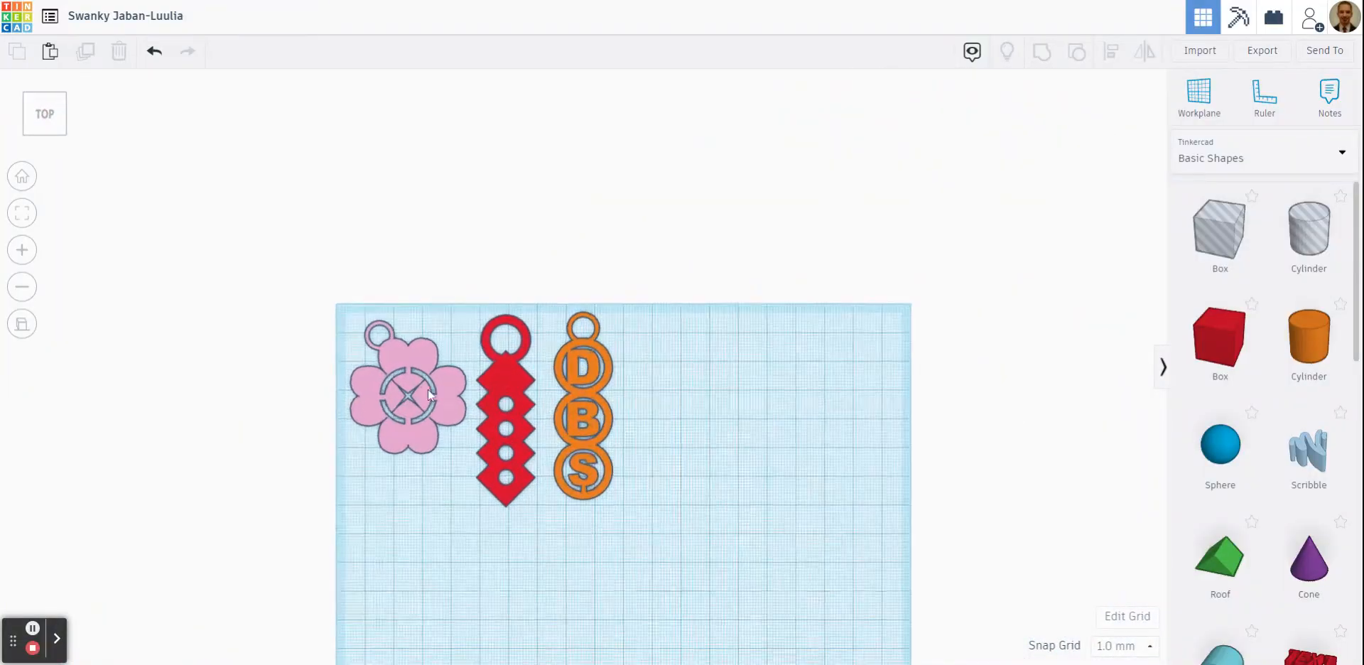
# Ungroup the pink flower keychain twice to separate its hanging ring, flower body and four connecting bars.
pyautogui.click(22, 214)
pyautogui.scroll(5, 462, 300)
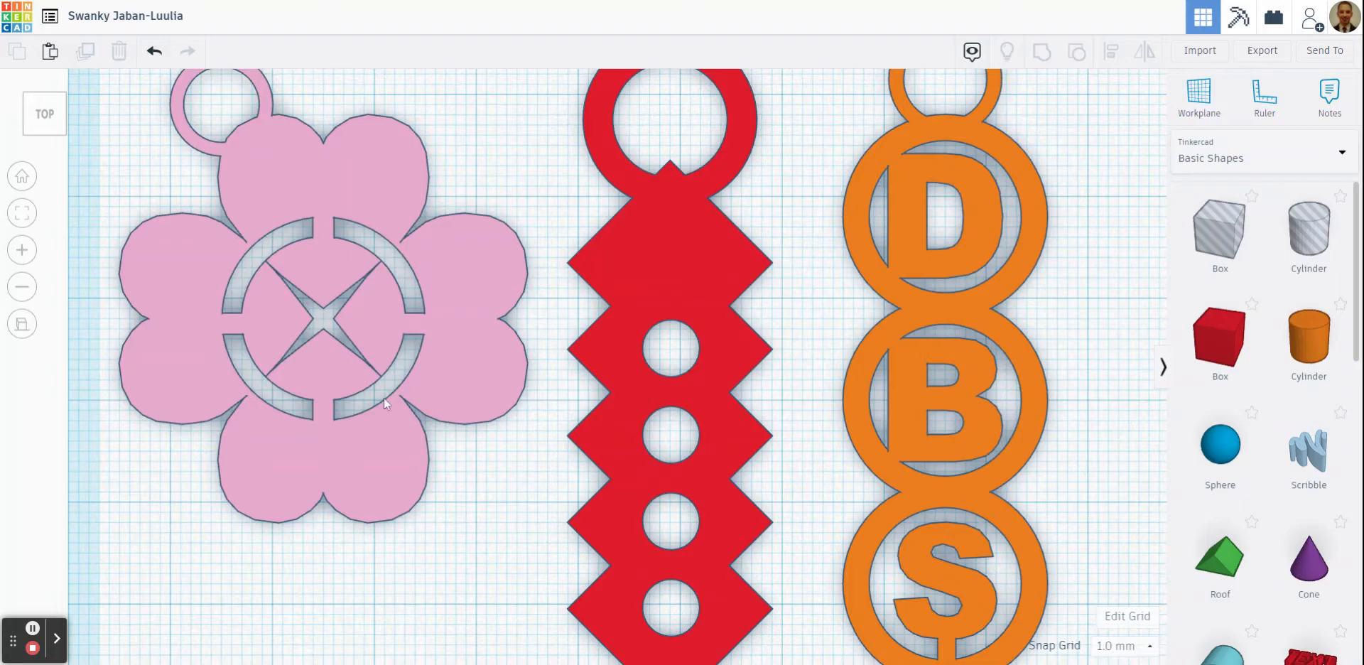
pyautogui.scroll(-3, 389, 279)
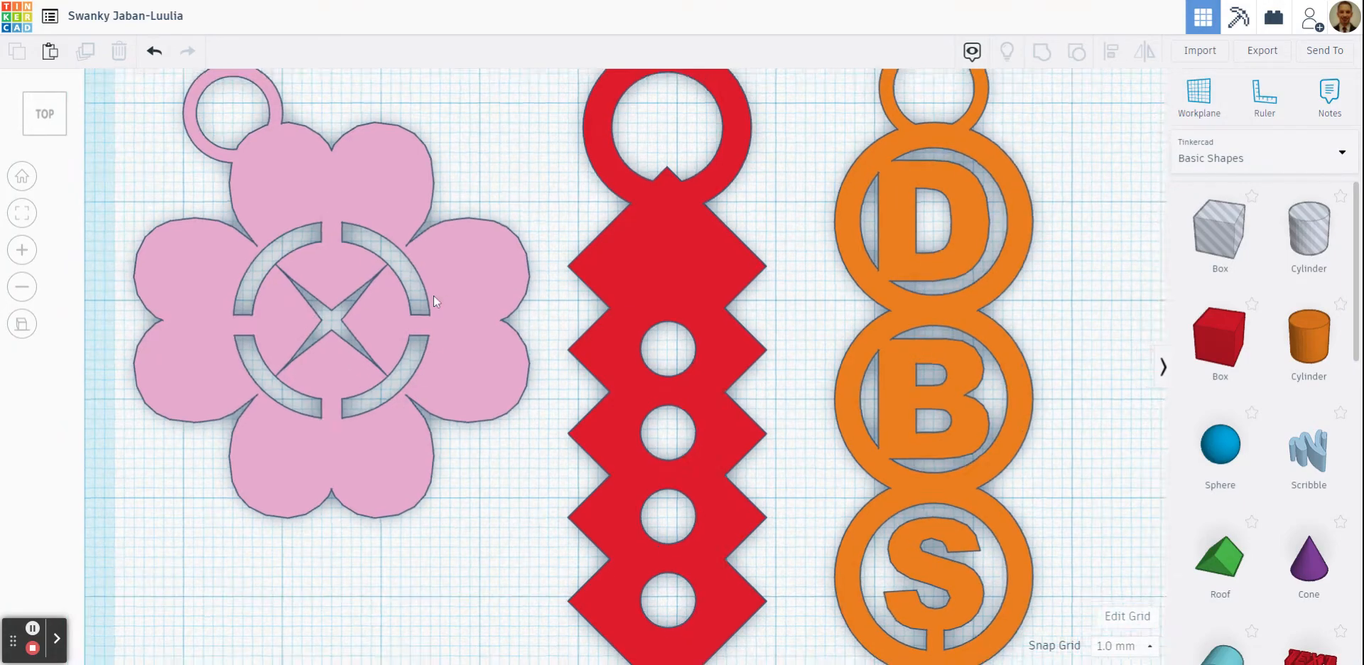
pyautogui.click(406, 229)
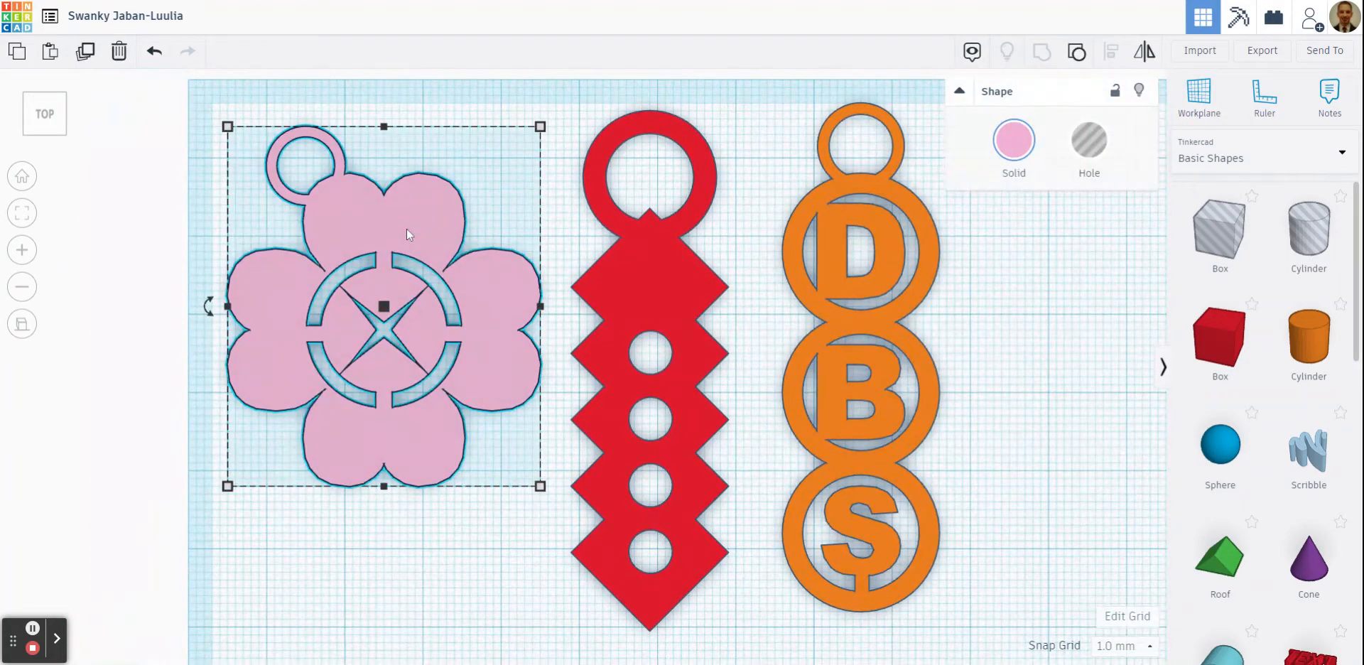
pyautogui.click(1077, 55)
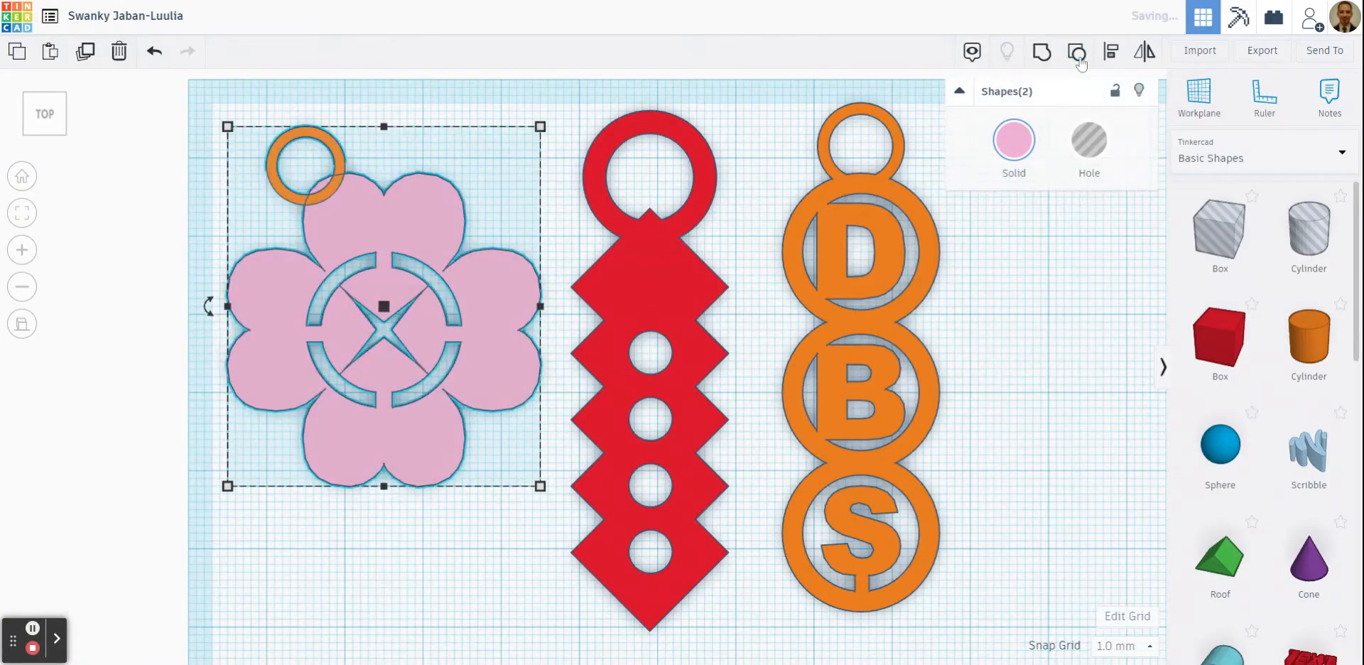
pyautogui.click(1077, 56)
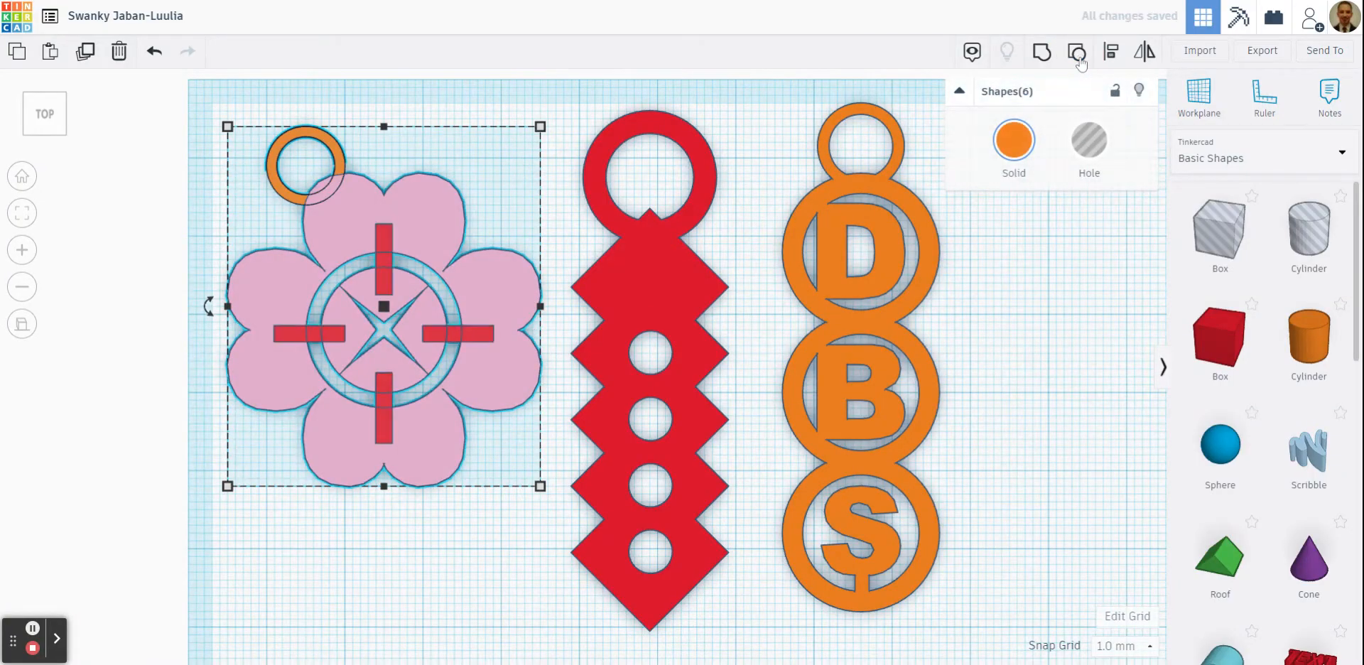
pyautogui.click(1000, 250)
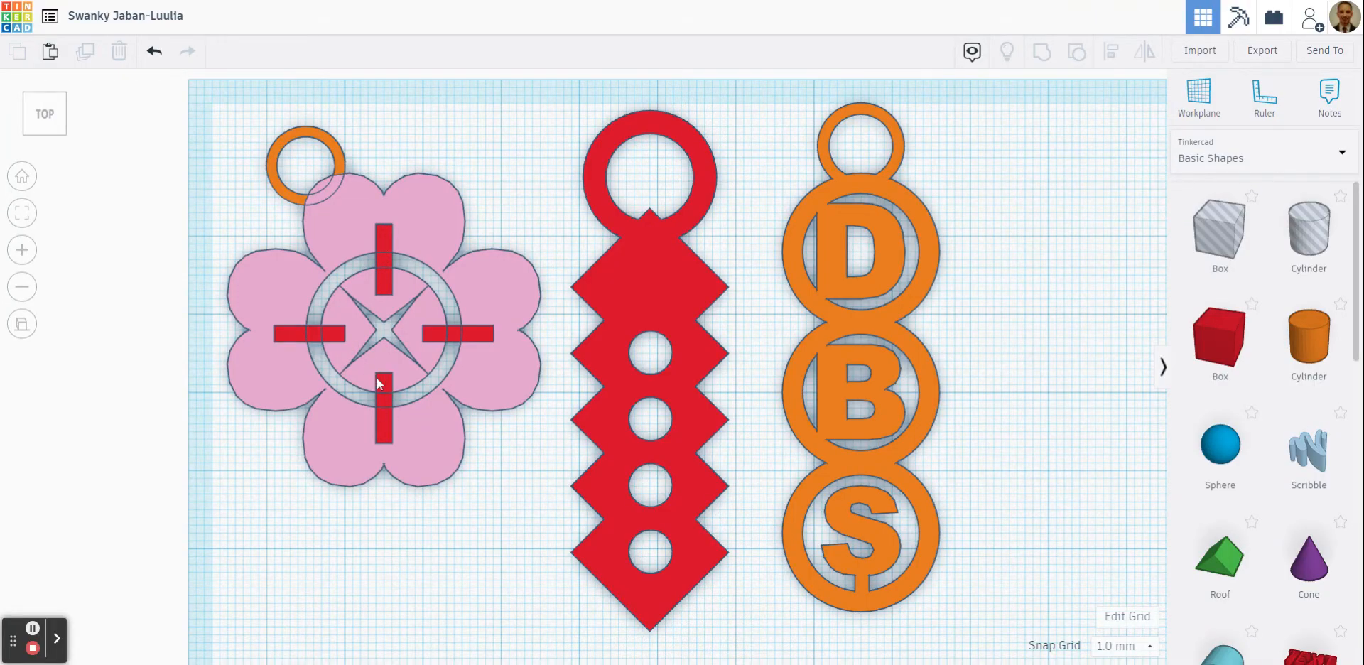
# Group the flower body, its four connecting bars and the hanging ring back into one shape.
pyautogui.moveTo(489, 474); pyautogui.dragTo(466, 368, button='right')
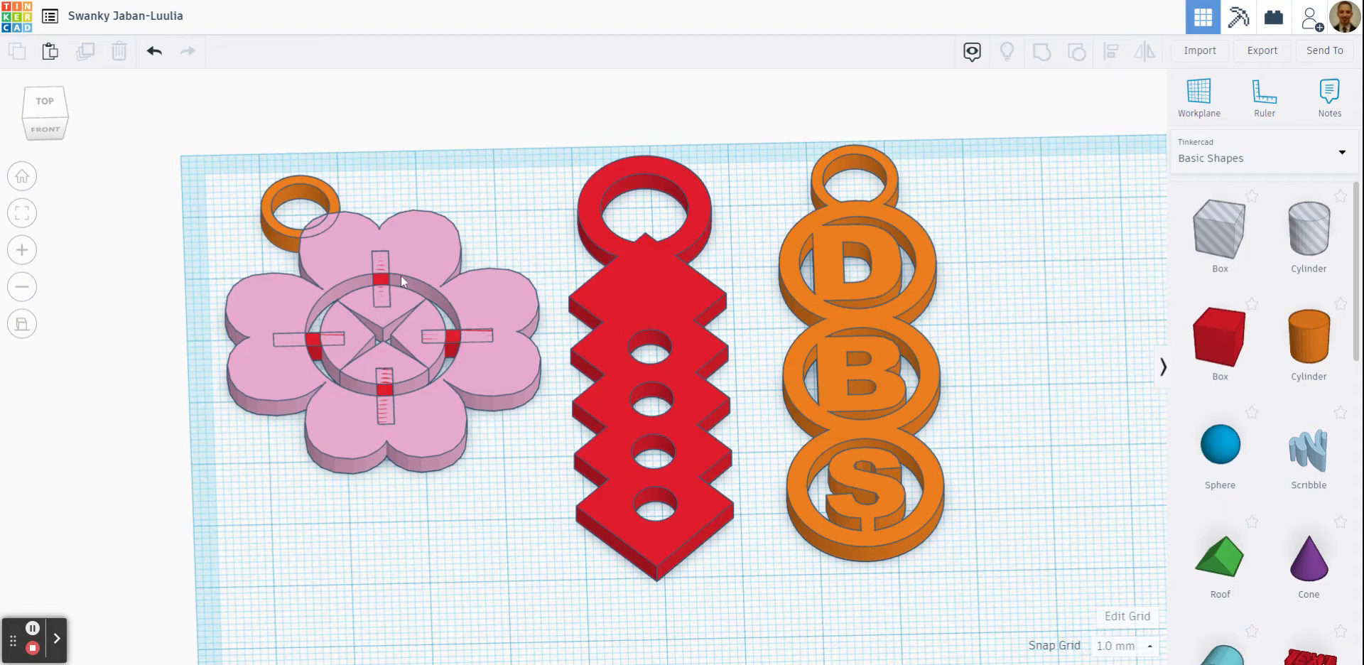
pyautogui.moveTo(198, 147); pyautogui.dragTo(551, 528)
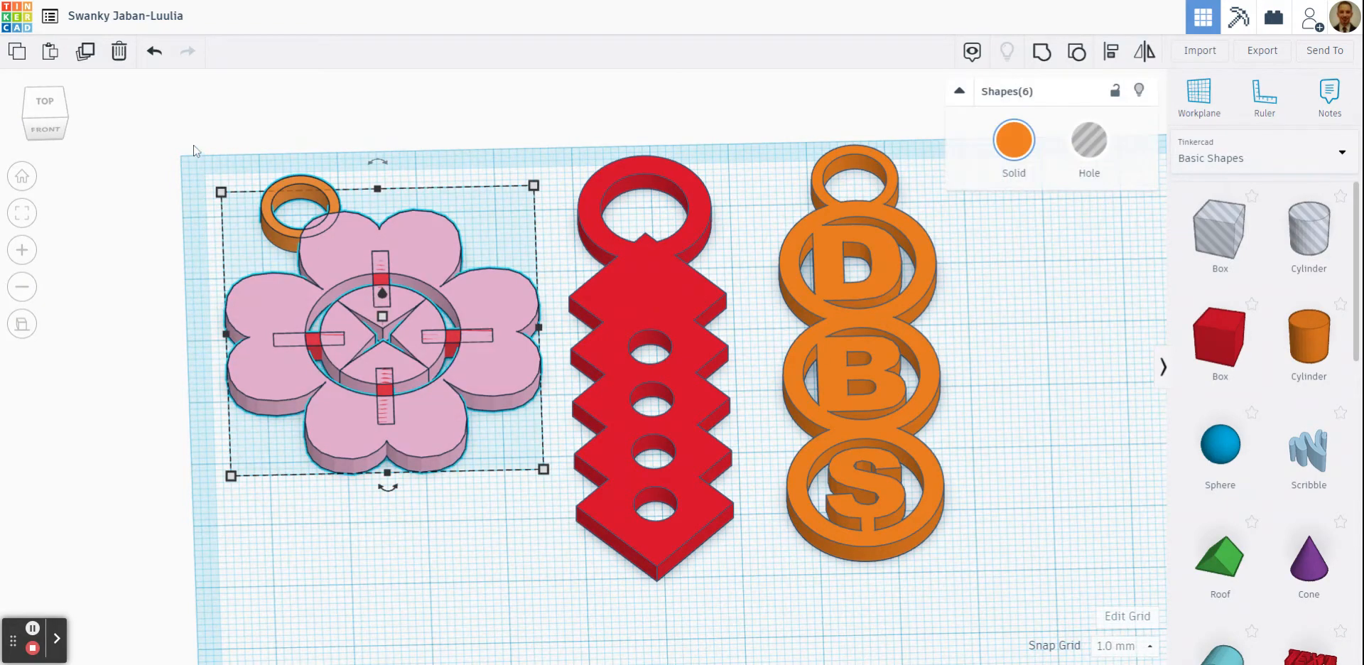
pyautogui.click(1040, 54)
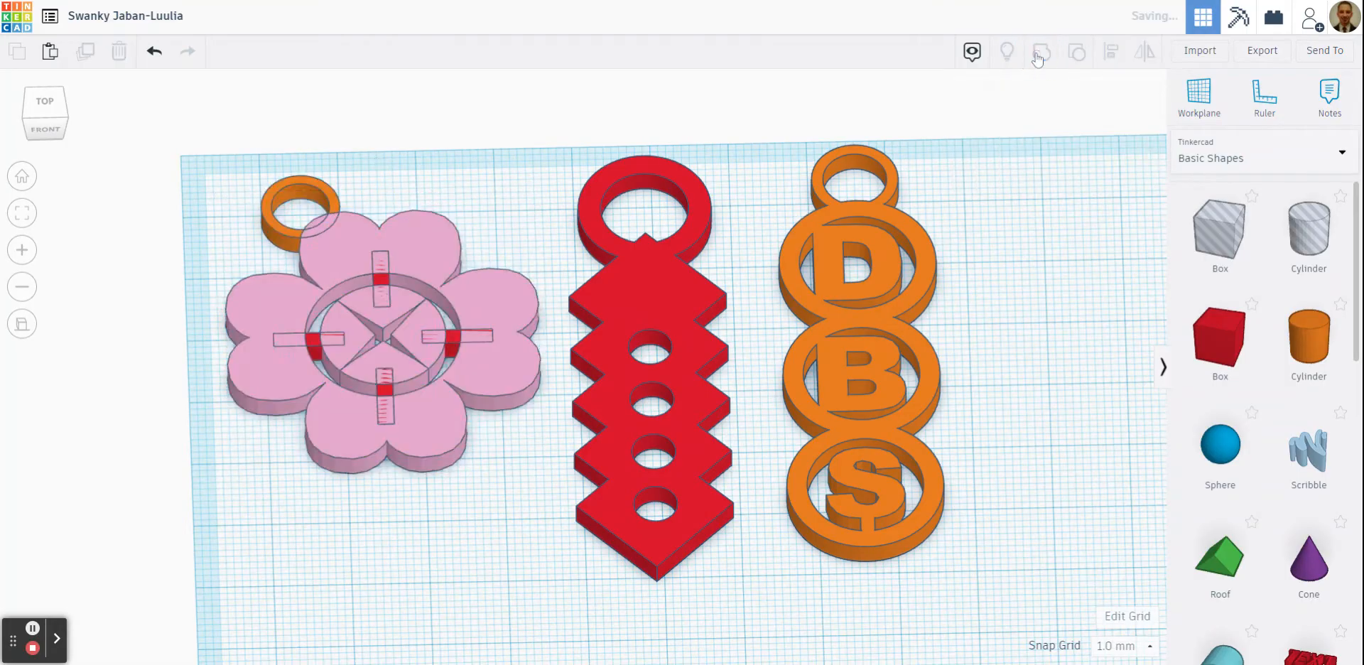
pyautogui.click(44, 106)
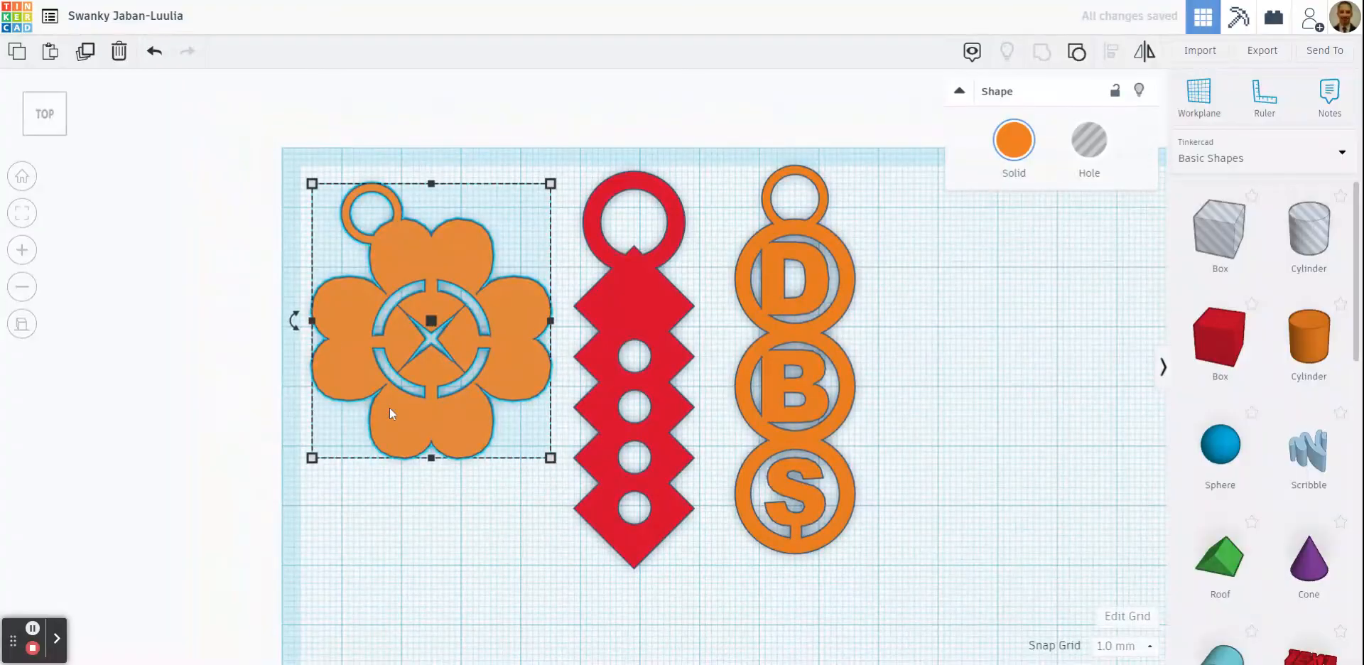
pyautogui.click(473, 526)
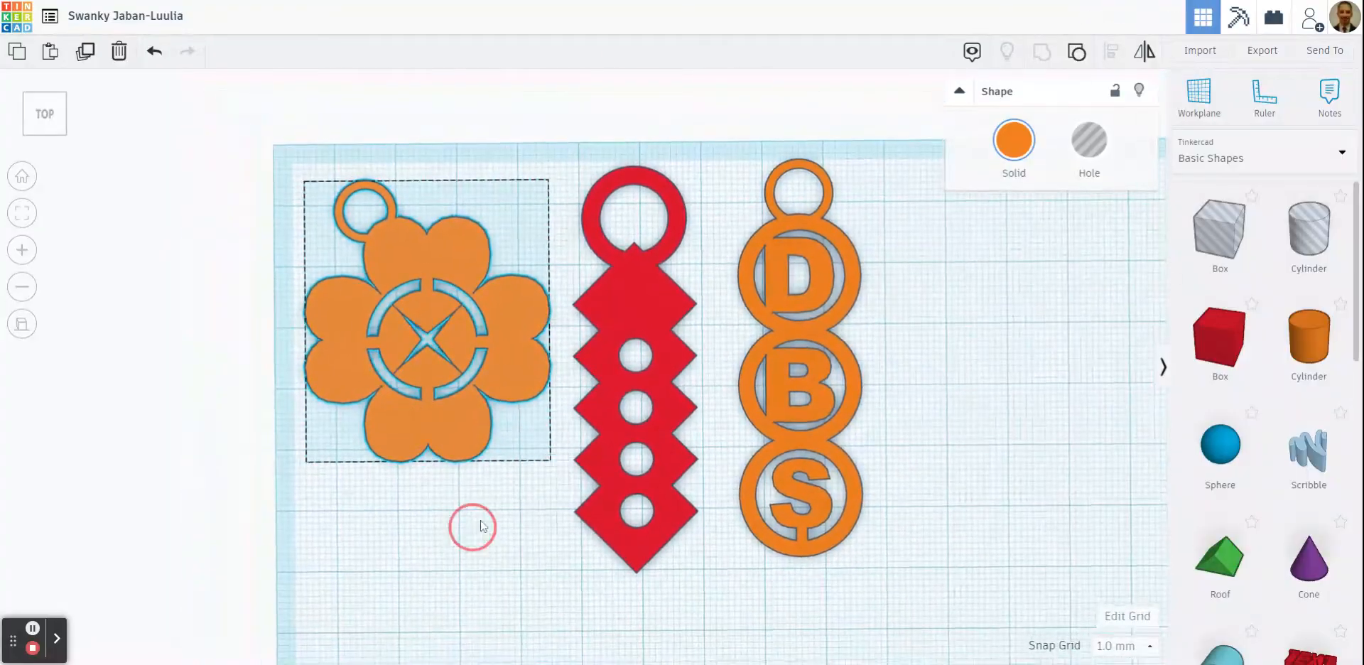
# Check the height of the flower keychain and inspect the red and DBS keychains at an angle.
pyautogui.moveTo(480, 525); pyautogui.dragTo(438, 344, button='right')
pyautogui.scroll(2, 438, 343)
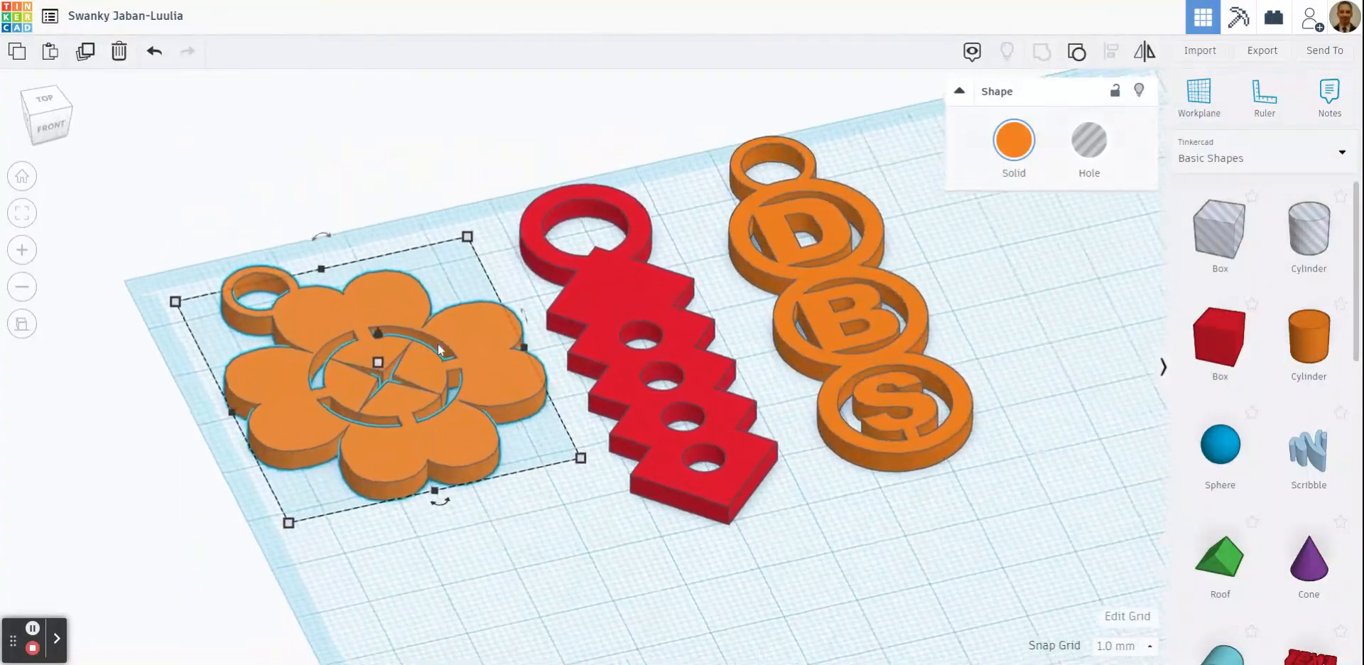
pyautogui.scroll(1, 438, 343)
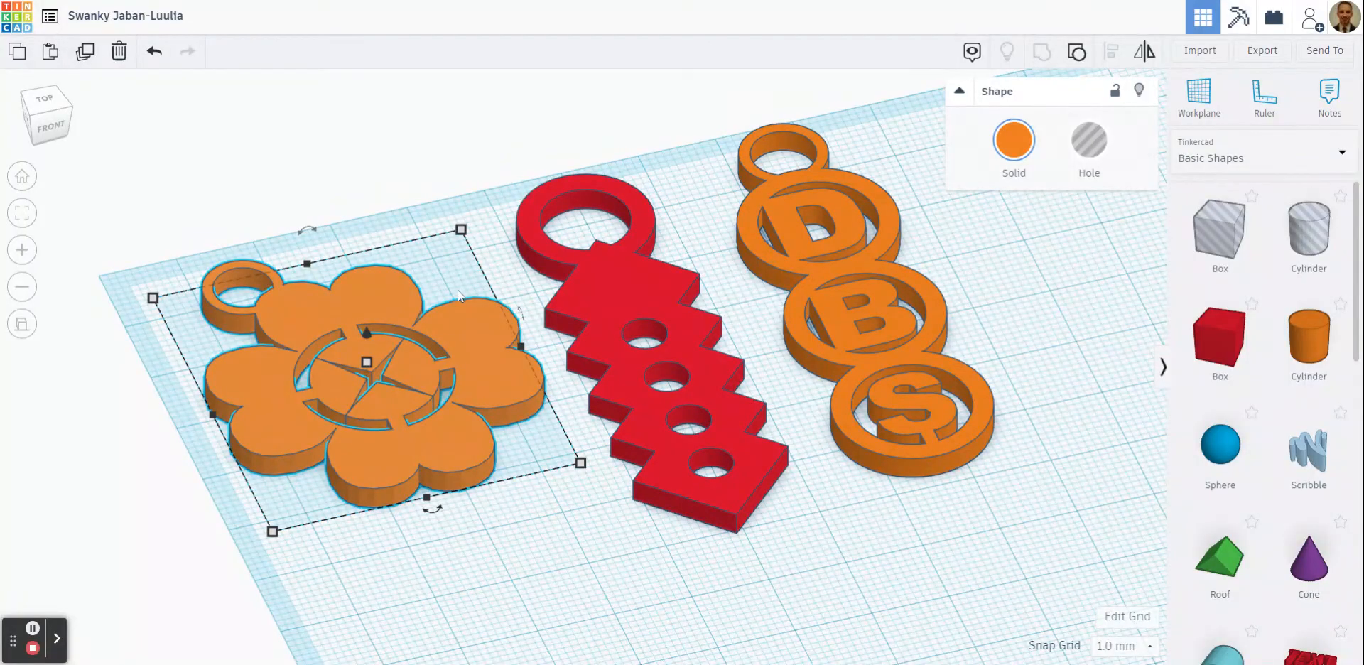
pyautogui.click(459, 338)
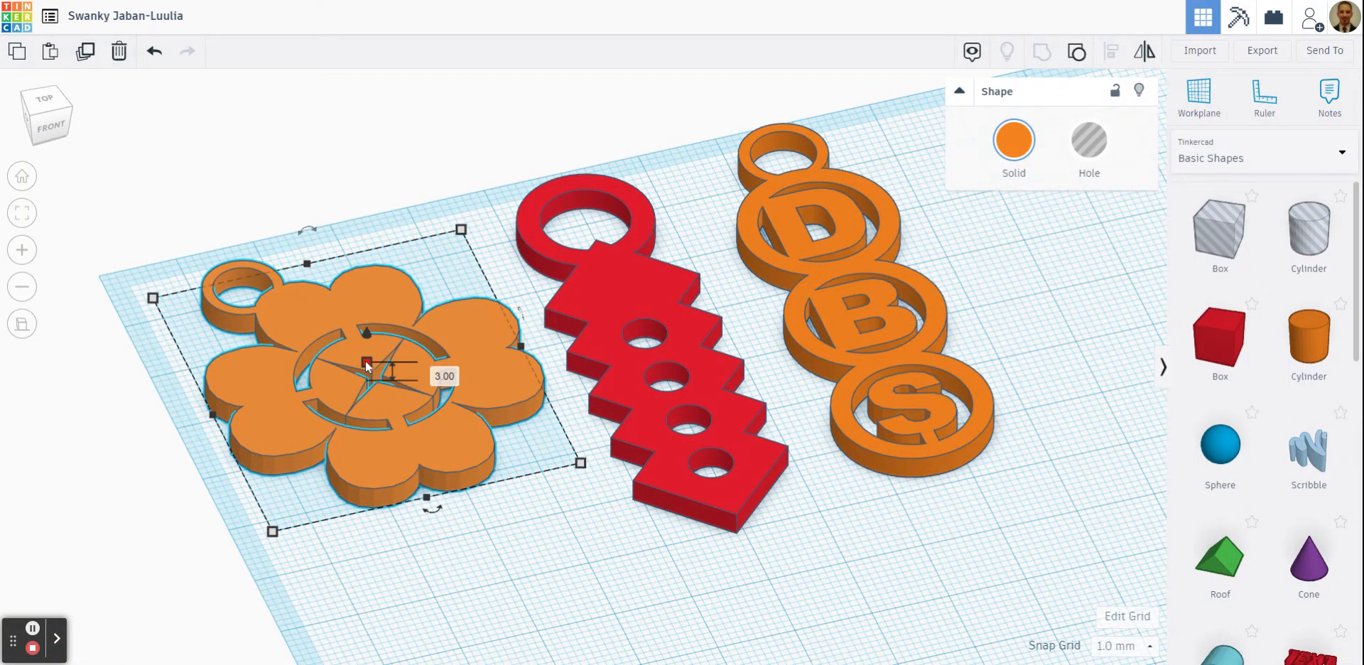
pyautogui.click(625, 316)
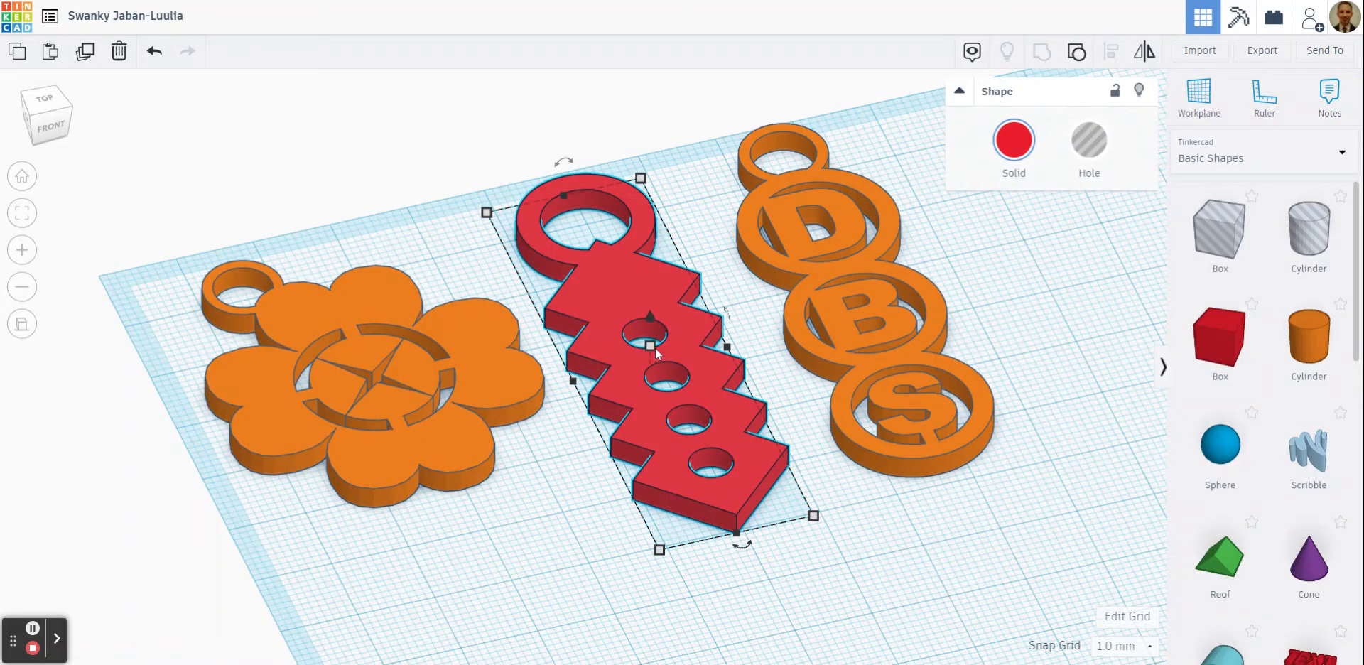
pyautogui.click(825, 280)
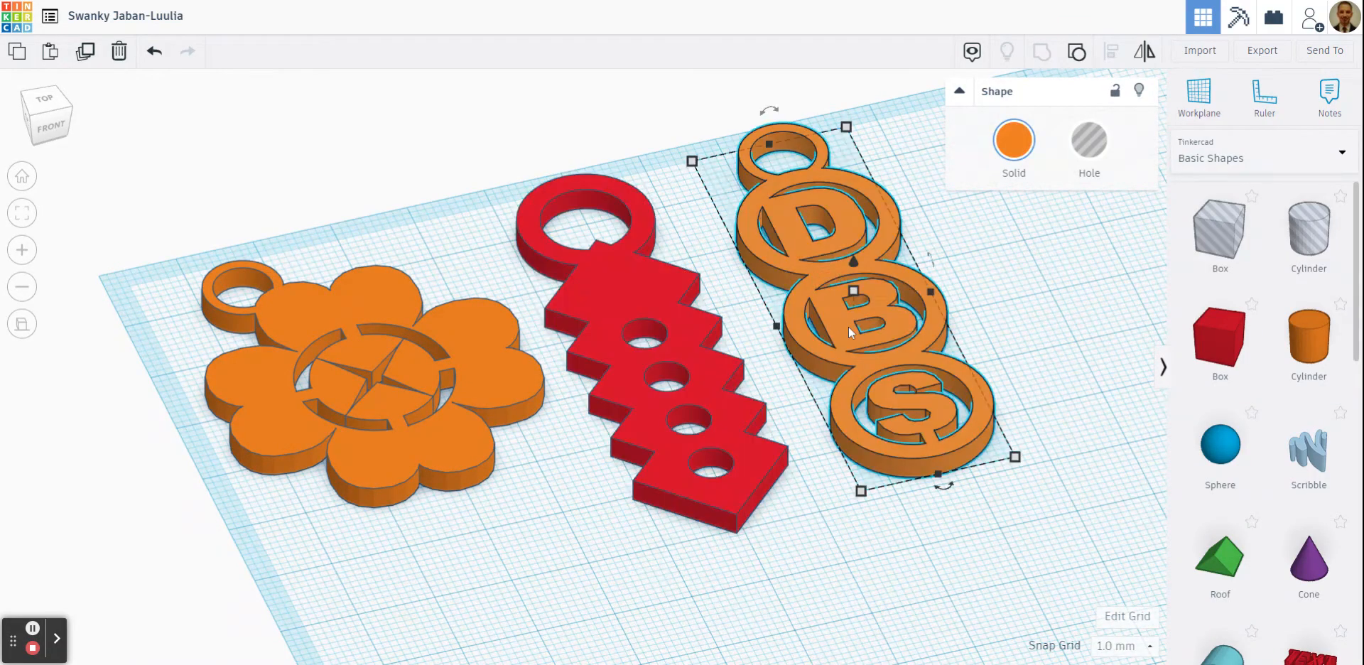
pyautogui.click(682, 247)
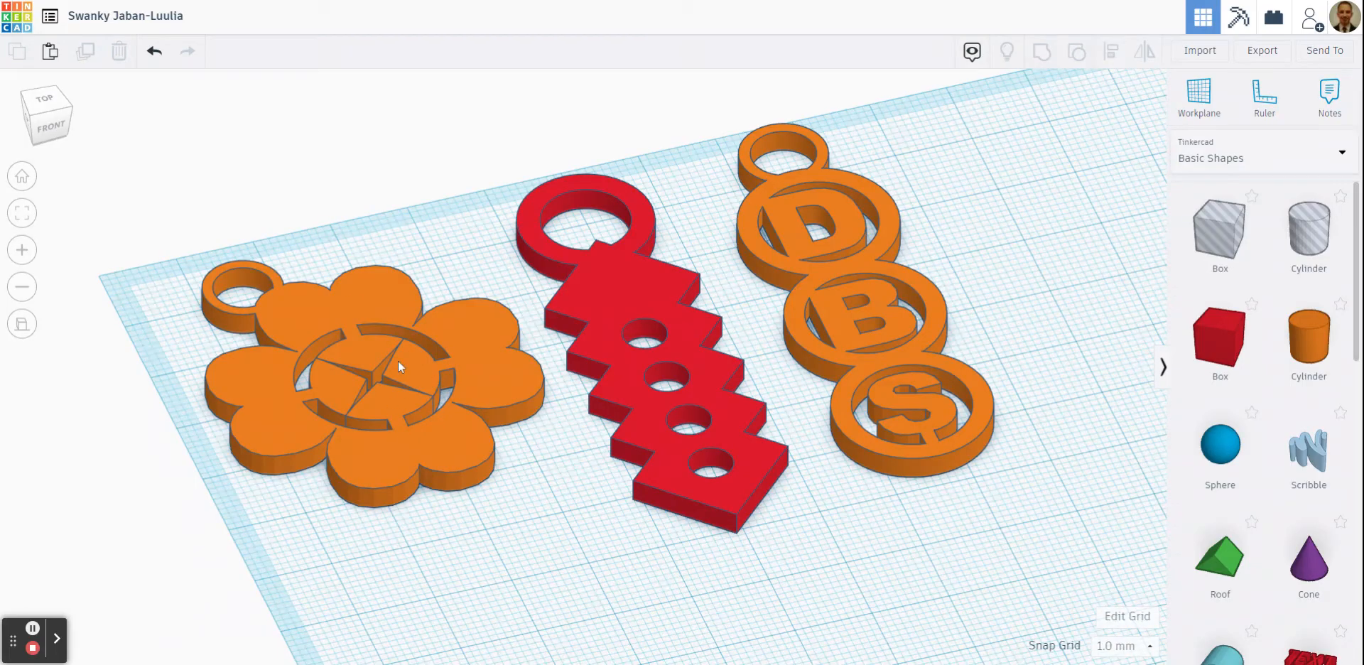
# View the three finished keychains on the workplane from the top and select the DBS keychain.
pyautogui.click(46, 103)
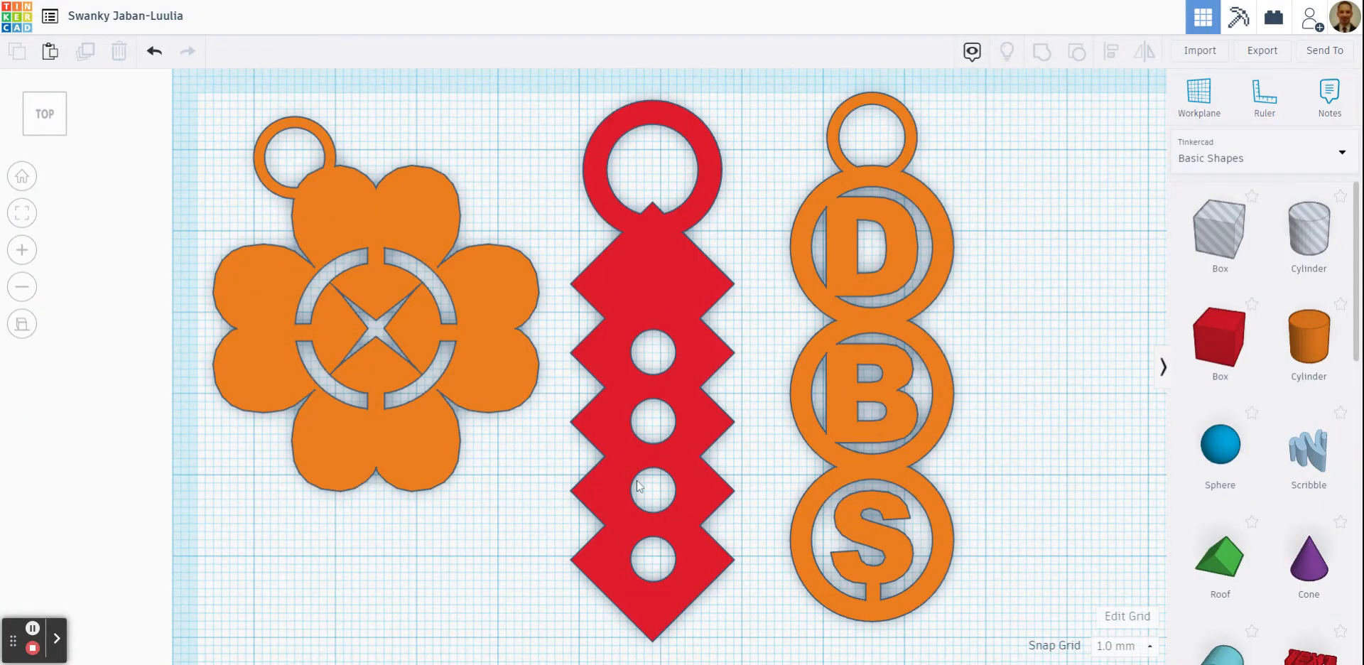
pyautogui.scroll(-10, 637, 485)
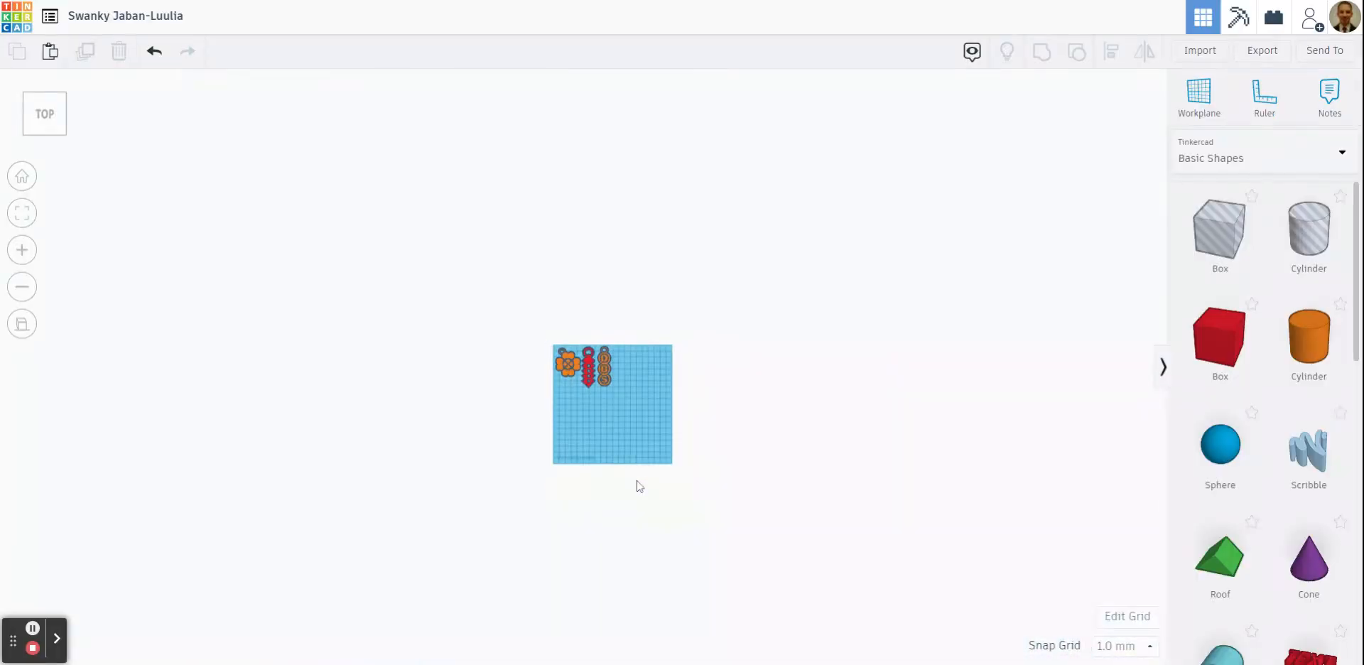
pyautogui.scroll(8, 605, 373)
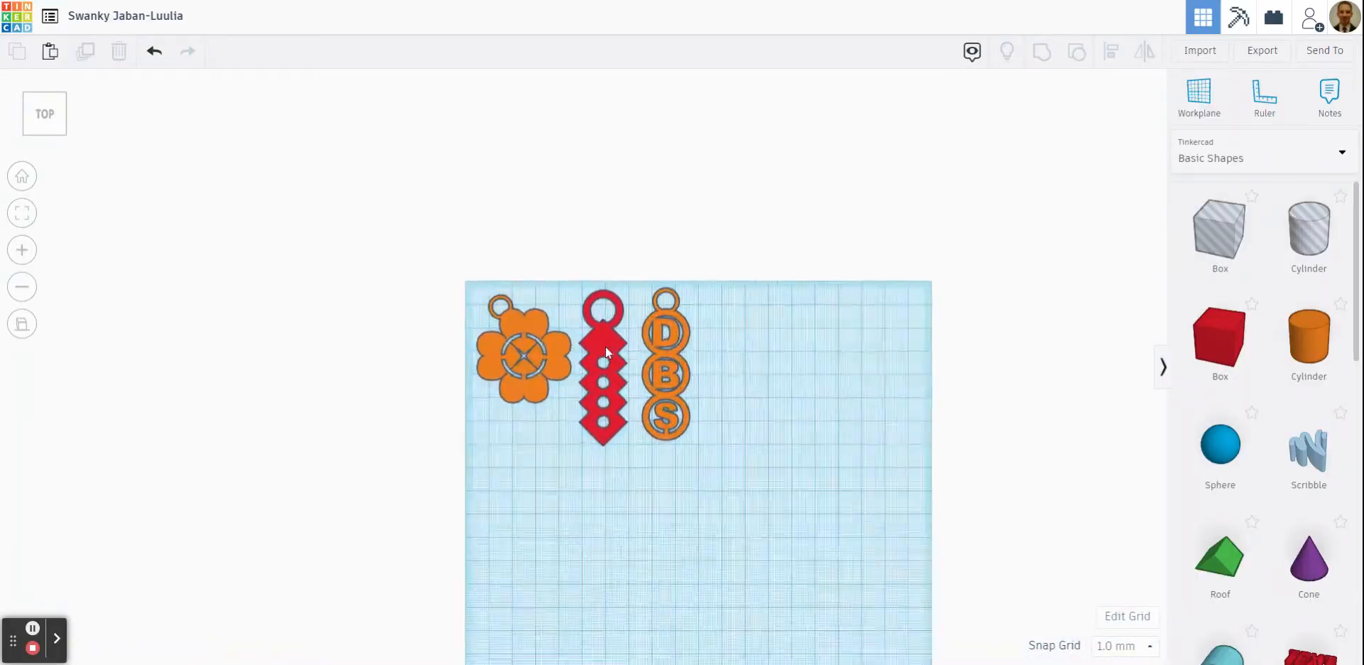
pyautogui.scroll(5, 606, 352)
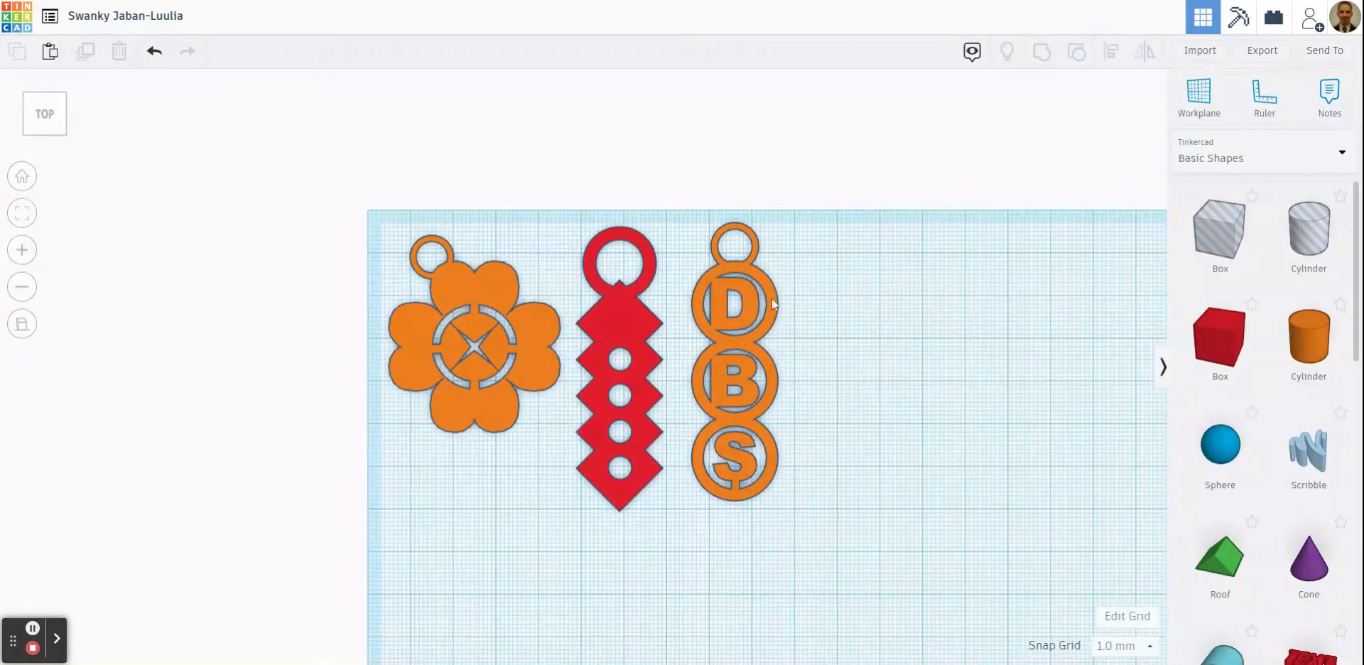
pyautogui.click(757, 307)
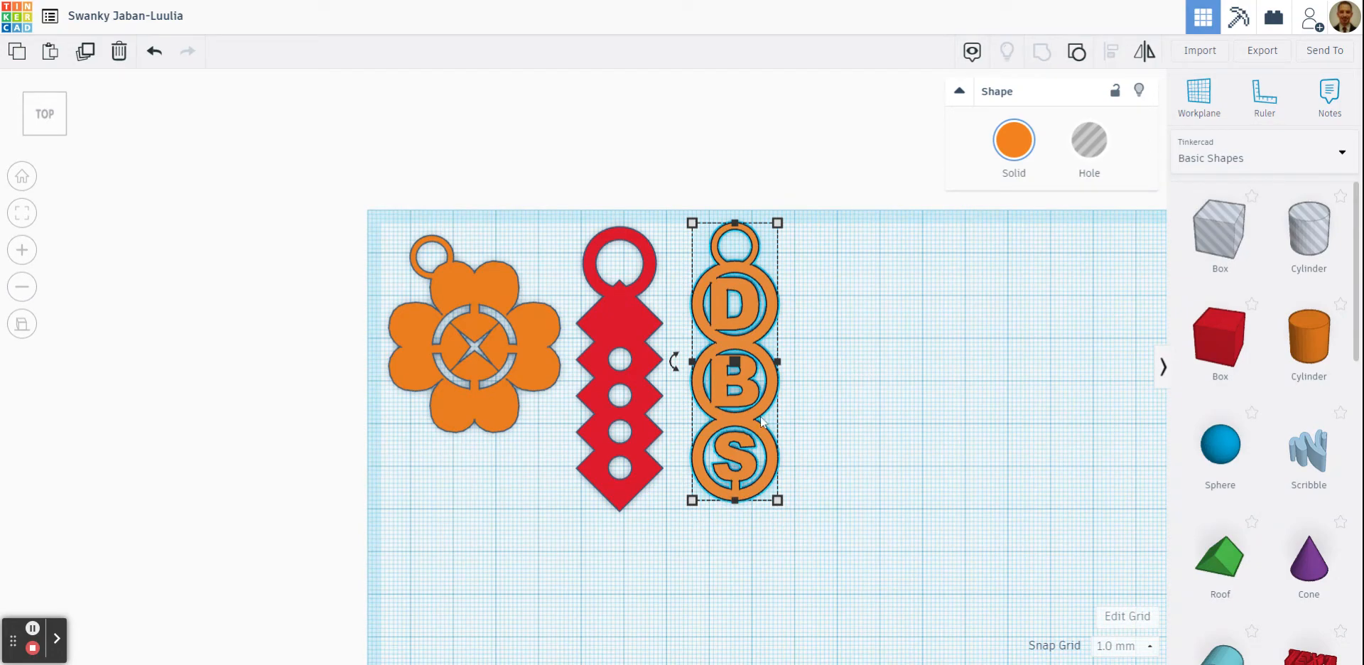
# Move the DBS keychain 4 mm away from the red keychain and inspect the three keychains up close.
pyautogui.moveTo(774, 399); pyautogui.dragTo(790, 398)
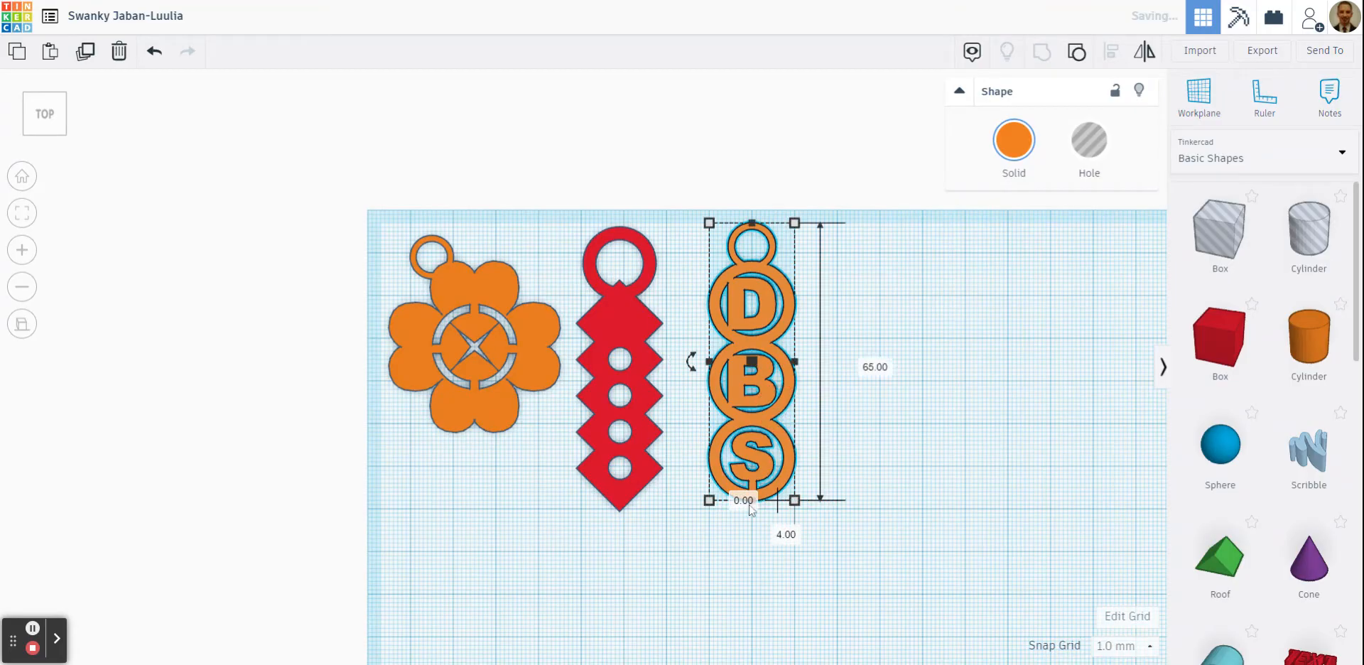
pyautogui.click(753, 544)
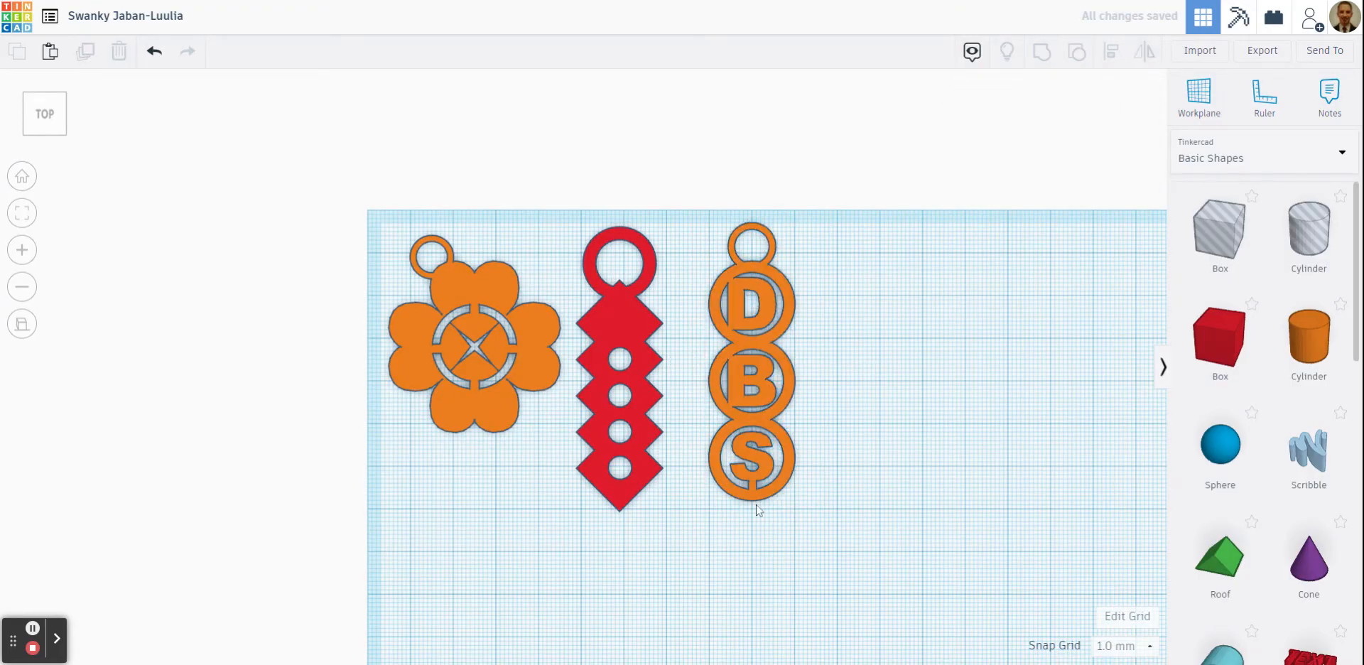
pyautogui.scroll(2, 770, 490)
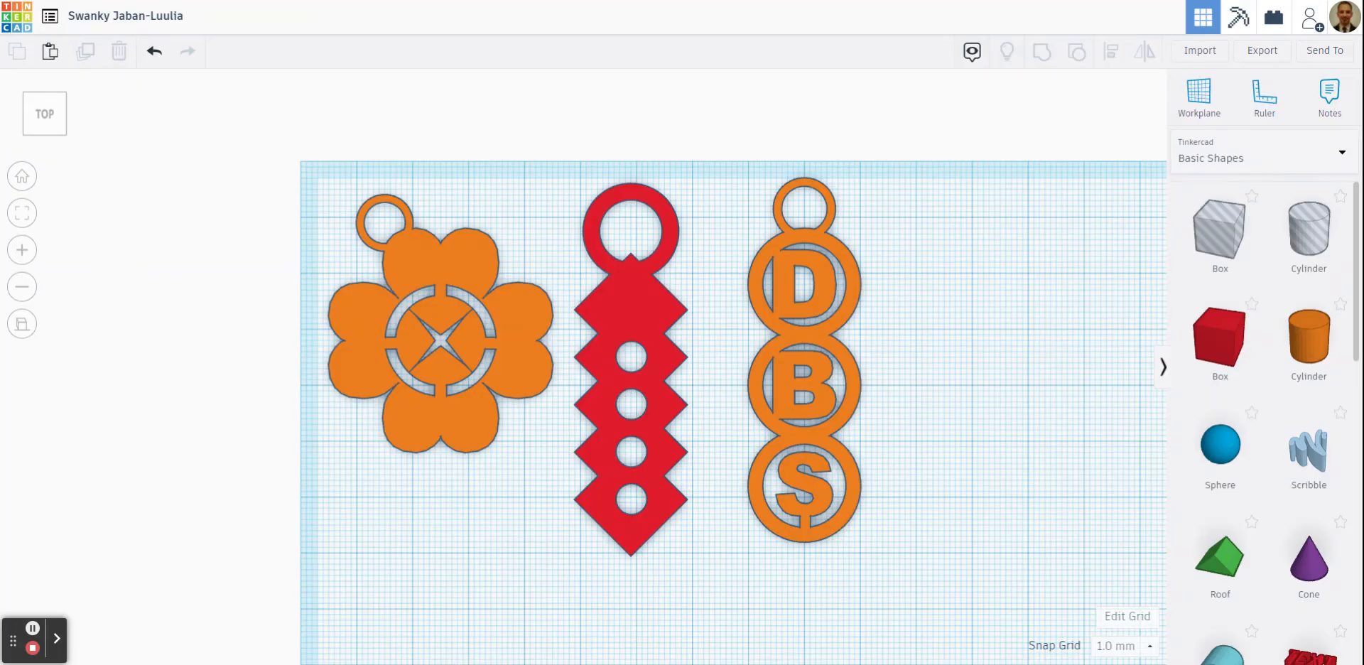
pyautogui.scroll(-2, 629, 402)
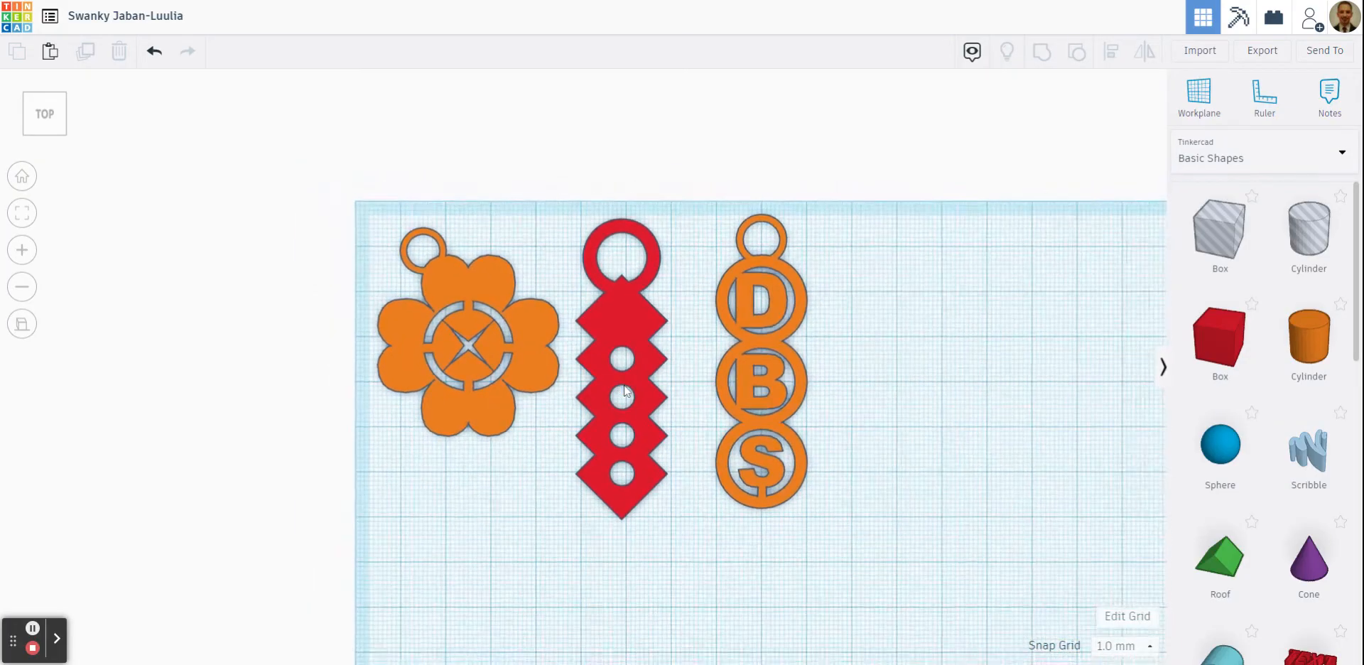
# Check the DBS keychain's length, try stretching its width to 40 mm and inspect the shape at an angle.
pyautogui.click(766, 343)
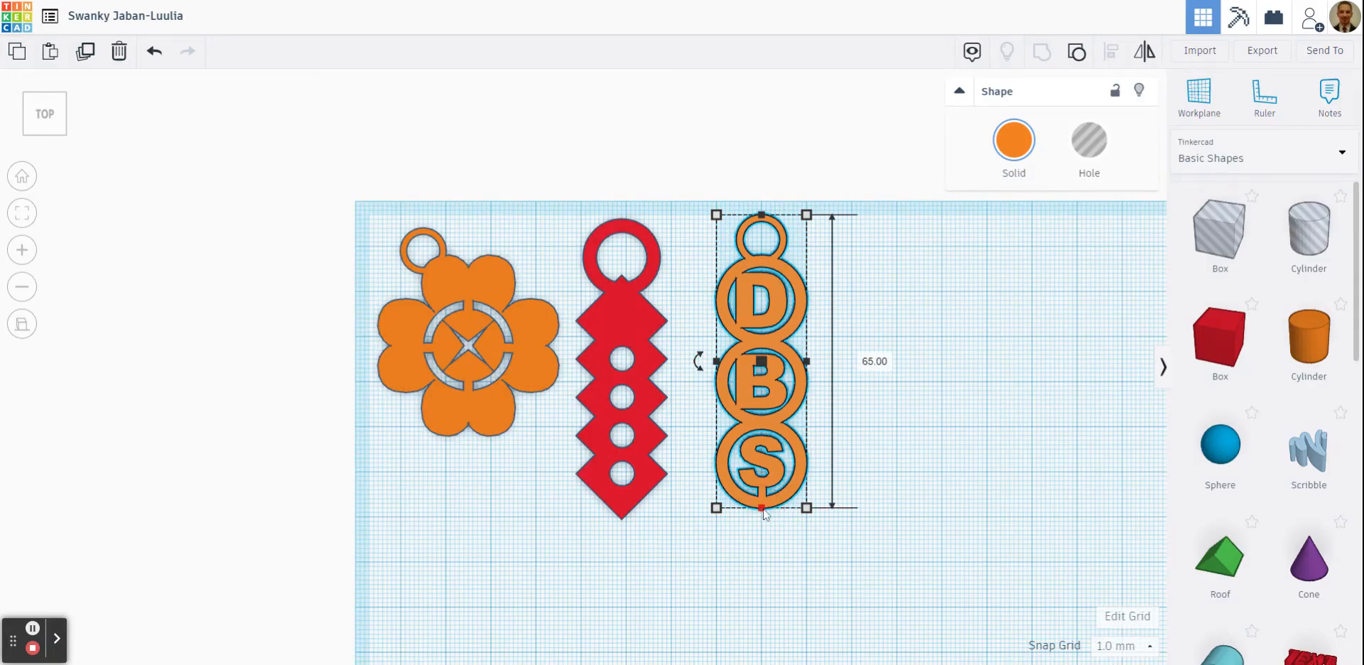
pyautogui.click(876, 364)
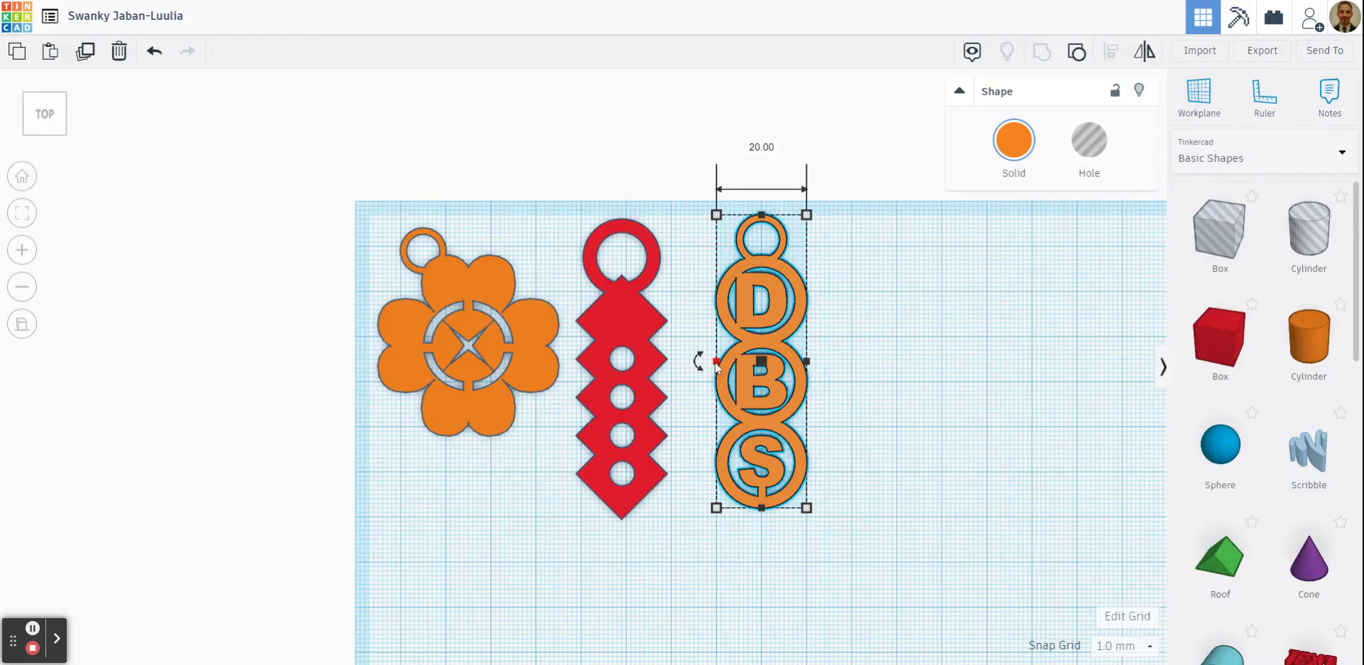
pyautogui.click(771, 147)
pyautogui.write('40')
pyautogui.press('Return')
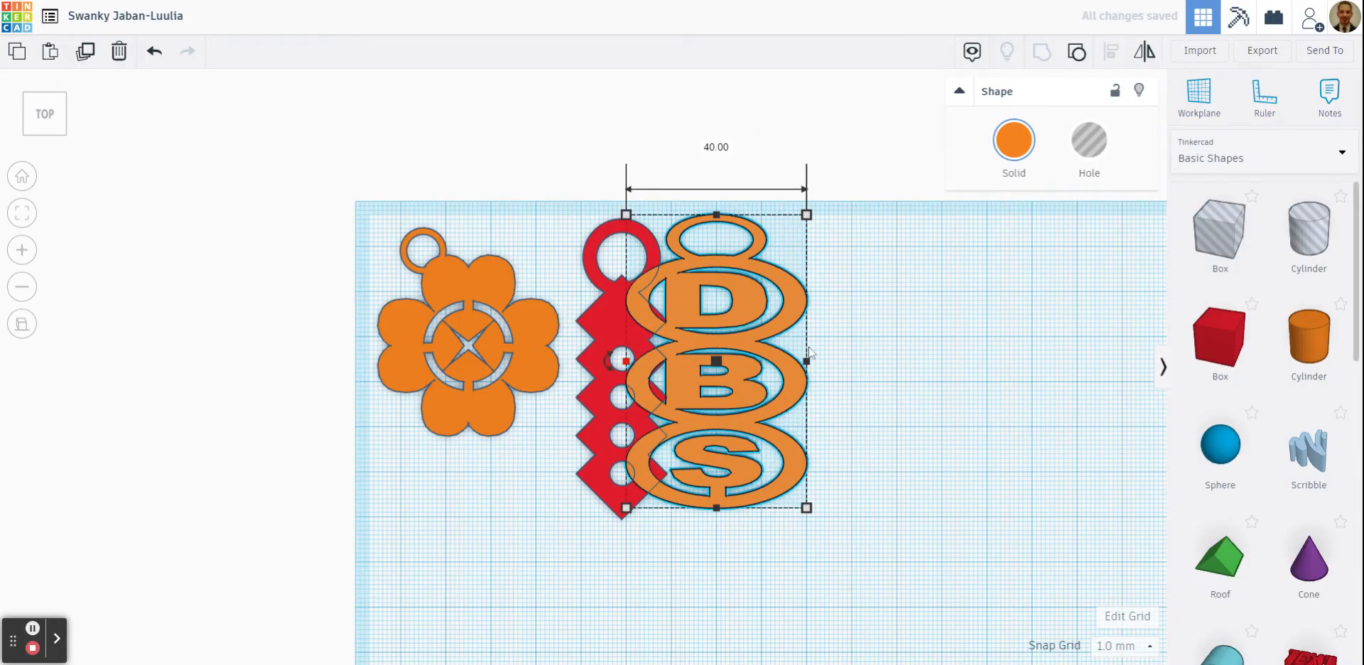
pyautogui.click(893, 366)
pyautogui.moveTo(893, 365); pyautogui.dragTo(873, 299, button='right')
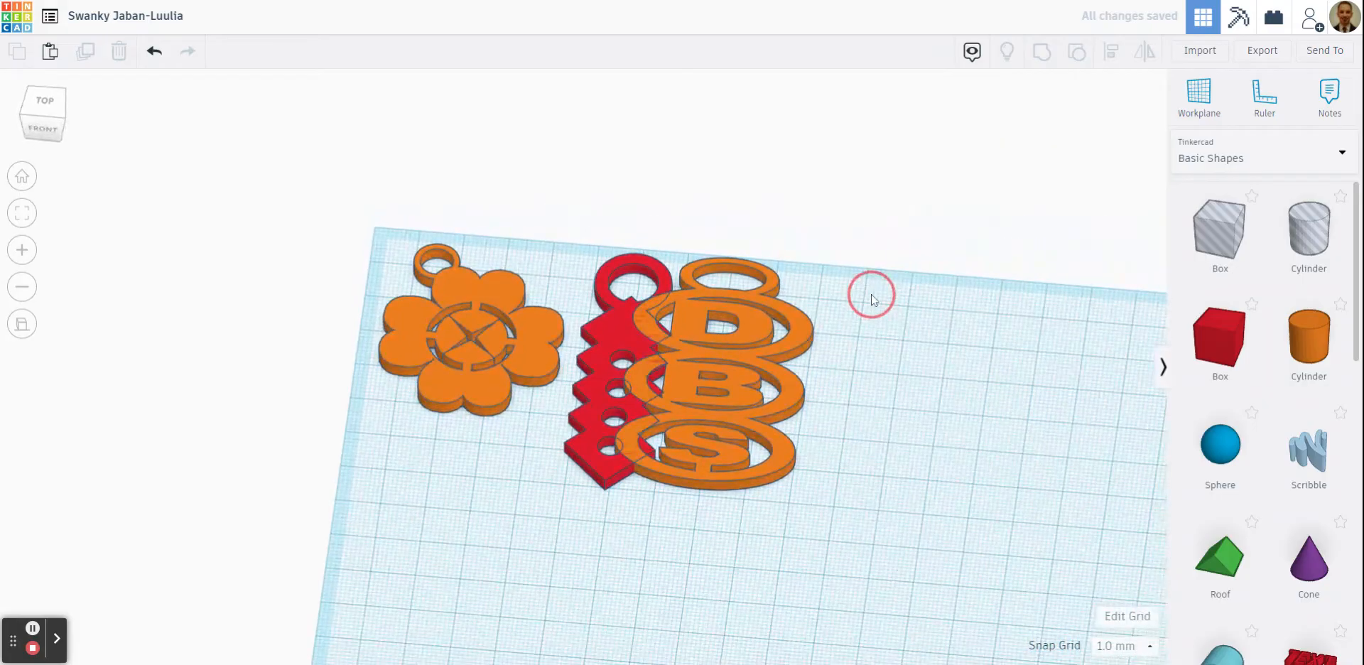
# Undo the DBS keychain's width change and return to the top view.
pyautogui.click(788, 395)
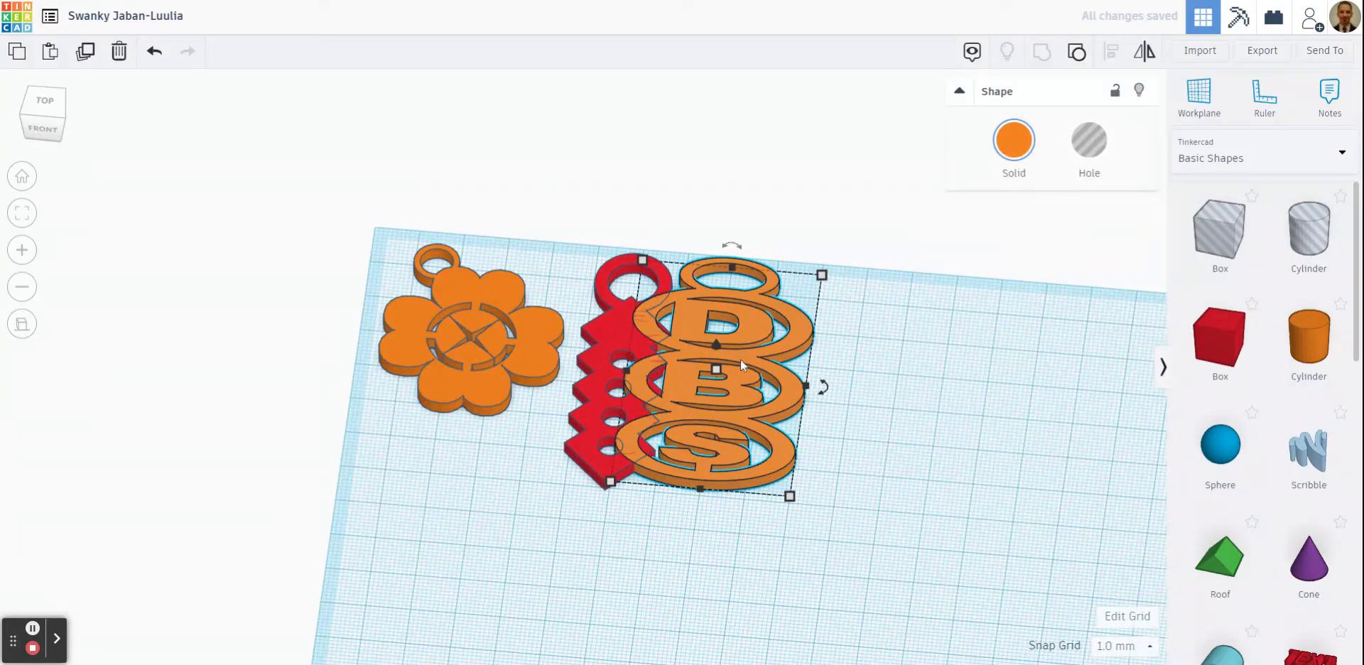
pyautogui.click(157, 56)
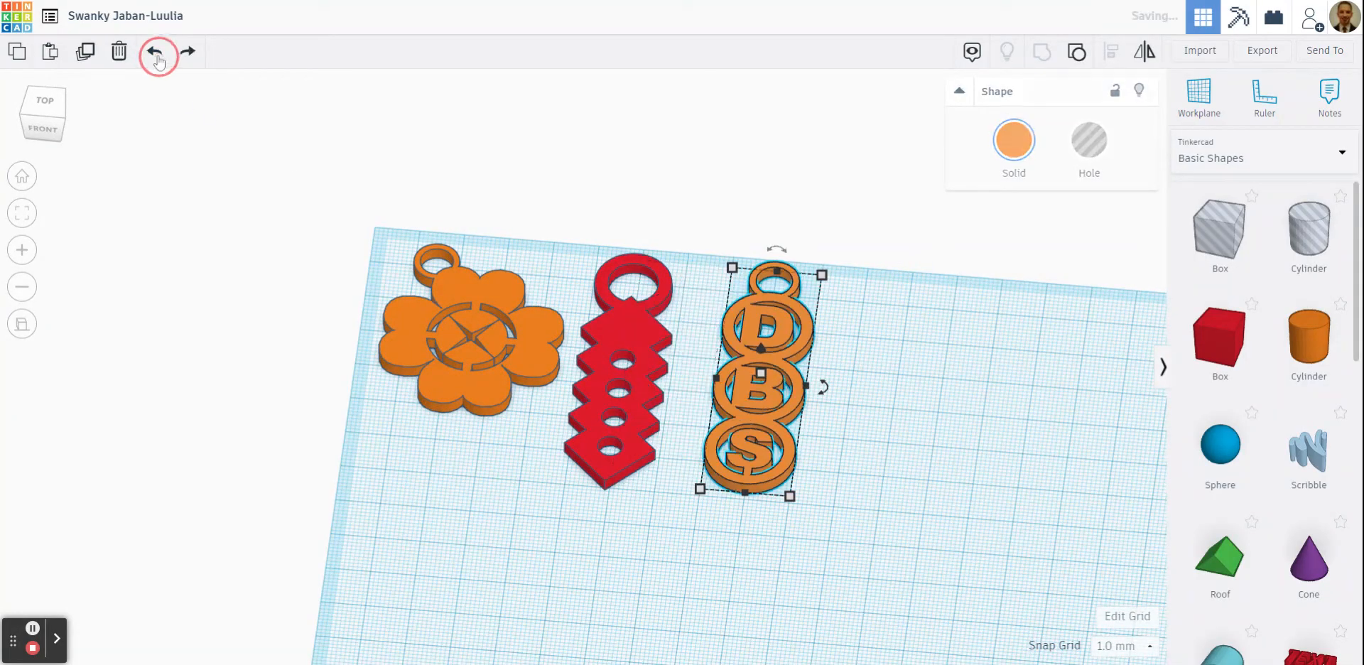
pyautogui.click(859, 320)
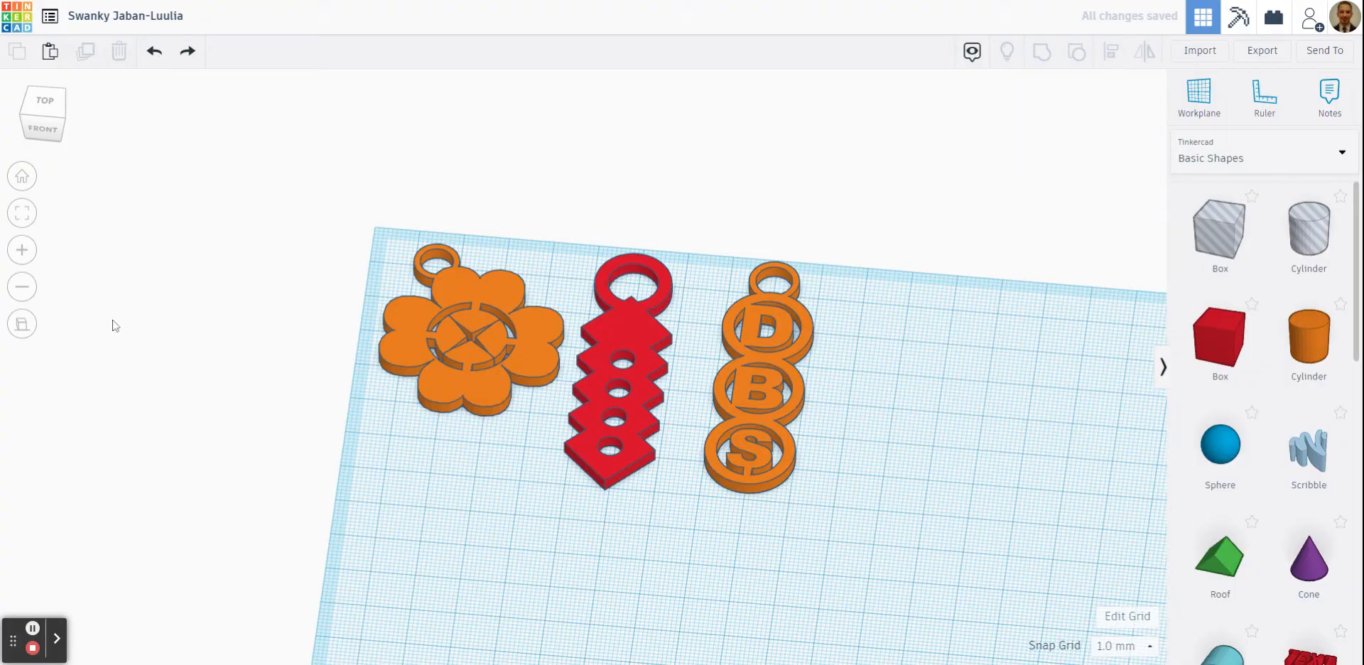
pyautogui.click(46, 103)
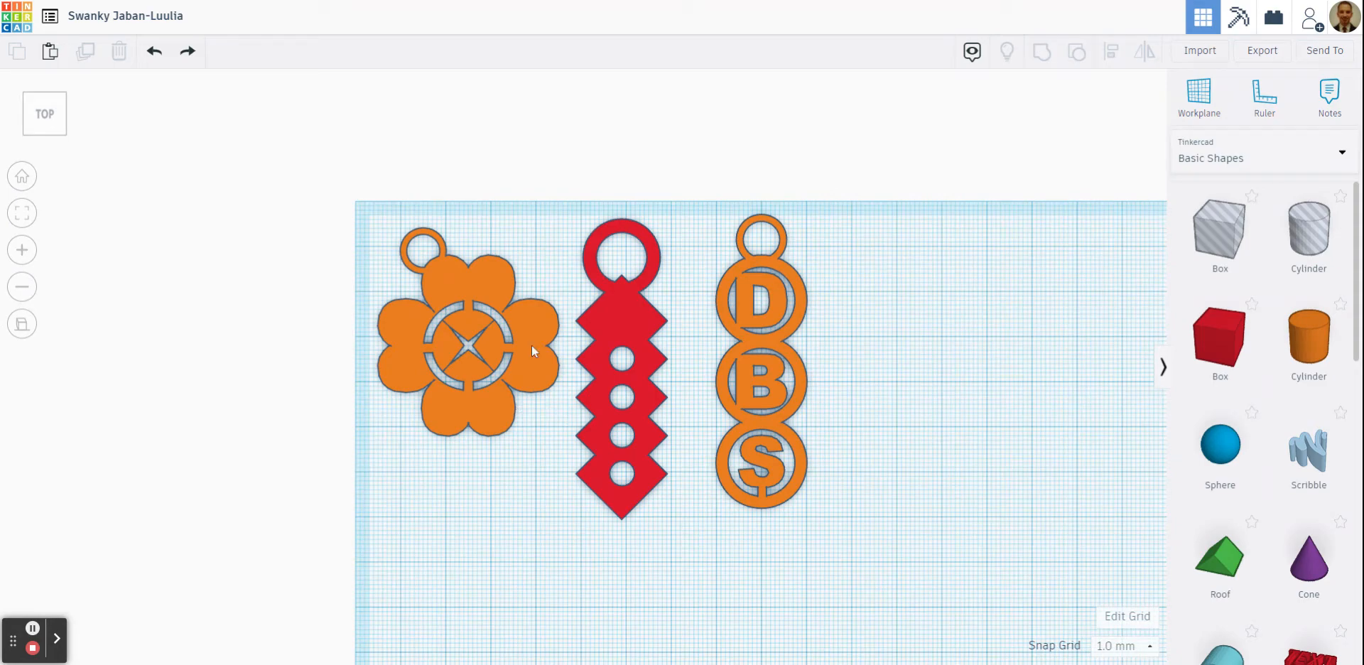
# Shift the flower and red keychains about 2 mm toward the workplane's back edge and the DBS keychain about 8 mm toward the red one.
pyautogui.moveTo(524, 331); pyautogui.dragTo(523, 321)
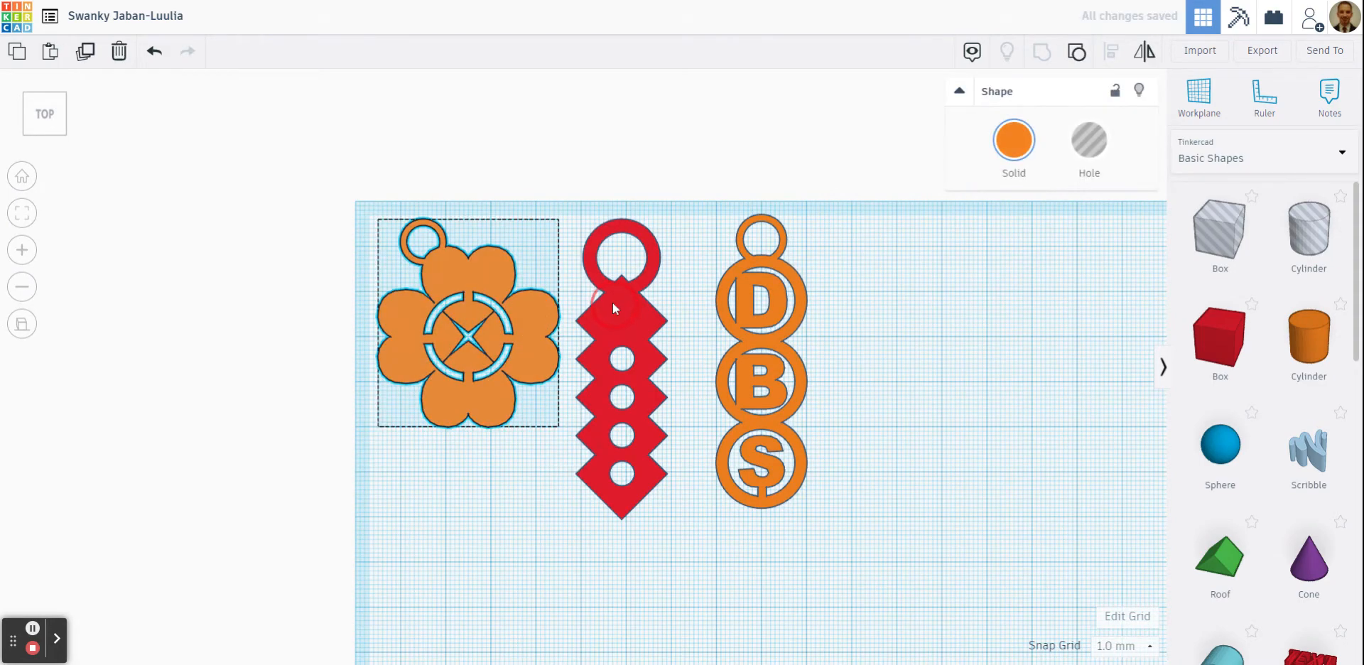
pyautogui.moveTo(615, 307); pyautogui.dragTo(609, 304)
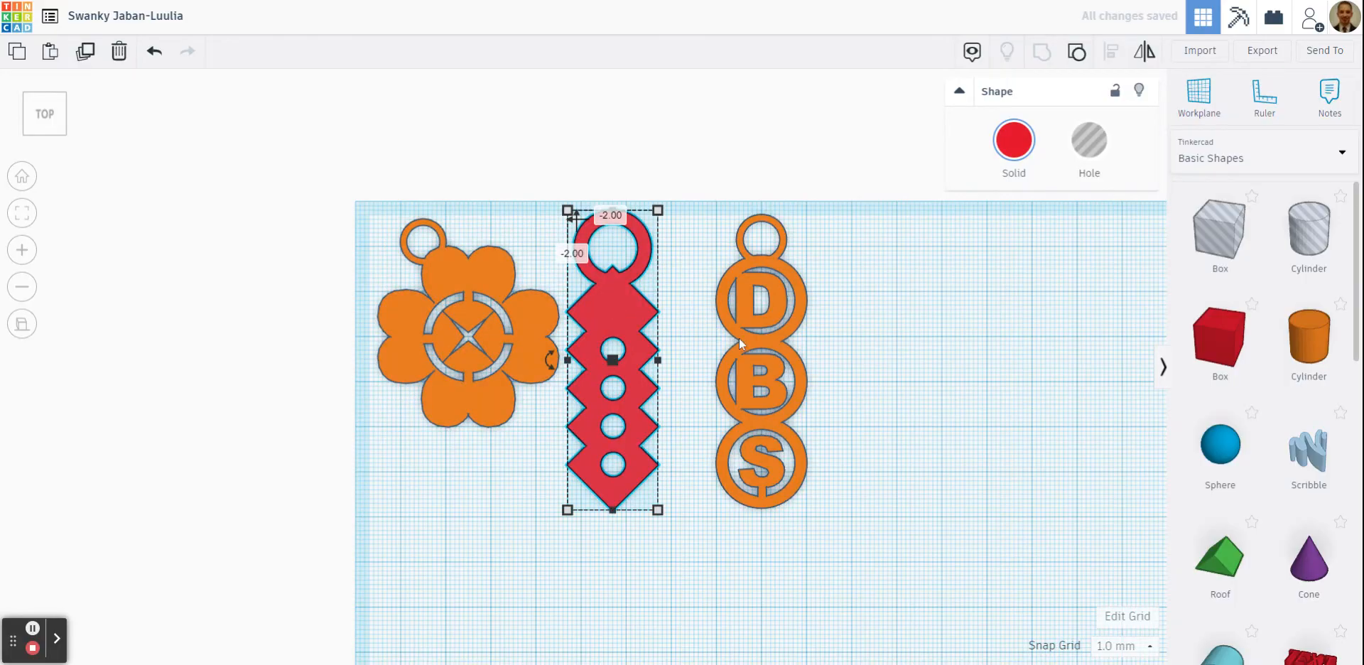
pyautogui.moveTo(739, 339)
pyautogui.mouseDown()
pyautogui.moveTo(682, 317)
pyautogui.moveTo(713, 342)
pyautogui.mouseUp()
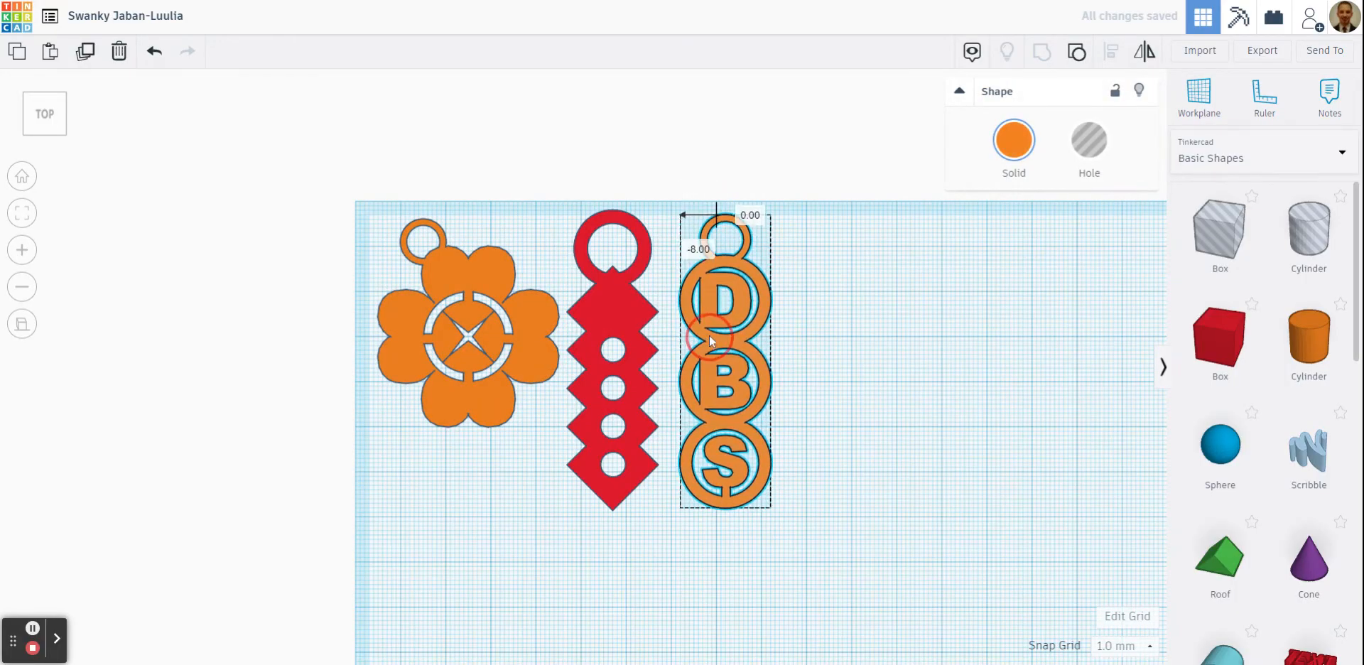
pyautogui.click(848, 357)
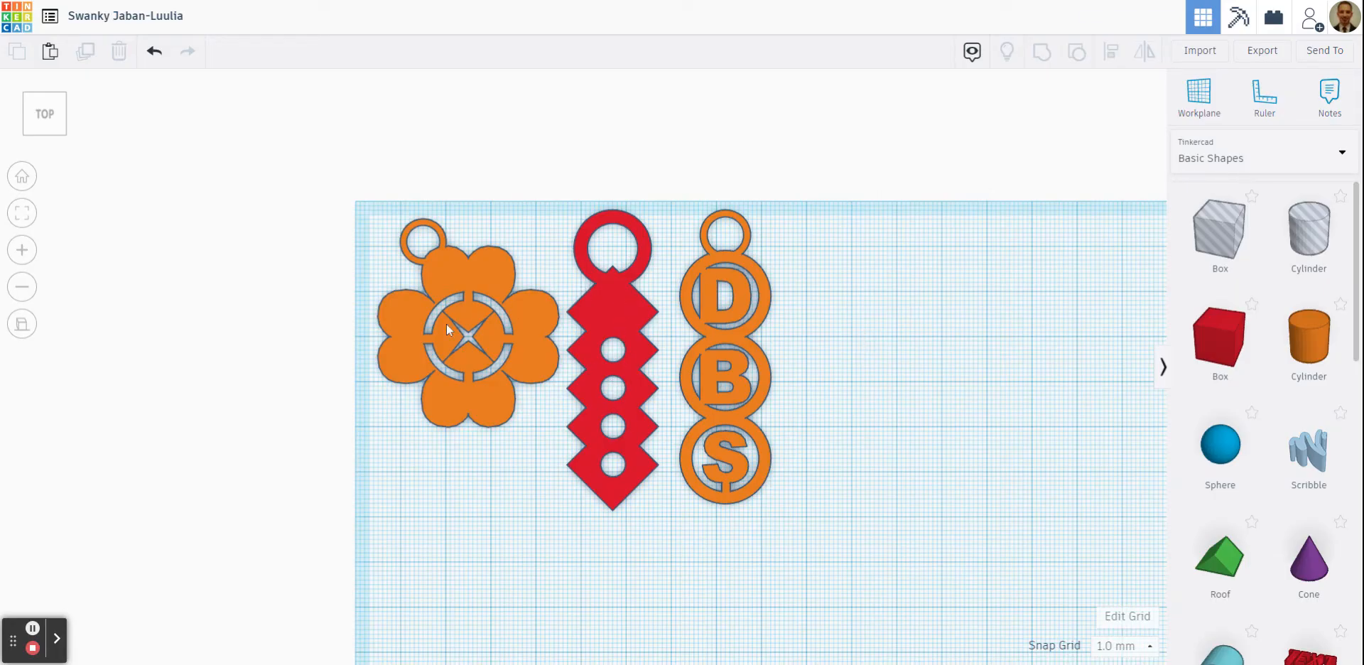
# Change the flower keychain's solid colour to yellow.
pyautogui.click(532, 345)
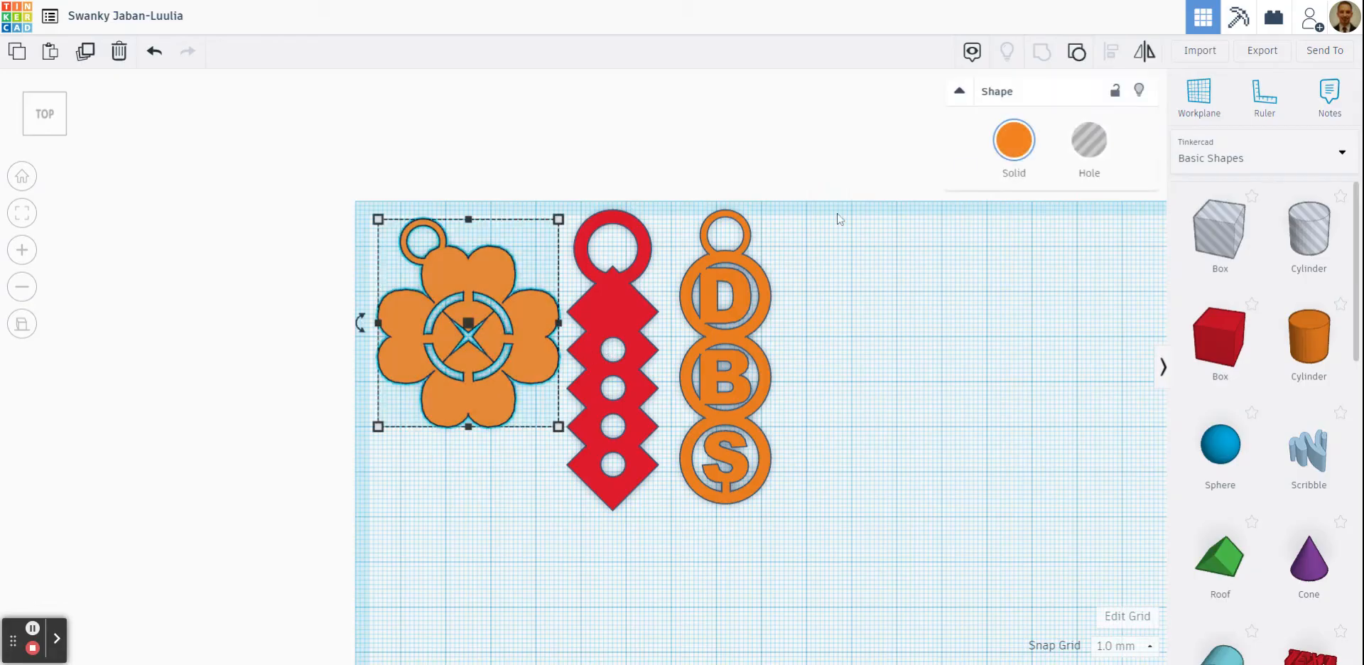
pyautogui.click(1009, 142)
pyautogui.click(1046, 261)
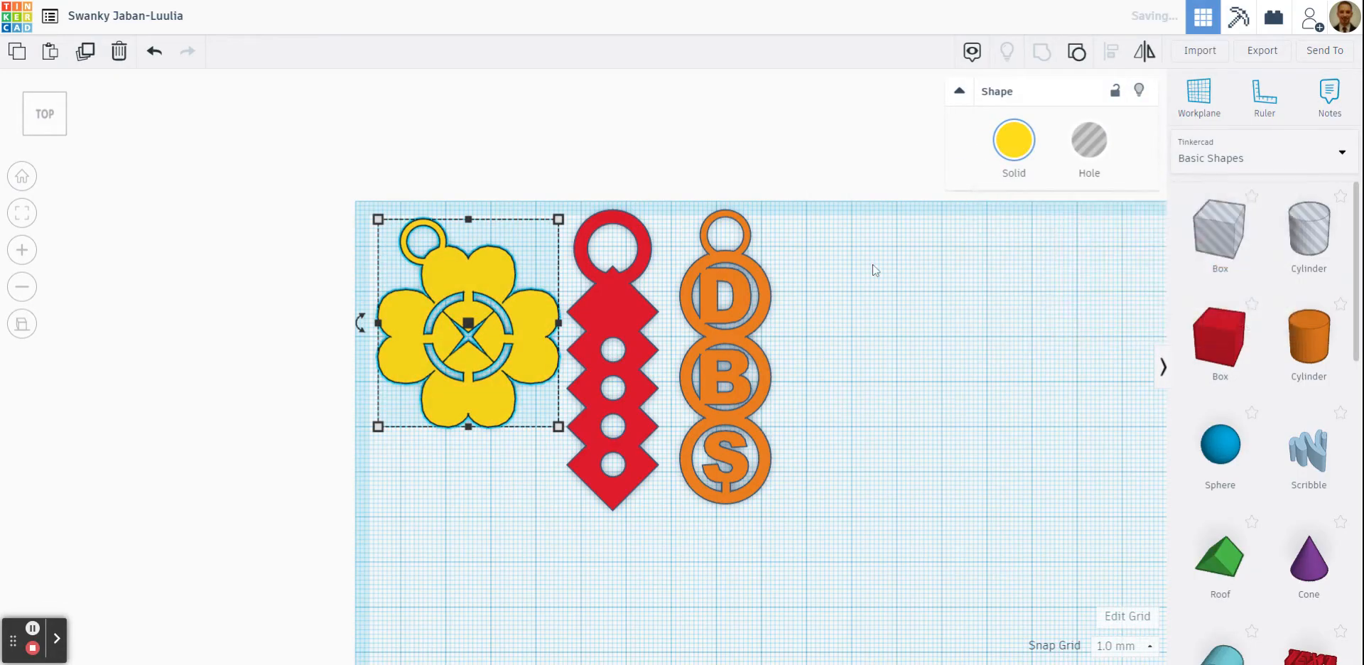
pyautogui.click(866, 268)
pyautogui.scroll(-2, 861, 269)
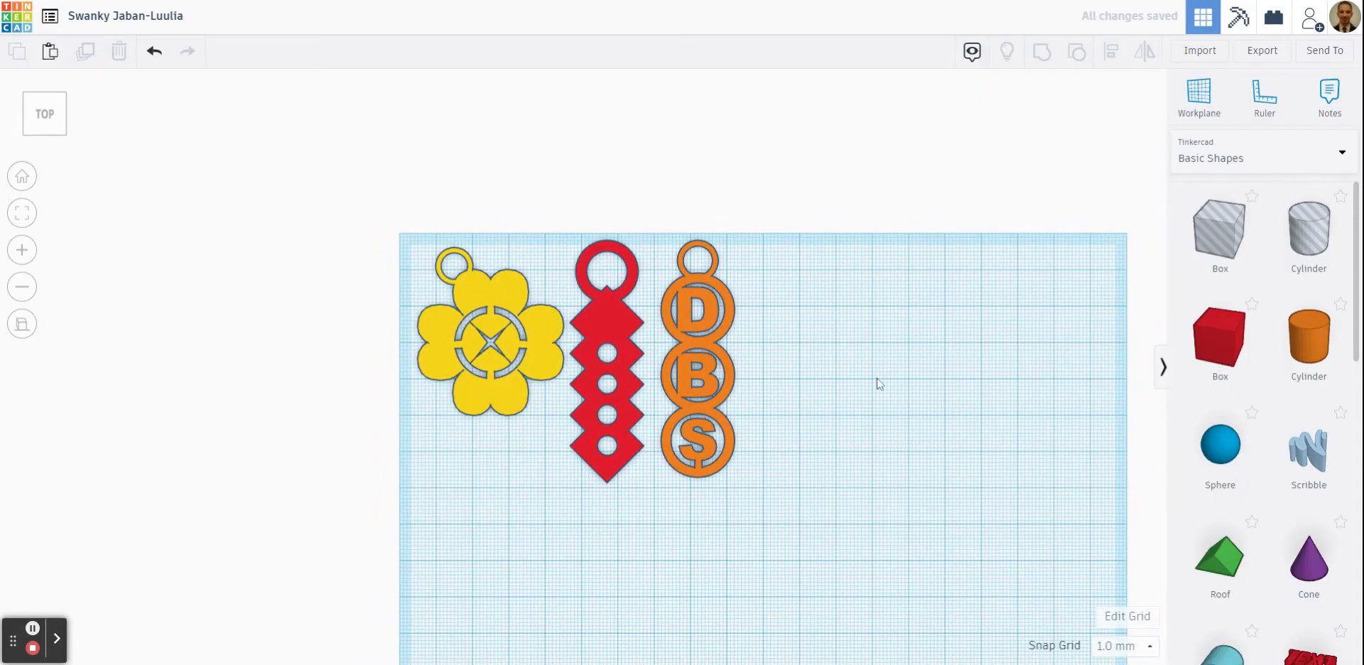
# Place a red solid box on the empty workplane area beside the DBS keychain and collapse its shape settings.
pyautogui.moveTo(1231, 345); pyautogui.dragTo(1057, 350)
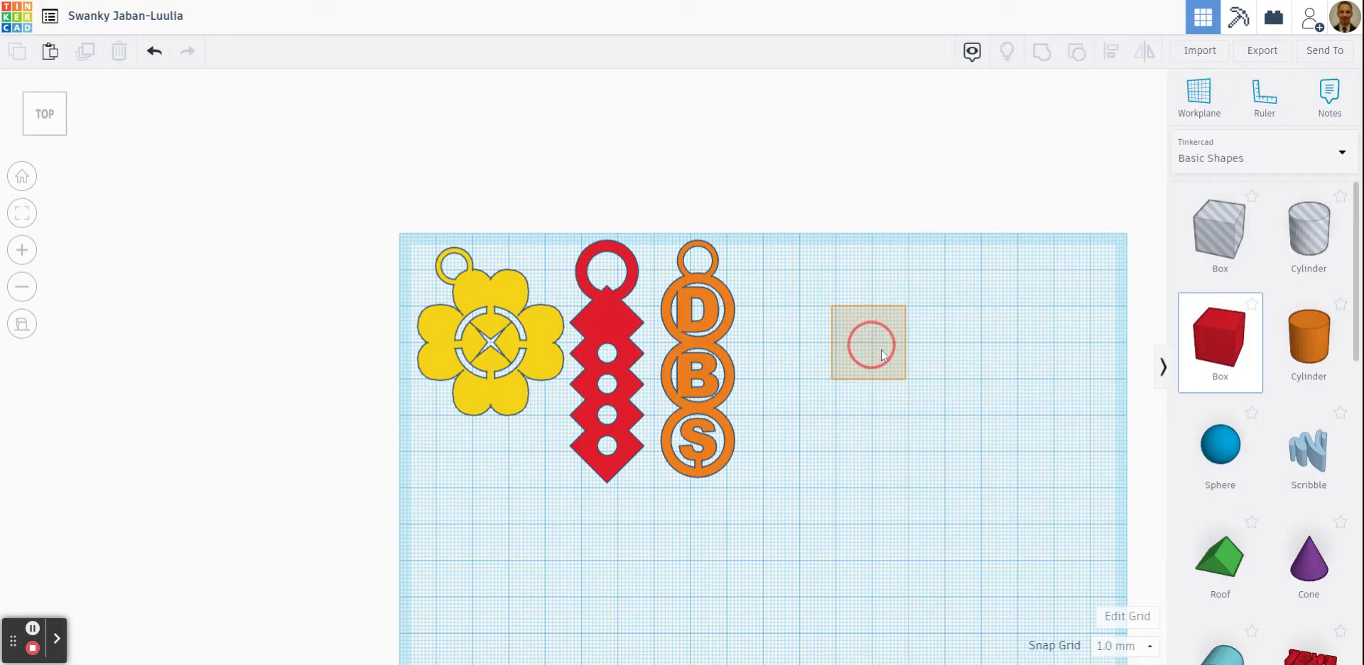
pyautogui.click(871, 343)
pyautogui.click(959, 88)
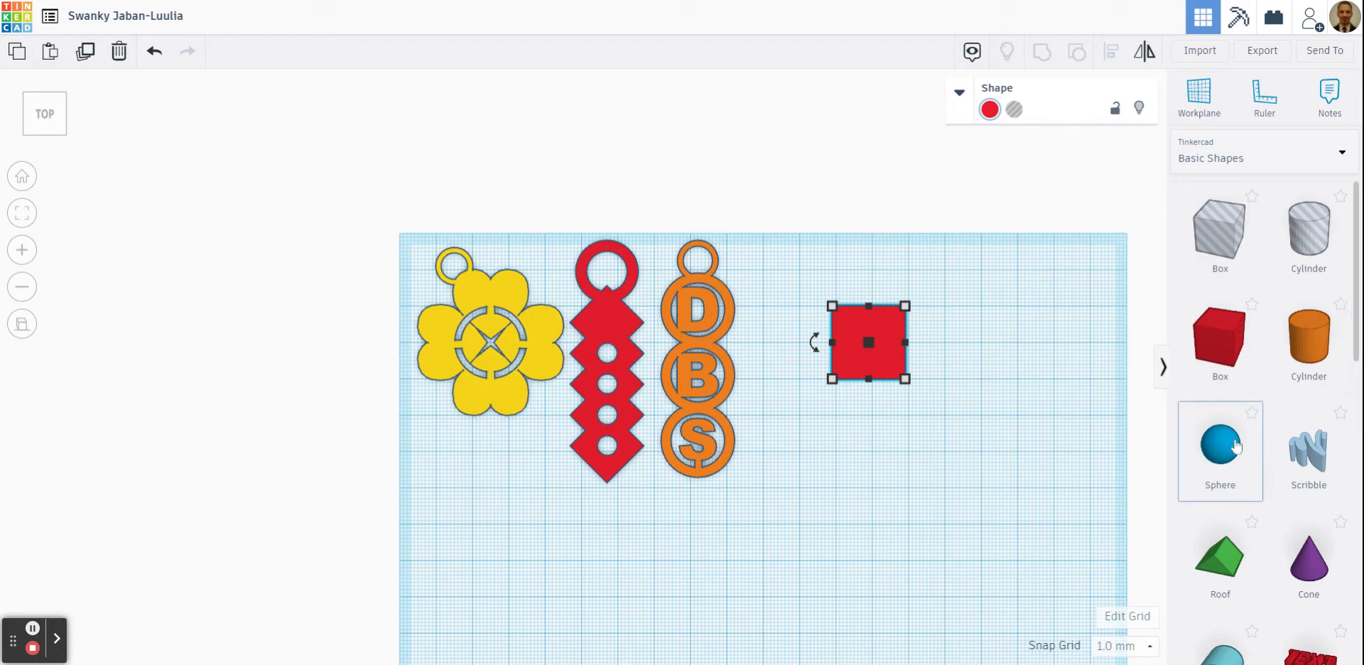
# Look through the Basic Shapes library for shapes suitable for keychains, including the polygon, tube, heart and stars.
pyautogui.scroll(-1, 1271, 459)
pyautogui.scroll(-1, 1270, 458)
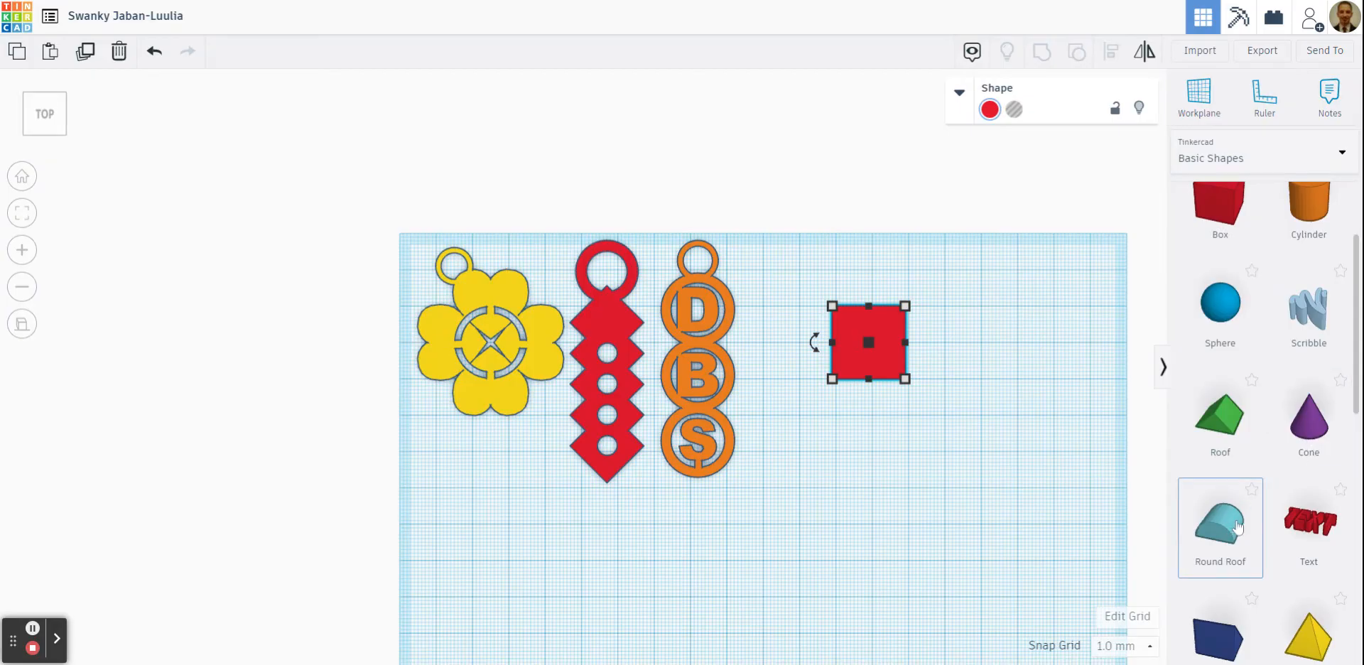
pyautogui.scroll(-2, 1237, 527)
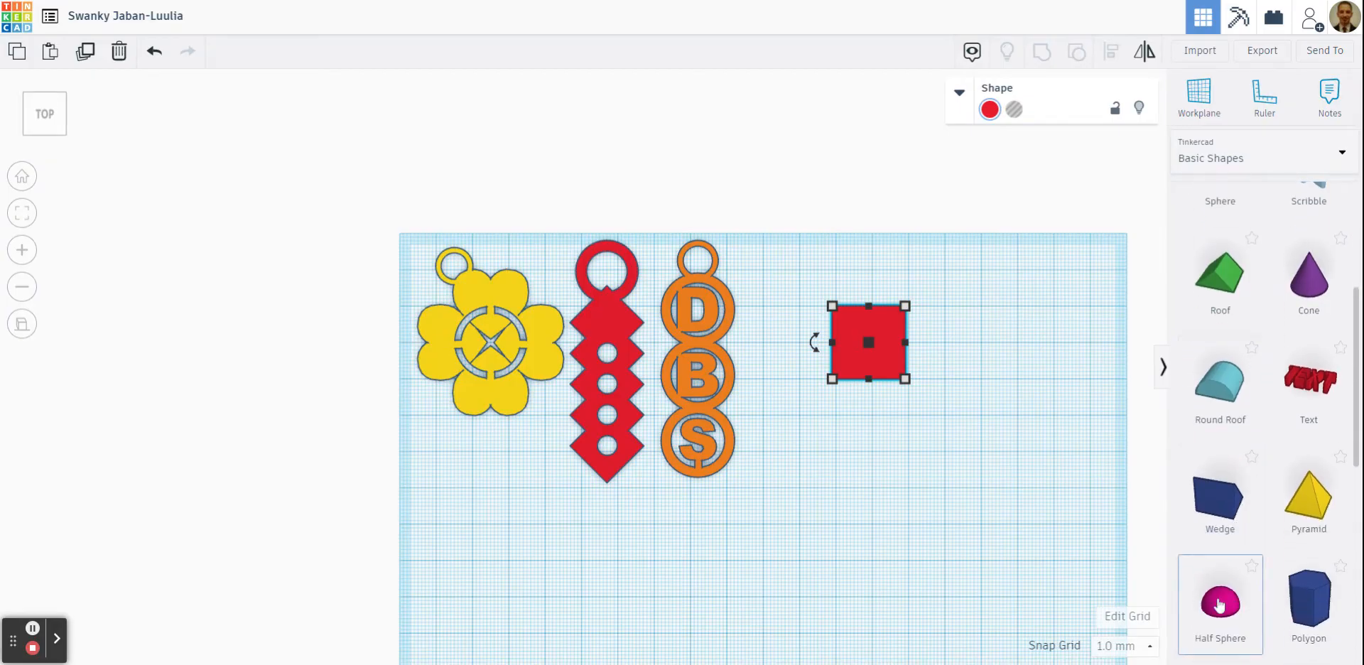
pyautogui.scroll(-2, 1220, 604)
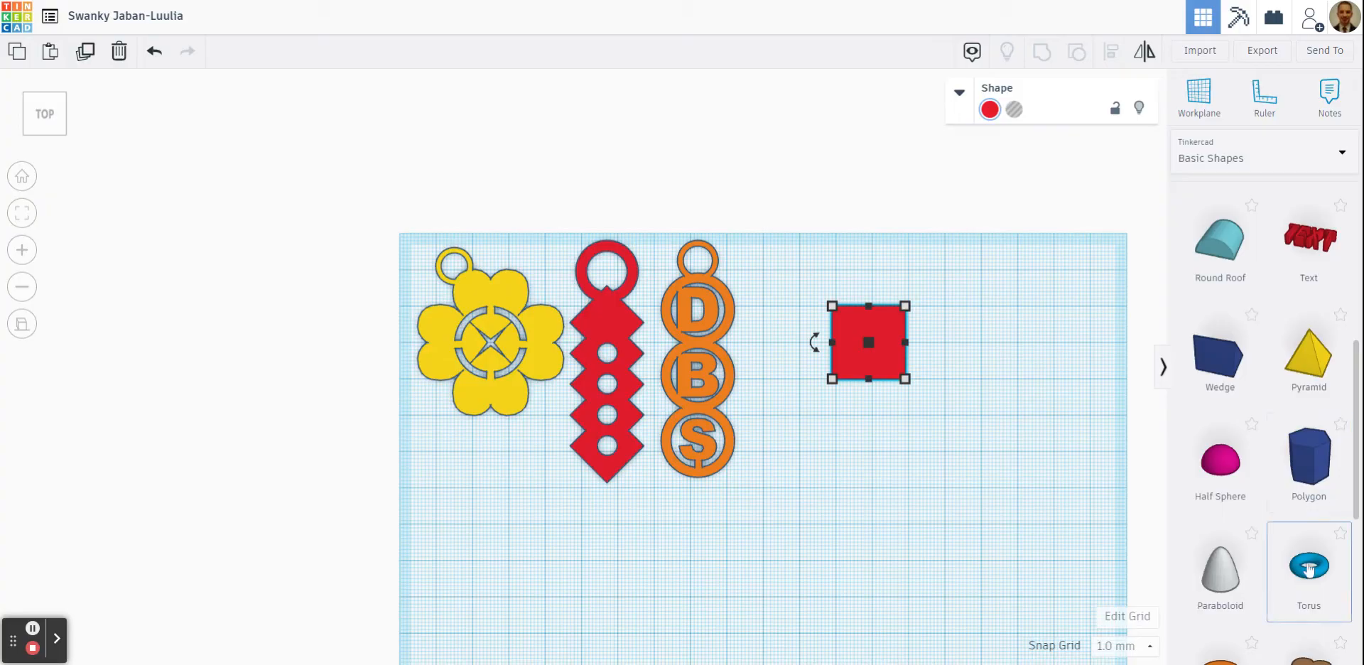
pyautogui.scroll(-2, 1310, 569)
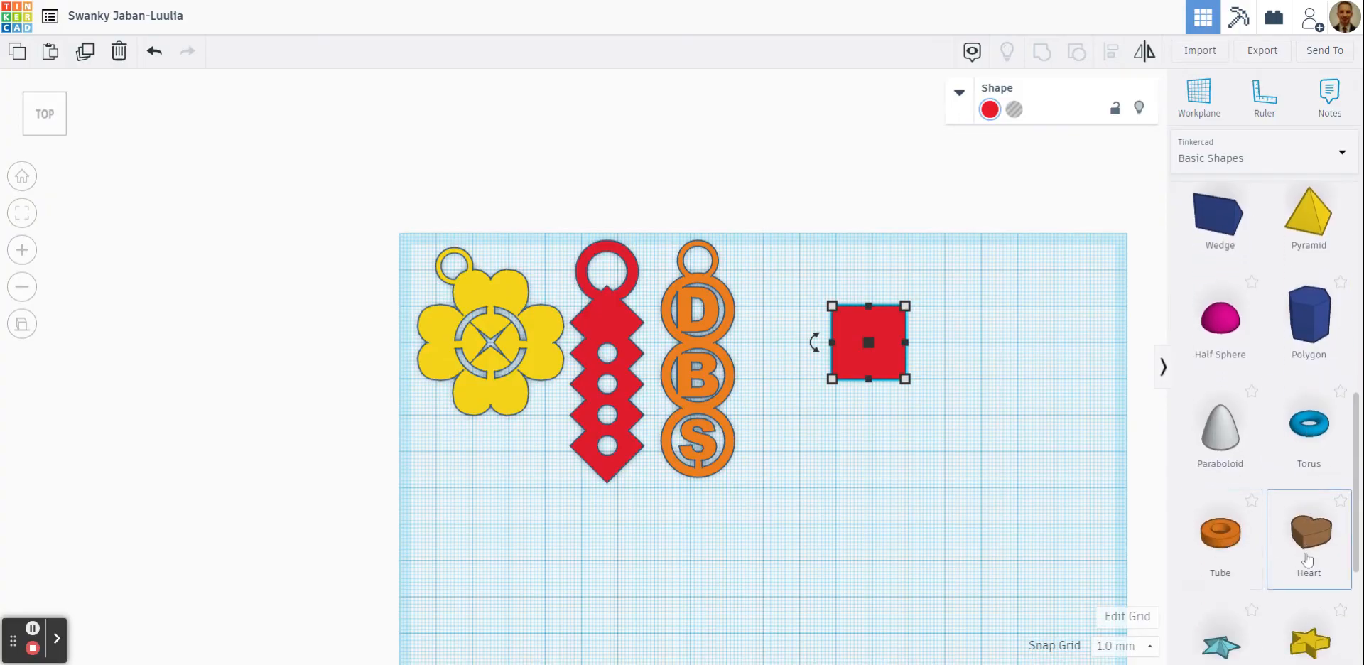
pyautogui.scroll(-1, 1307, 561)
pyautogui.scroll(-1, 1231, 579)
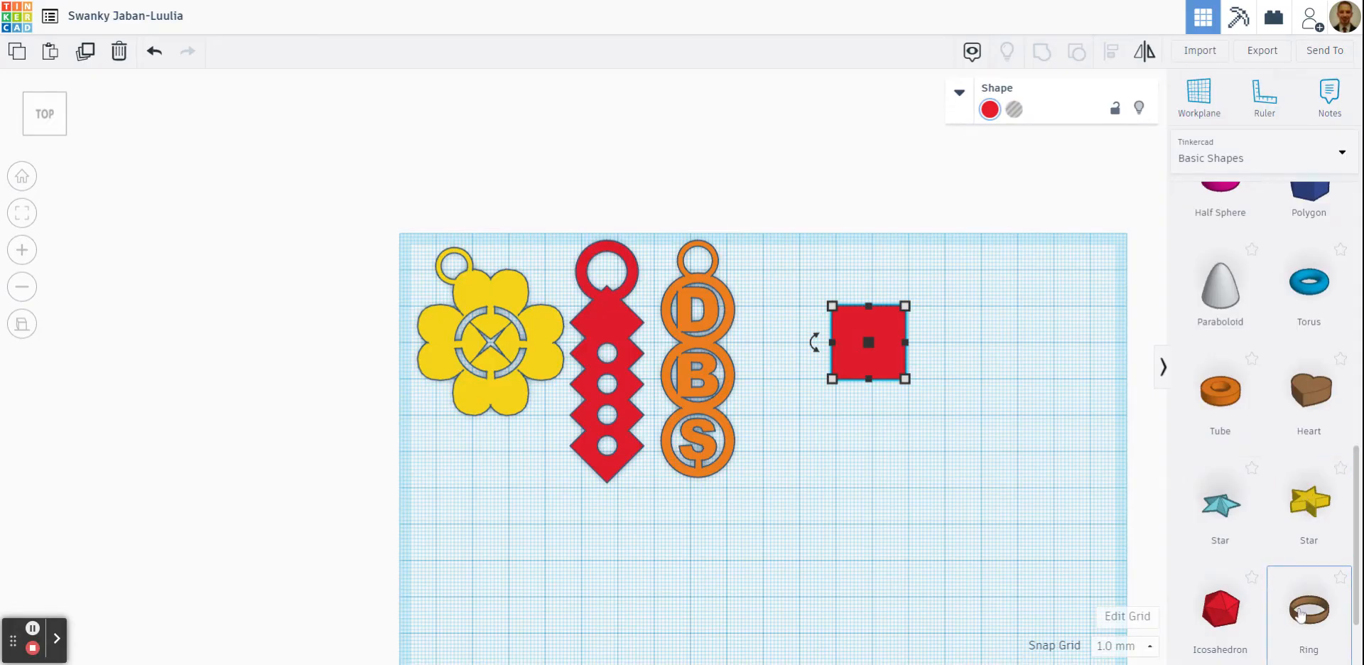
pyautogui.scroll(-1, 1311, 614)
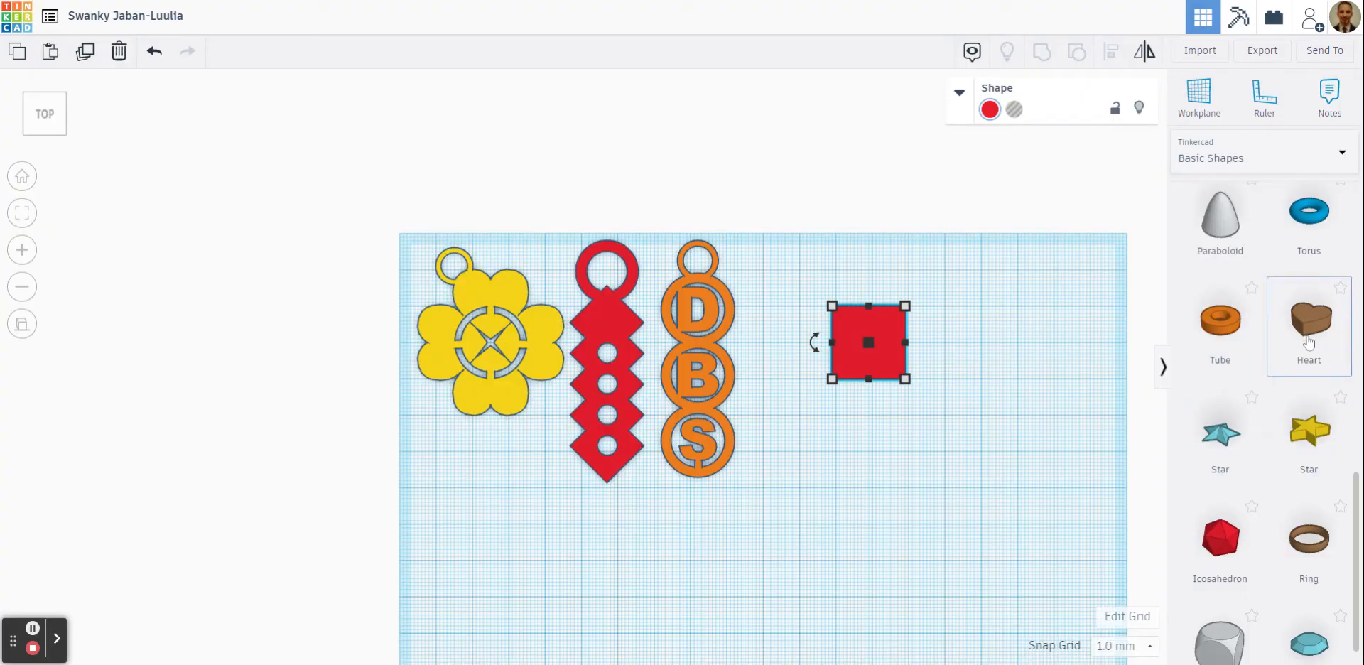
pyautogui.scroll(-1, 1304, 341)
pyautogui.scroll(4, 1292, 458)
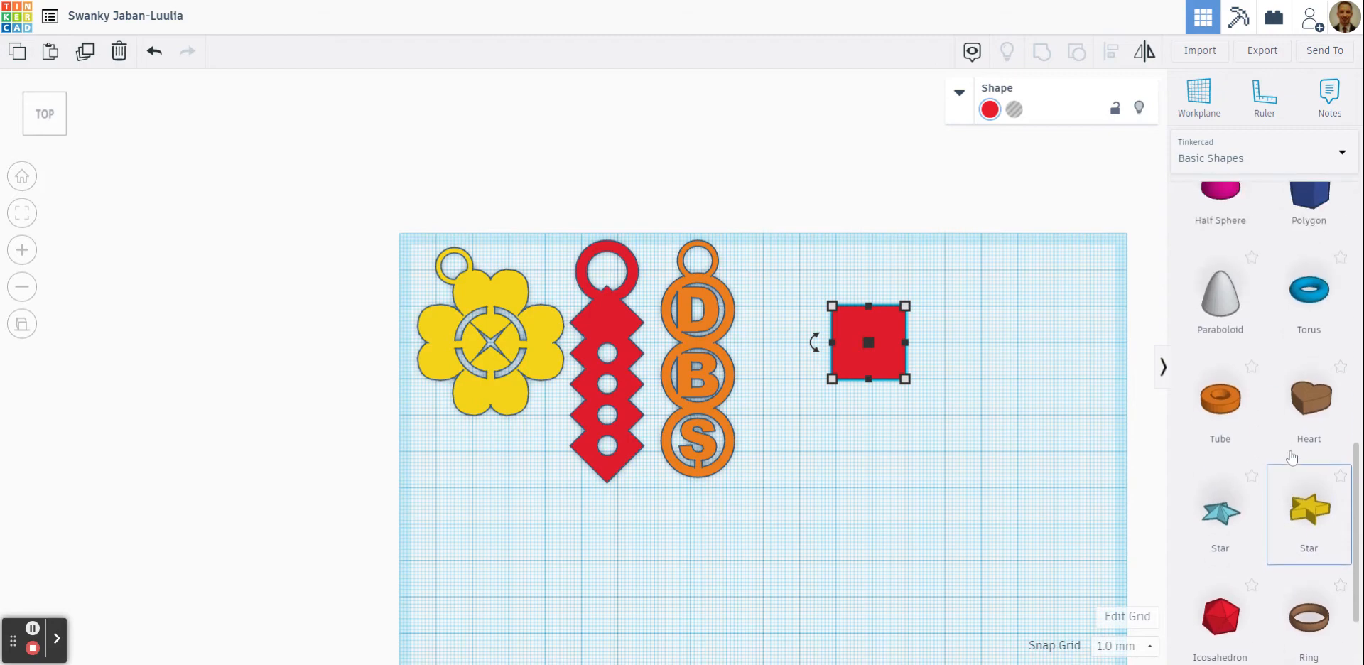
# Place the light blue faceted star in front of the red box and view it at an angle.
pyautogui.moveTo(1220, 540); pyautogui.dragTo(746, 483)
pyautogui.moveTo(891, 497); pyautogui.dragTo(904, 496)
pyautogui.click(1042, 458)
pyautogui.moveTo(1047, 440); pyautogui.dragTo(1047, 337, button='right')
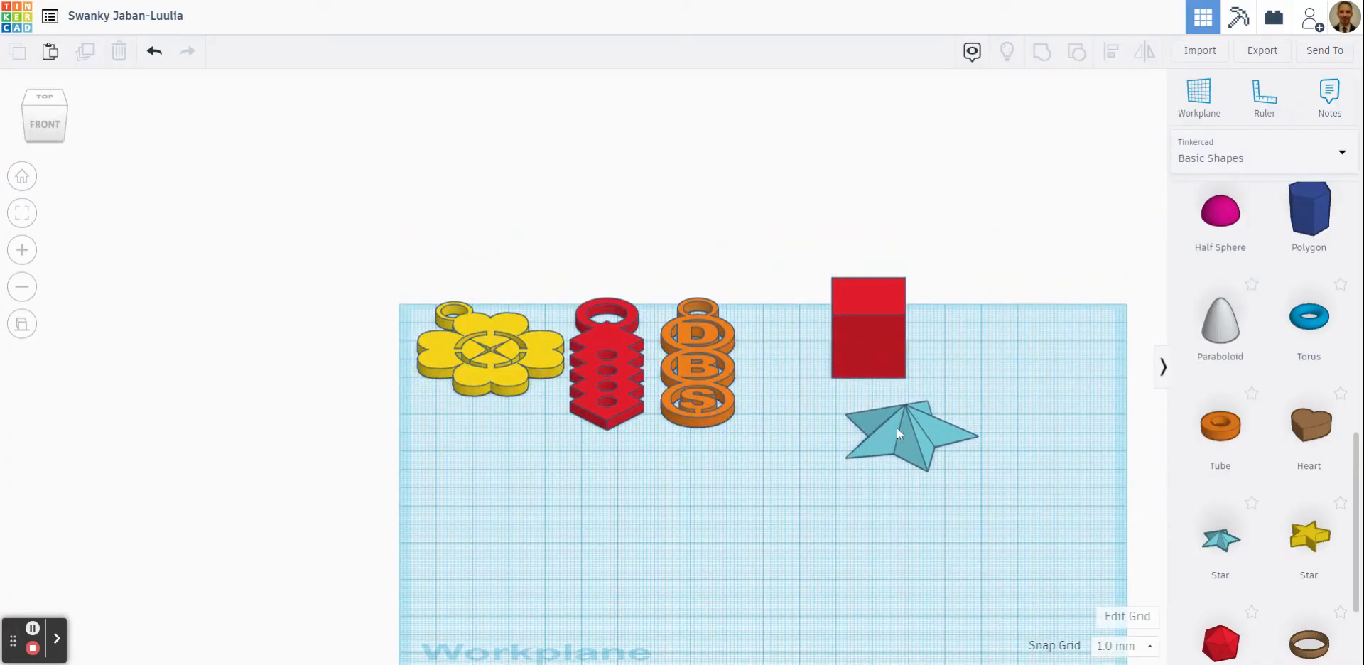
# Inspect the light blue faceted star up close and delete it.
pyautogui.click(908, 428)
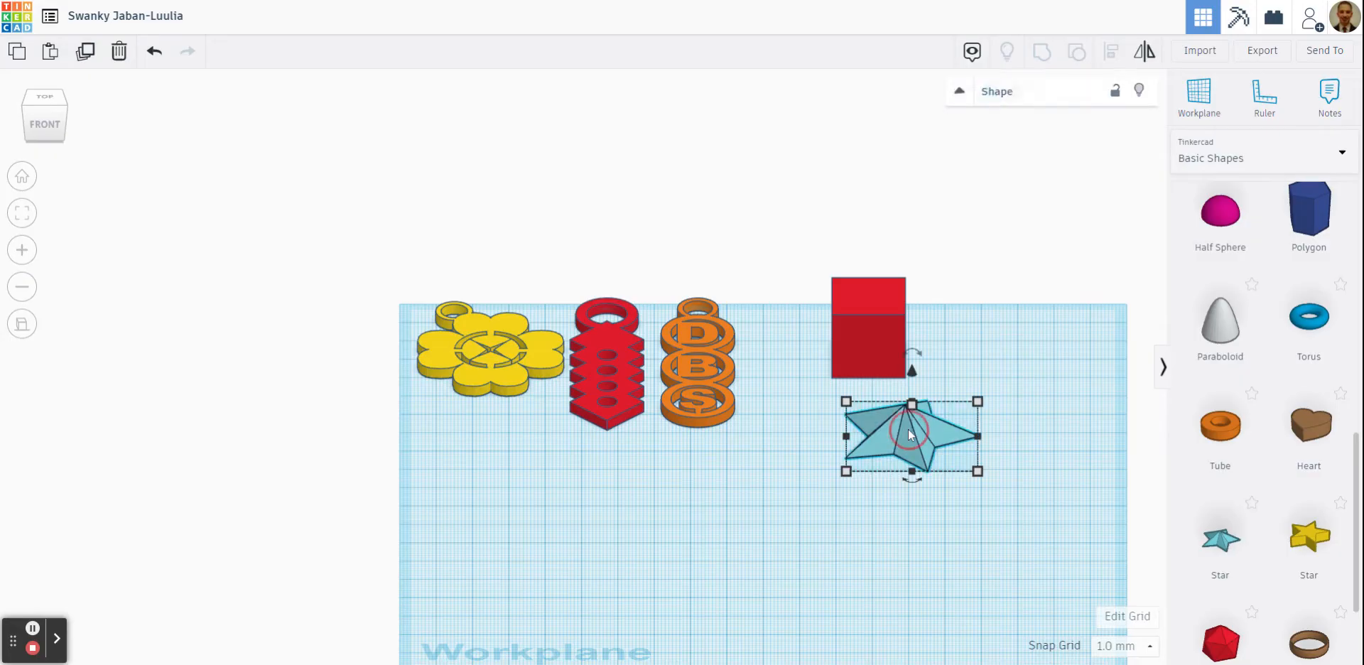
pyautogui.scroll(2, 925, 442)
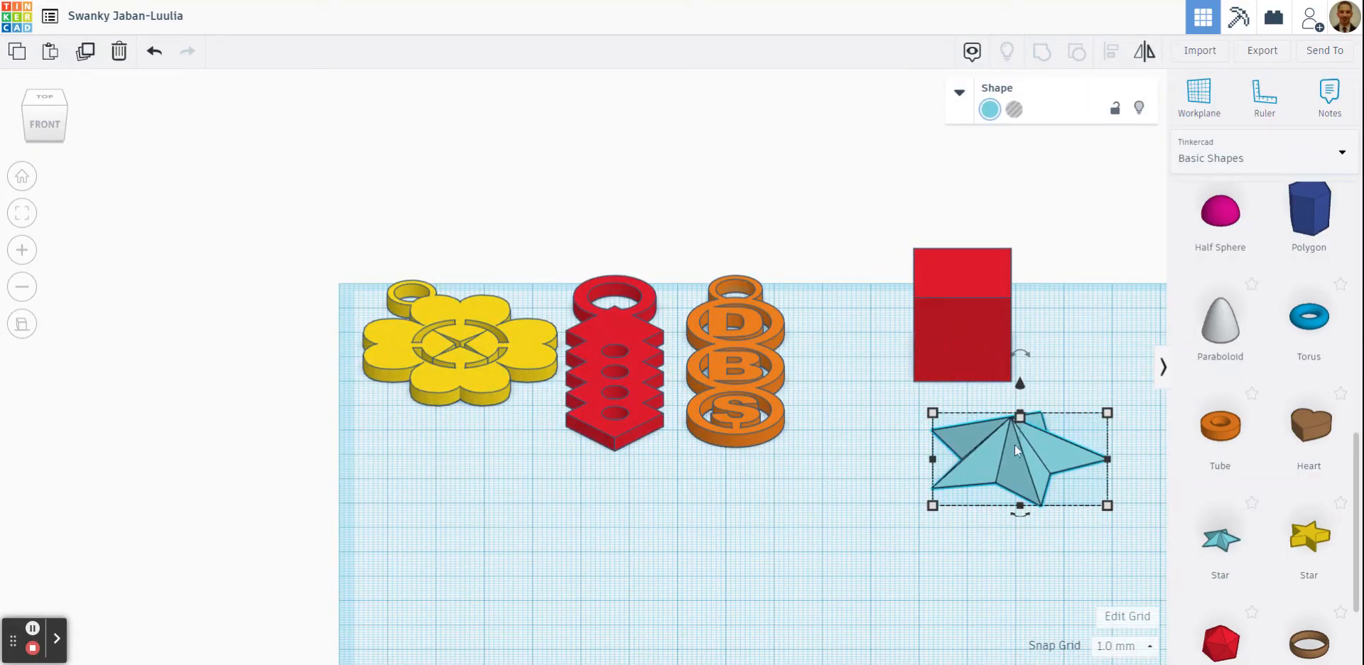
pyautogui.press('Delete')
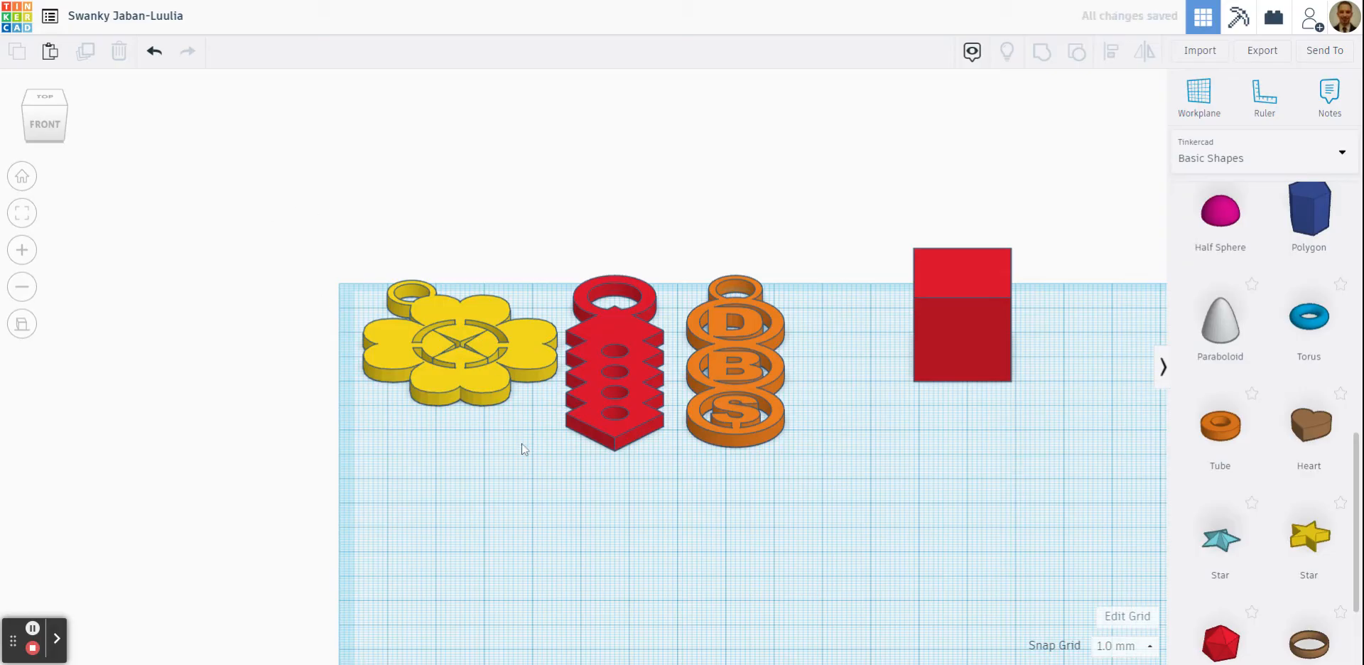
# Inspect the three keychains and the red box at an angle and from the top.
pyautogui.scroll(2, 525, 450)
pyautogui.scroll(-3, 525, 451)
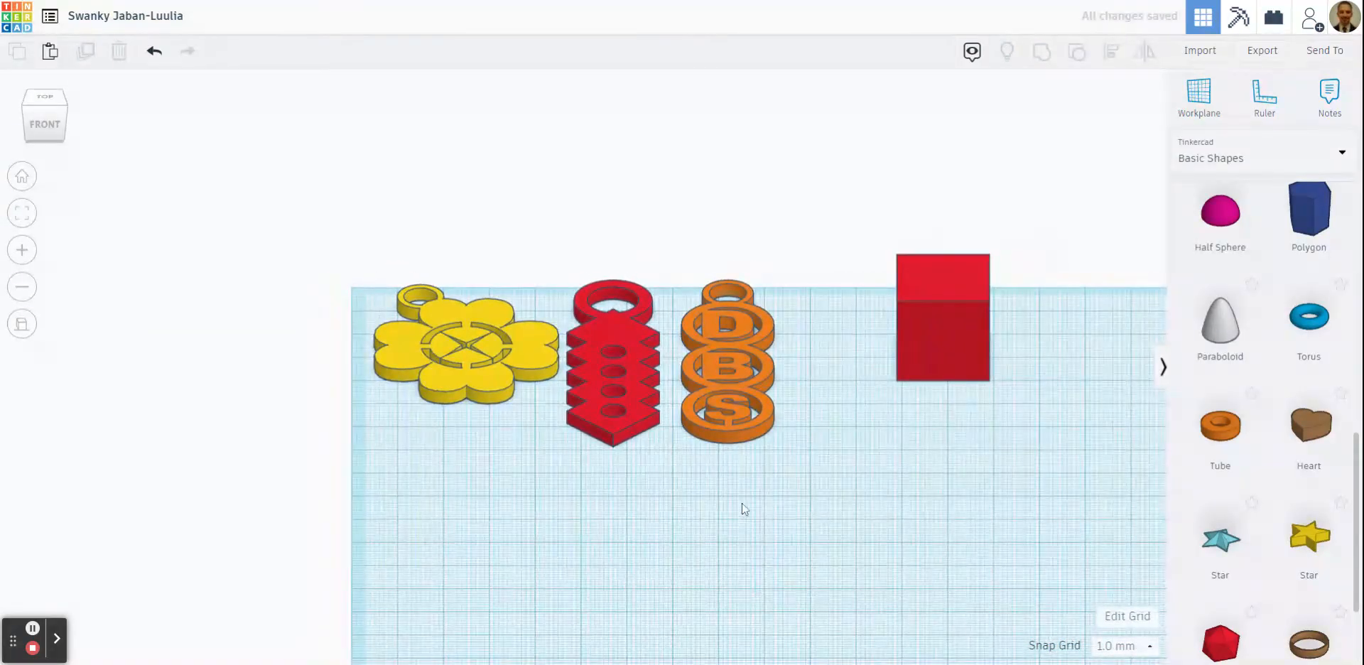
pyautogui.moveTo(743, 509); pyautogui.dragTo(668, 336, button='right')
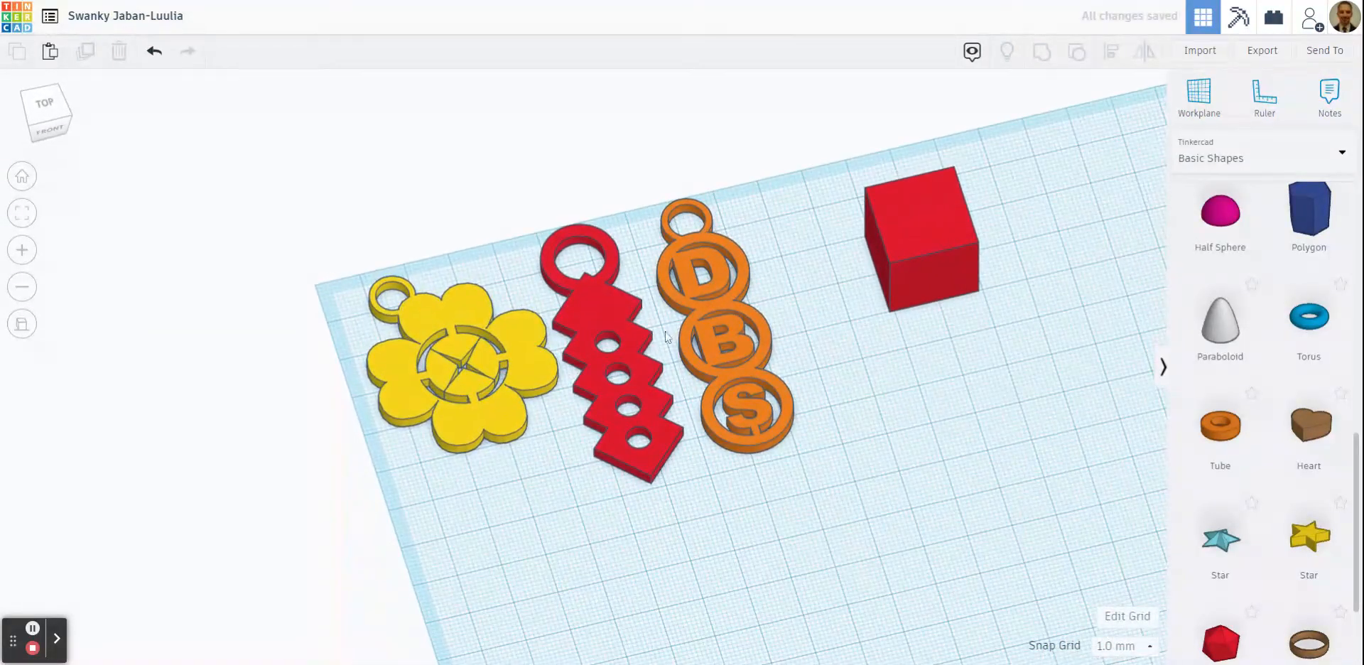
pyautogui.click(37, 106)
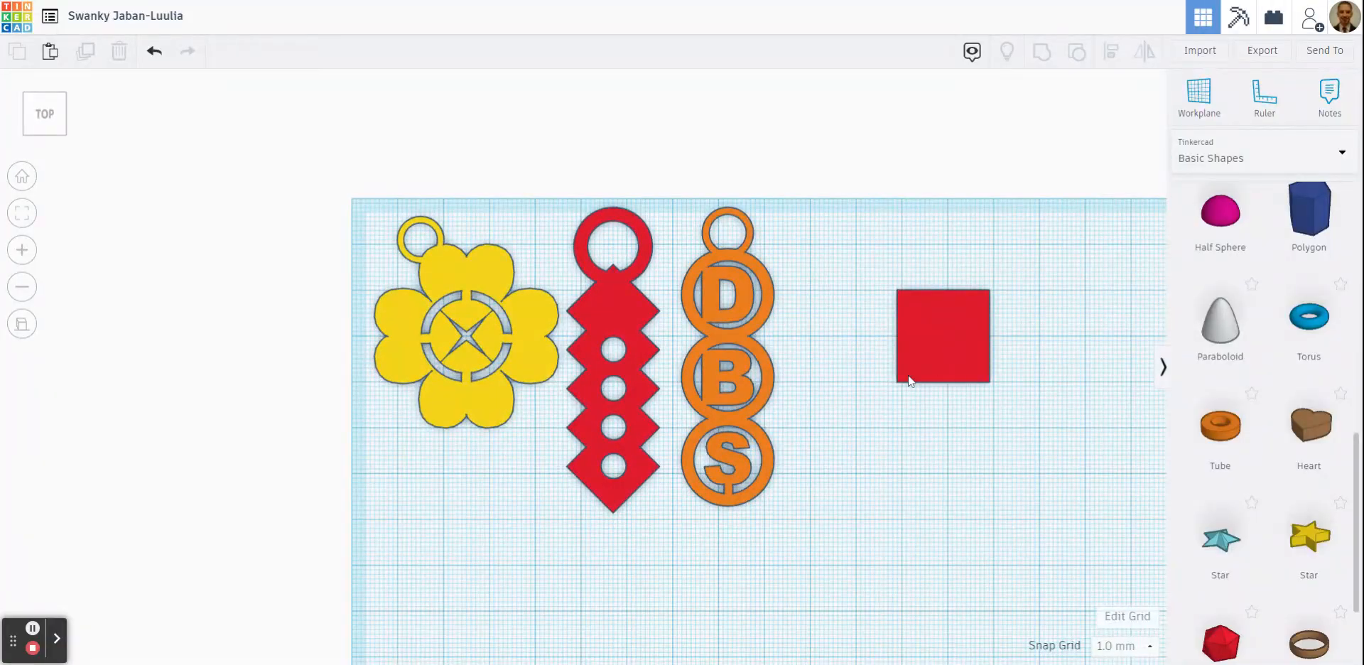
# Compare how the red box looks in perspective and flat view, at an angle and from the top.
pyautogui.moveTo(910, 381); pyautogui.dragTo(979, 350, button='right')
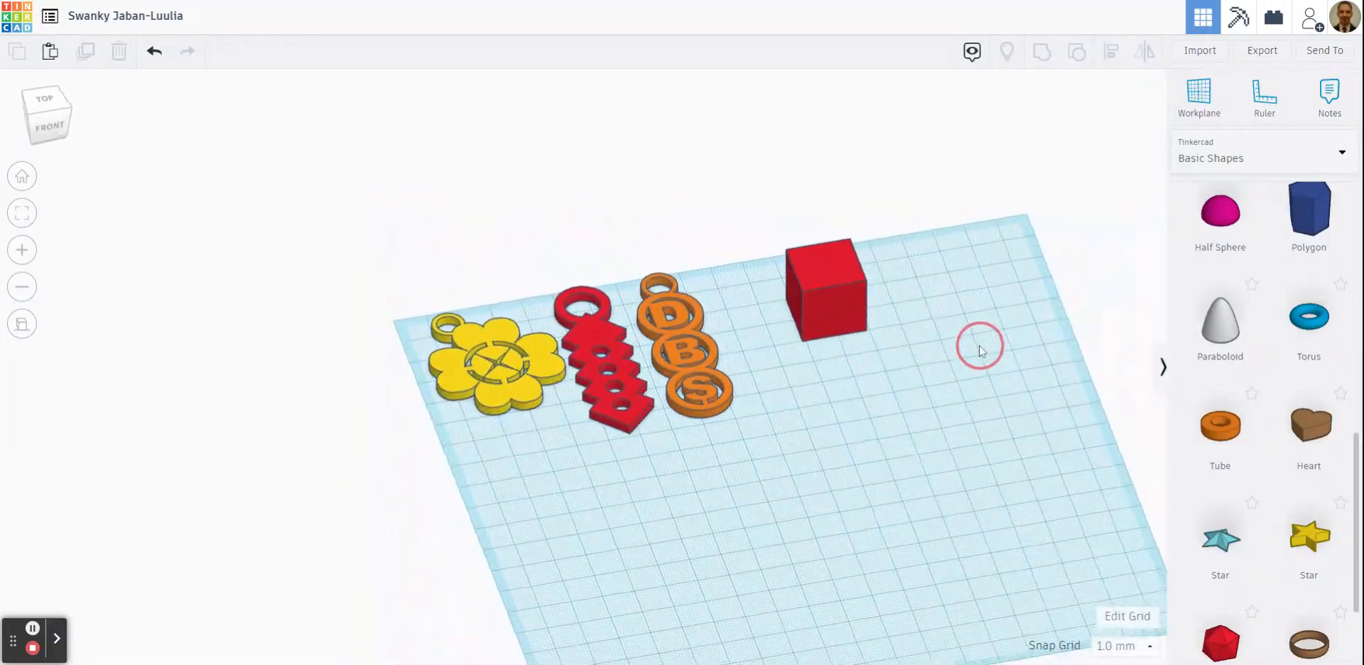
pyautogui.click(22, 323)
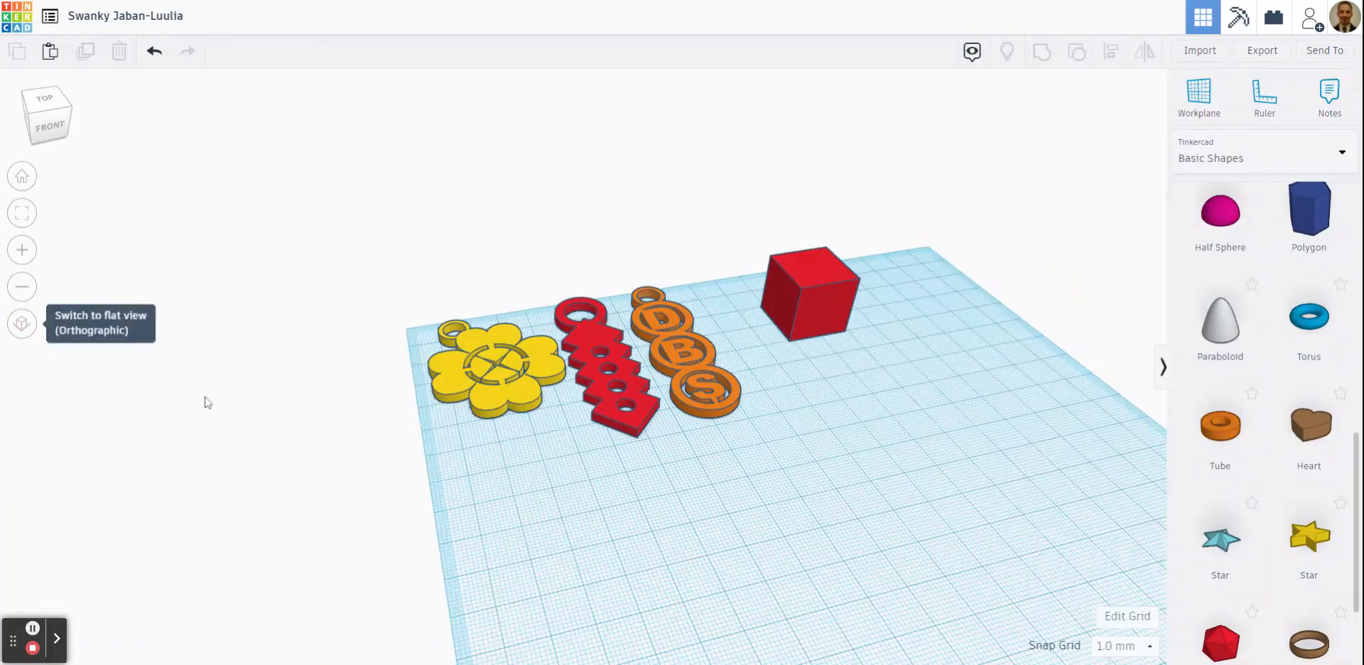
pyautogui.scroll(-5, 849, 409)
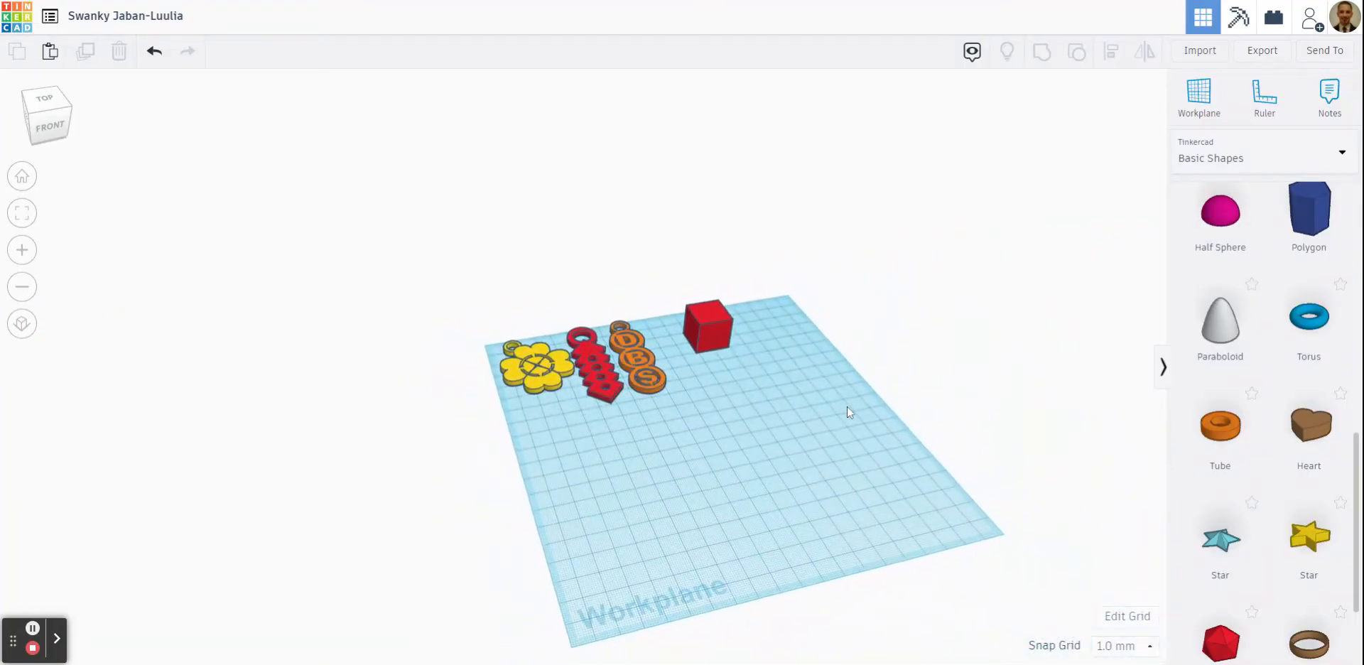
pyautogui.scroll(3, 755, 318)
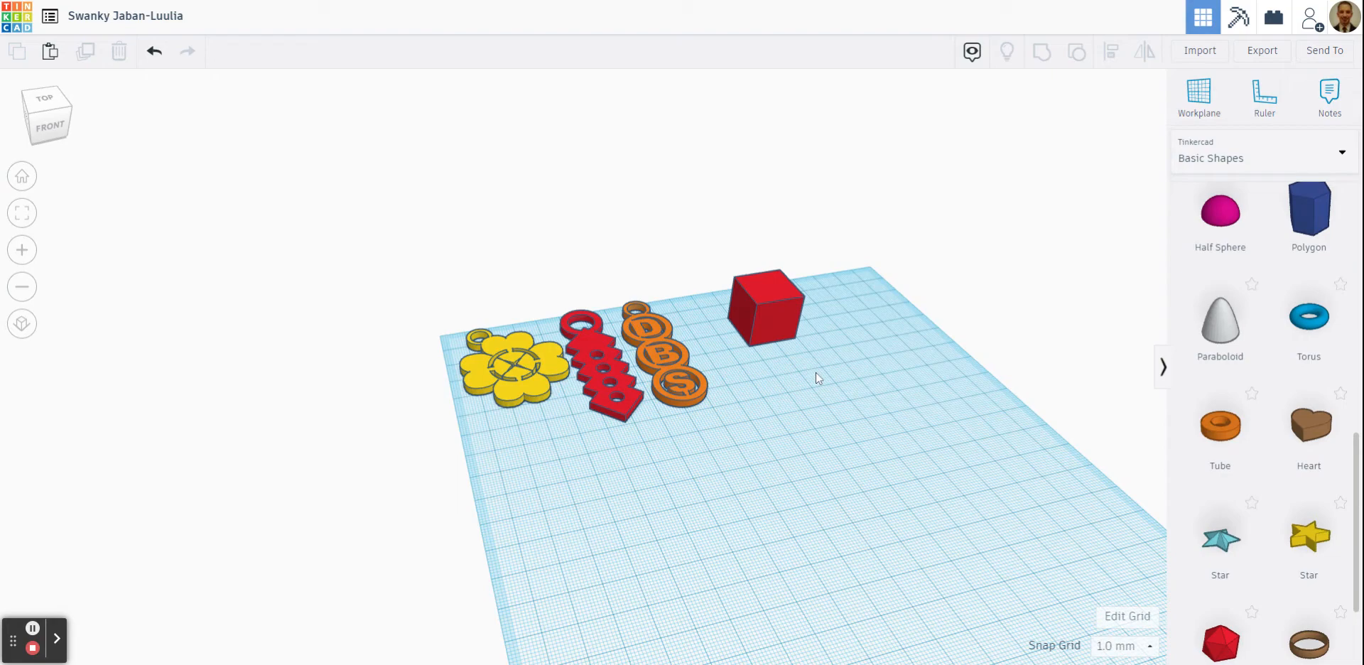
pyautogui.click(40, 101)
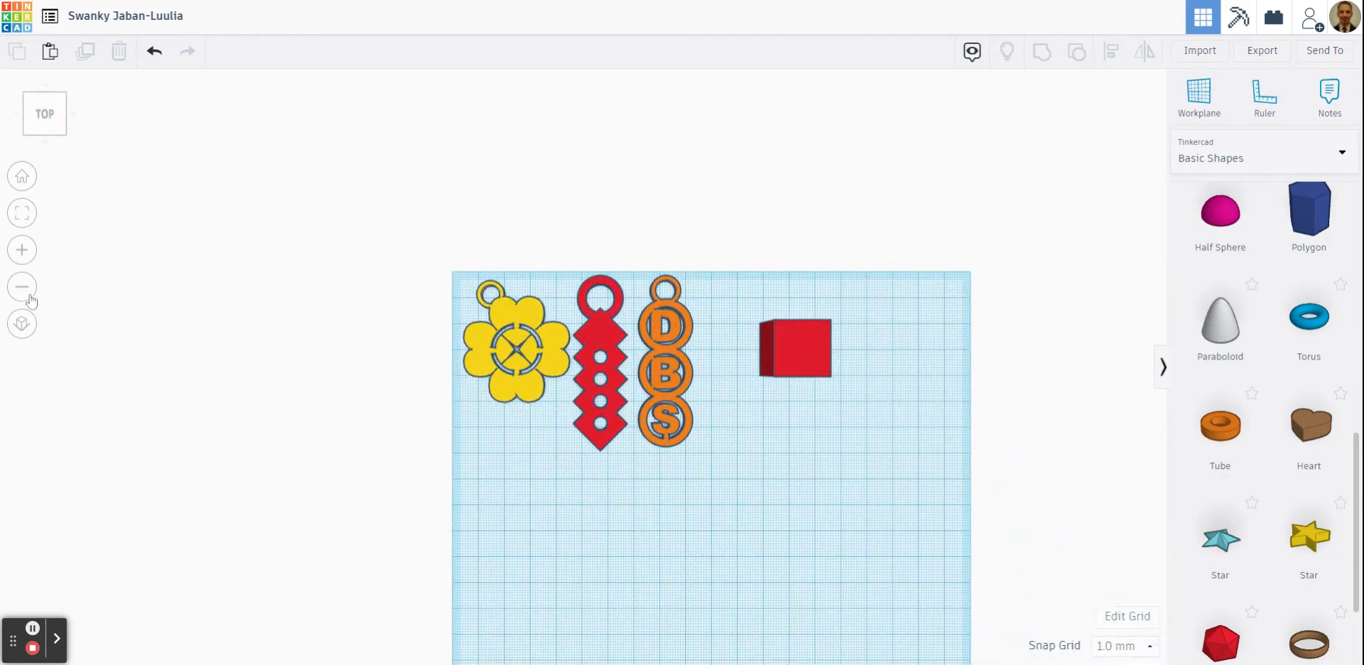
pyautogui.click(22, 324)
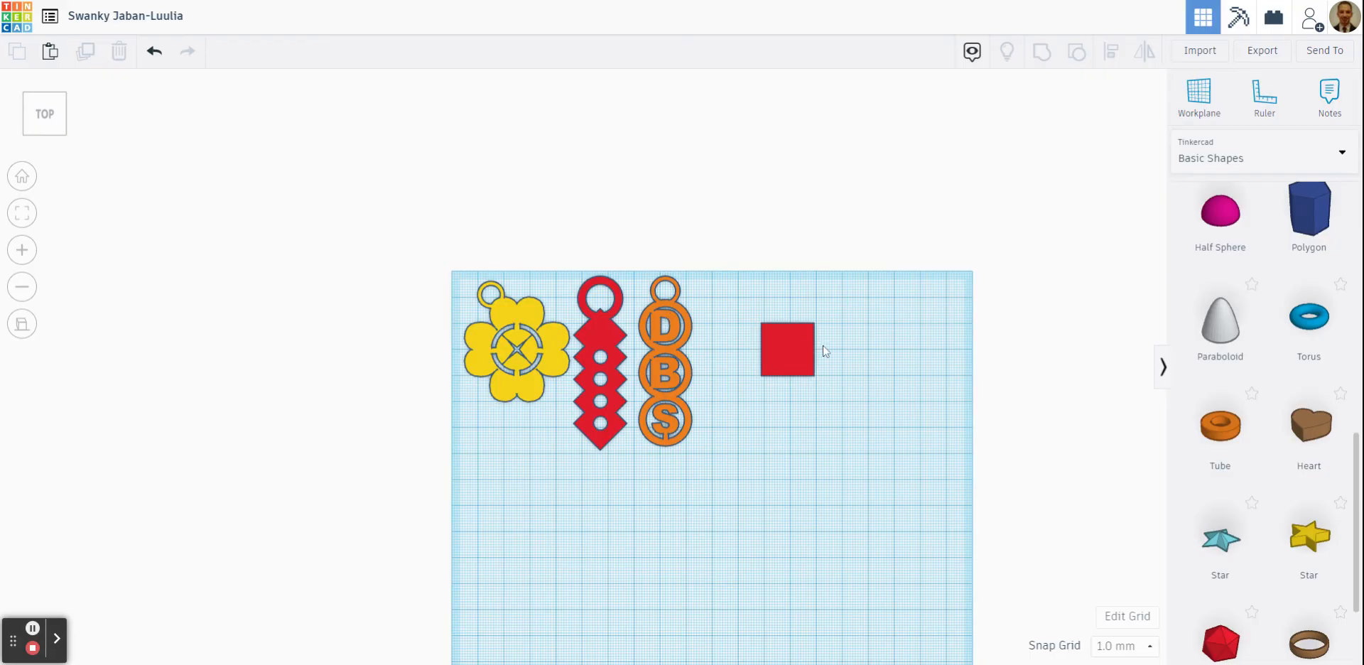
pyautogui.scroll(5, 824, 347)
pyautogui.scroll(-5, 824, 347)
pyautogui.scroll(2, 823, 346)
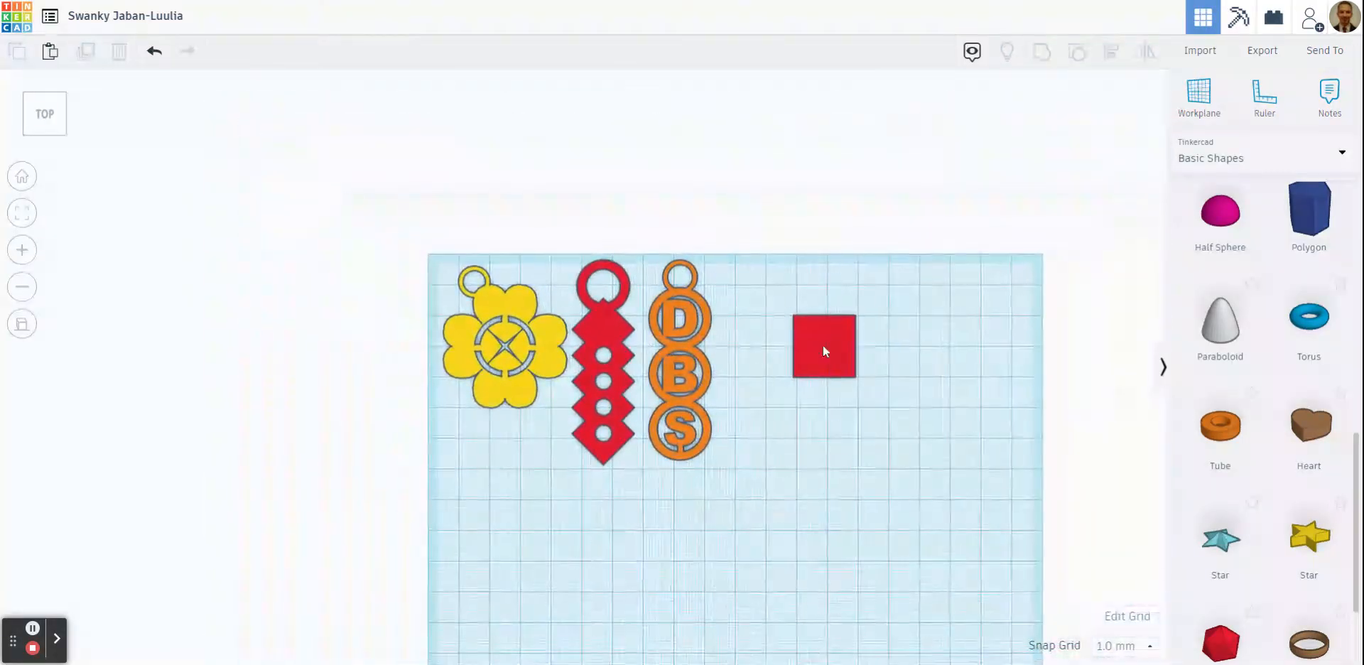
# Scale the red box down uniformly to 14 mm.
pyautogui.click(823, 346)
pyautogui.click(22, 212)
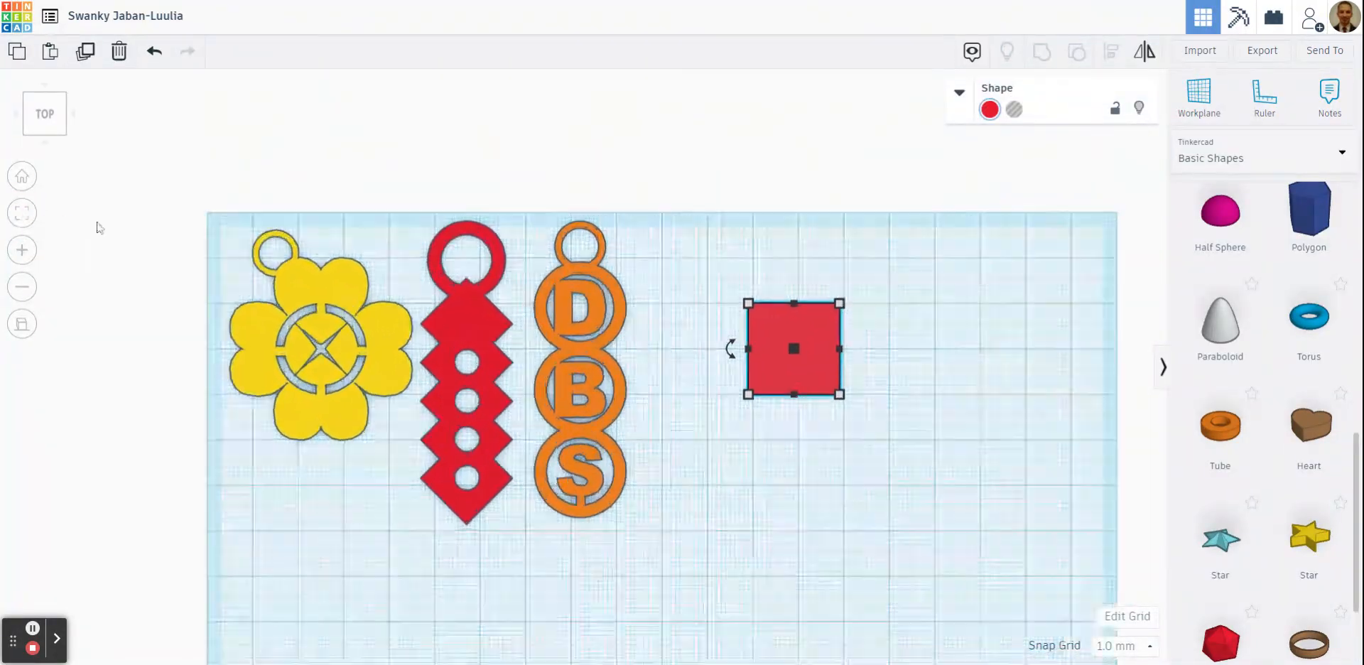
pyautogui.scroll(-5, 417, 289)
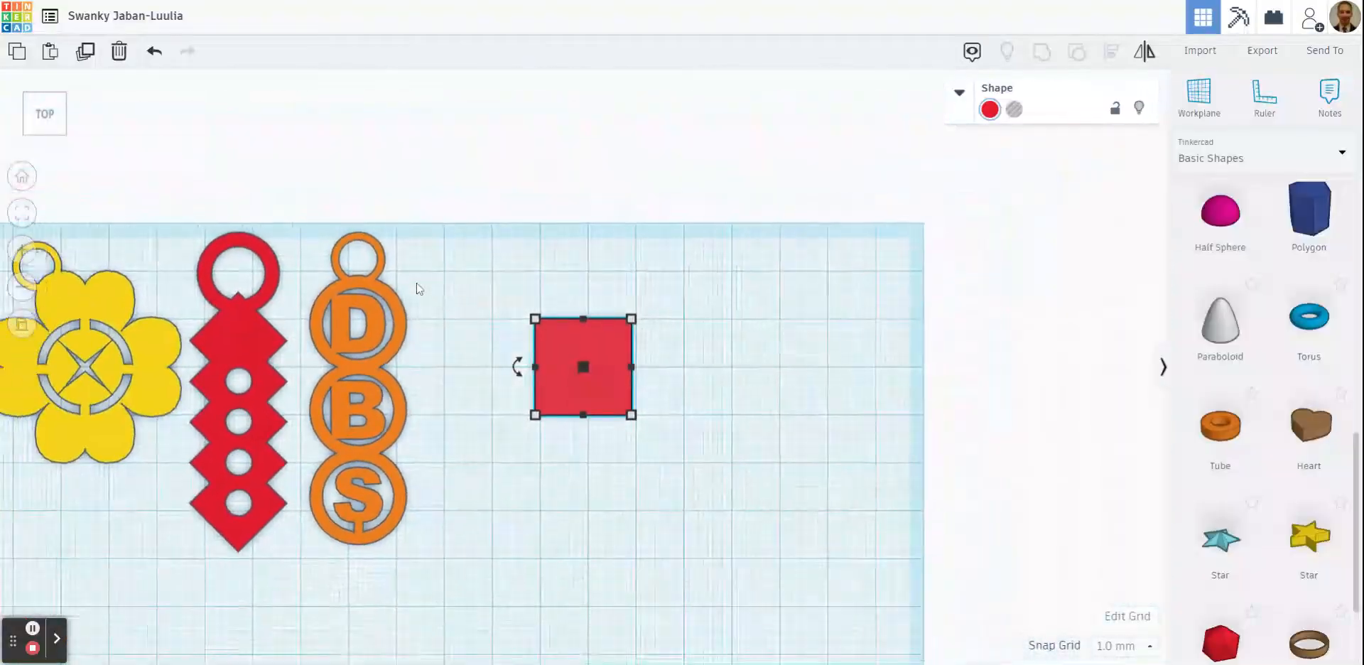
pyautogui.scroll(-3, 417, 290)
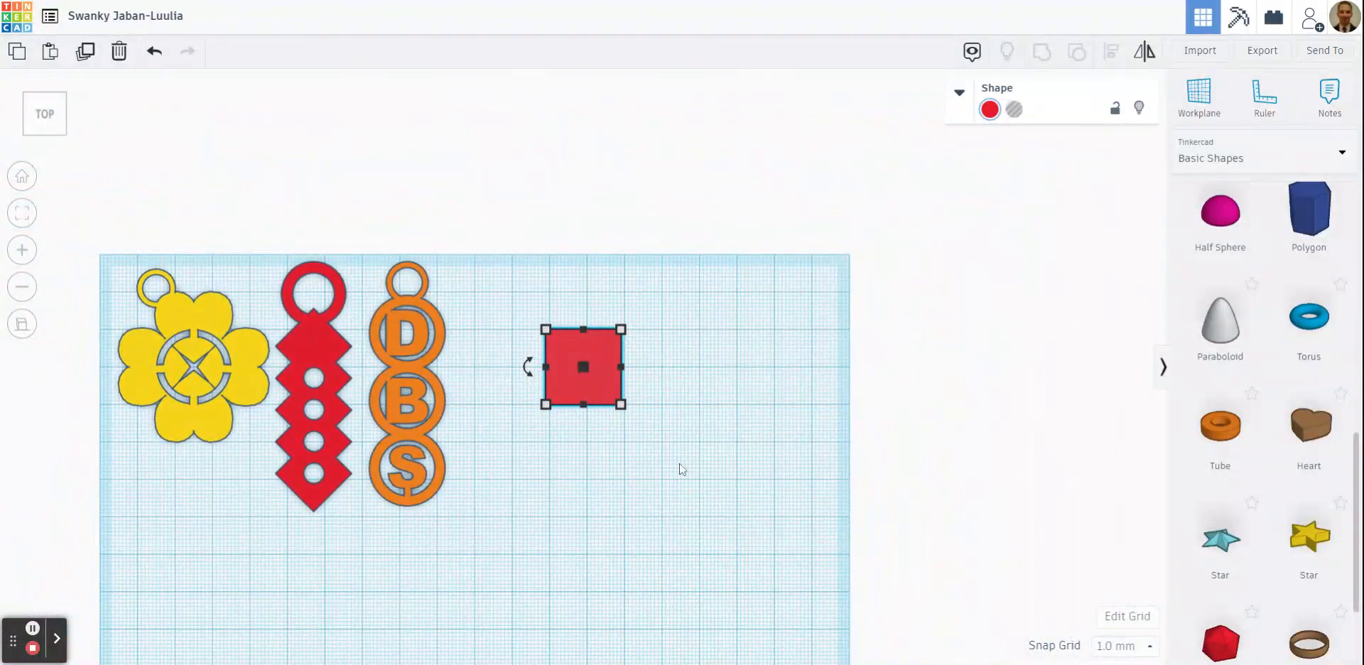
pyautogui.click(680, 455)
pyautogui.click(596, 378)
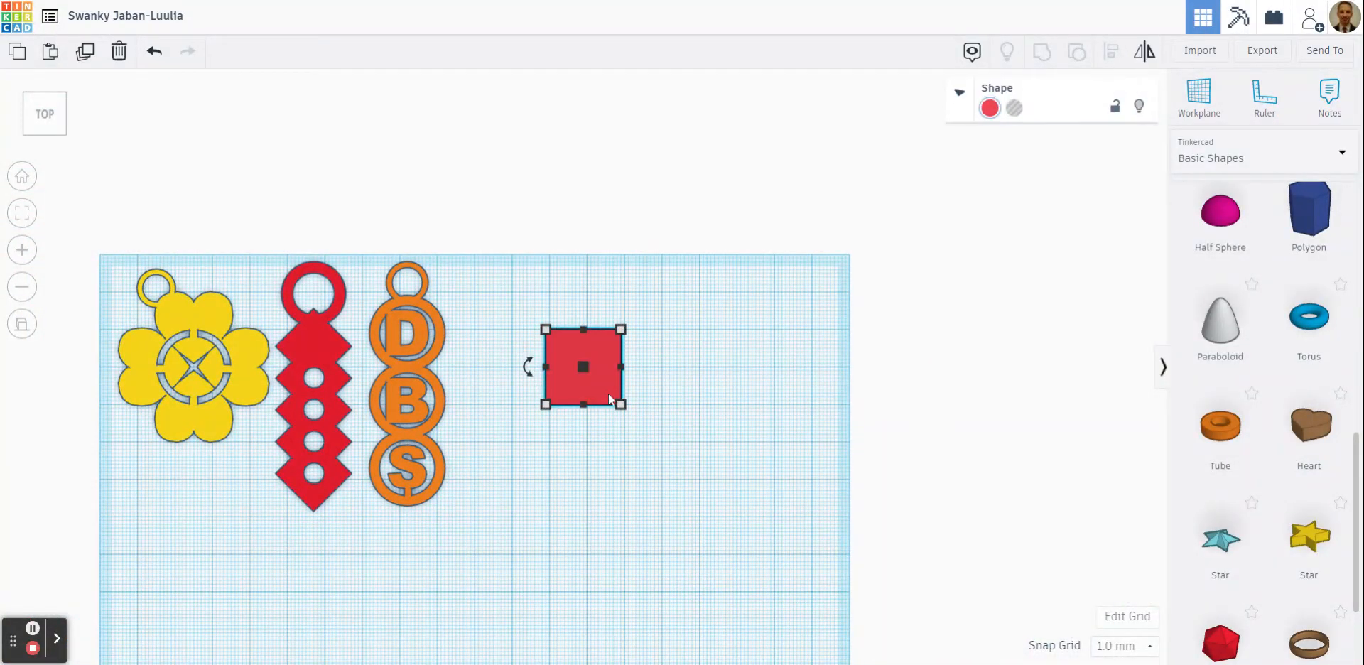
pyautogui.scroll(2, 595, 402)
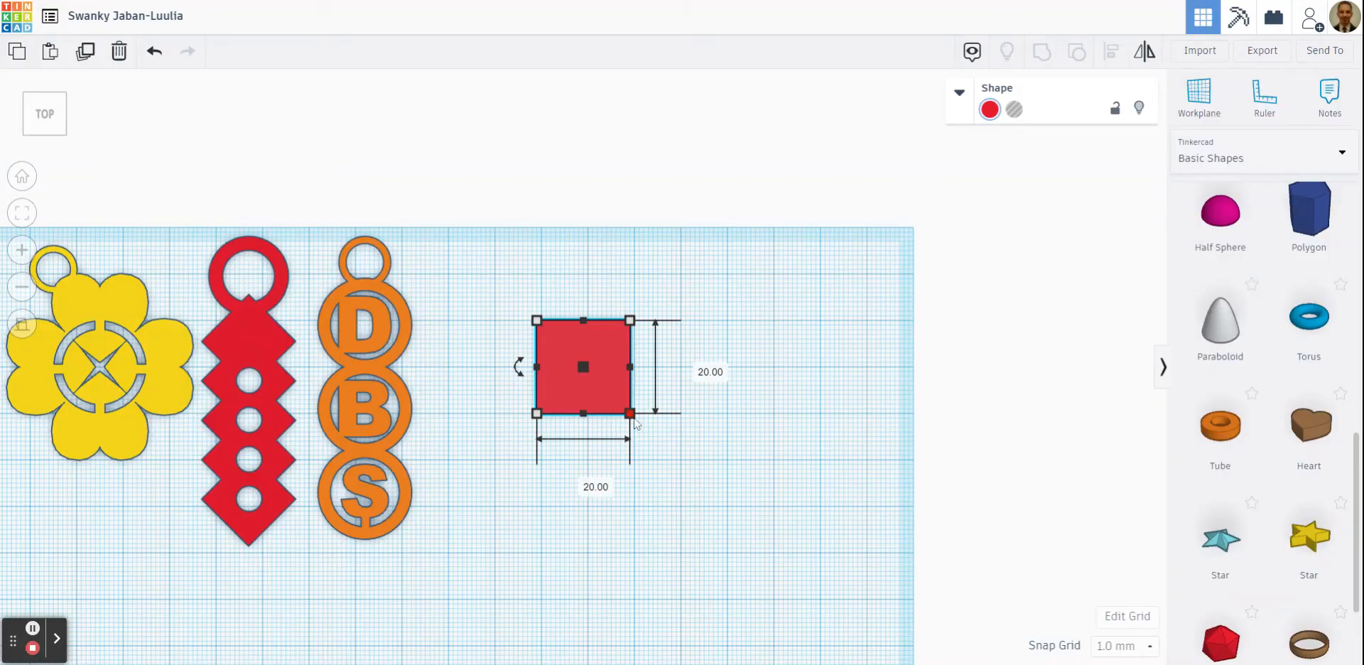
pyautogui.moveTo(631, 417); pyautogui.dragTo(616, 401)
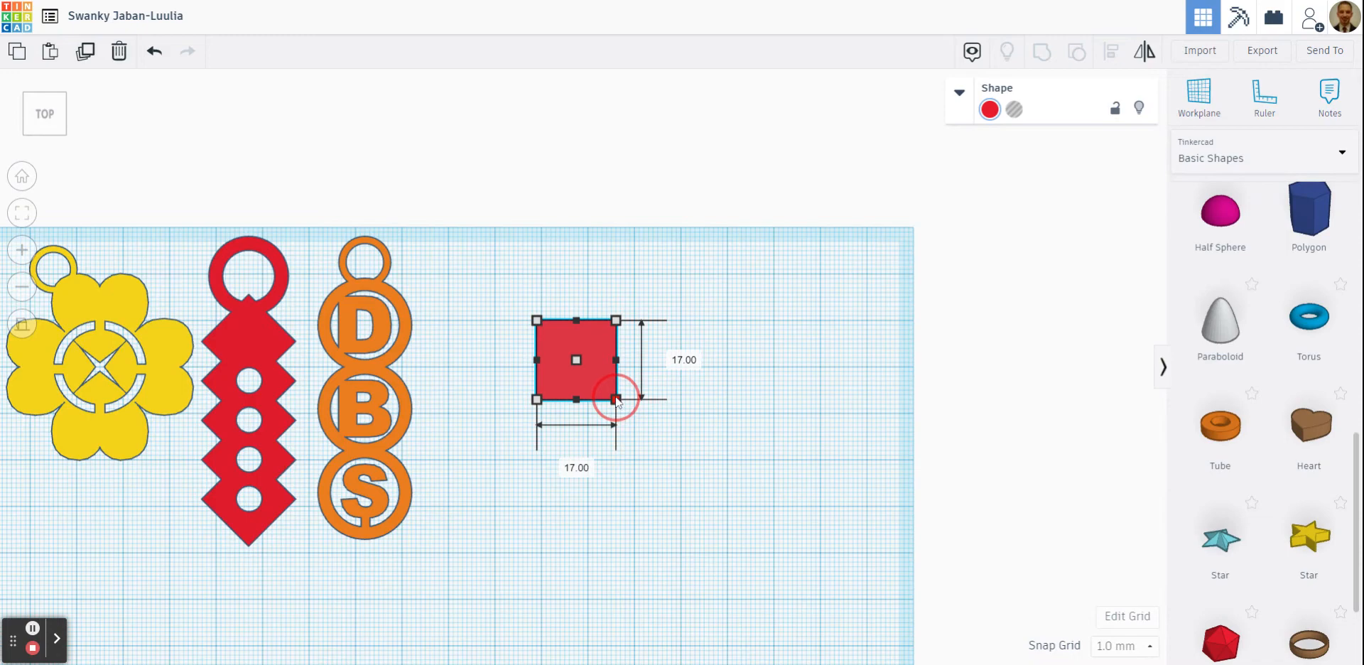
pyautogui.moveTo(616, 399)
pyautogui.mouseDown()
pyautogui.moveTo(588, 432)
pyautogui.moveTo(609, 435)
pyautogui.moveTo(584, 381)
pyautogui.moveTo(691, 448)
pyautogui.moveTo(604, 380)
pyautogui.moveTo(637, 436)
pyautogui.moveTo(601, 391)
pyautogui.mouseUp()
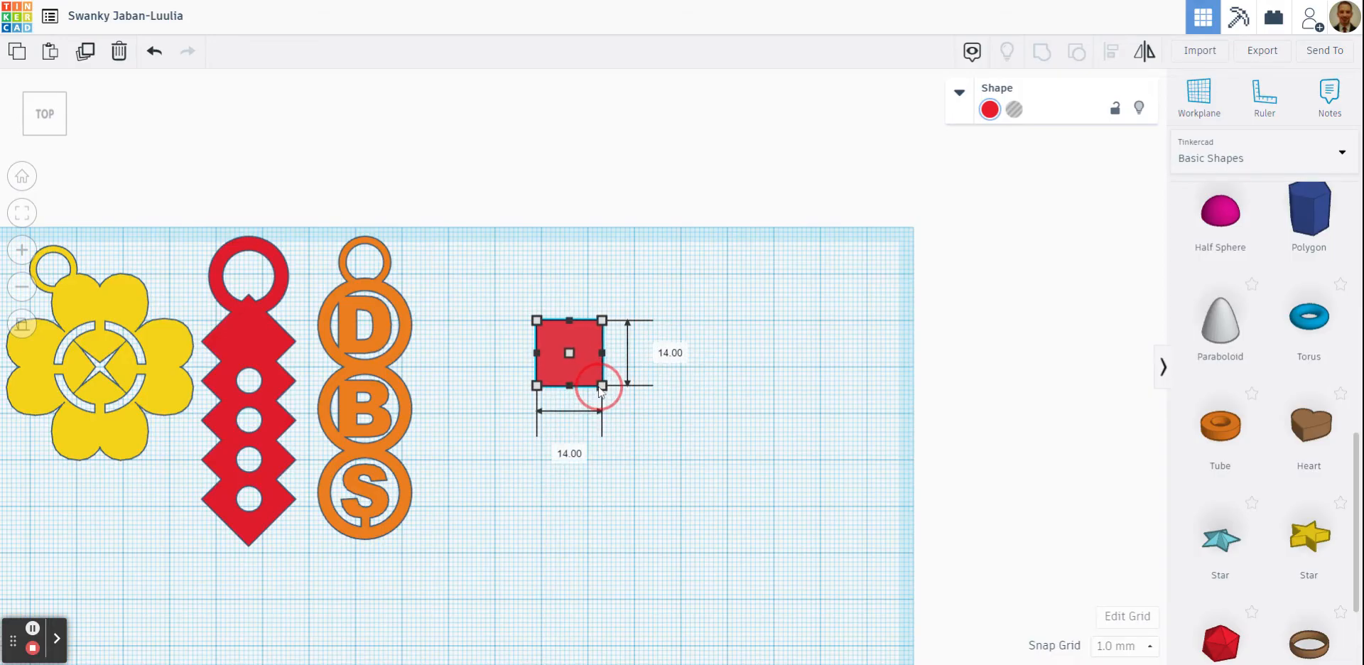
pyautogui.click(624, 427)
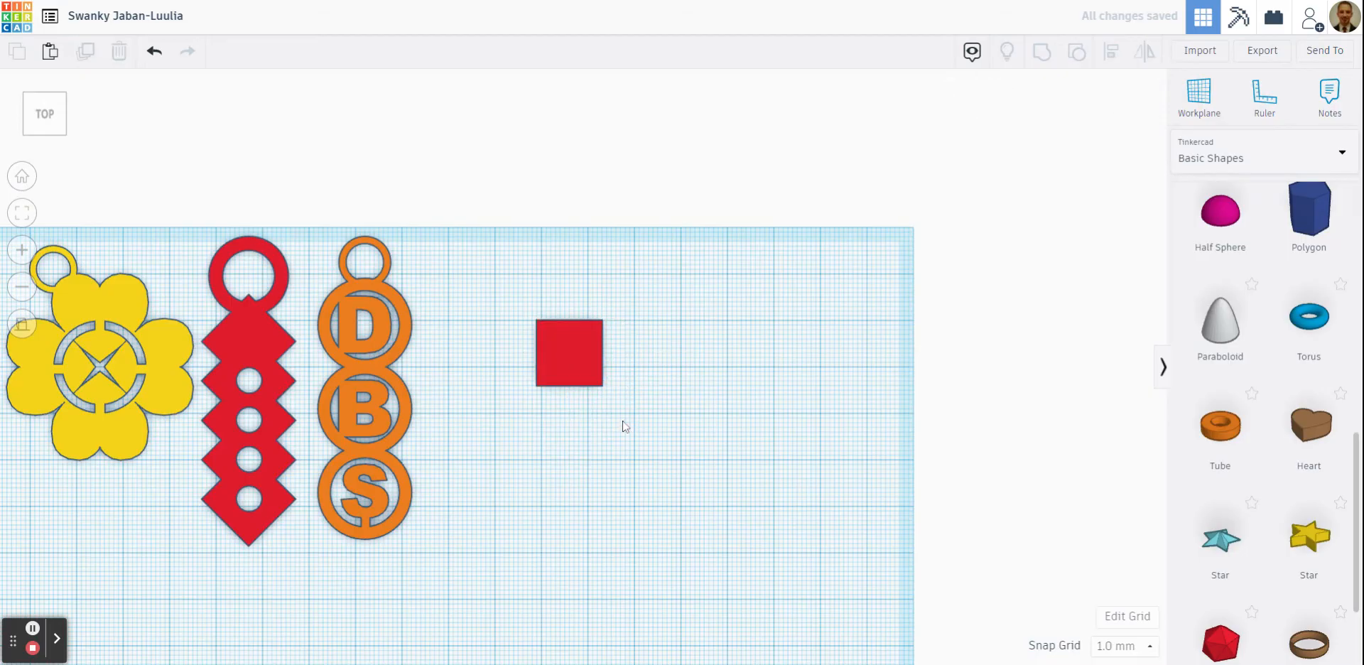
pyautogui.scroll(2, 558, 400)
pyautogui.scroll(2, 558, 398)
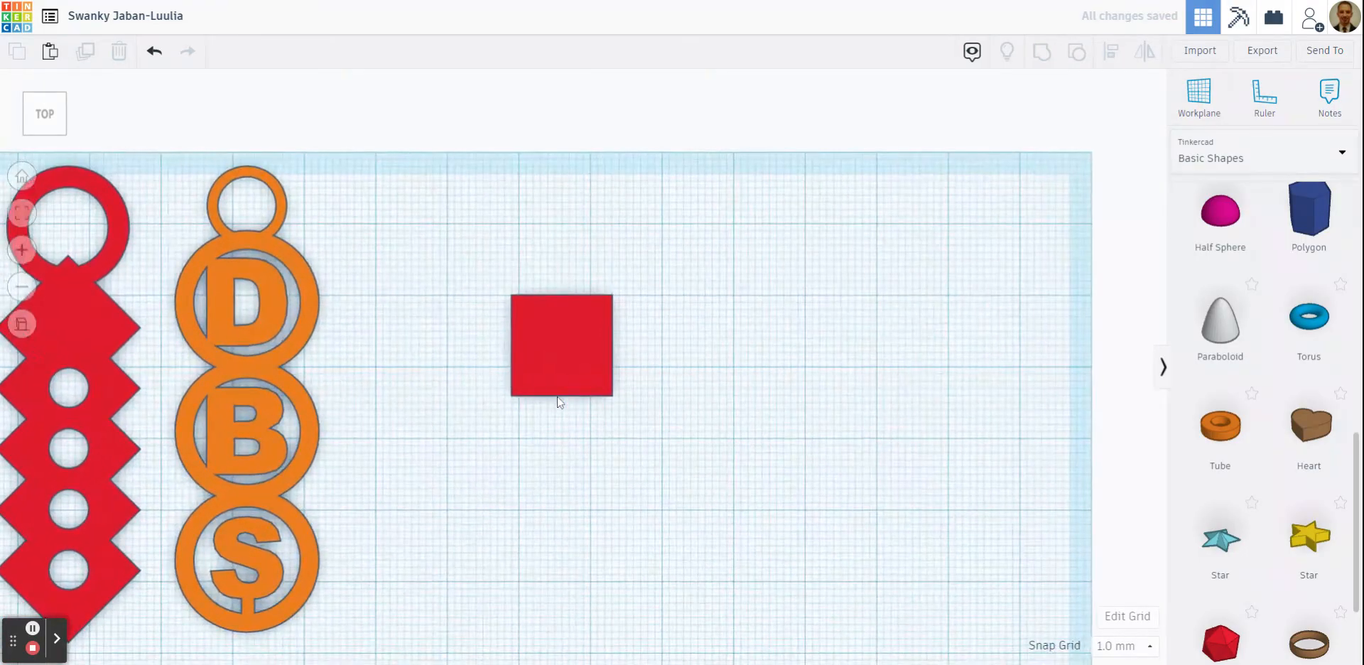
pyautogui.scroll(-2, 557, 397)
pyautogui.click(573, 376)
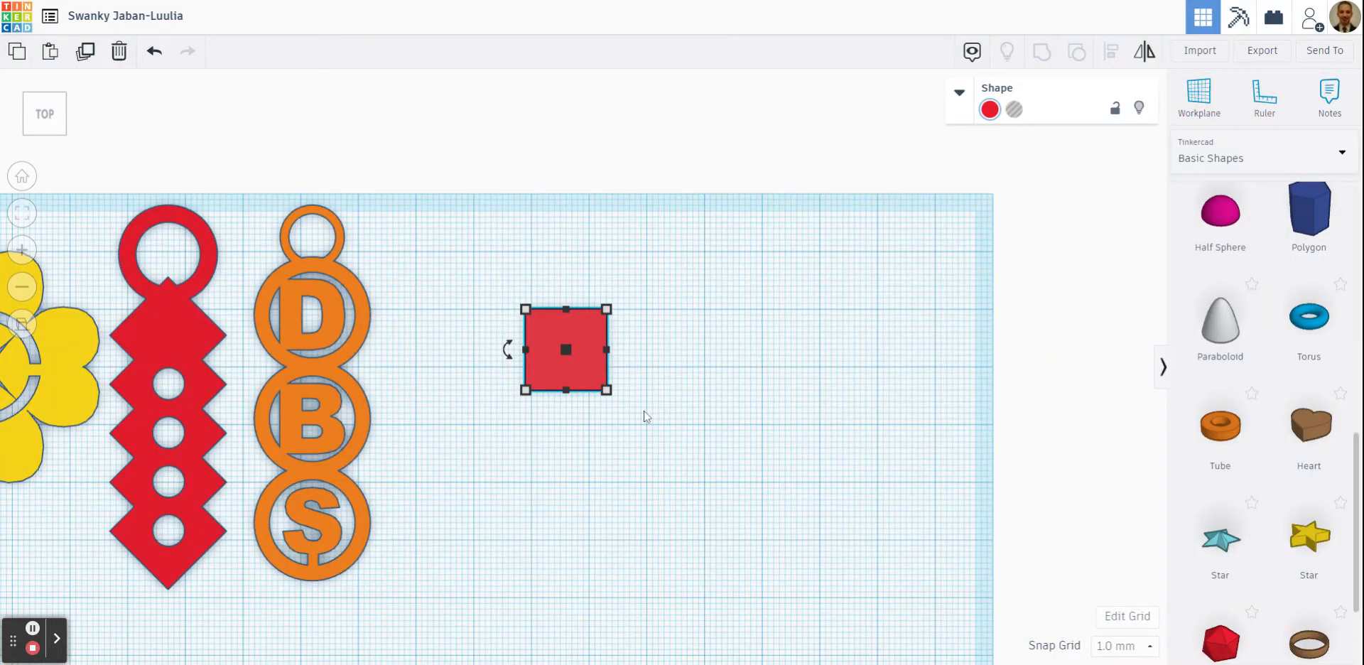
pyautogui.scroll(-2, 590, 370)
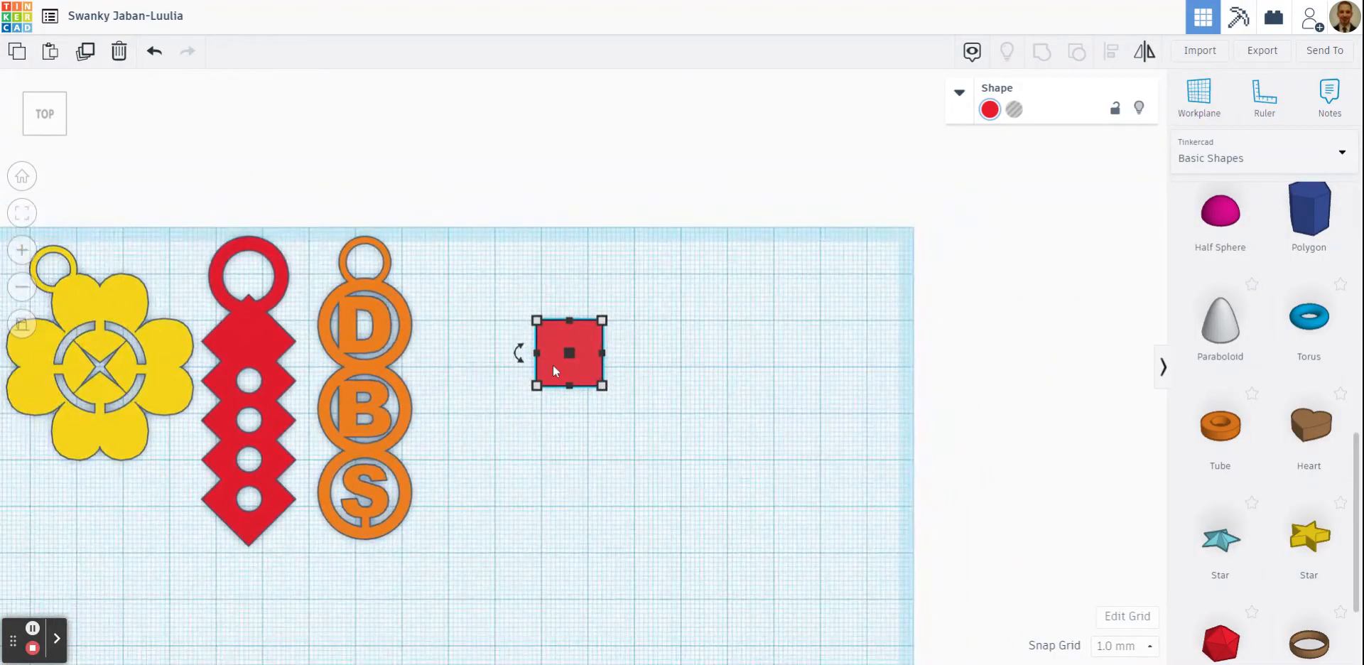
pyautogui.click(630, 439)
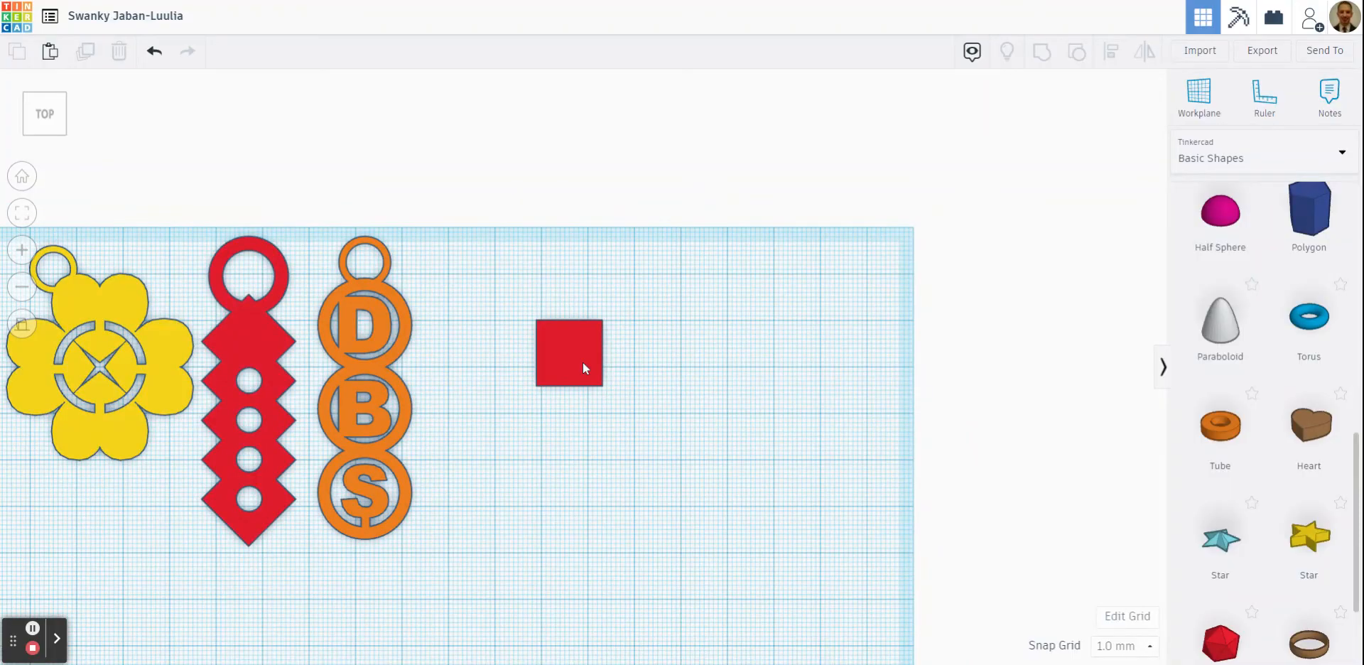
pyautogui.click(583, 368)
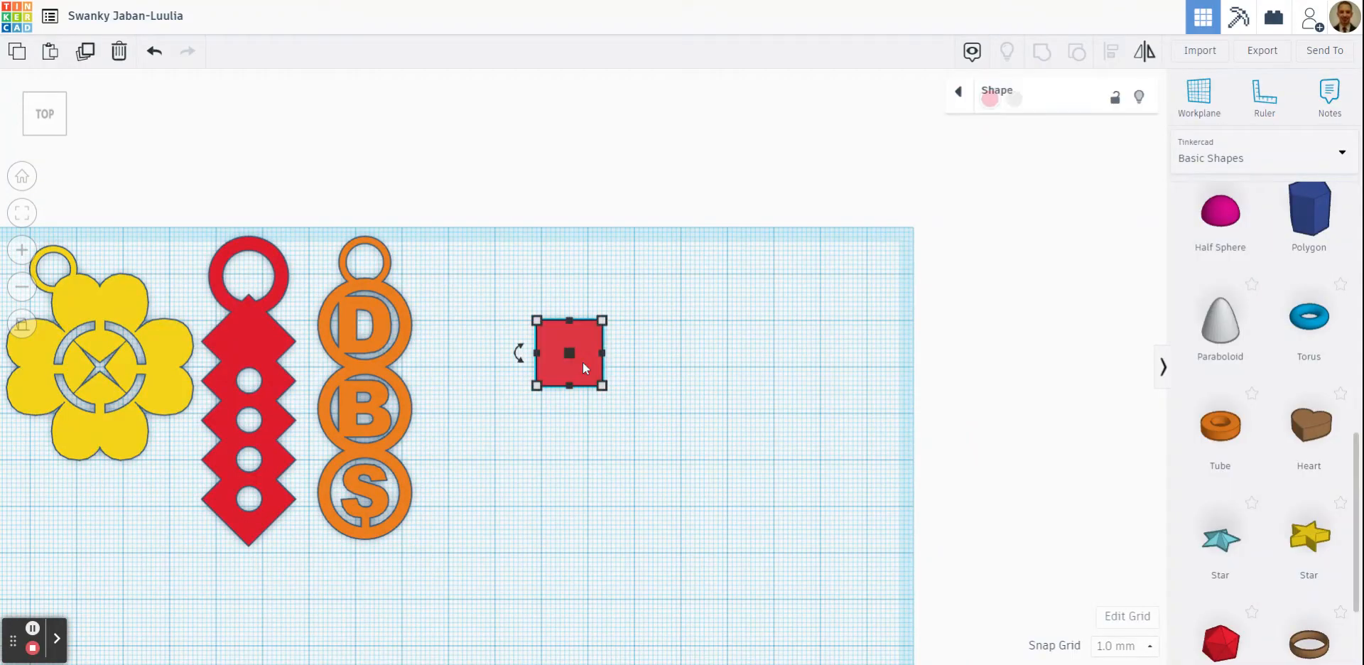
pyautogui.click(673, 418)
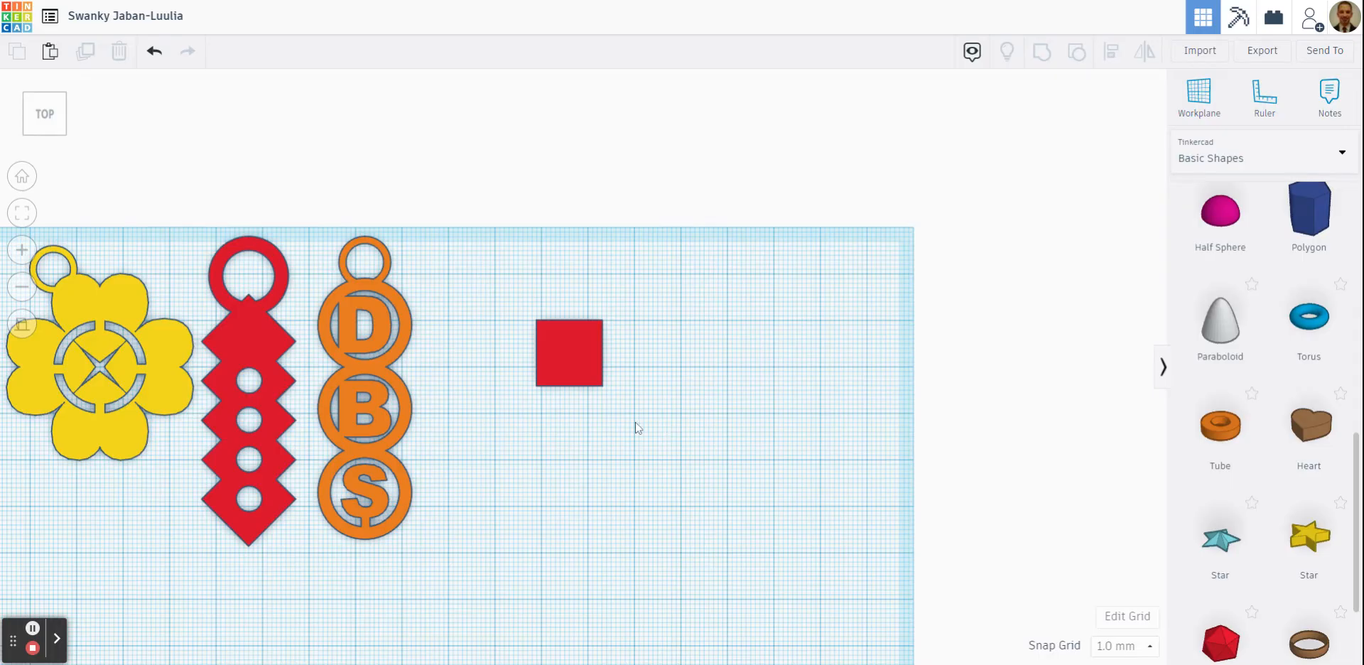
# Set the red box's height to 3 mm and return to the top view.
pyautogui.moveTo(636, 425); pyautogui.dragTo(690, 356, button='right')
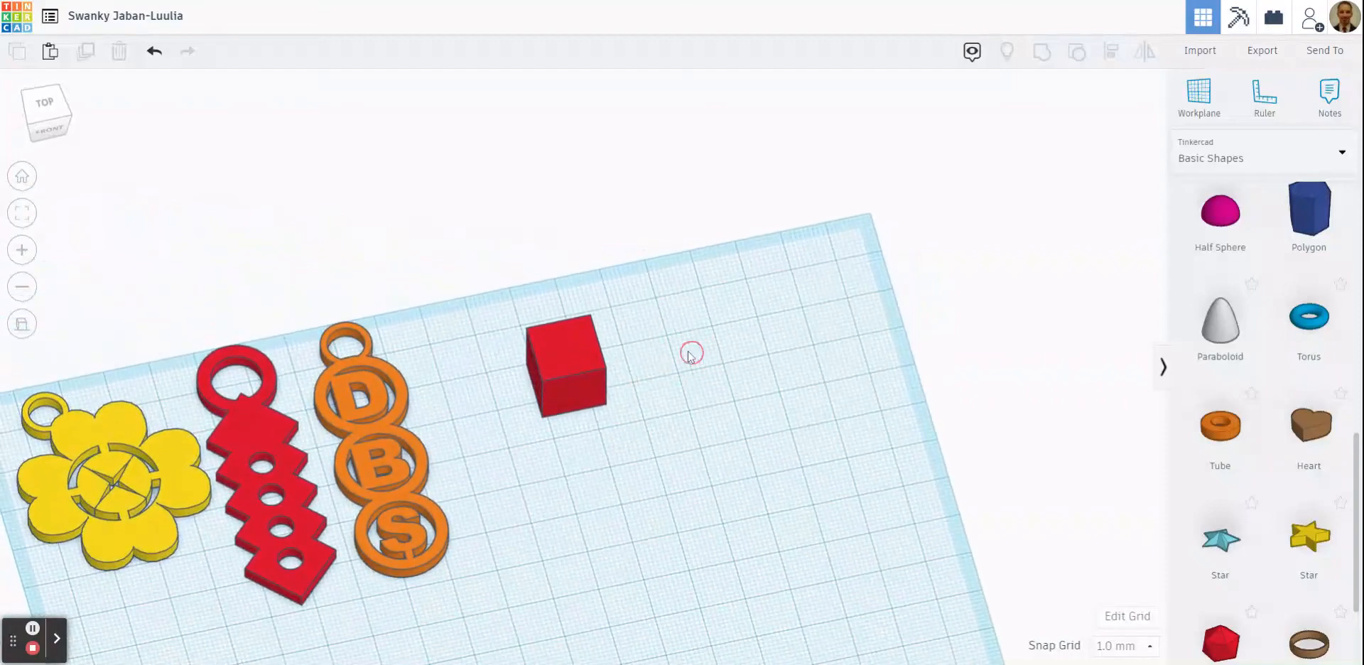
pyautogui.click(569, 344)
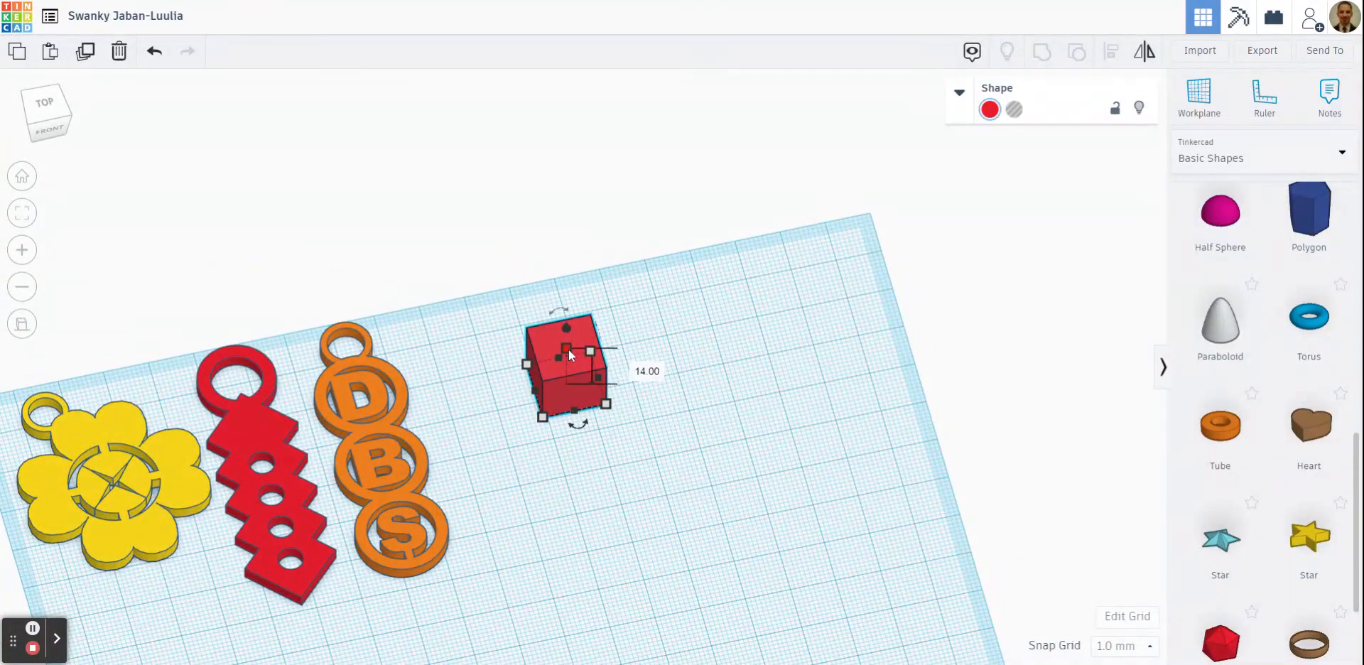
pyautogui.click(569, 348)
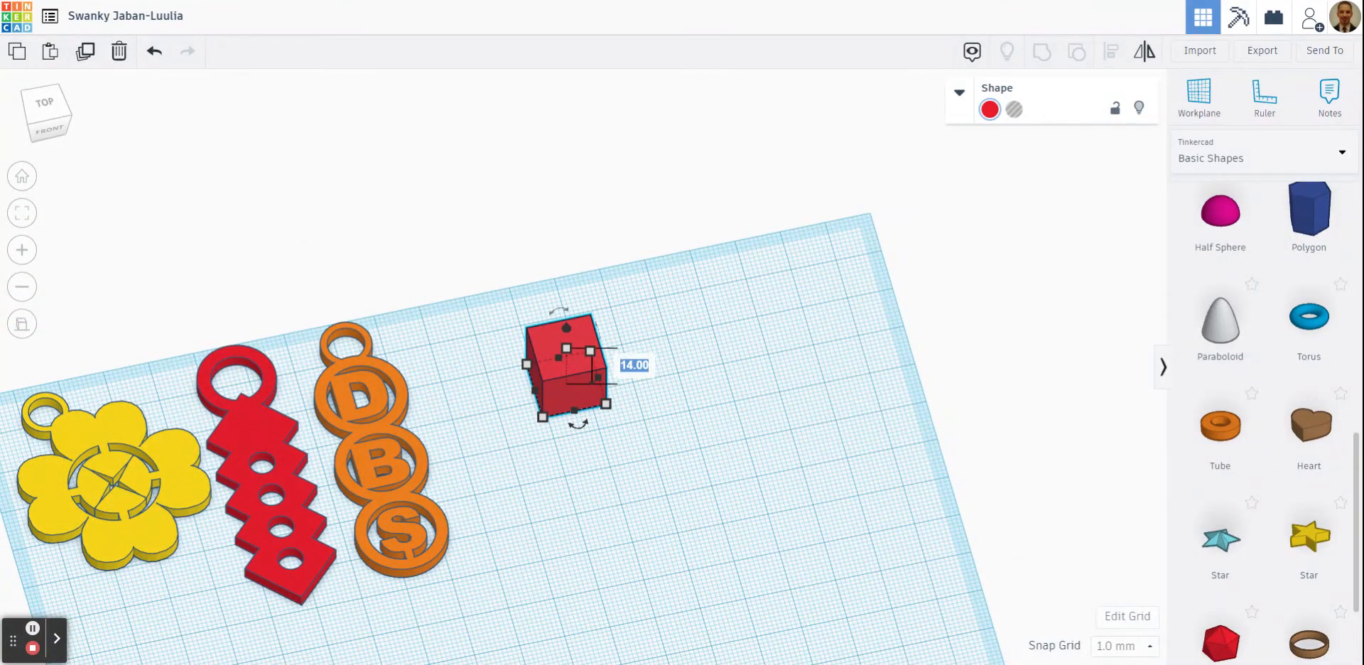
pyautogui.write('3')
pyautogui.press('Return')
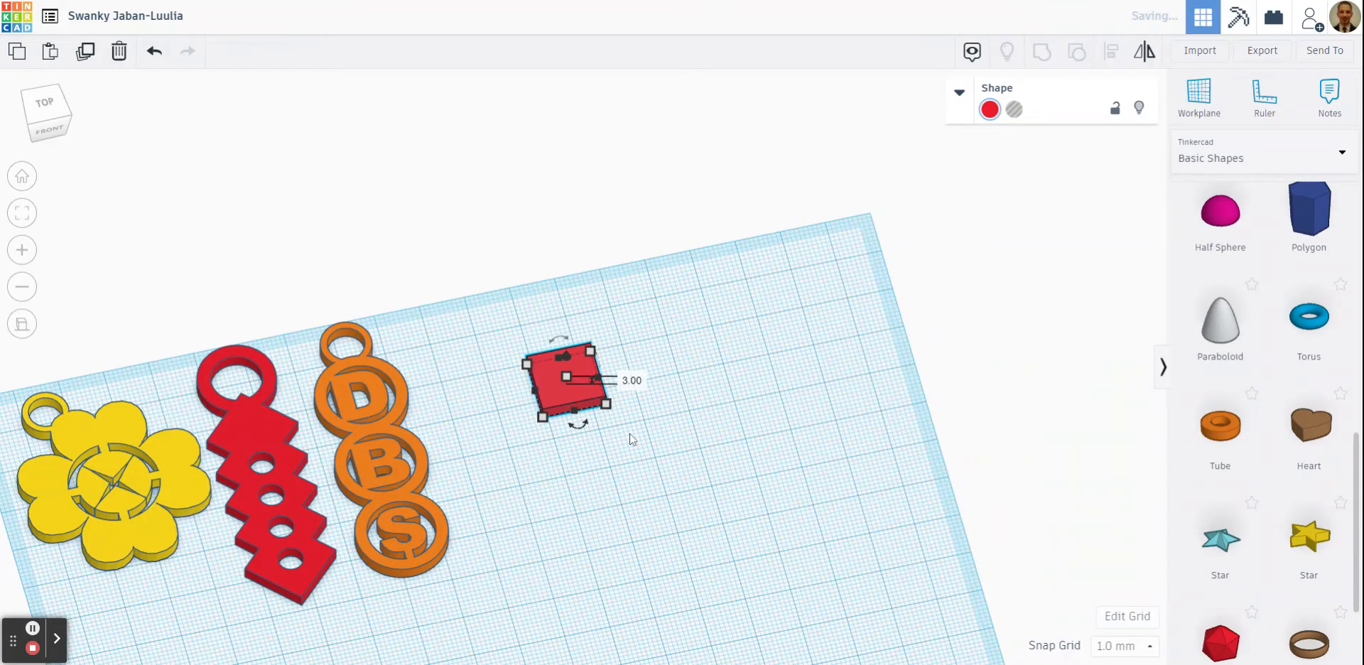
pyautogui.click(49, 110)
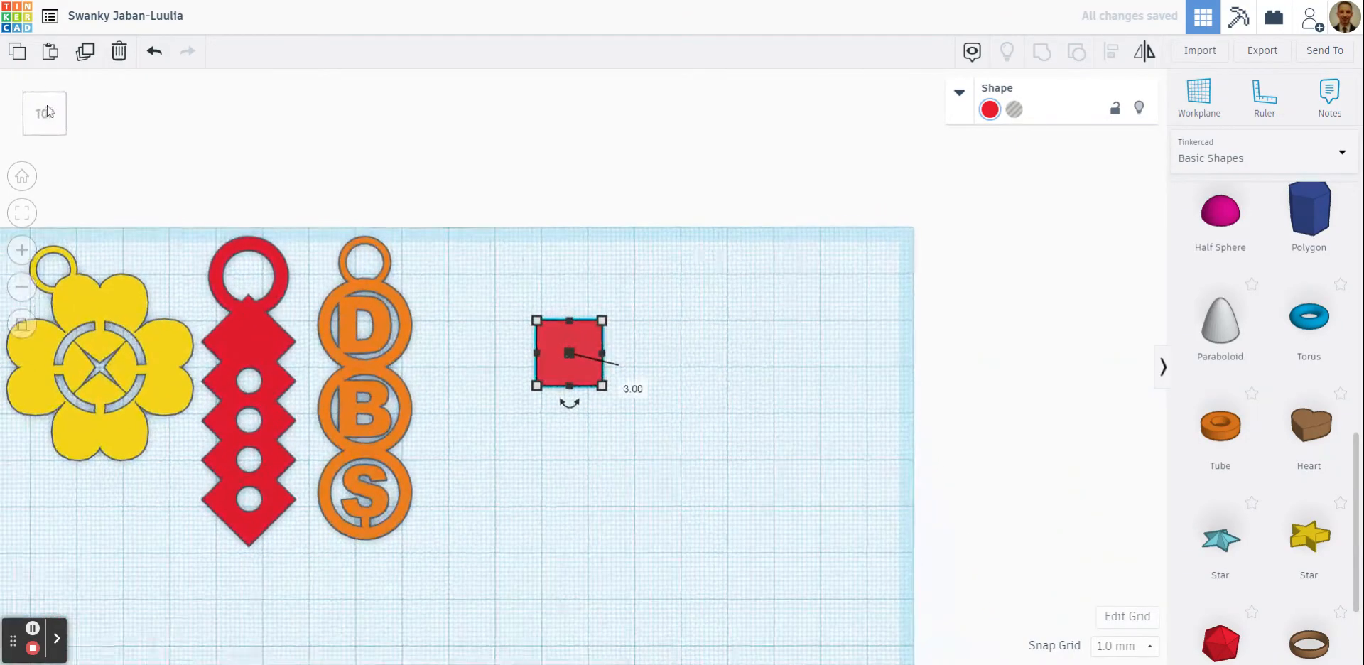
pyautogui.click(712, 369)
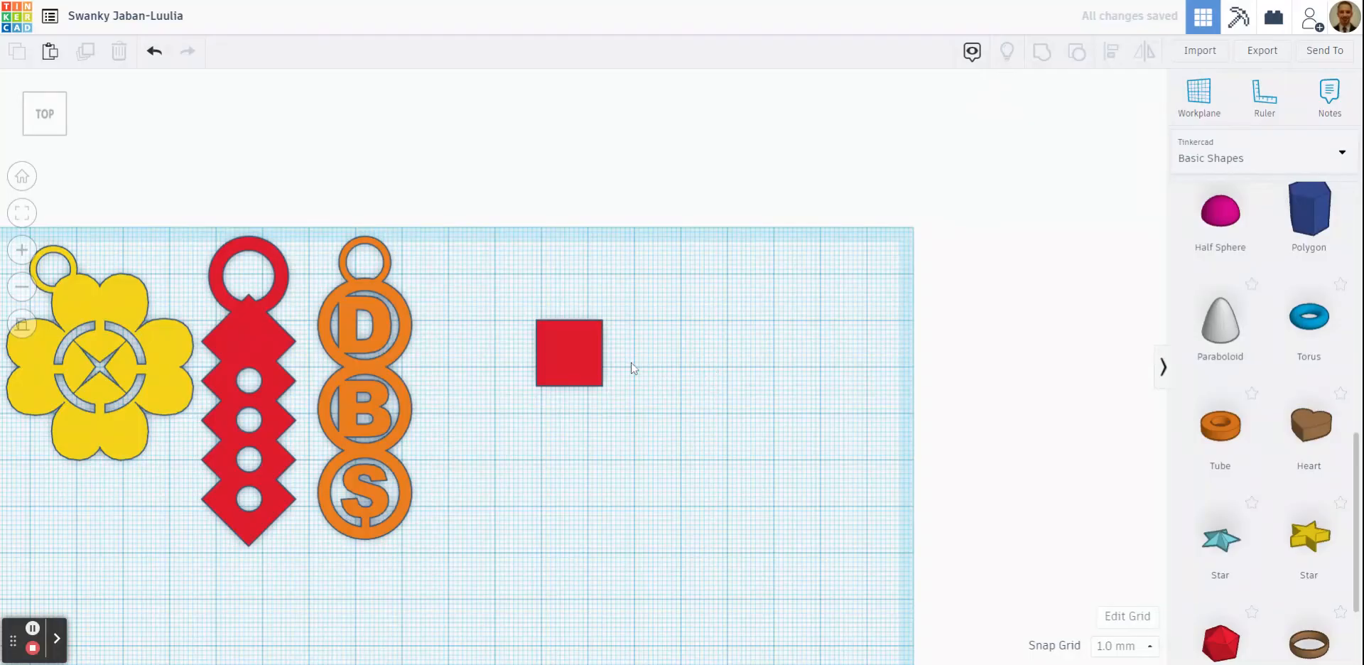
# Rotate the flat red square by -45° in the workplane so it stands on a corner as a diamond.
pyautogui.click(577, 365)
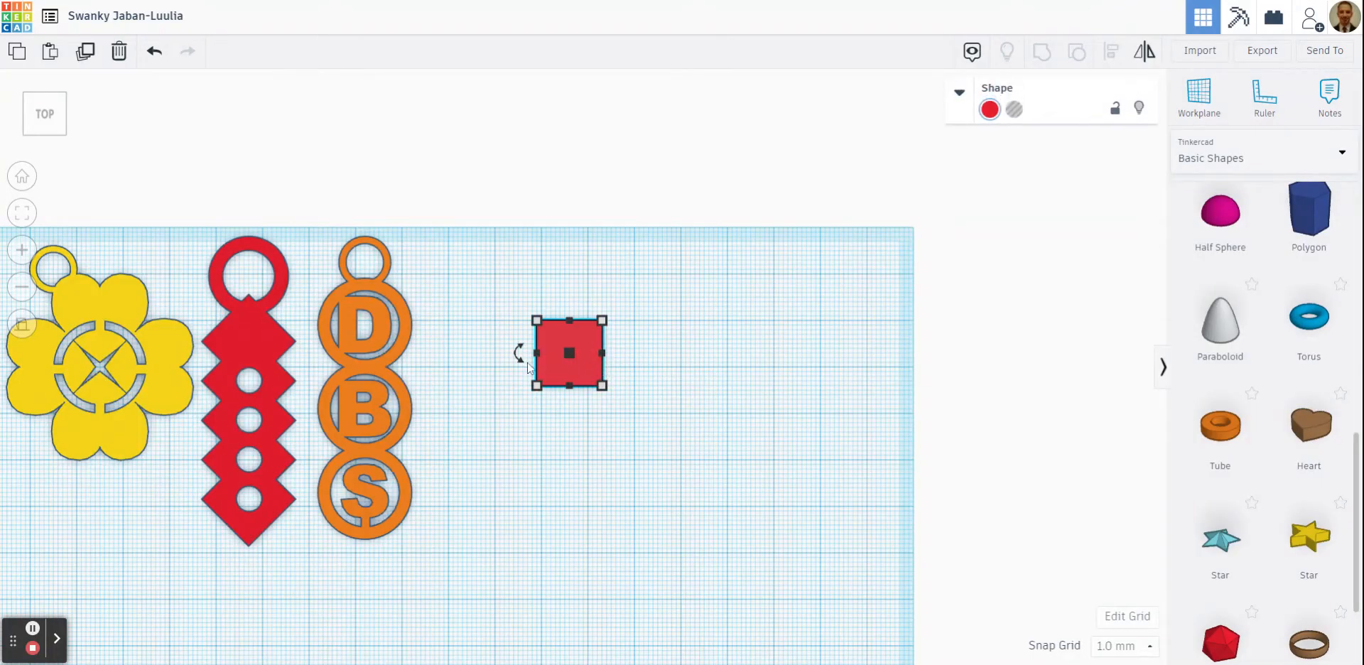
pyautogui.moveTo(518, 358); pyautogui.dragTo(539, 325)
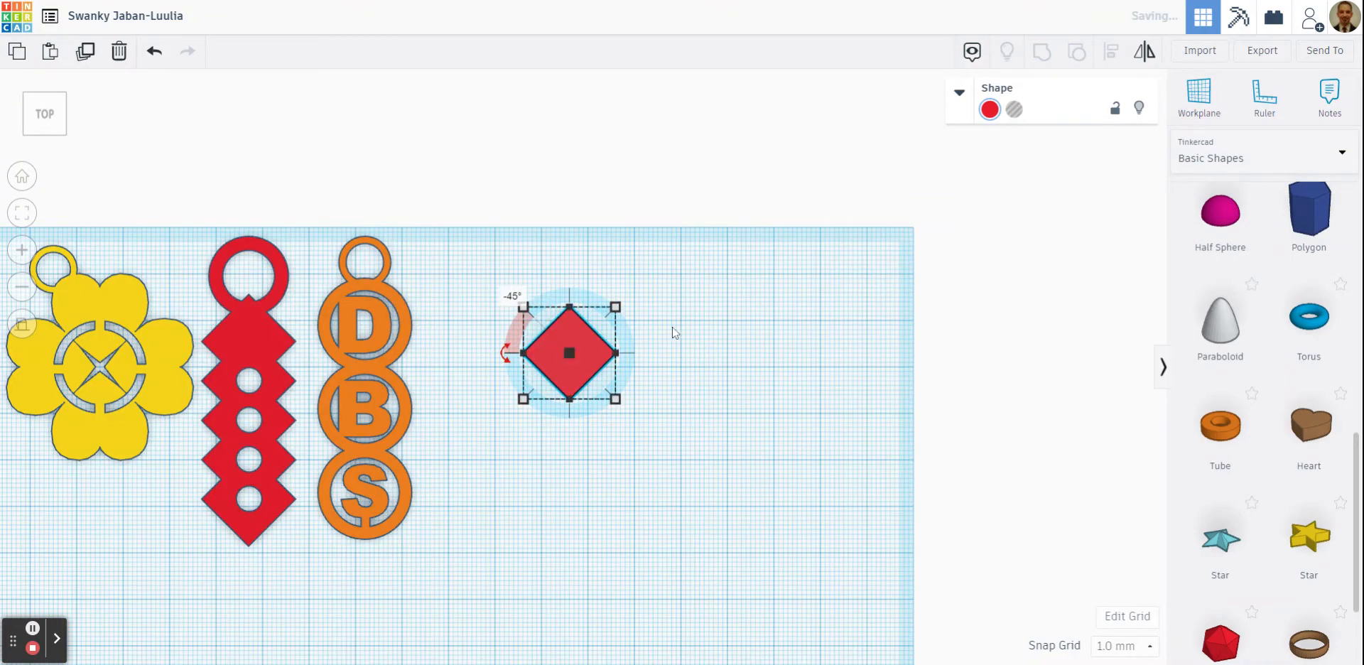
pyautogui.click(680, 339)
# Duplicate the red diamond and shift the copy straight down until its upper corner meets the centre of the original.
pyautogui.click(570, 364)
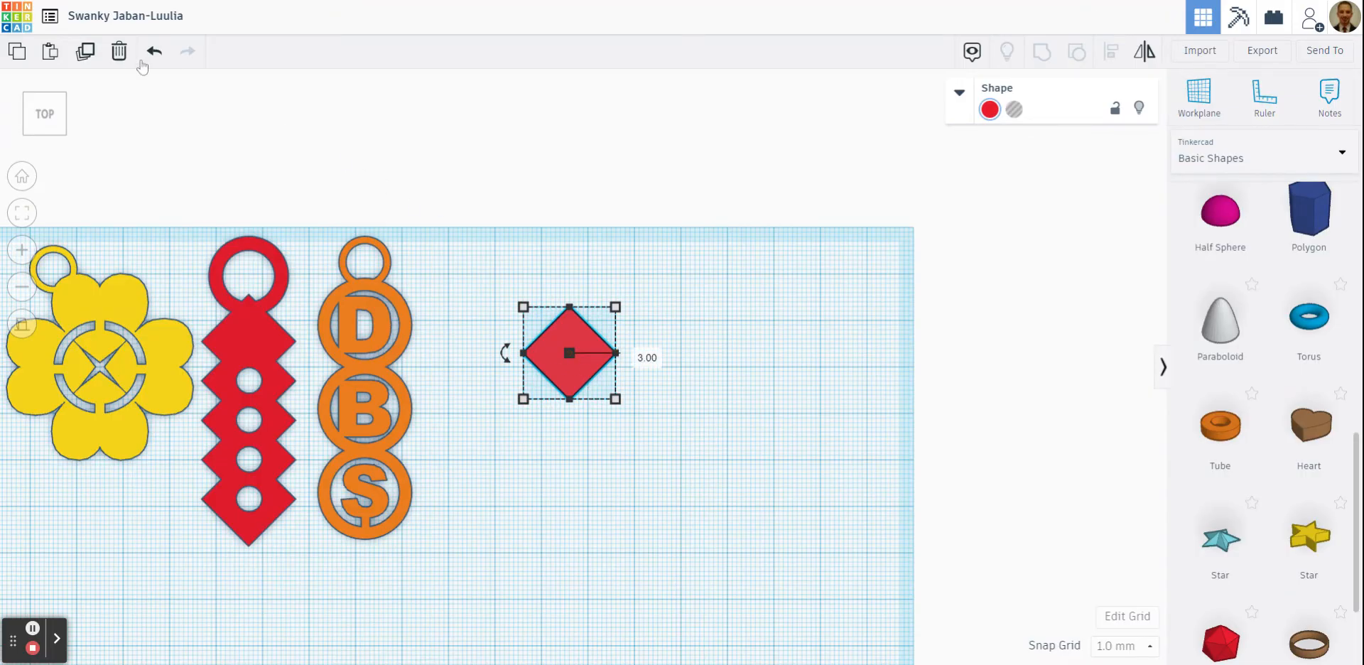
pyautogui.click(85, 52)
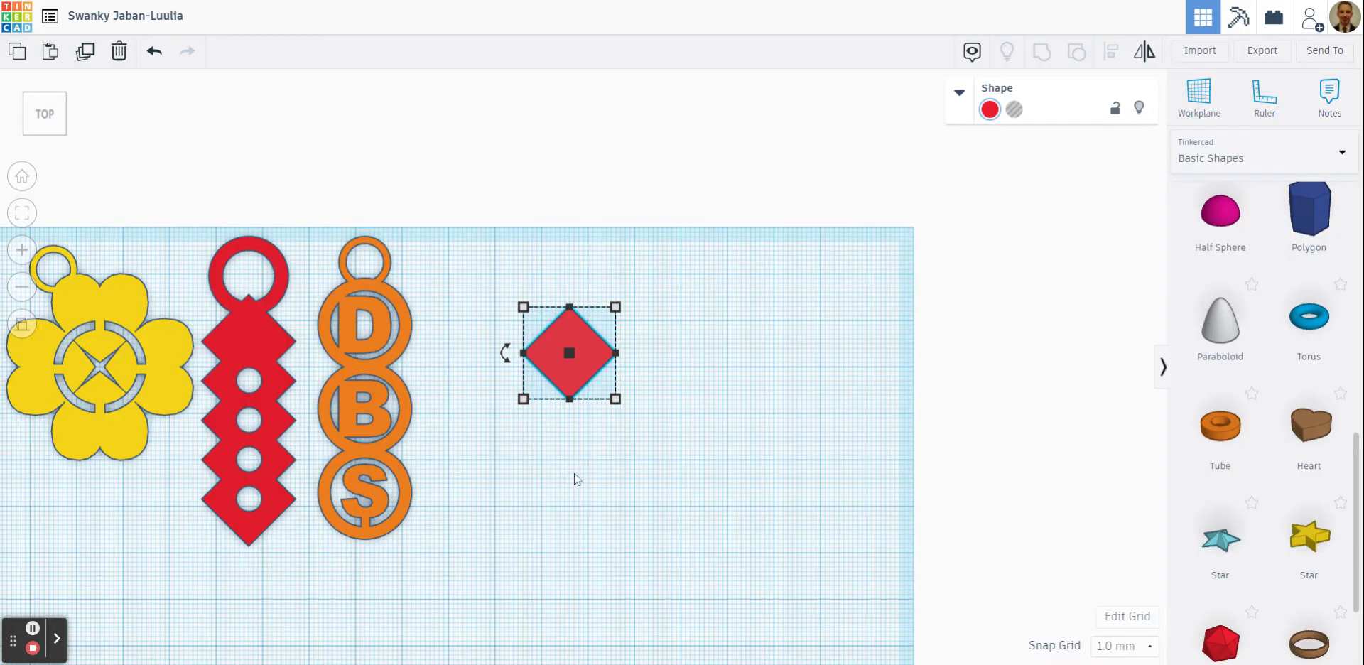
pyautogui.press('Down')
pyautogui.press('Down')
pyautogui.press('Down')
pyautogui.press('Down')
pyautogui.press('Down')
pyautogui.press('Down')
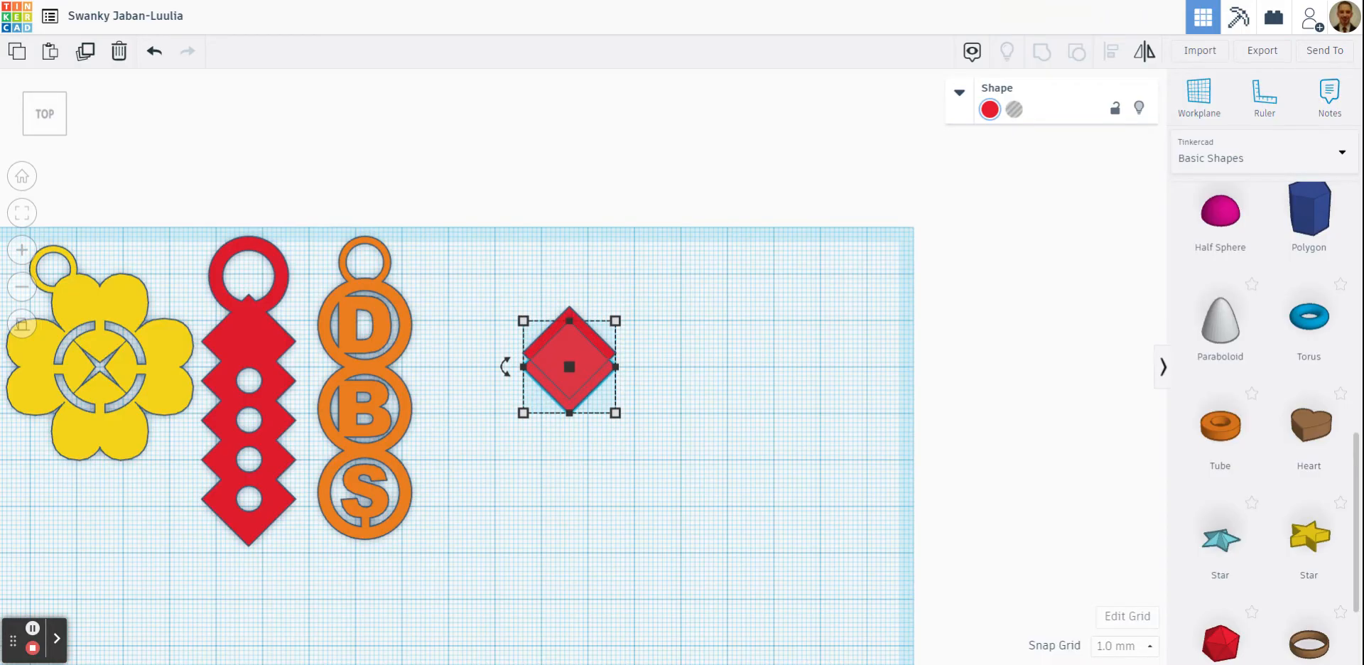
pyautogui.press('Down')
pyautogui.press('Down')
pyautogui.press('Down')
pyautogui.press('Down')
pyautogui.press('Down')
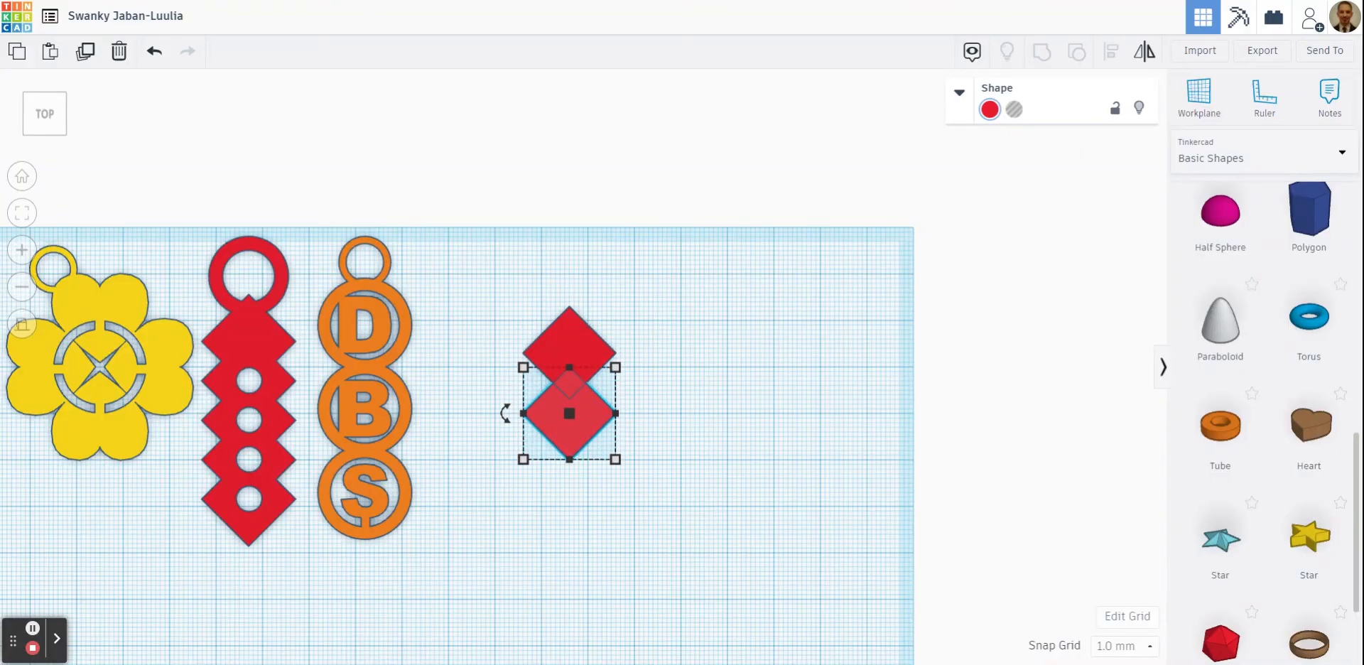
pyautogui.press('Up')
pyautogui.press('Up')
pyautogui.press('Up')
pyautogui.press('Up')
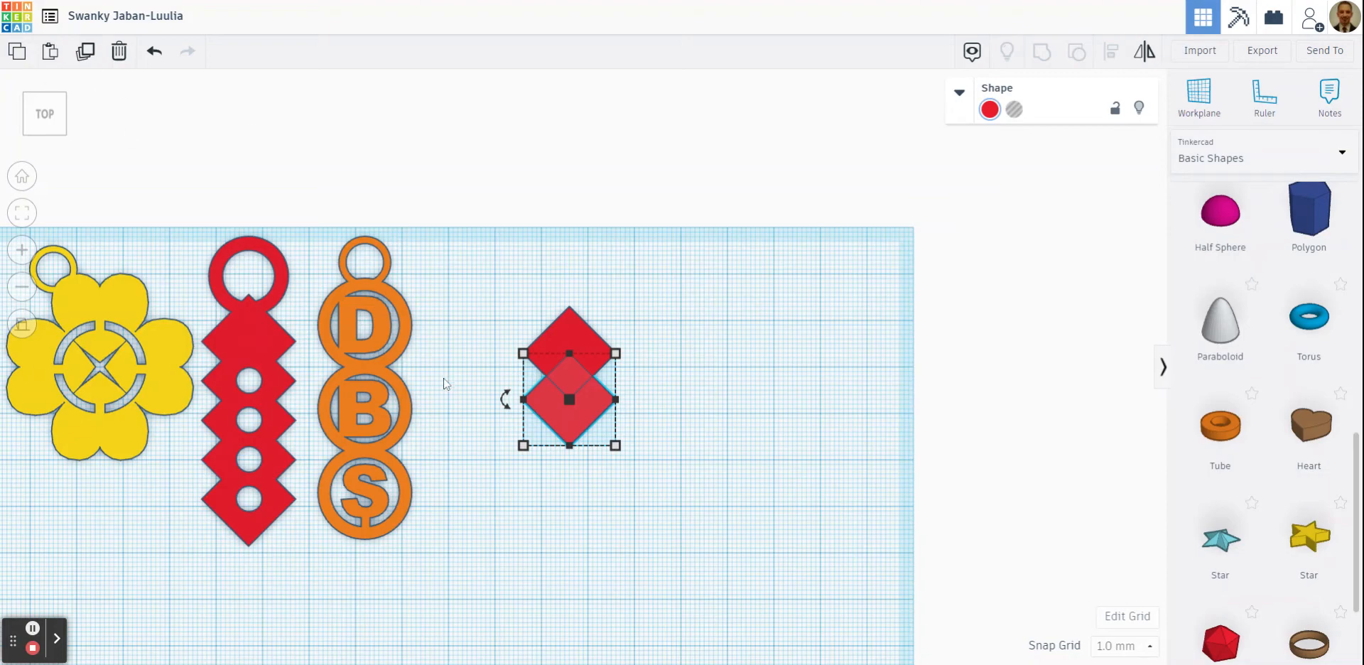
# Repeat the offset duplication of the red diamond three more times to complete a vertical chain of five overlapping diamonds.
pyautogui.click(85, 52)
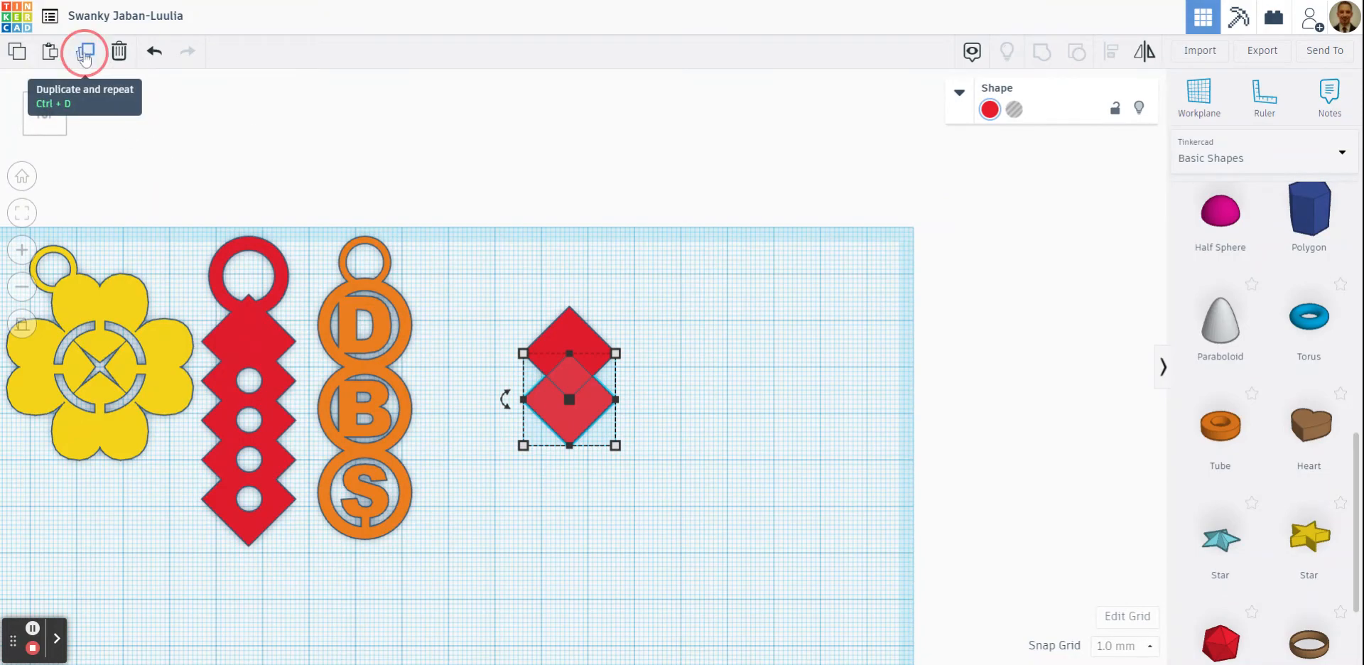
pyautogui.click(85, 52)
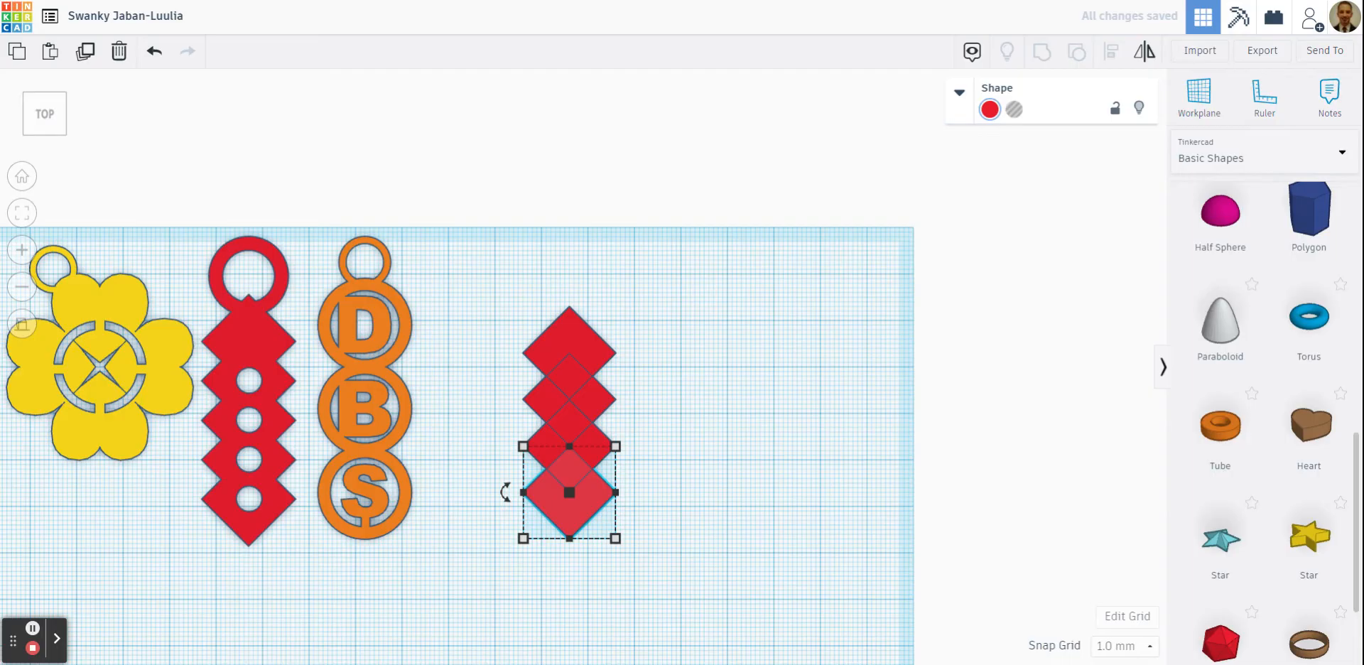
pyautogui.click(84, 53)
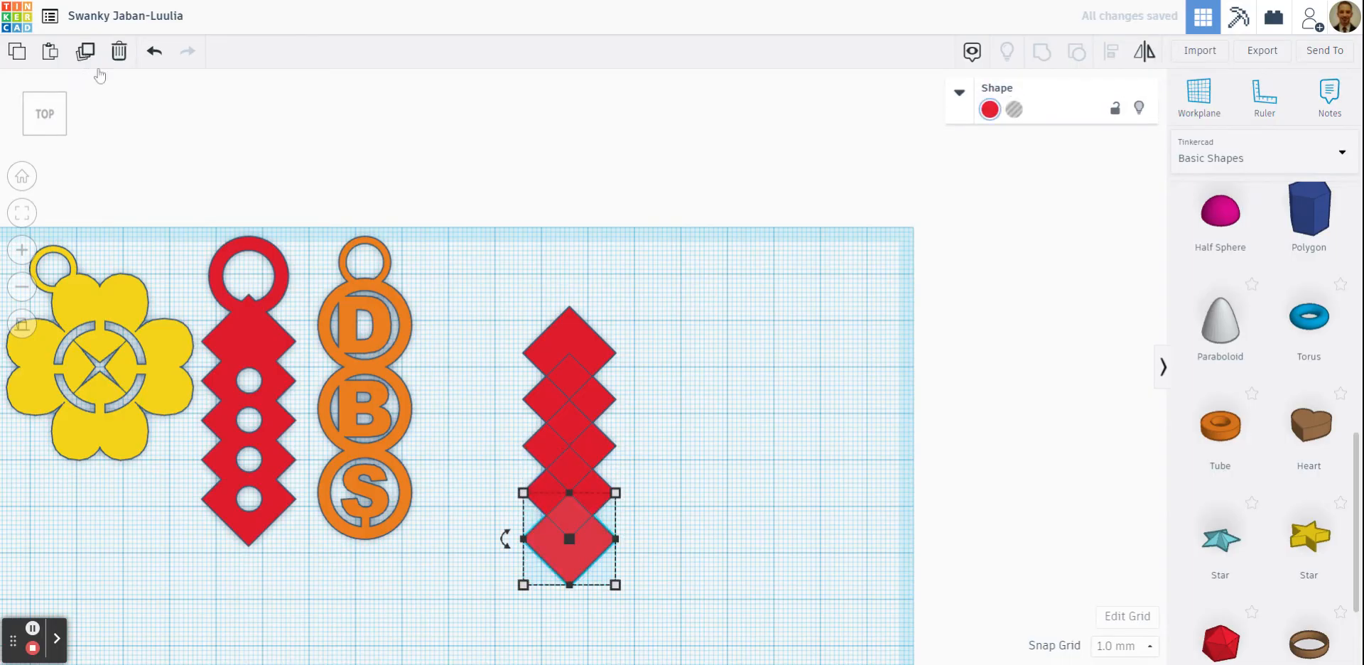
pyautogui.click(705, 397)
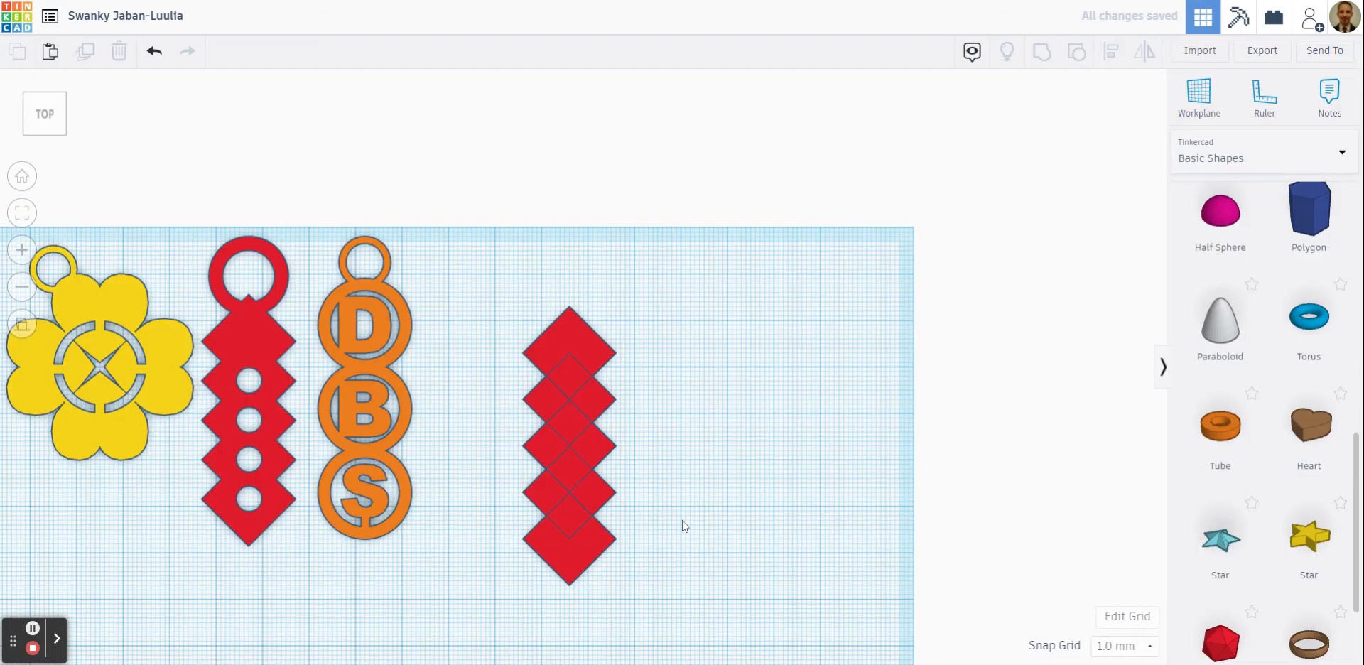
# Group the five overlapping red diamonds into one shape and return to the top view.
pyautogui.moveTo(684, 526); pyautogui.dragTo(703, 451, button='right')
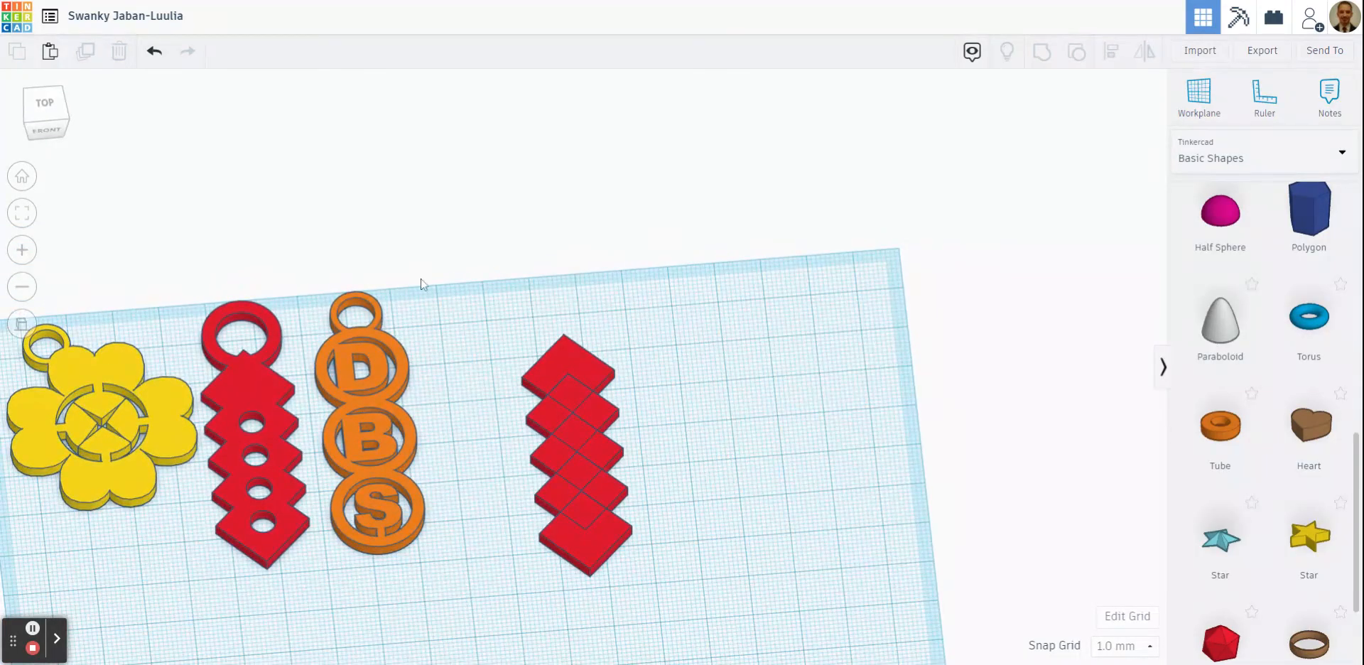
pyautogui.moveTo(481, 310); pyautogui.dragTo(722, 605)
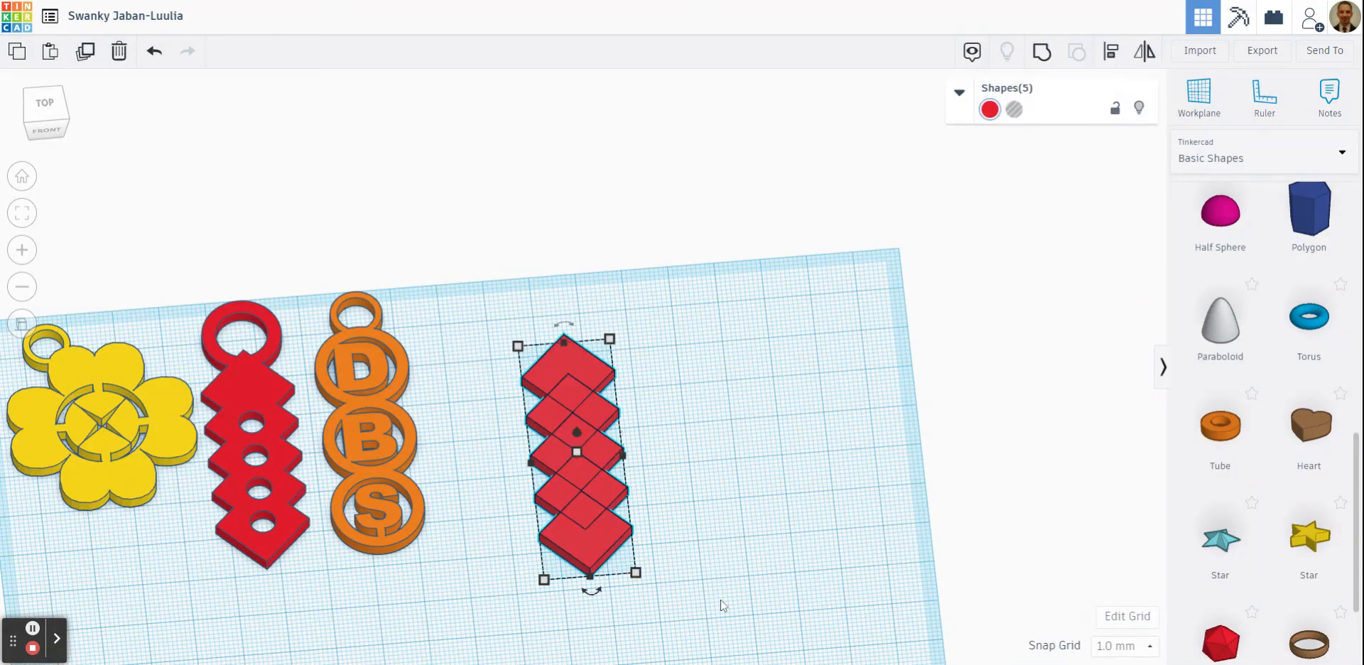
pyautogui.click(1043, 53)
pyautogui.click(777, 252)
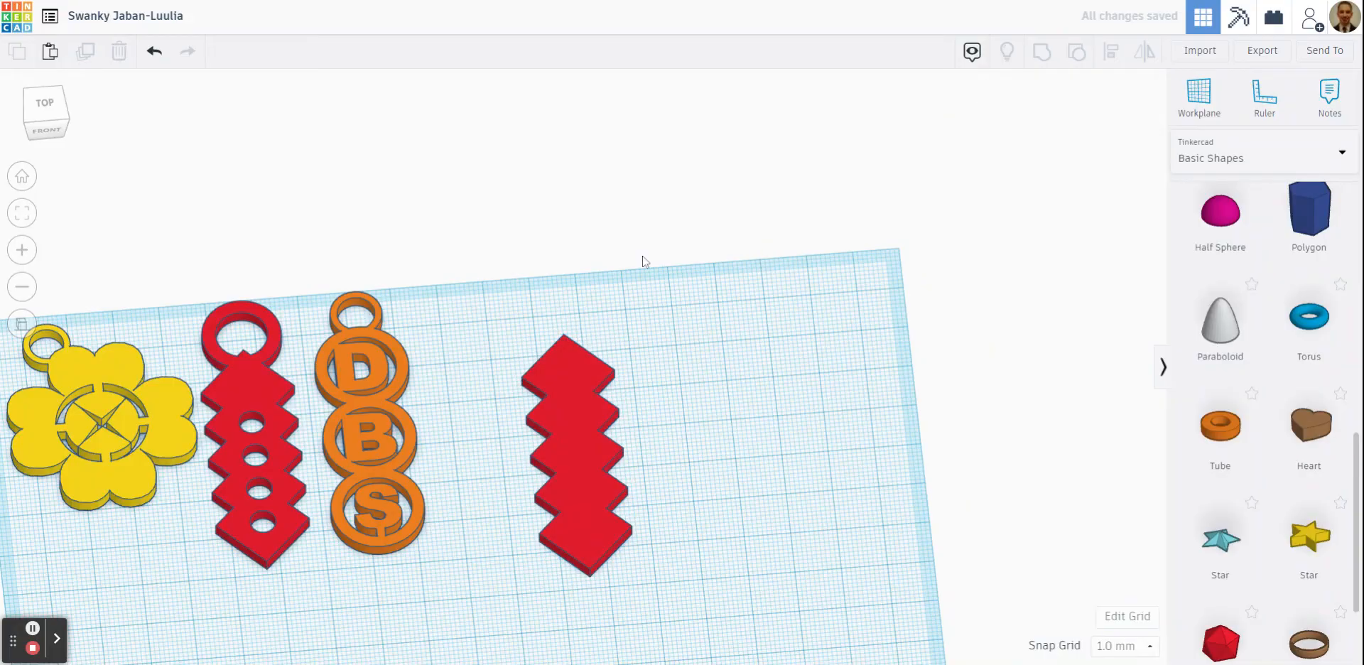
pyautogui.click(43, 103)
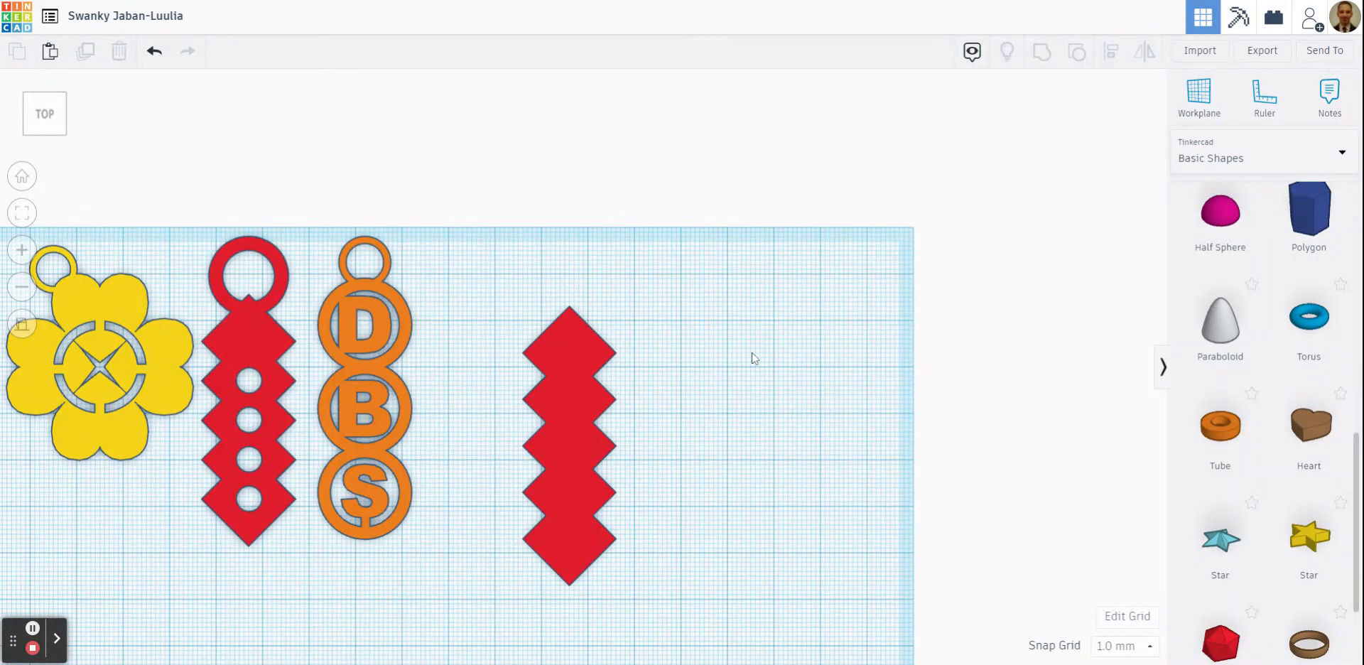
# Duplicate the grouped diamond chain in place and rotate the copy 90° in the workplane to form a cross.
pyautogui.click(582, 419)
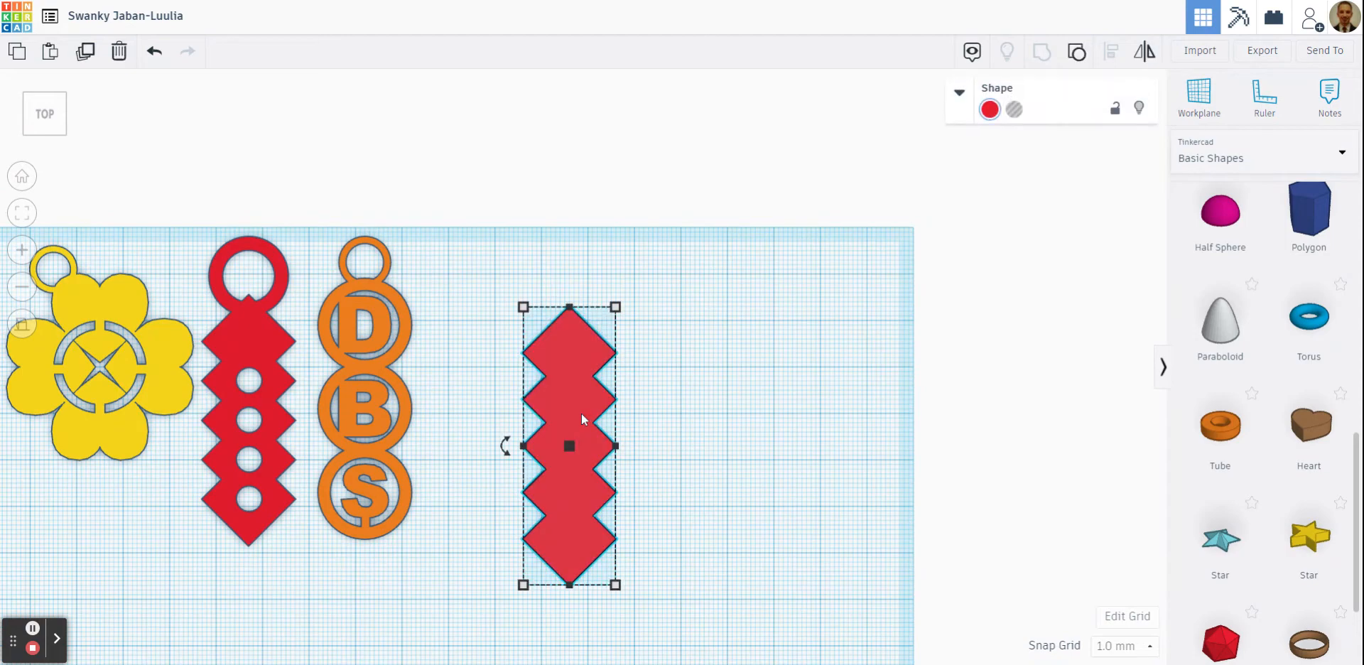
pyautogui.click(87, 54)
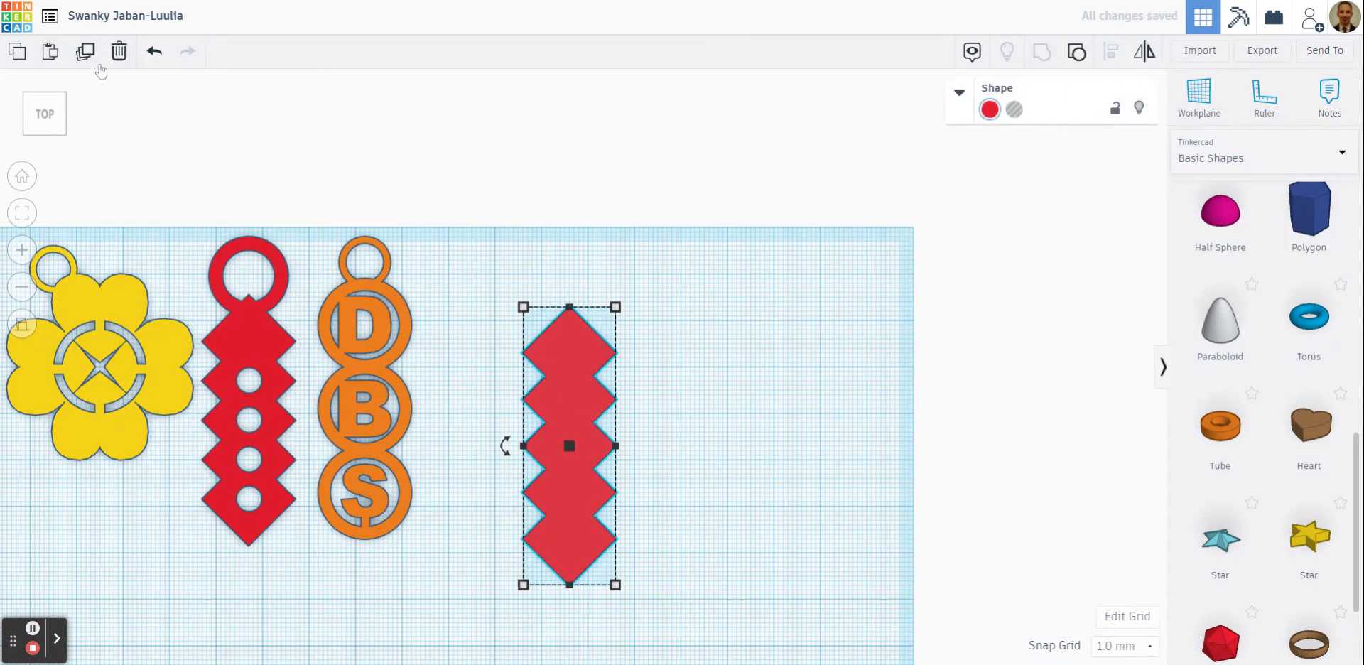
pyautogui.moveTo(502, 459)
pyautogui.moveTo(505, 458); pyautogui.dragTo(568, 513)
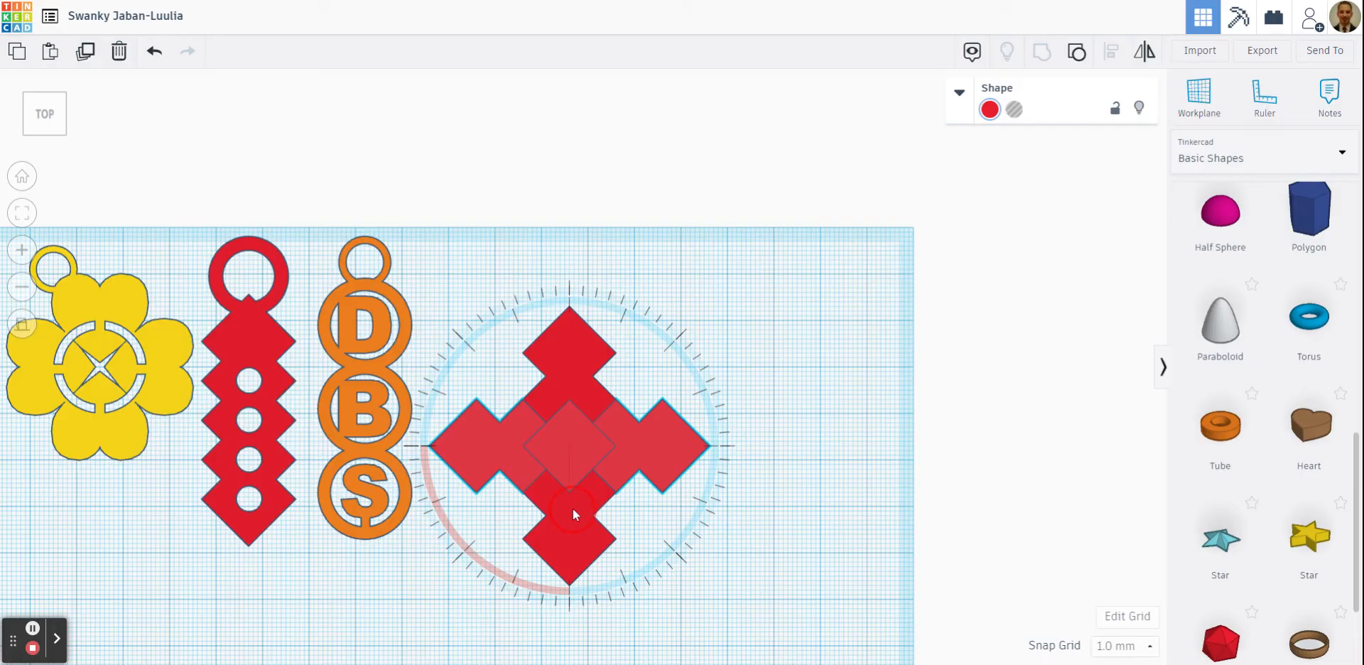
pyautogui.click(771, 519)
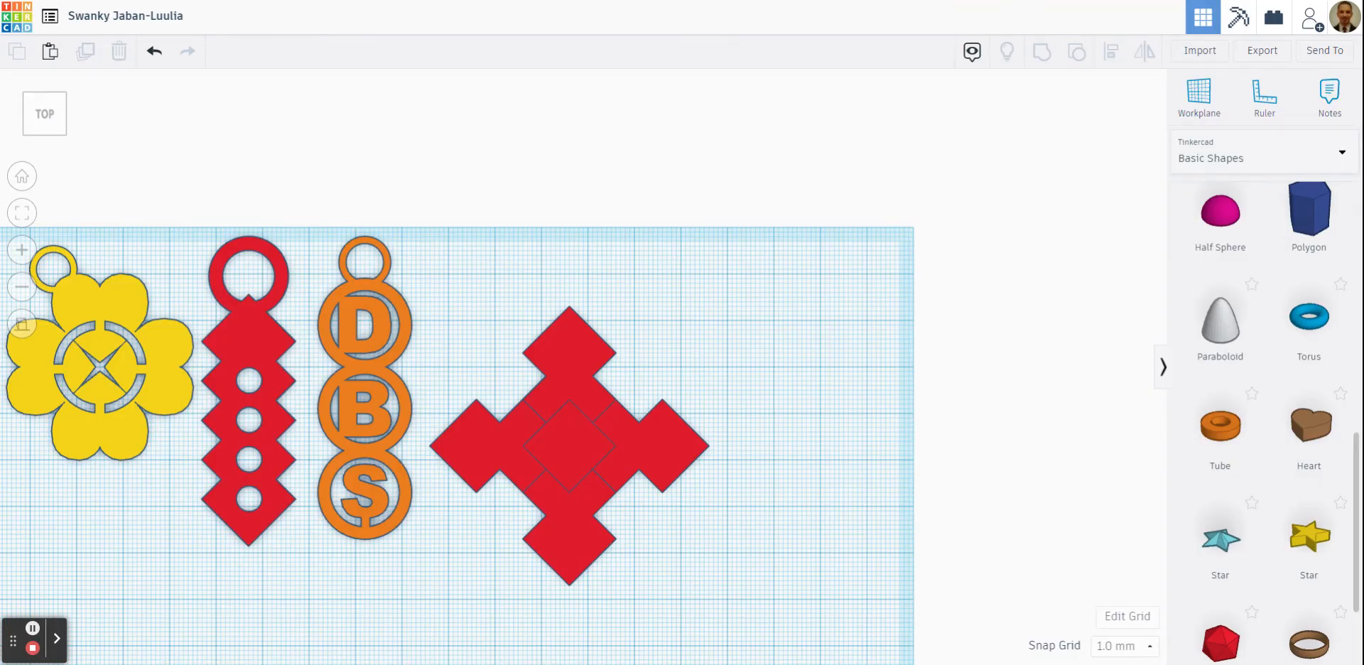
# Group the two crossed diamond chains into a single shape and return to the top view.
pyautogui.moveTo(772, 526); pyautogui.dragTo(790, 445, button='right')
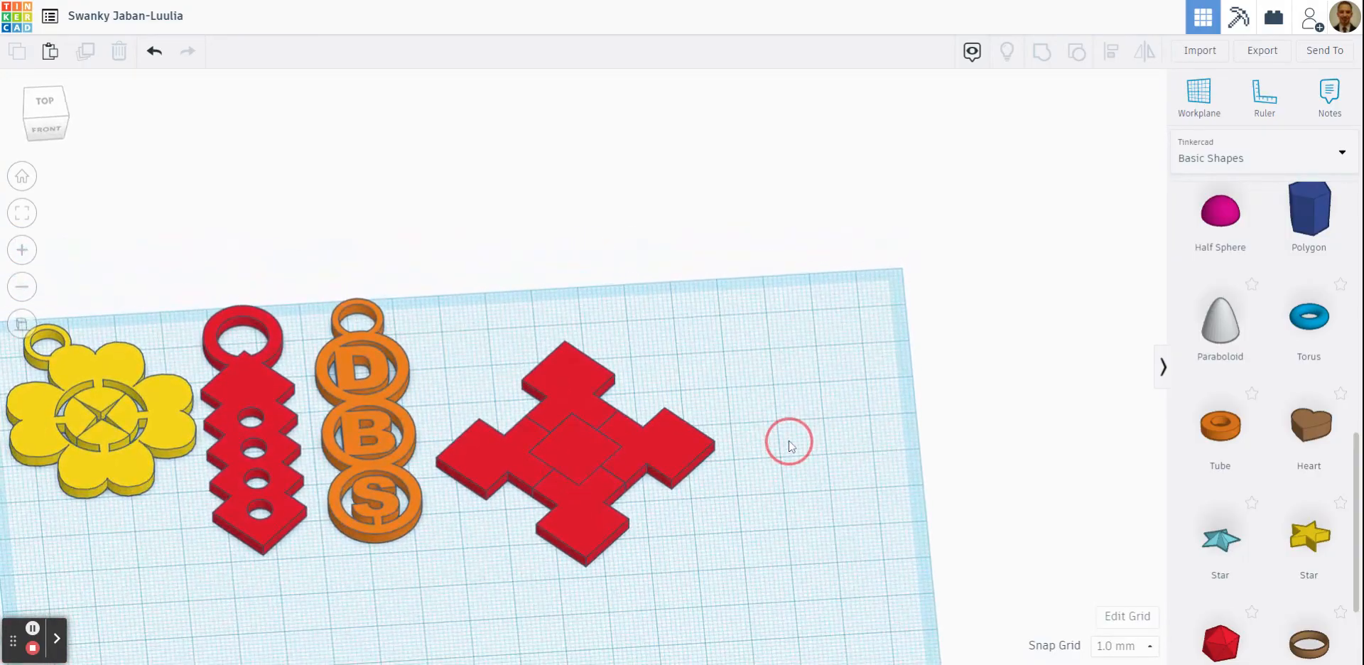
pyautogui.moveTo(455, 274); pyautogui.dragTo(761, 604)
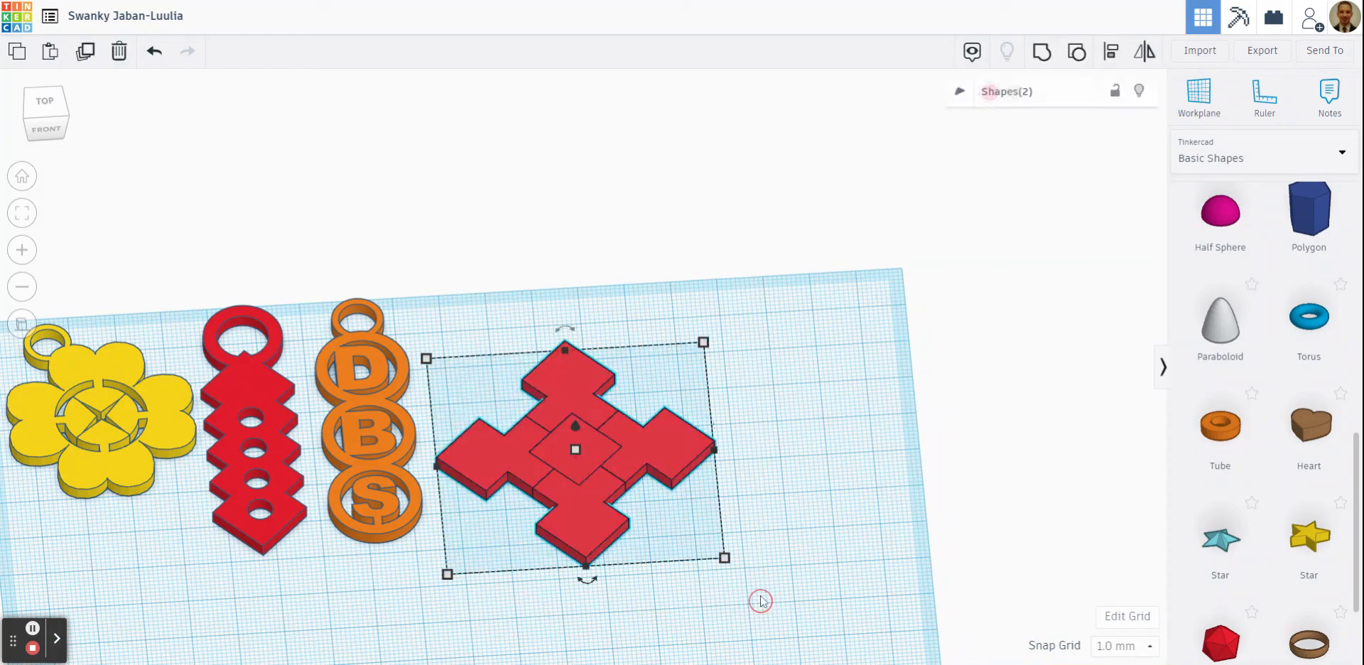
pyautogui.click(1048, 57)
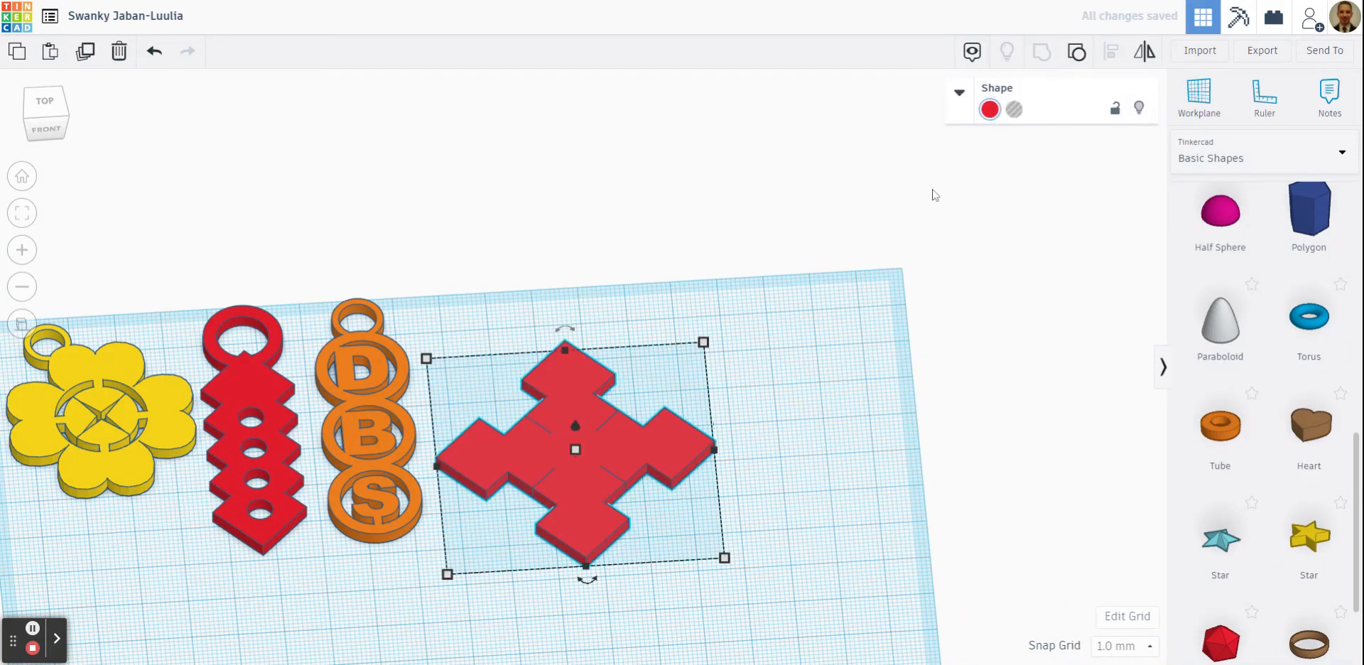
pyautogui.click(878, 239)
pyautogui.moveTo(48, 104); pyautogui.dragTo(50, 105)
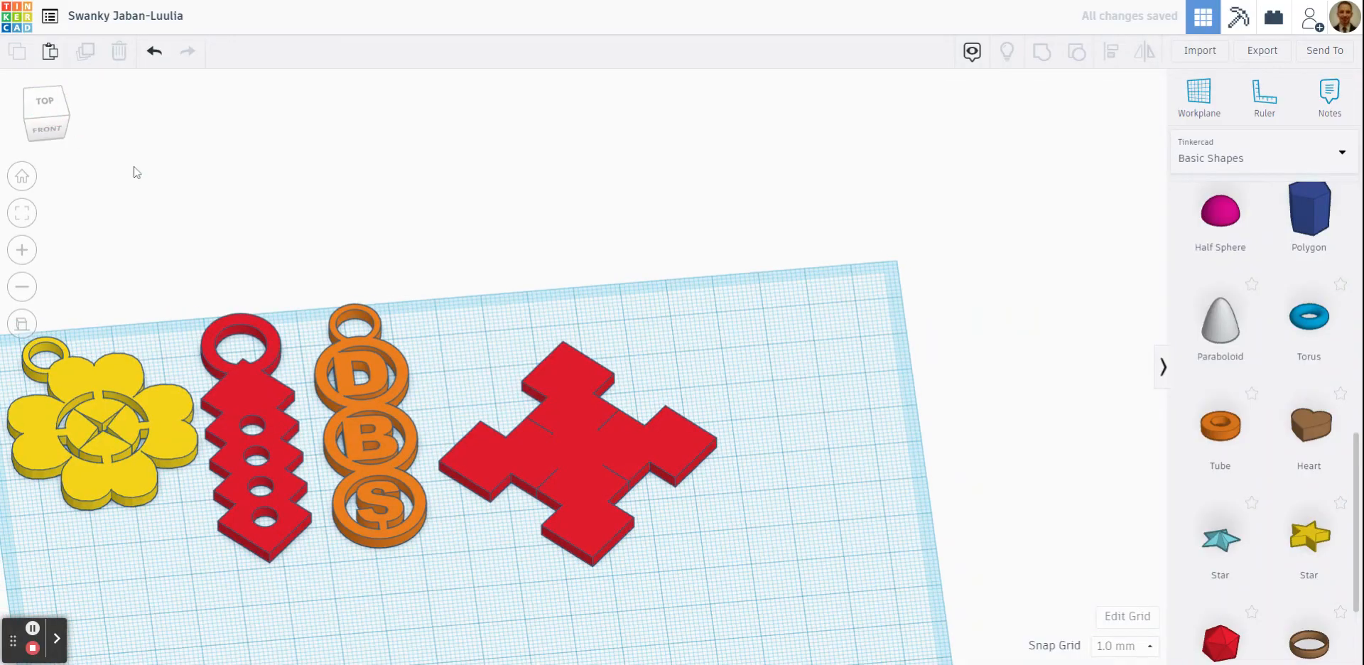
pyautogui.click(50, 107)
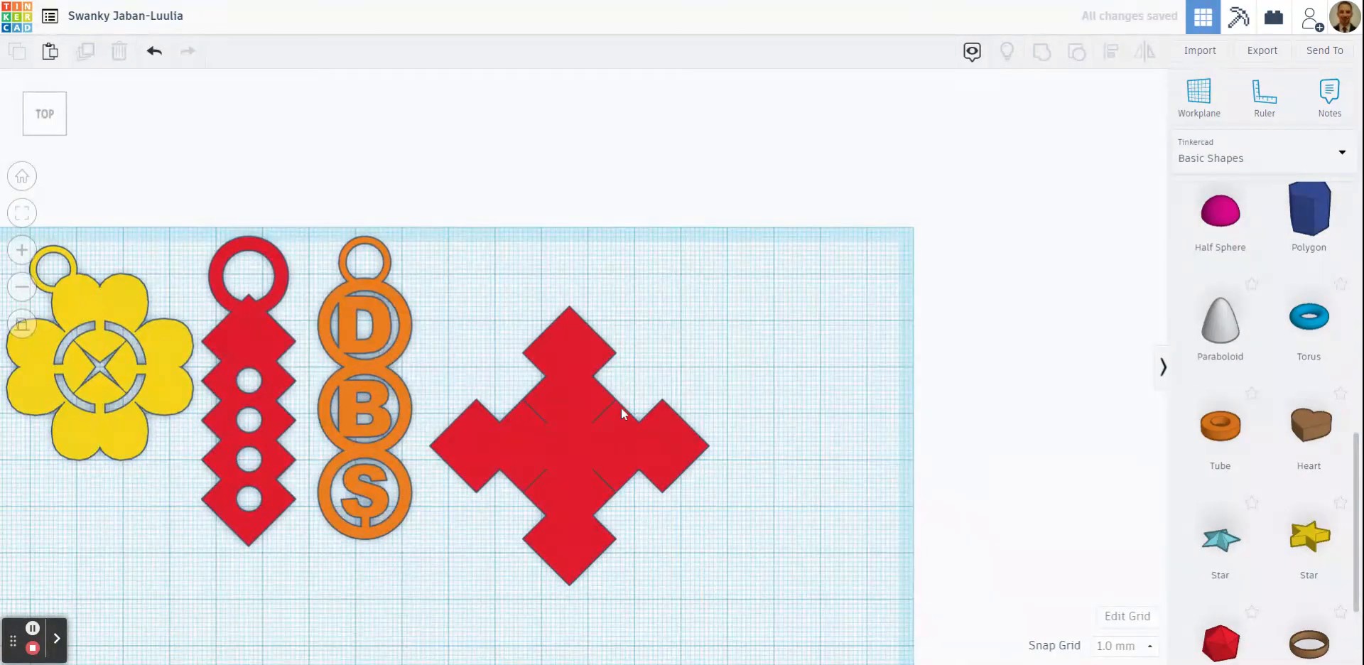
# Move the red cross about 10 mm toward the workplane's back edge, level with the example keychains.
pyautogui.scroll(2, 605, 417)
pyautogui.scroll(2, 606, 419)
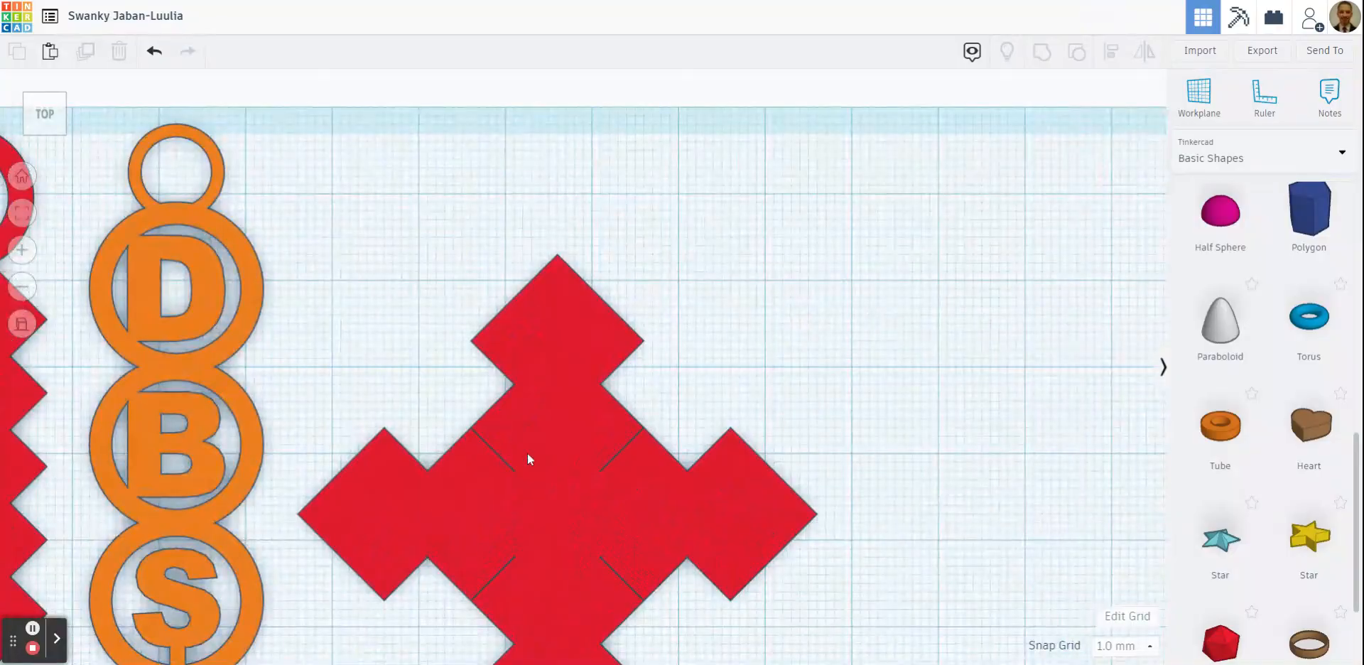
pyautogui.scroll(-4, 527, 453)
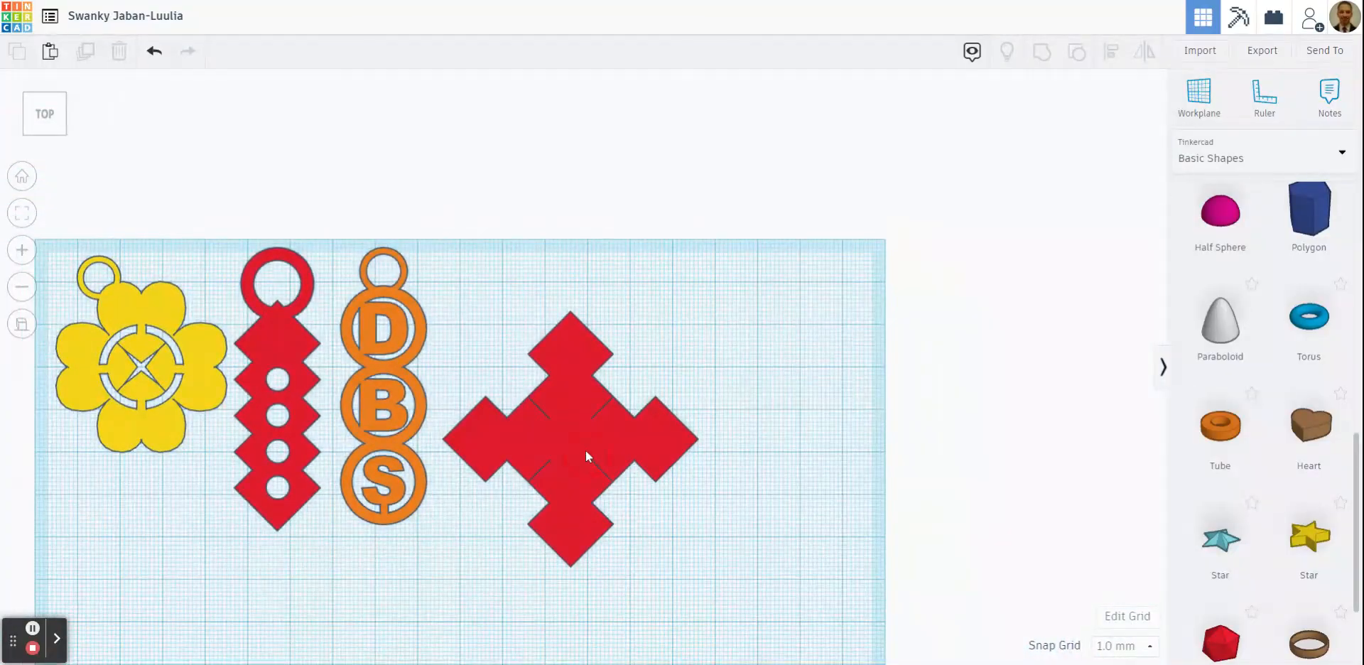
pyautogui.moveTo(586, 451); pyautogui.dragTo(592, 416)
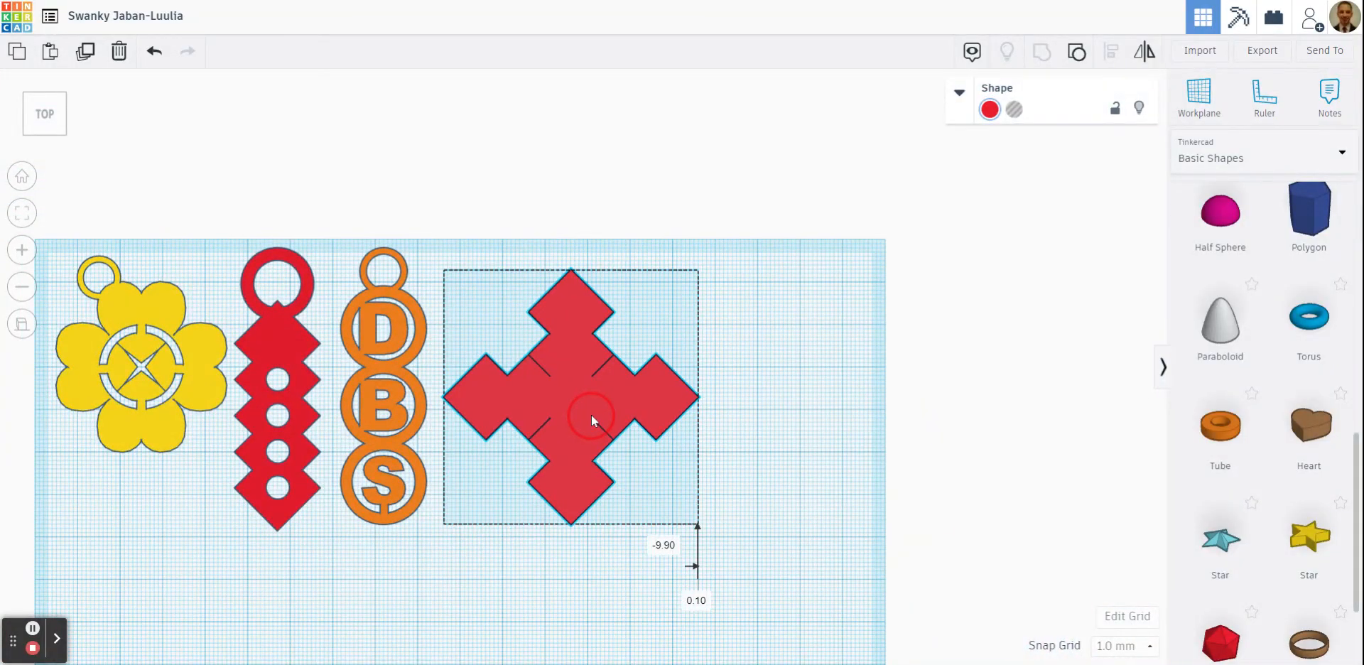
pyautogui.click(773, 373)
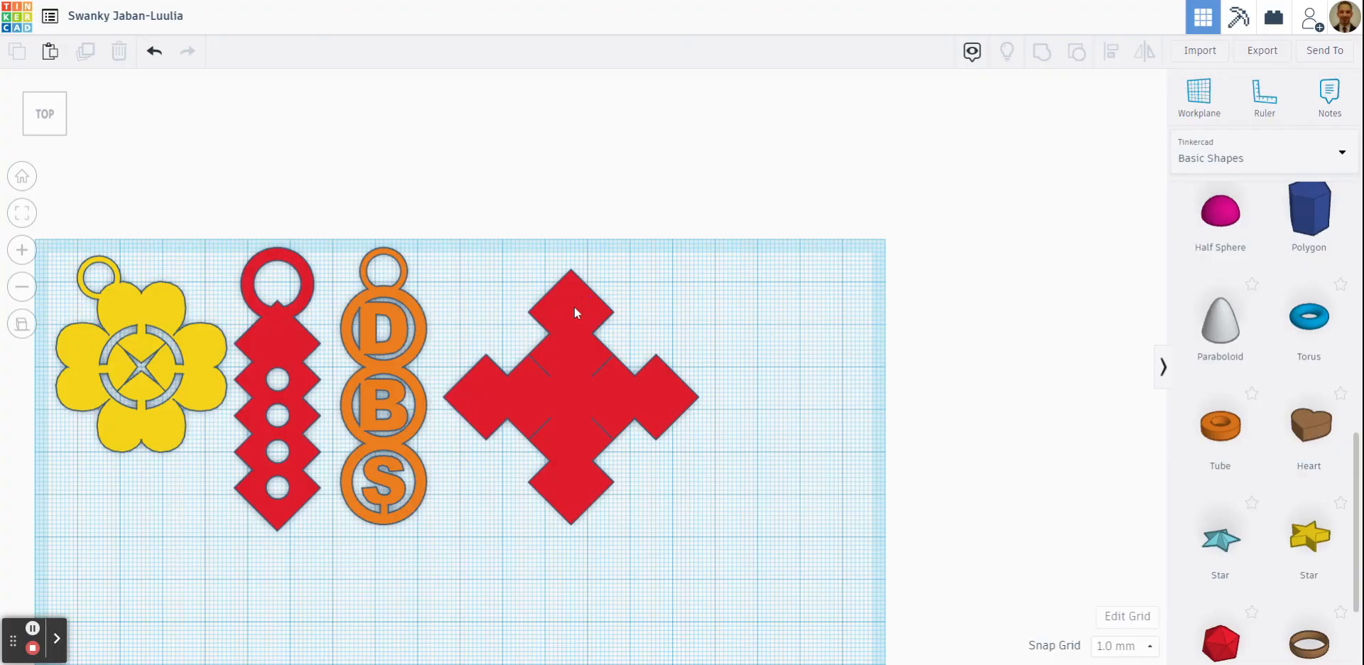
# Add an orange cylinder beside the cross's upper arm and set its sides to 64.
pyautogui.scroll(10, 1258, 378)
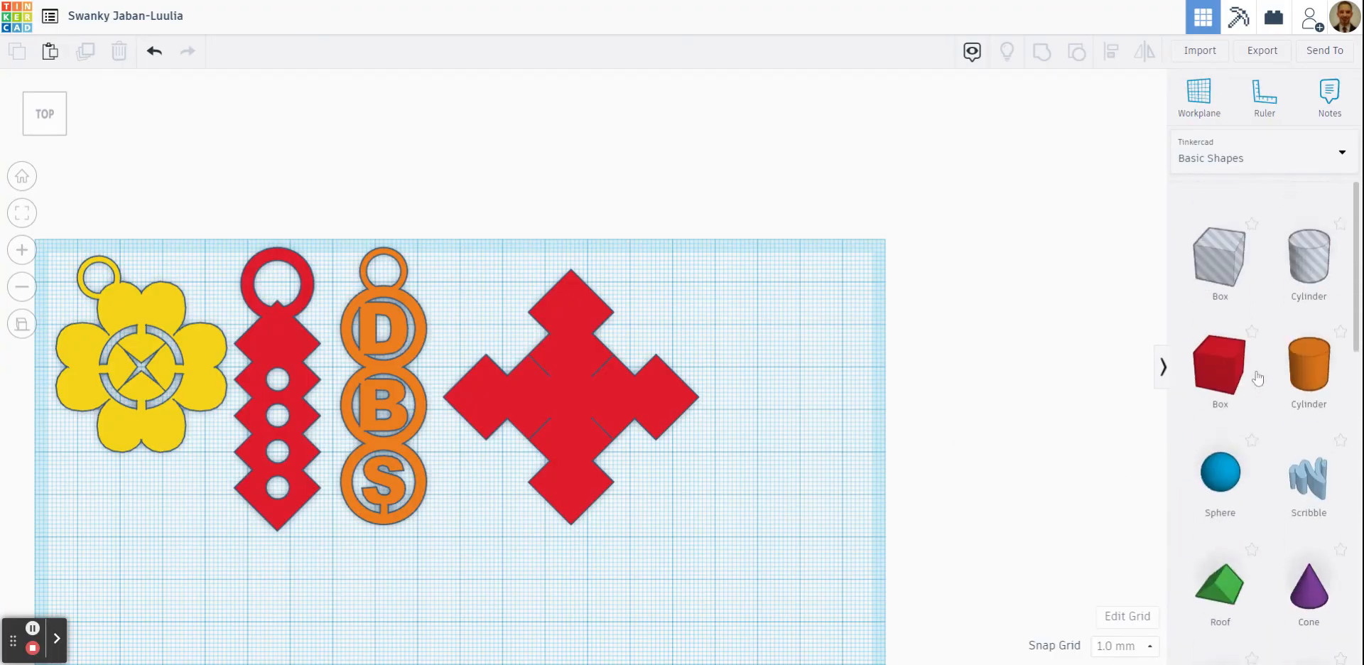
pyautogui.scroll(-1, 1258, 378)
pyautogui.moveTo(1310, 347); pyautogui.dragTo(728, 338)
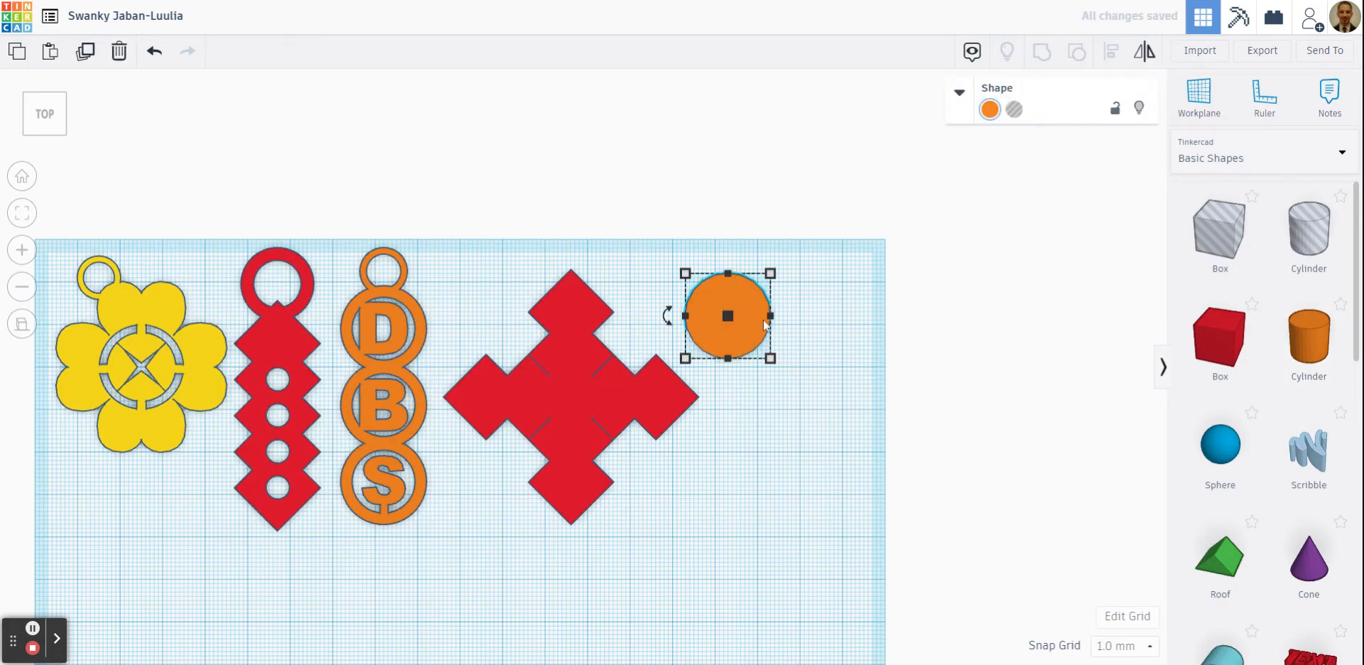
pyautogui.click(959, 93)
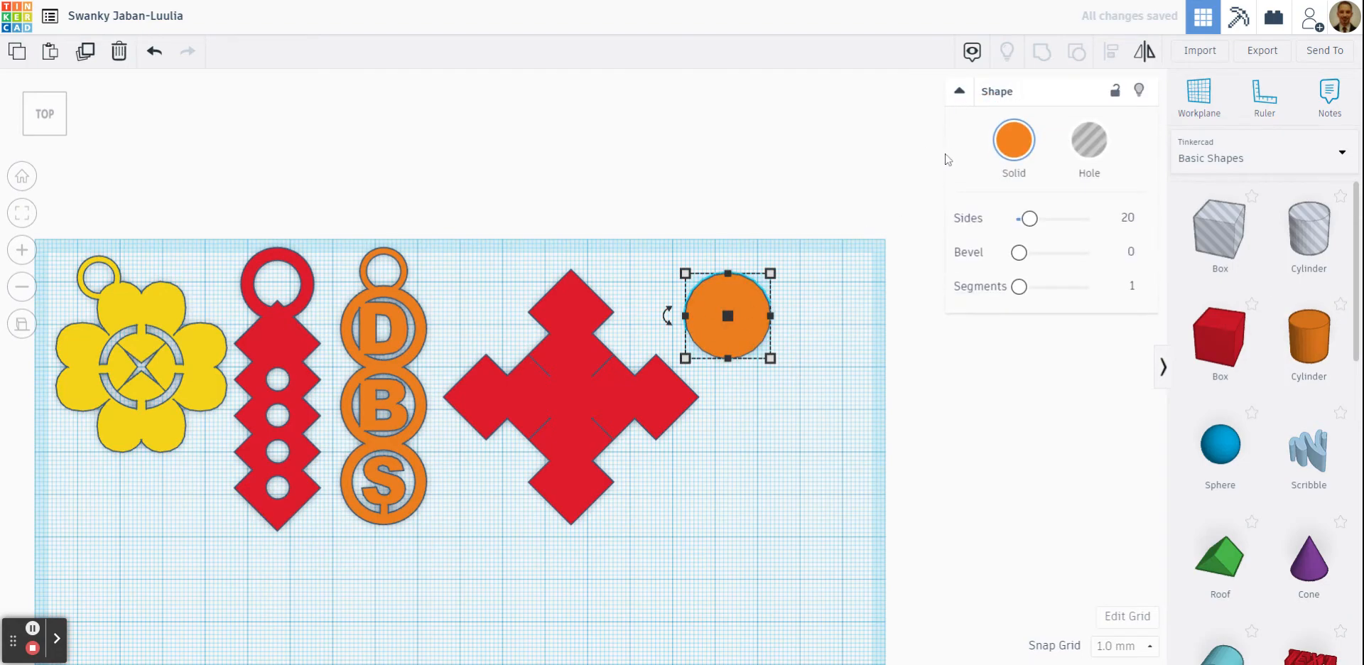
pyautogui.moveTo(1030, 218); pyautogui.dragTo(1117, 226)
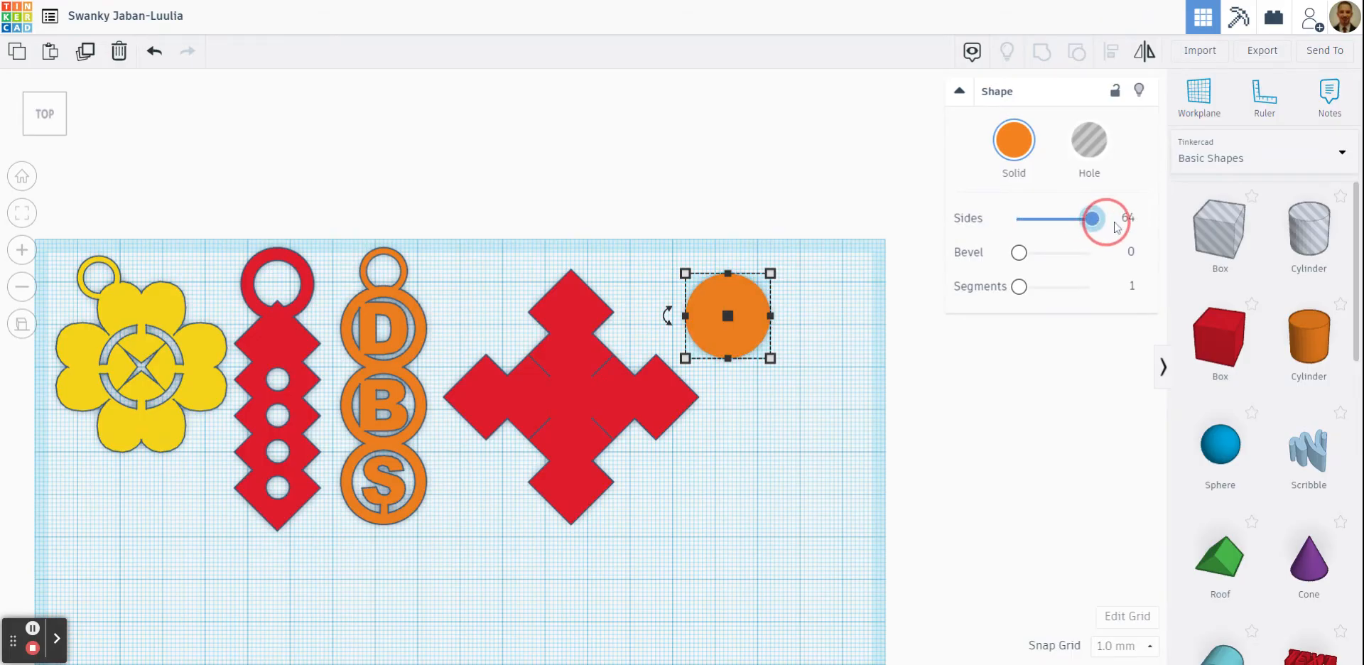
pyautogui.click(916, 344)
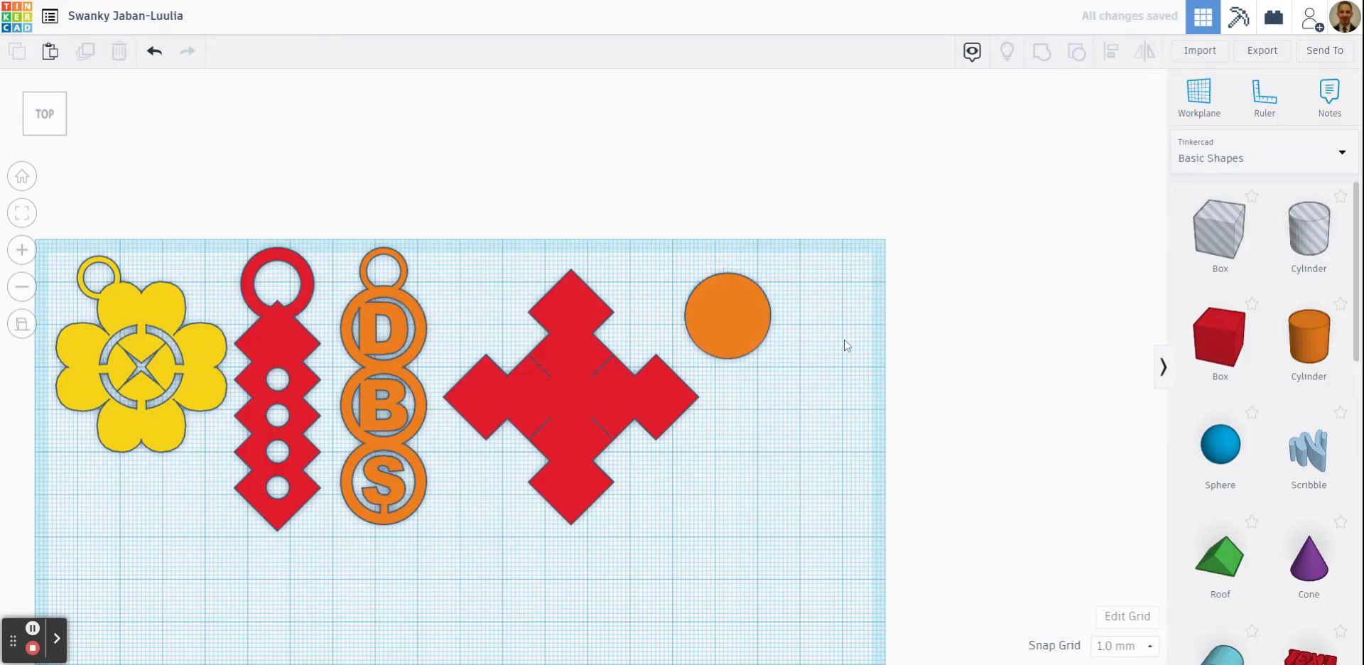
# Shrink the orange cylinder to a small circle and place it near the centre of the cross's upper diamond.
pyautogui.click(746, 347)
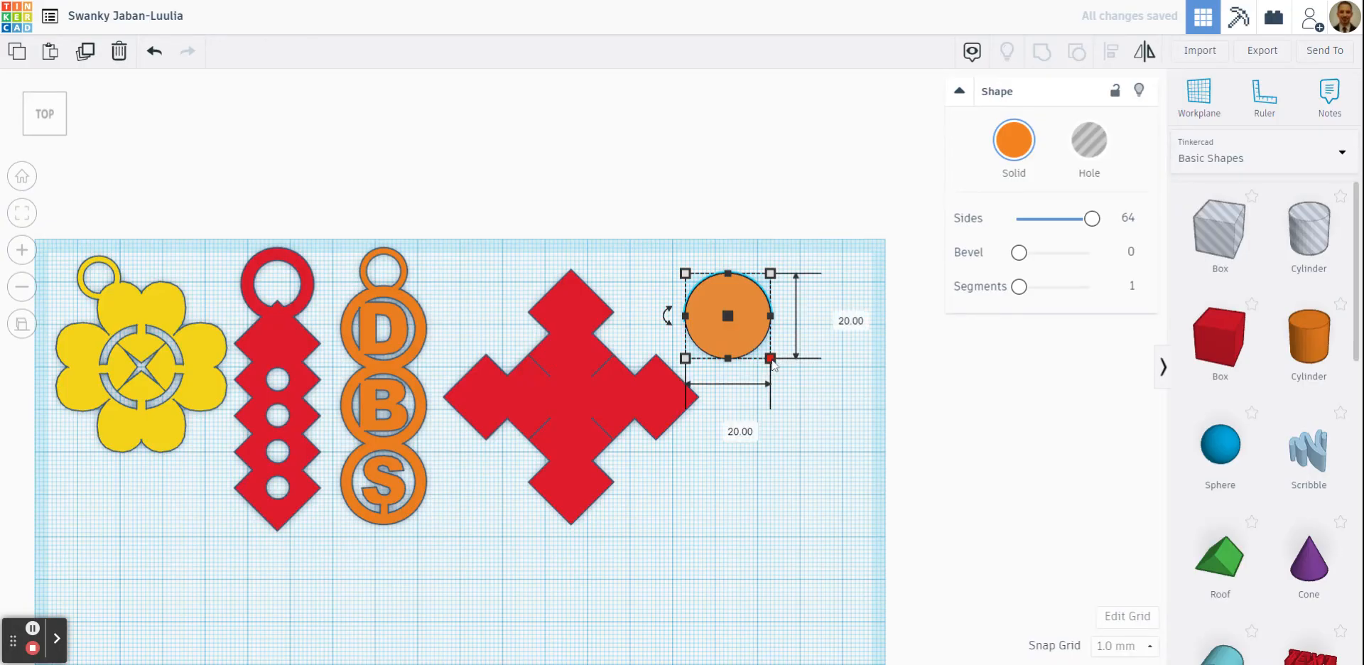
pyautogui.moveTo(772, 359); pyautogui.dragTo(572, 316)
pyautogui.click(747, 345)
pyautogui.click(696, 360)
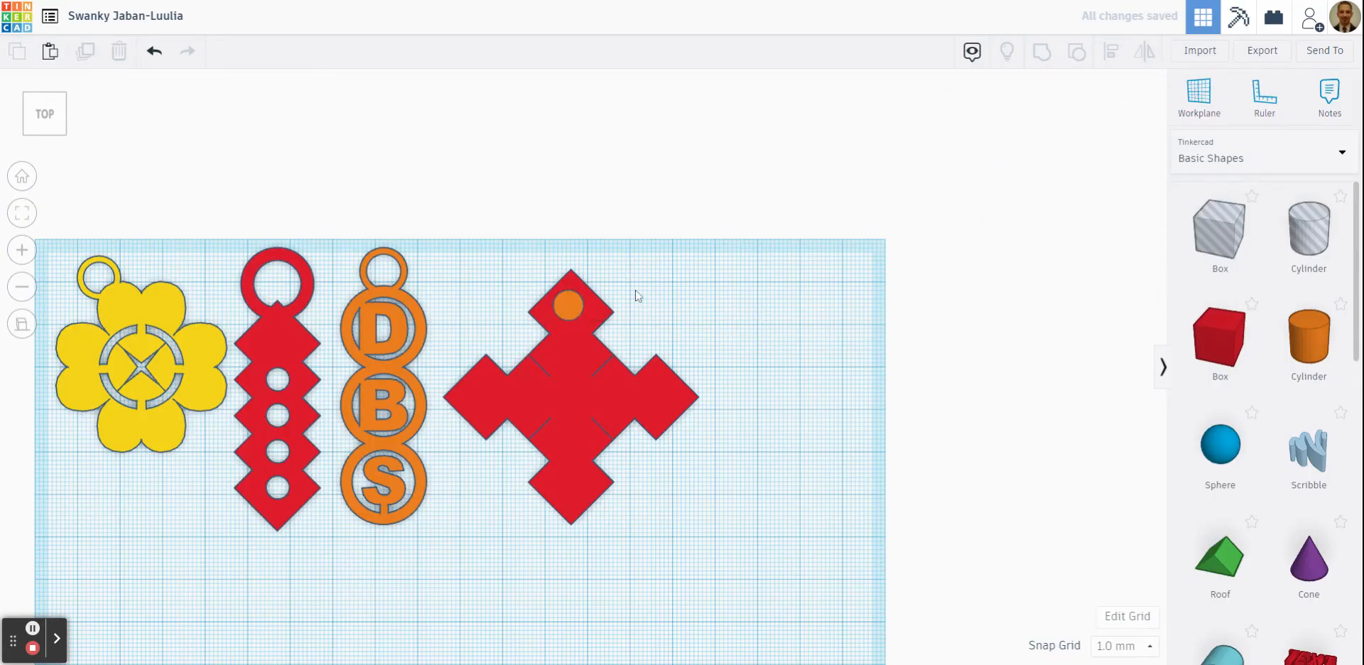
pyautogui.scroll(2, 636, 296)
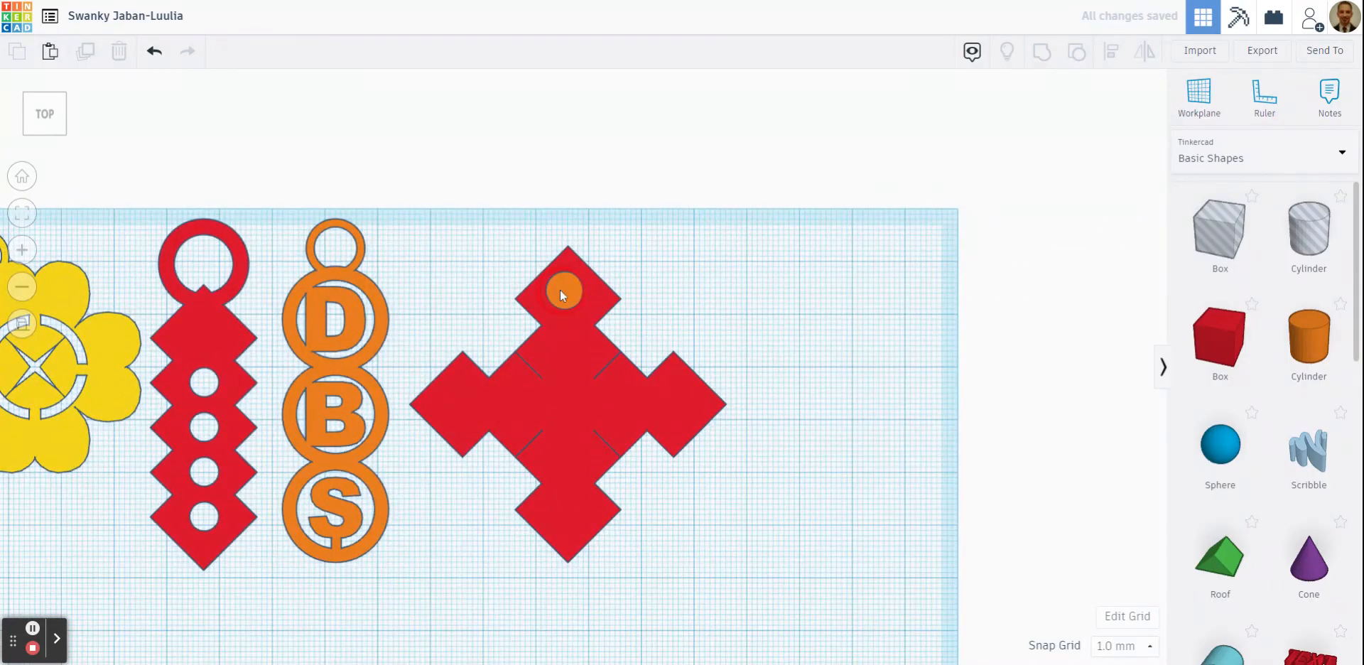
pyautogui.moveTo(562, 296)
pyautogui.mouseDown()
pyautogui.moveTo(581, 301)
pyautogui.moveTo(547, 344)
pyautogui.moveTo(592, 343)
pyautogui.moveTo(577, 313)
pyautogui.moveTo(619, 298)
pyautogui.moveTo(570, 299)
pyautogui.mouseUp()
pyautogui.click(676, 262)
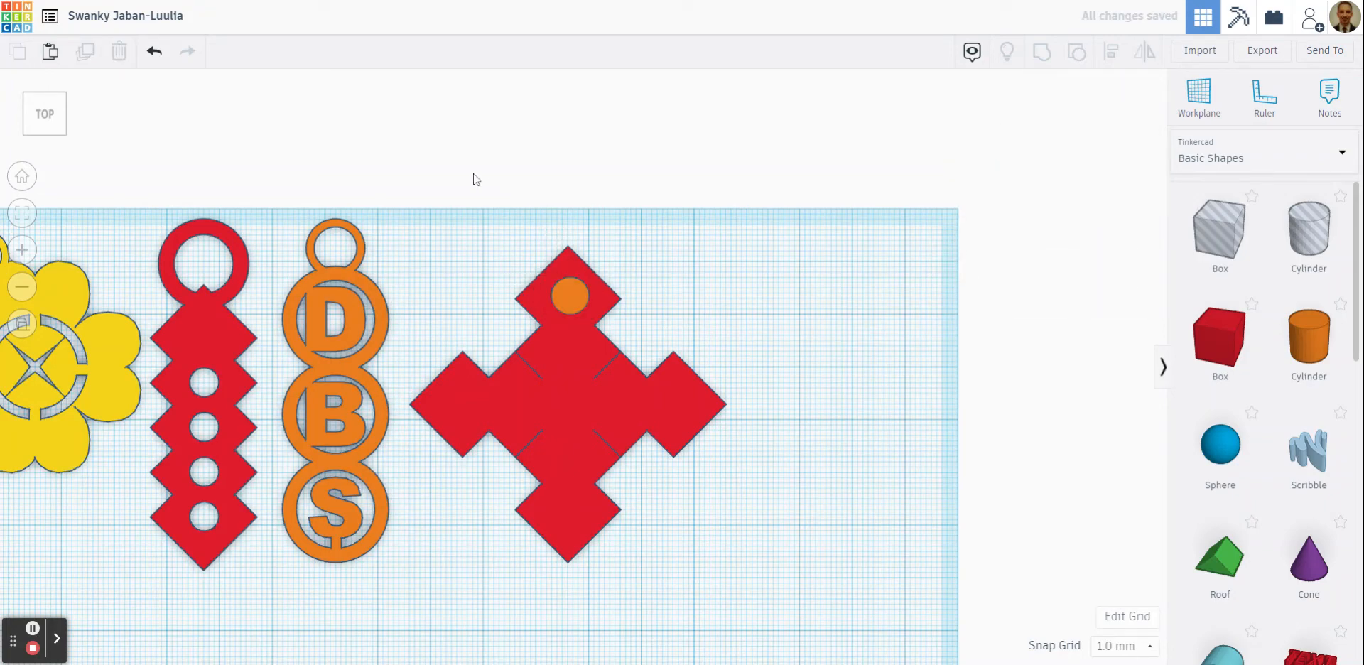
# Align the cylinder with the cross's vertical centreline, and try the middle and upper-edge alignments along its length.
pyautogui.moveTo(473, 174); pyautogui.dragTo(774, 627)
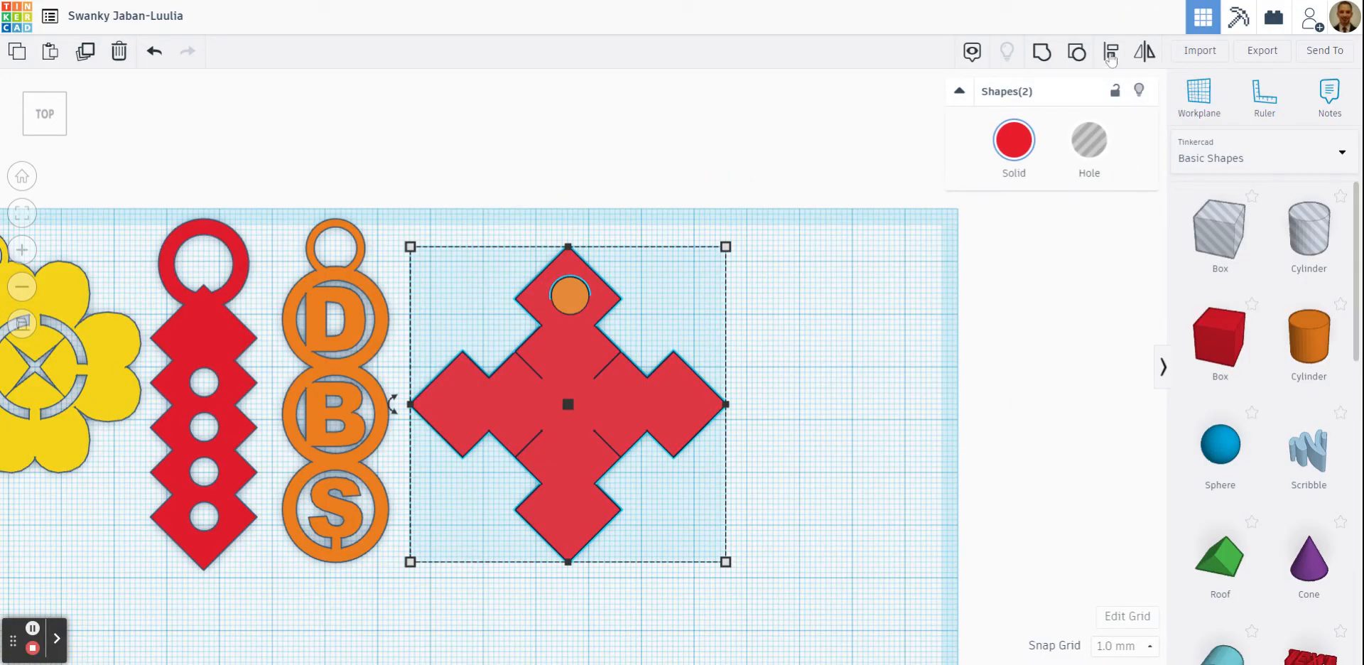
pyautogui.click(1112, 53)
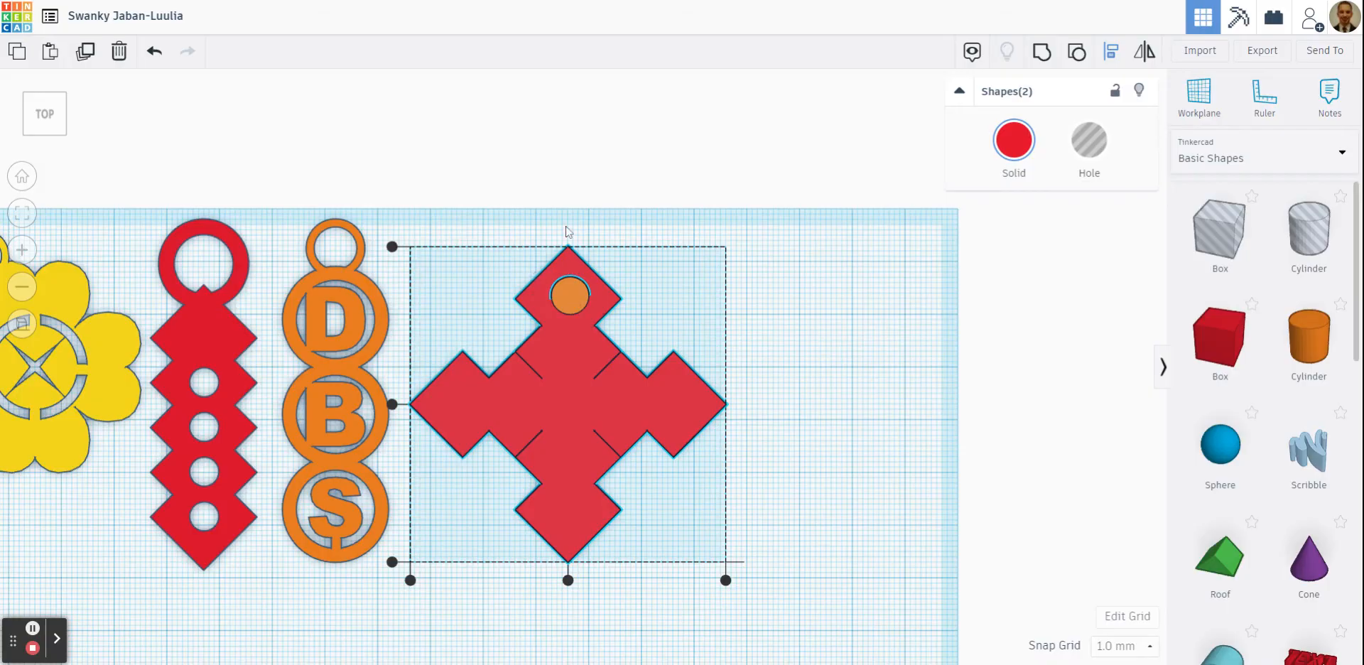
pyautogui.click(568, 582)
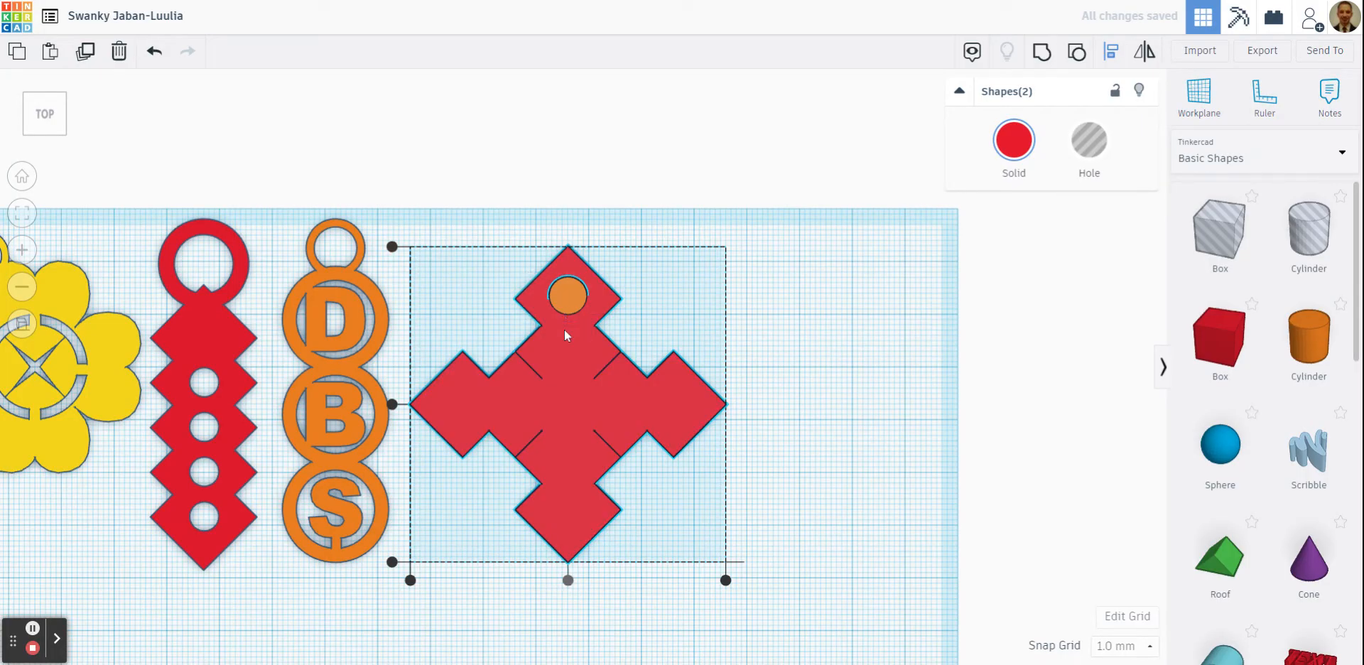
pyautogui.click(392, 404)
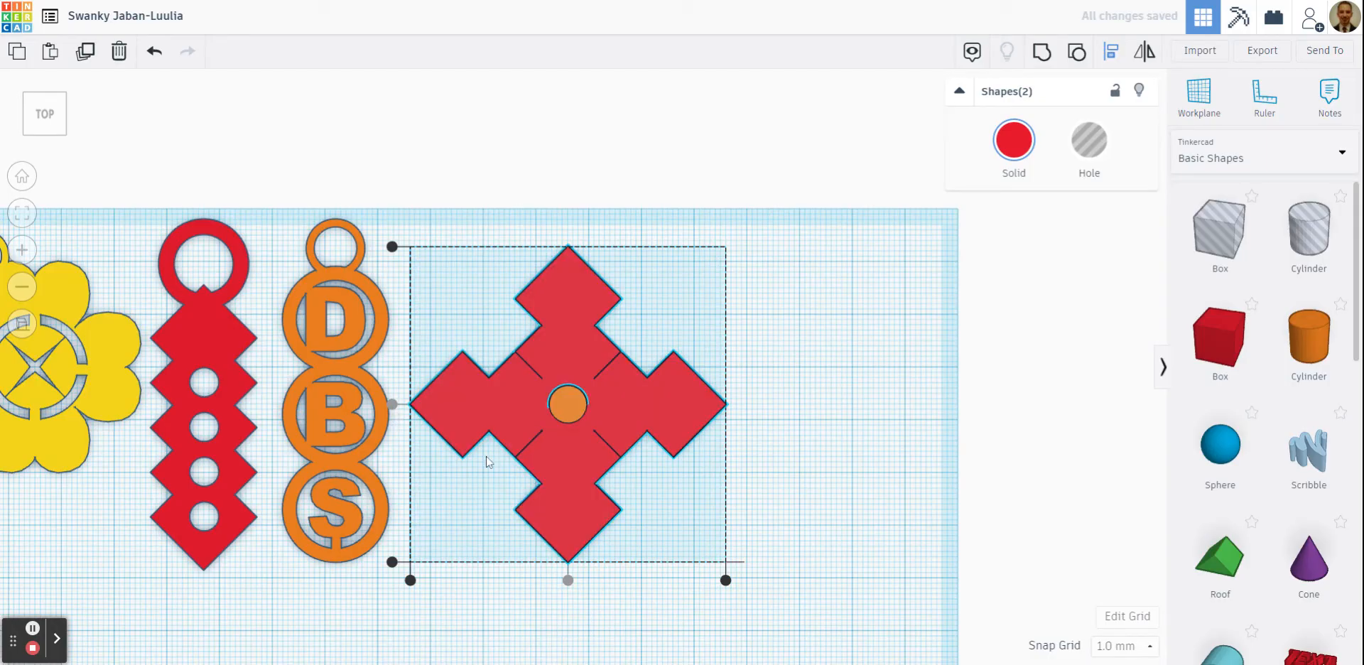
pyautogui.click(392, 246)
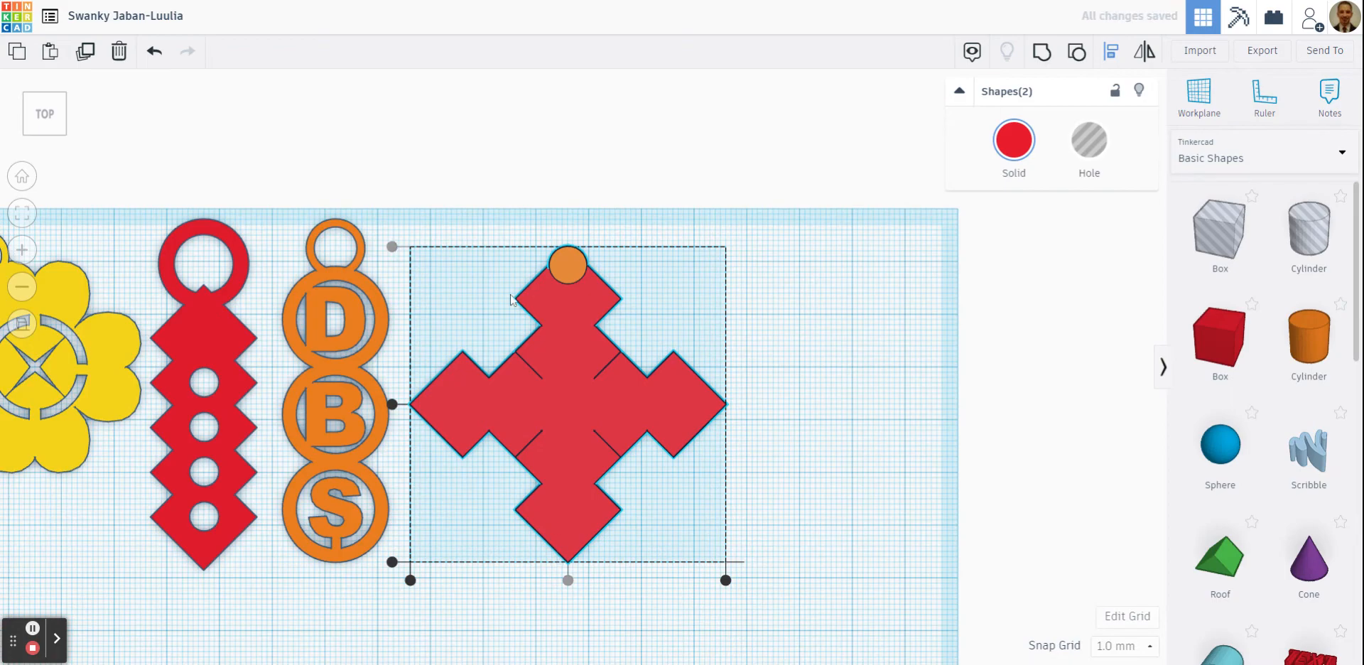
# Move the orange cylinder down from the cross's upper tip into the upper diamond and check its alignment with the vertical centreline.
pyautogui.click(652, 279)
pyautogui.click(568, 269)
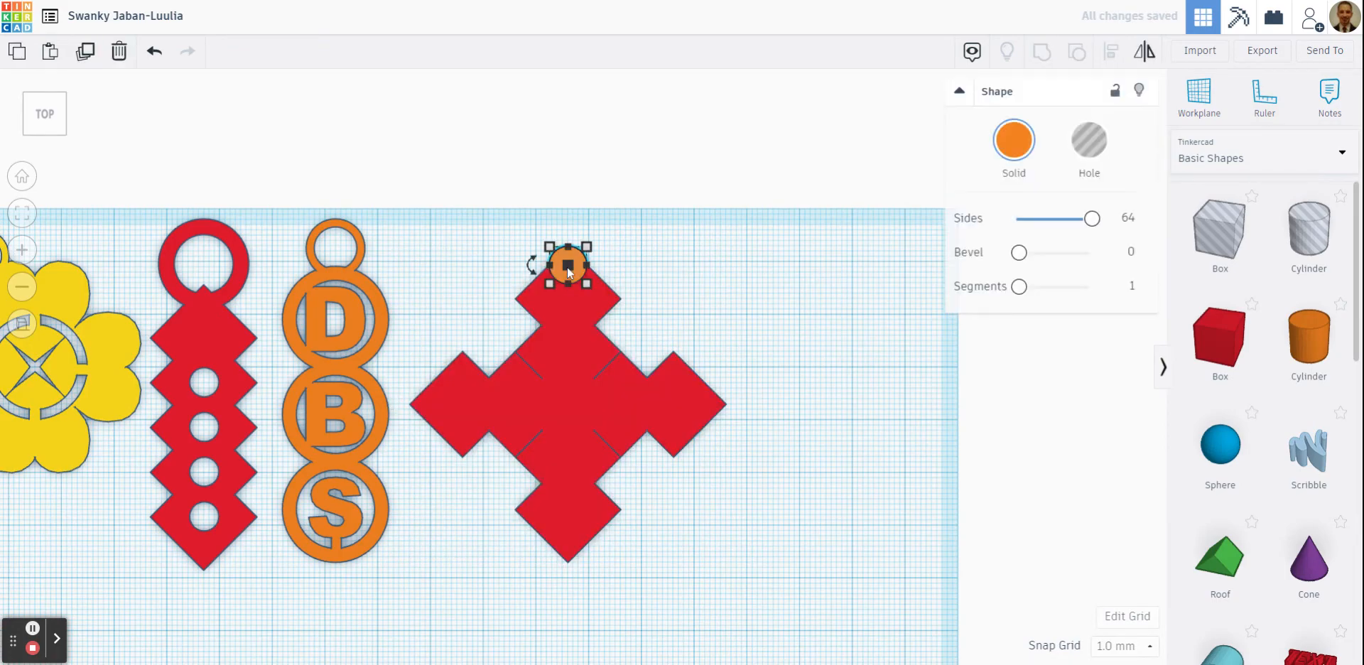
pyautogui.moveTo(568, 270); pyautogui.dragTo(569, 296)
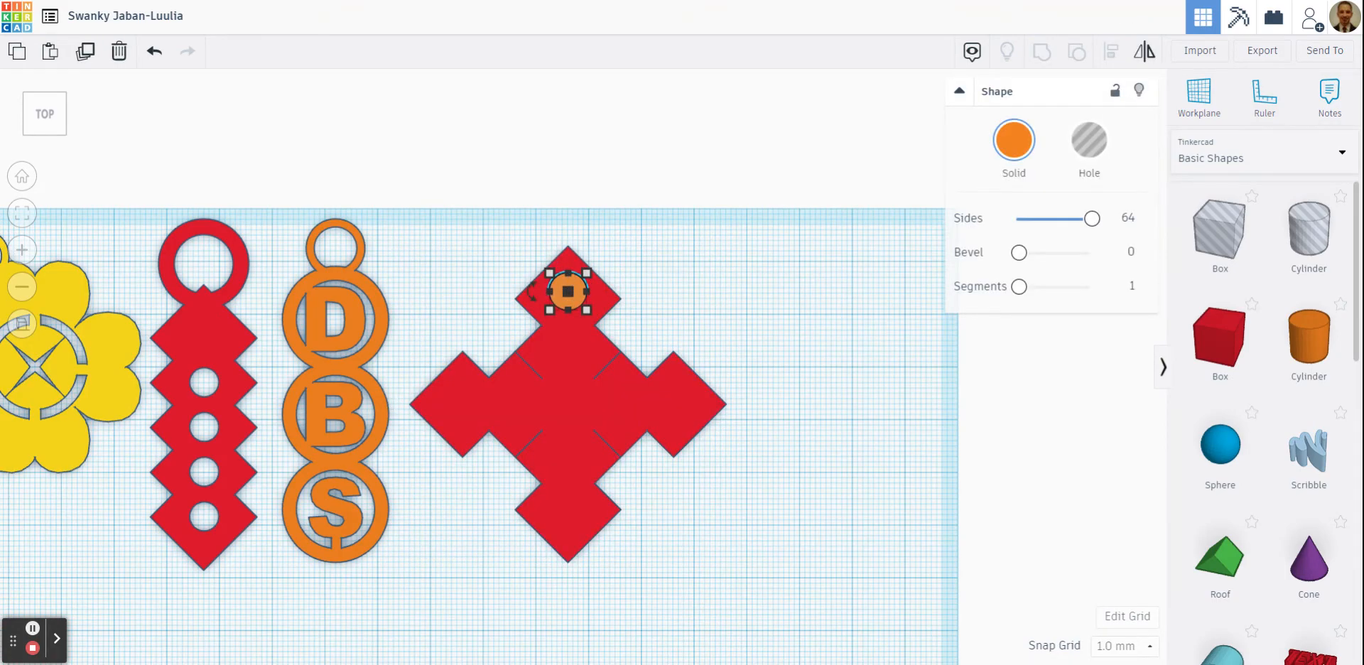
pyautogui.click(857, 340)
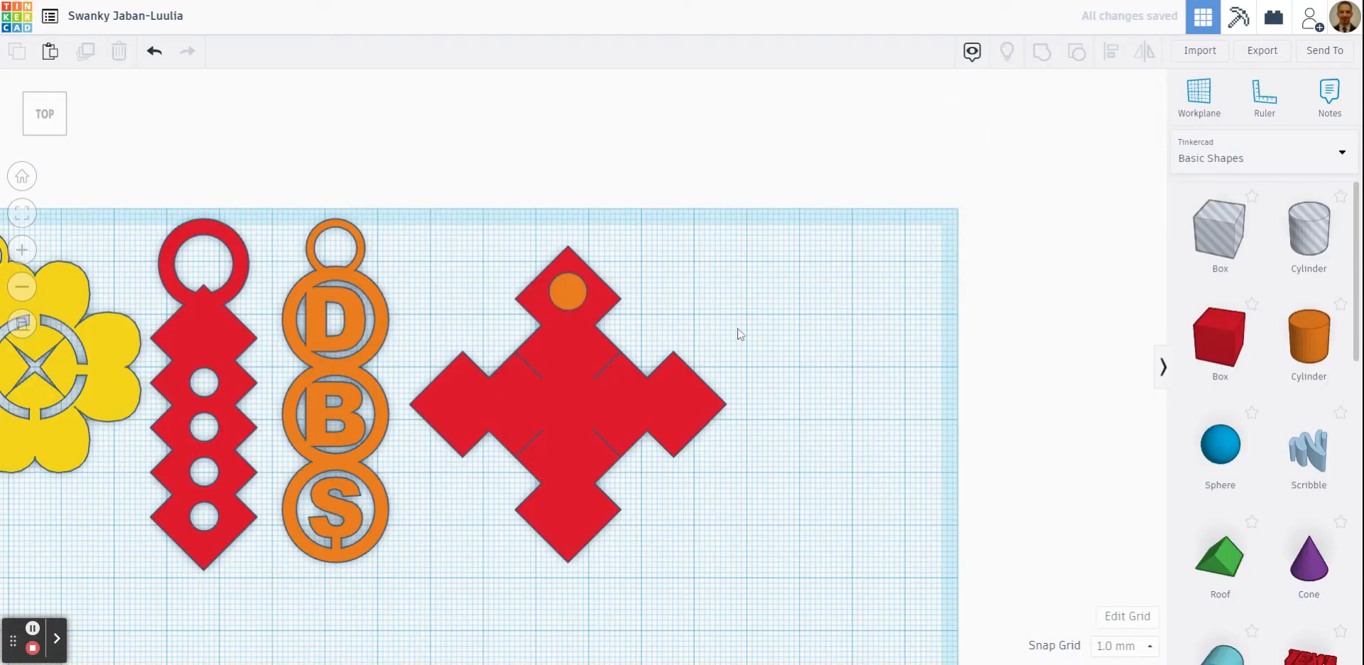
pyautogui.moveTo(478, 166); pyautogui.dragTo(693, 602)
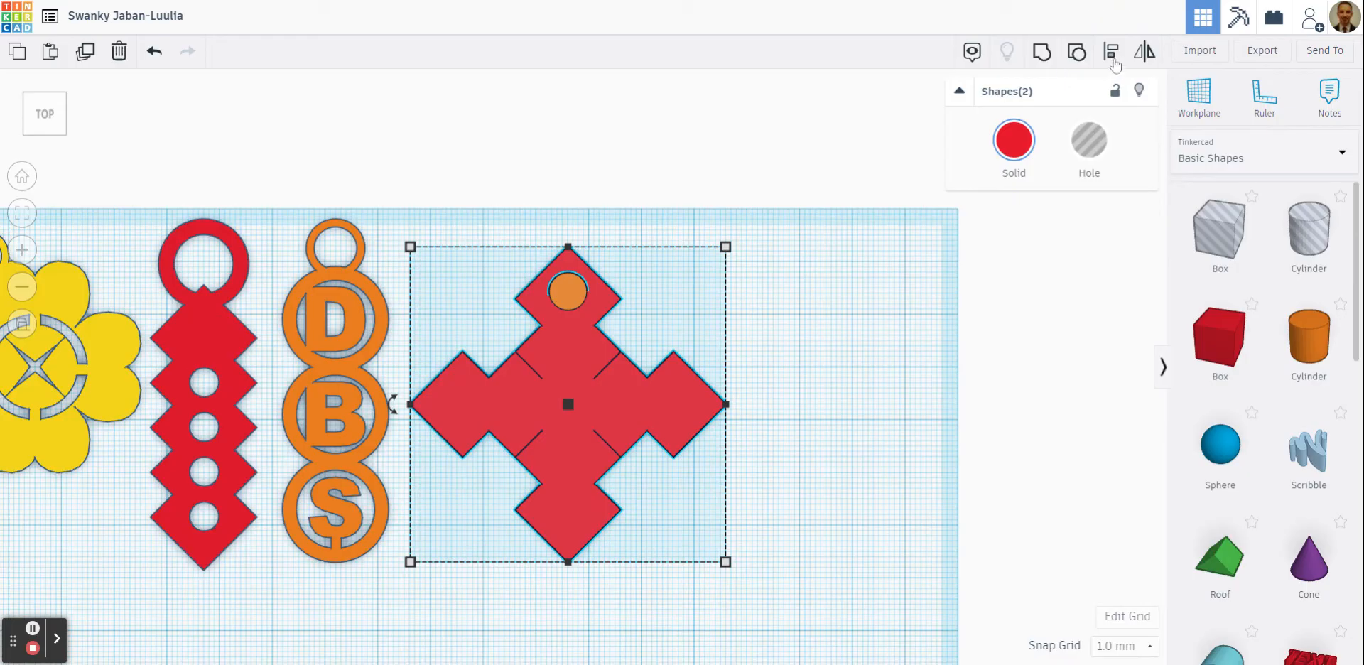
pyautogui.click(1113, 53)
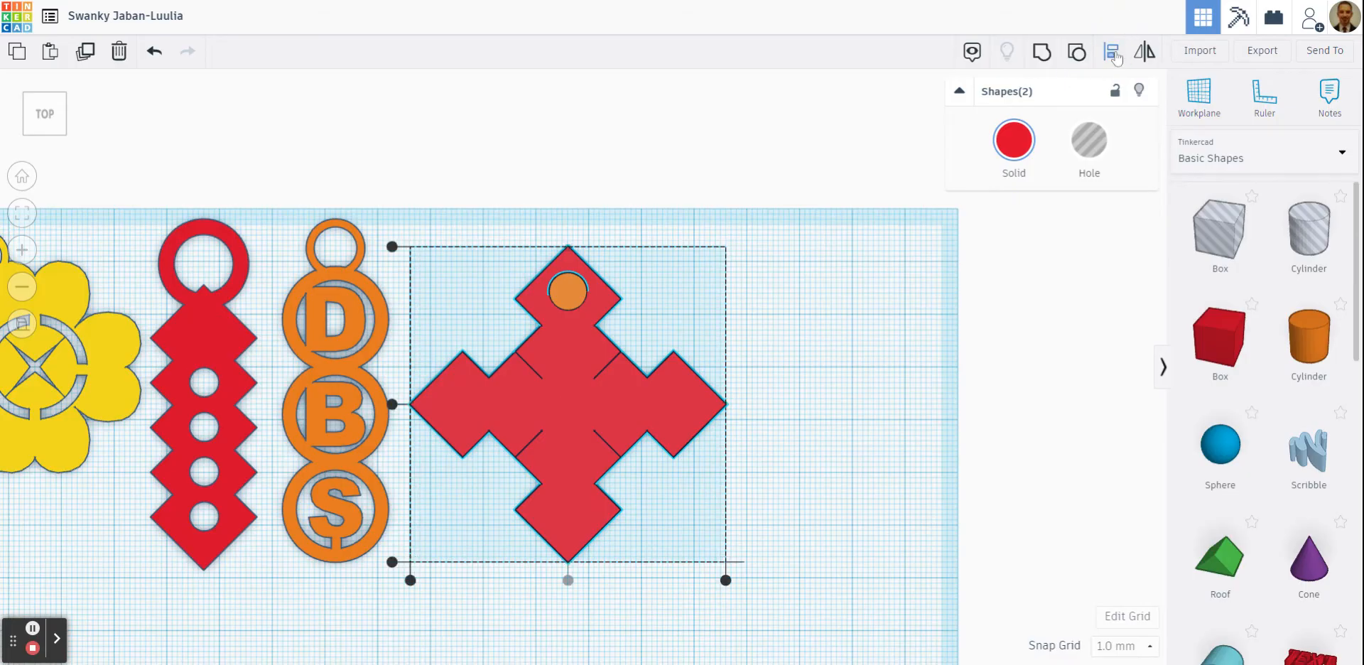
pyautogui.click(816, 266)
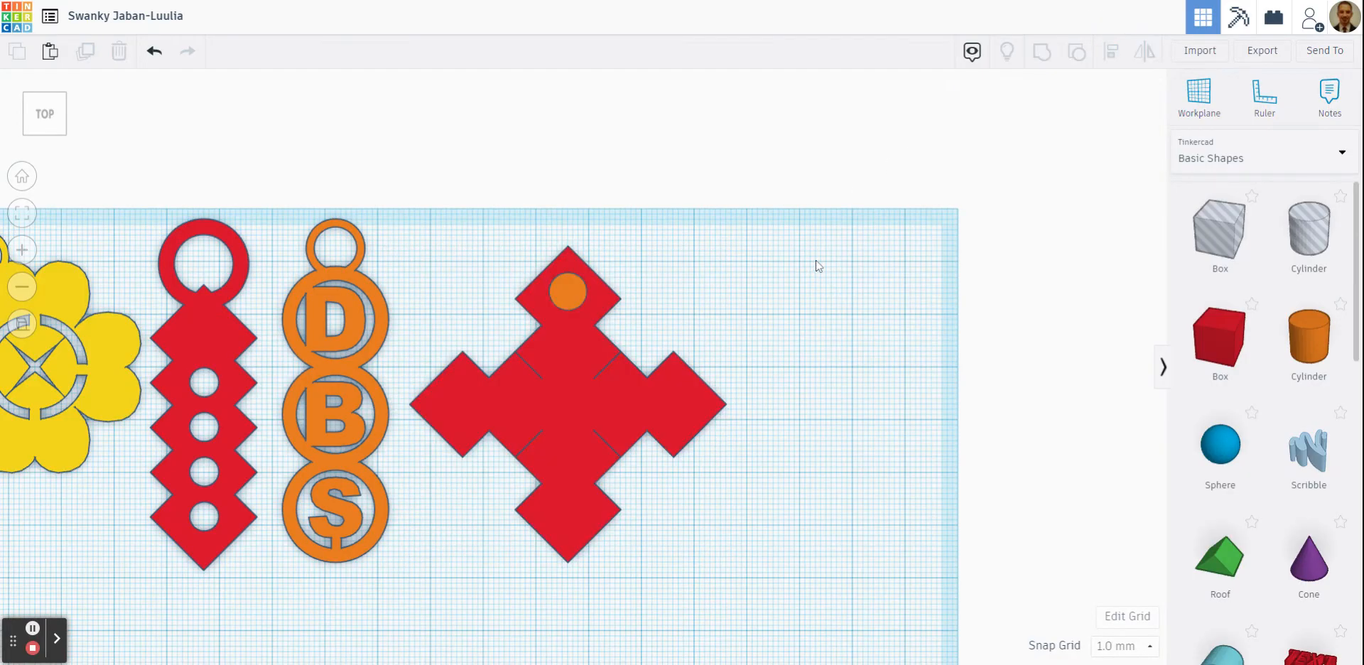
# Duplicate the orange cylinder and move the copy straight down the cross's centreline into the lower diamond.
pyautogui.click(571, 294)
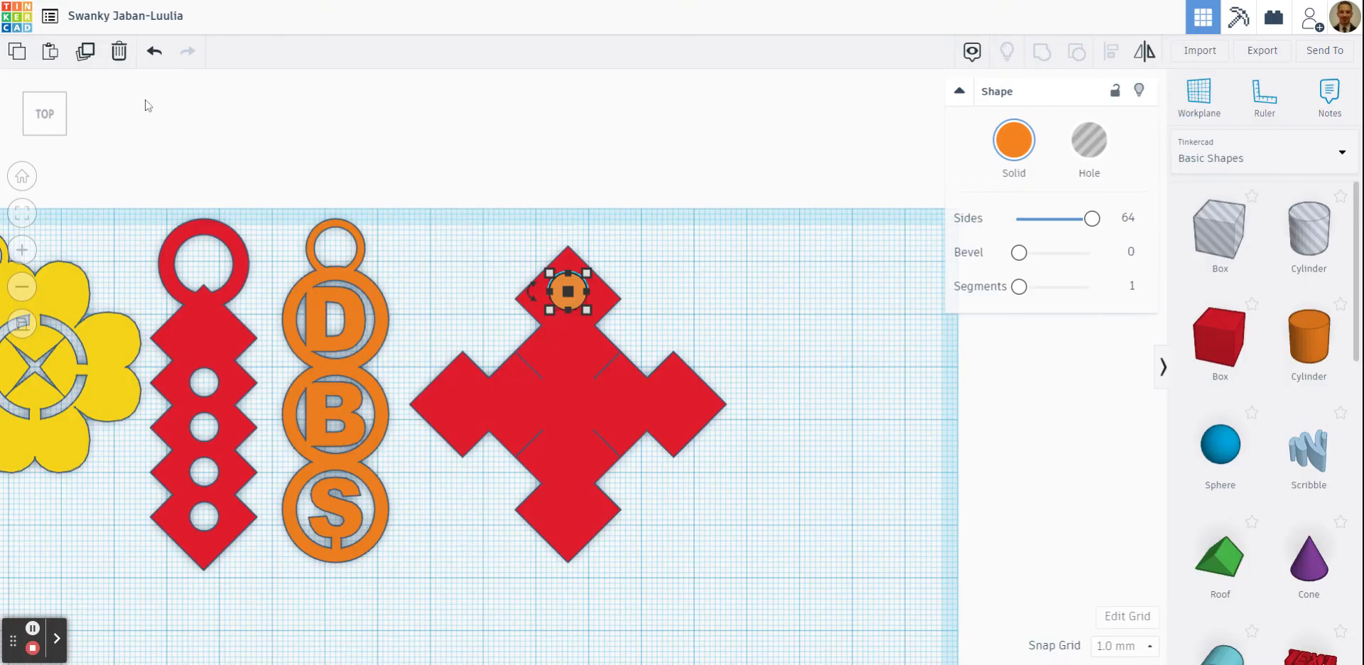
pyautogui.click(85, 52)
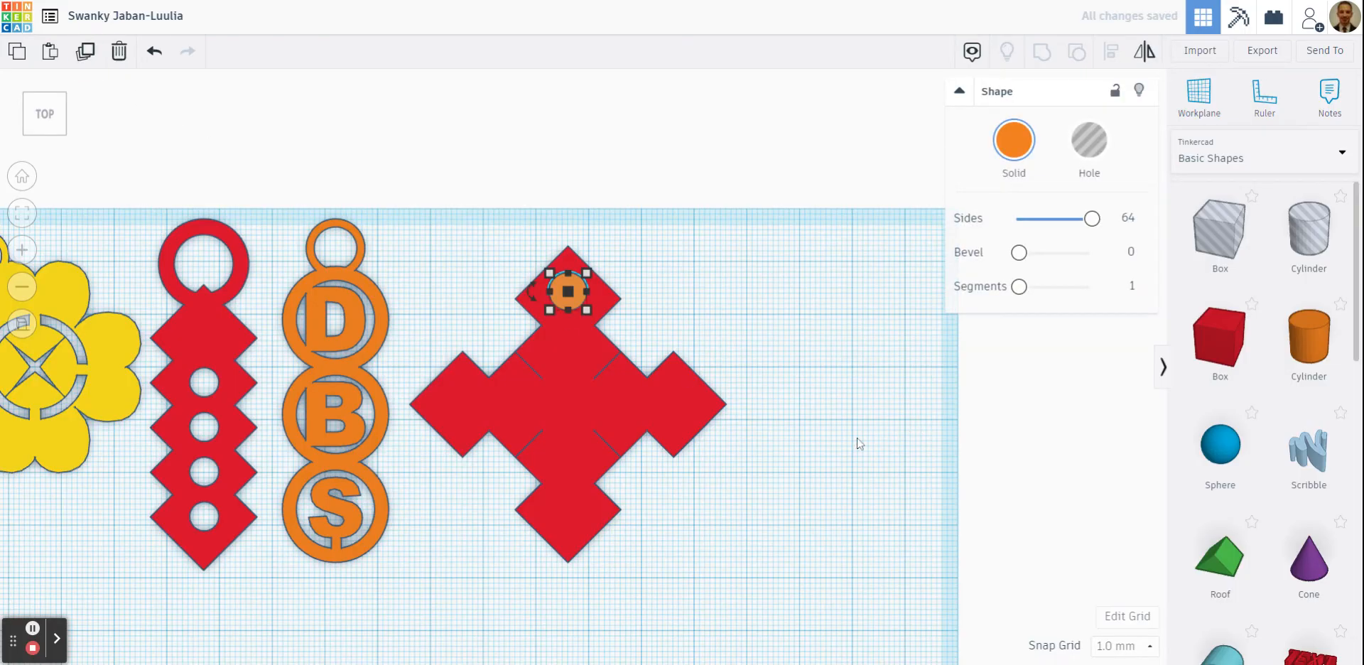
pyautogui.press('Down')
pyautogui.press('Down')
pyautogui.press('Down')
pyautogui.press('Down')
pyautogui.press('Down')
pyautogui.press('Down')
pyautogui.press('Down')
pyautogui.press('Down')
pyautogui.press('Down')
pyautogui.press('Down')
pyautogui.press('Down')
pyautogui.press('Down')
pyautogui.press('Down')
pyautogui.press('Down')
pyautogui.press('Down')
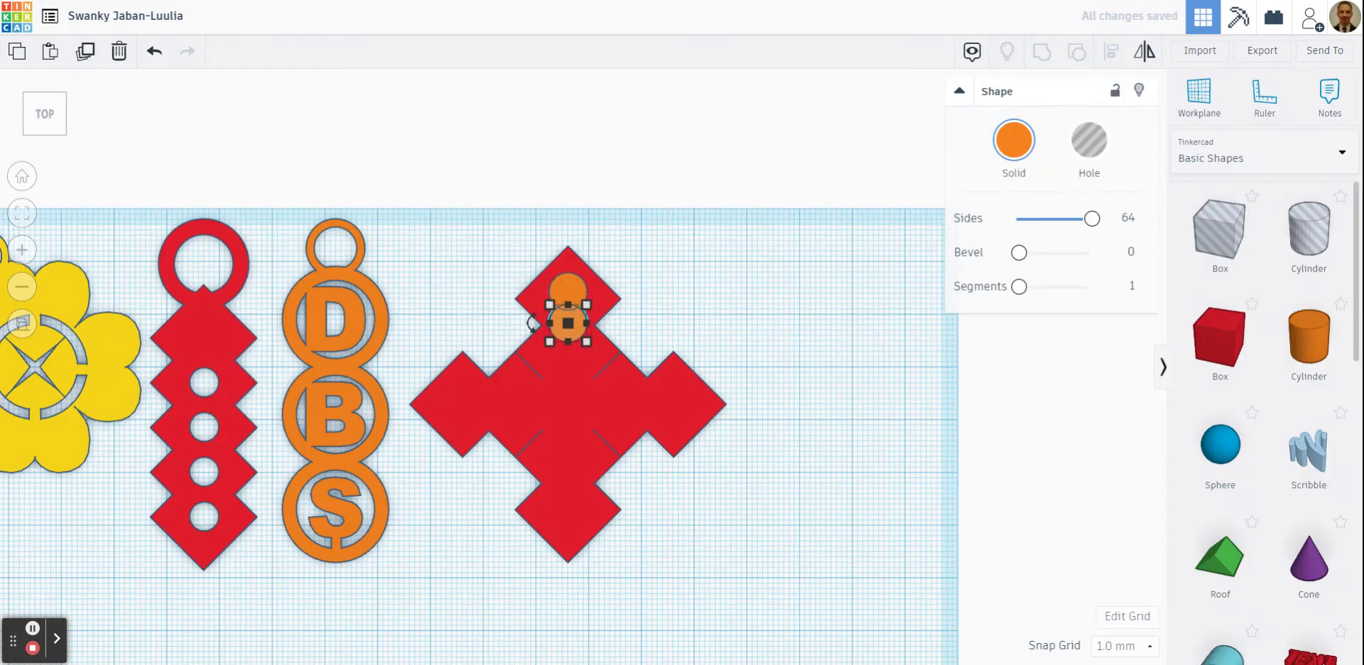
pyautogui.press('Down')
pyautogui.press('Down')
pyautogui.press('Down')
pyautogui.press('Down')
pyautogui.press('Down')
pyautogui.press('Down')
pyautogui.press('Down')
pyautogui.press('Down')
pyautogui.press('Down')
pyautogui.press('Down')
pyautogui.press('Down')
pyautogui.press('Down')
pyautogui.press('Down')
pyautogui.press('Down')
pyautogui.press('Down')
pyautogui.press('Down')
pyautogui.press('Down')
pyautogui.press('Down')
pyautogui.press('Down')
pyautogui.press('Down')
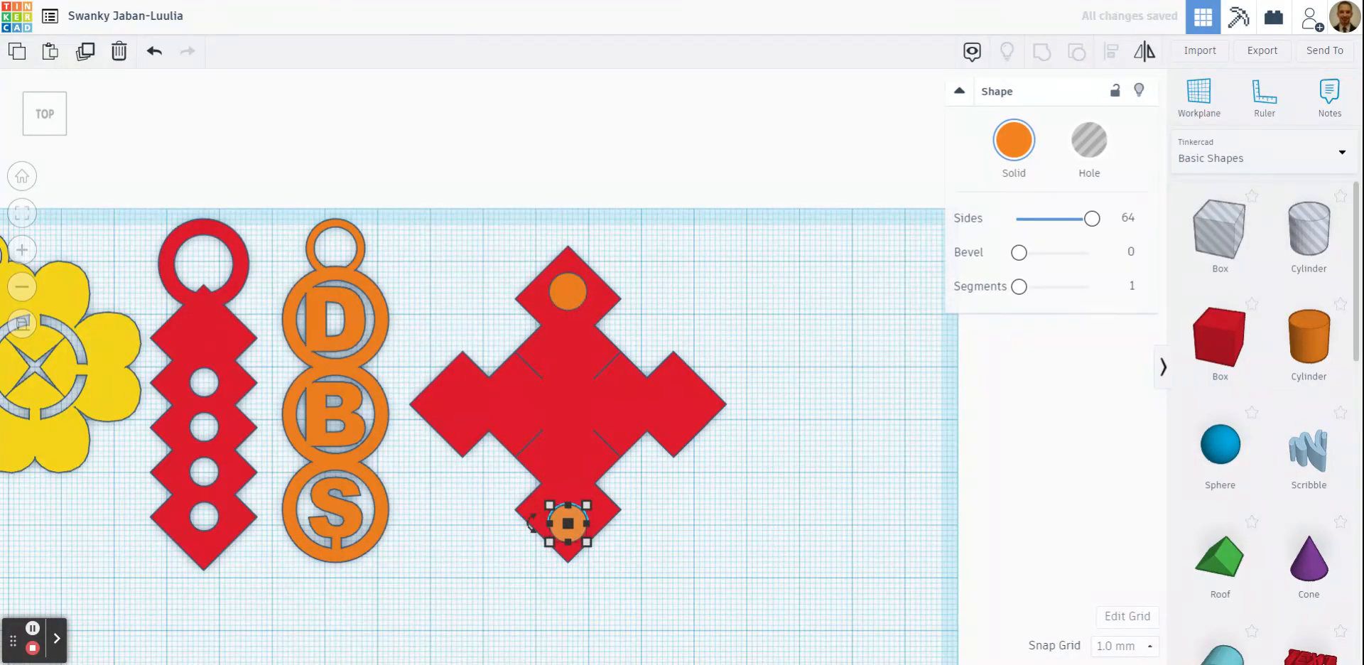
pyautogui.click(850, 439)
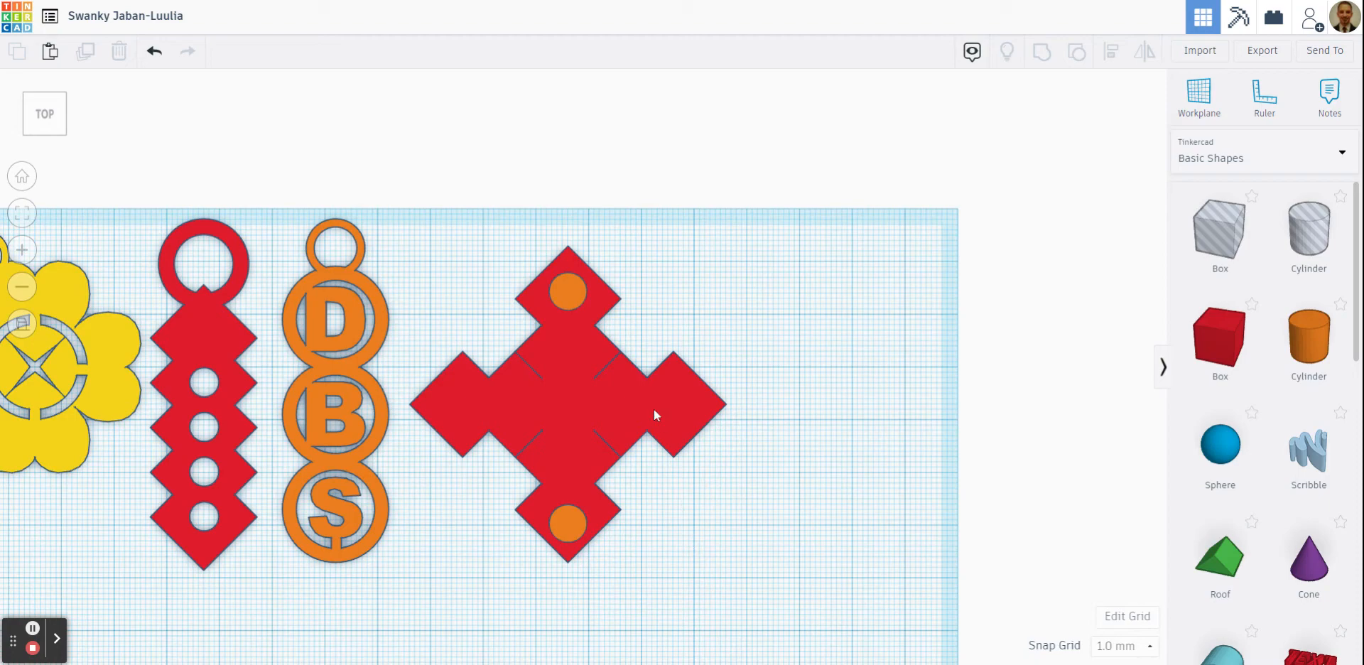
# Duplicate the upper and lower cylinders together and rotate the copies 90° so they sit on the cross's two side diamonds.
pyautogui.click(580, 296)
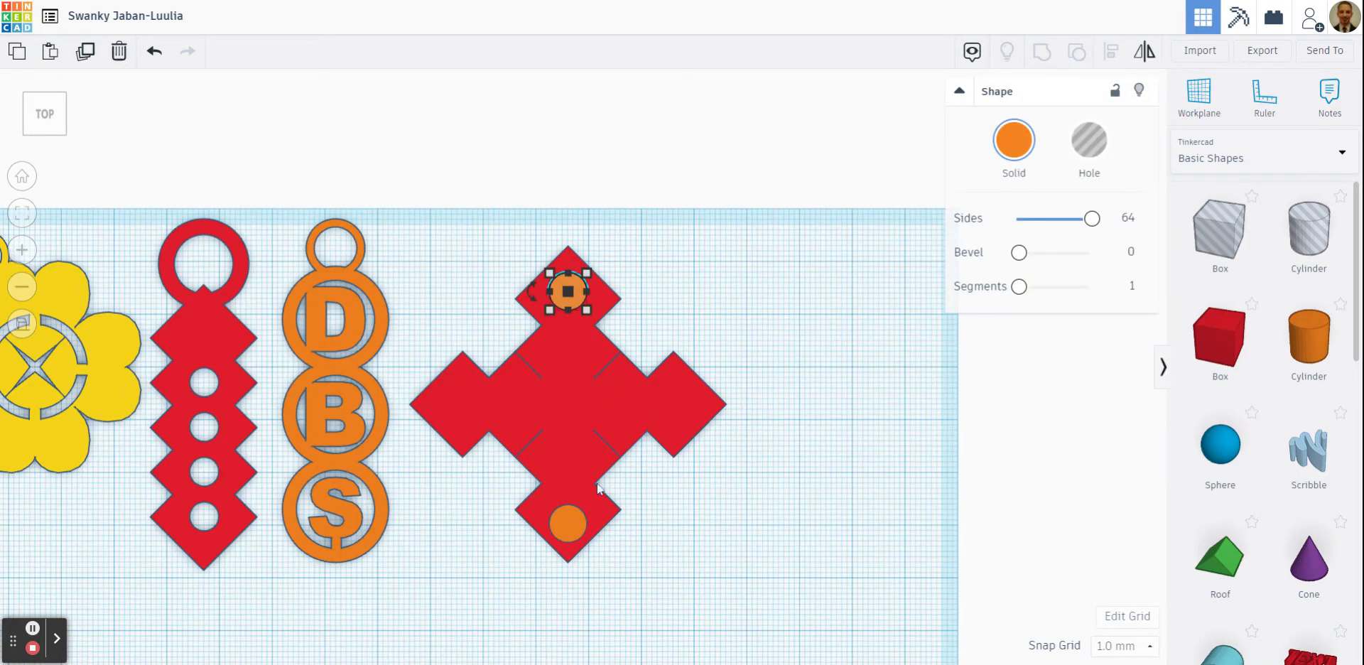
pyautogui.keyDown('shift'); pyautogui.click(573, 525); pyautogui.keyUp('shift')
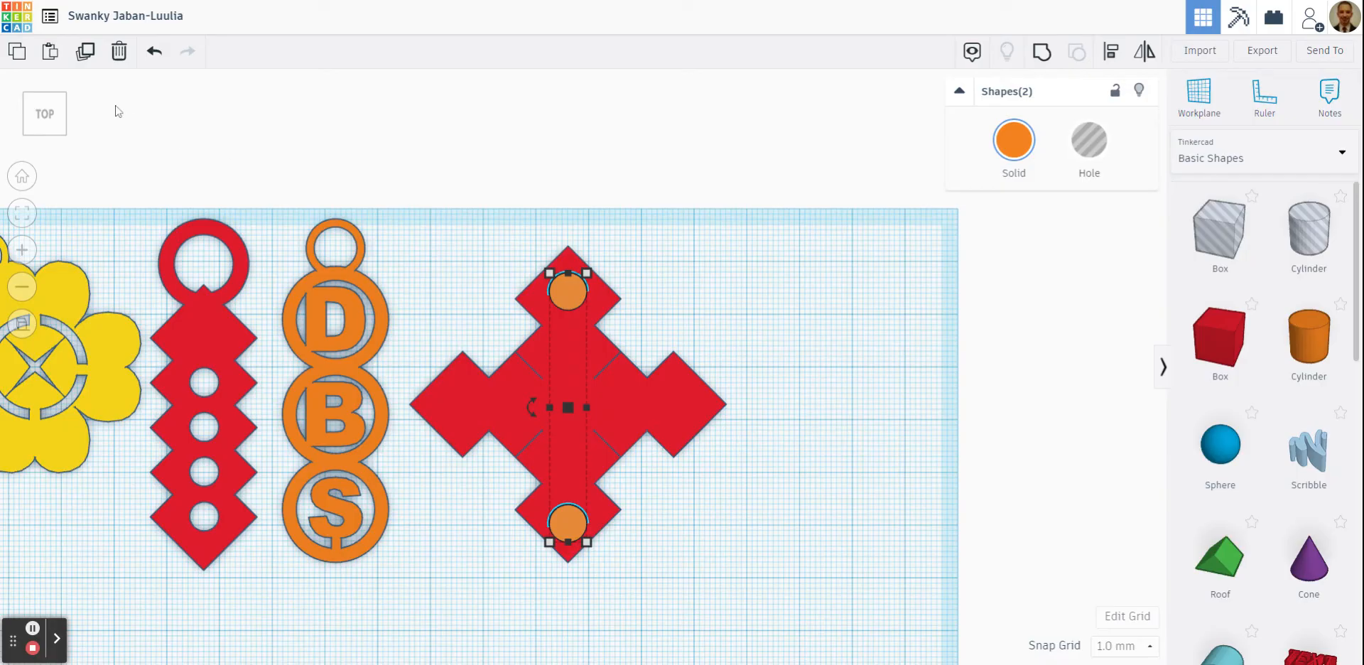
pyautogui.click(86, 60)
pyautogui.moveTo(531, 419)
pyautogui.moveTo(532, 408); pyautogui.dragTo(570, 441)
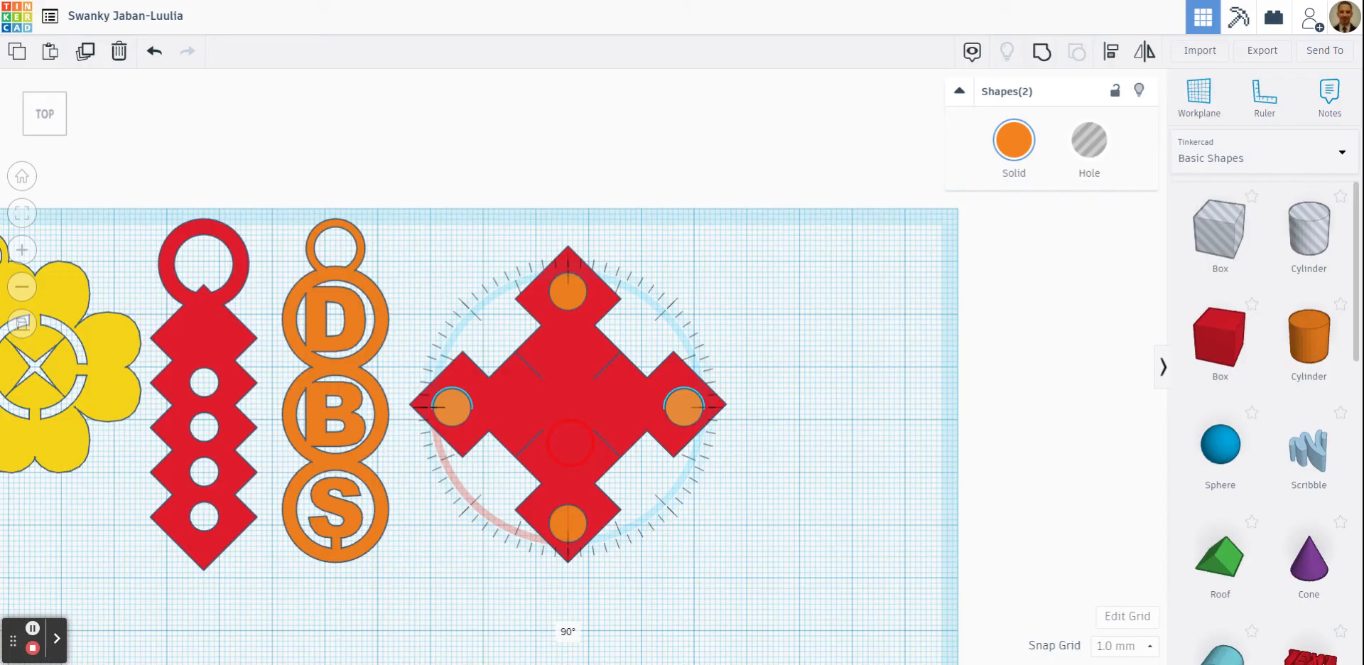
pyautogui.moveTo(569, 441); pyautogui.dragTo(568, 441)
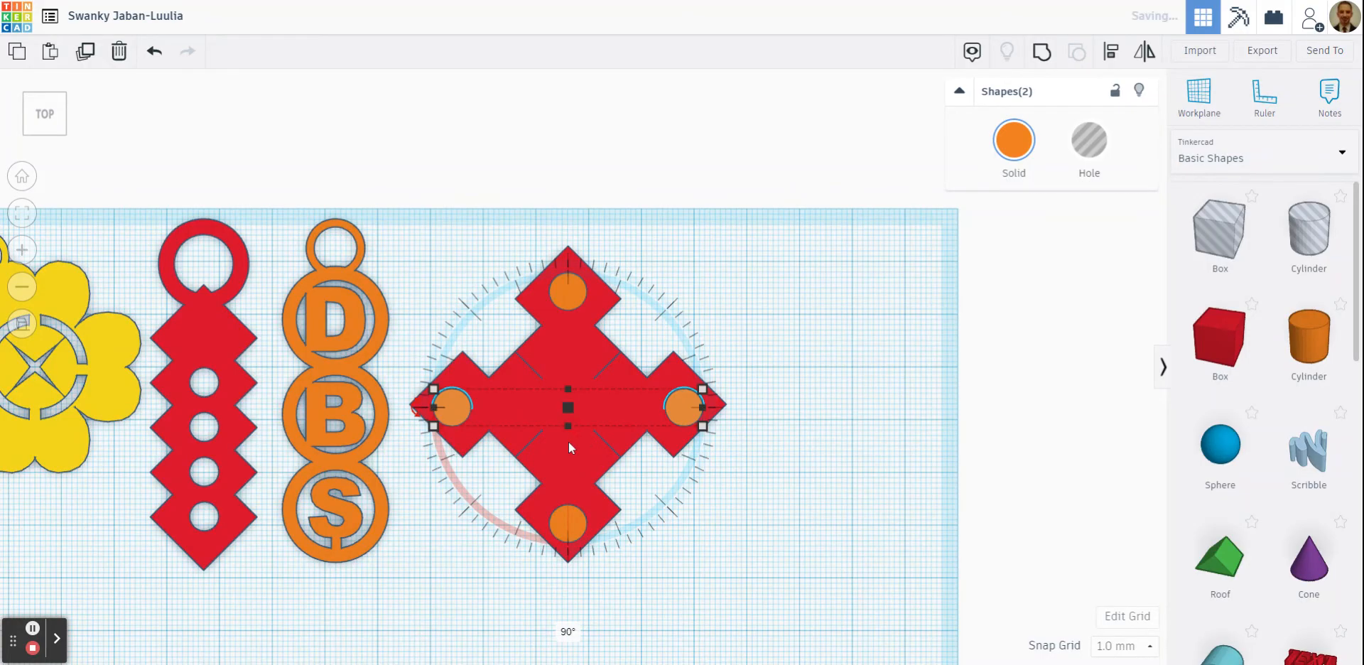
pyautogui.click(813, 450)
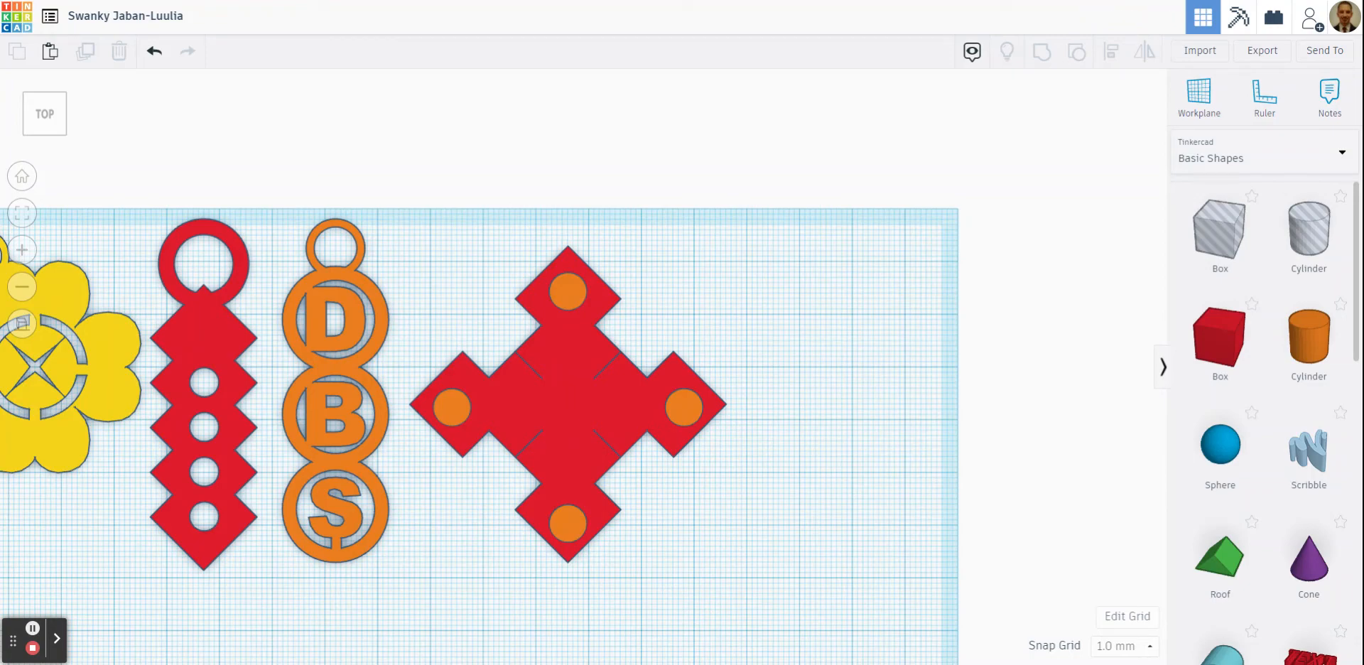
# Turn all four orange cylinders on the cross's arms into holes.
pyautogui.moveTo(833, 453); pyautogui.dragTo(849, 343, button='right')
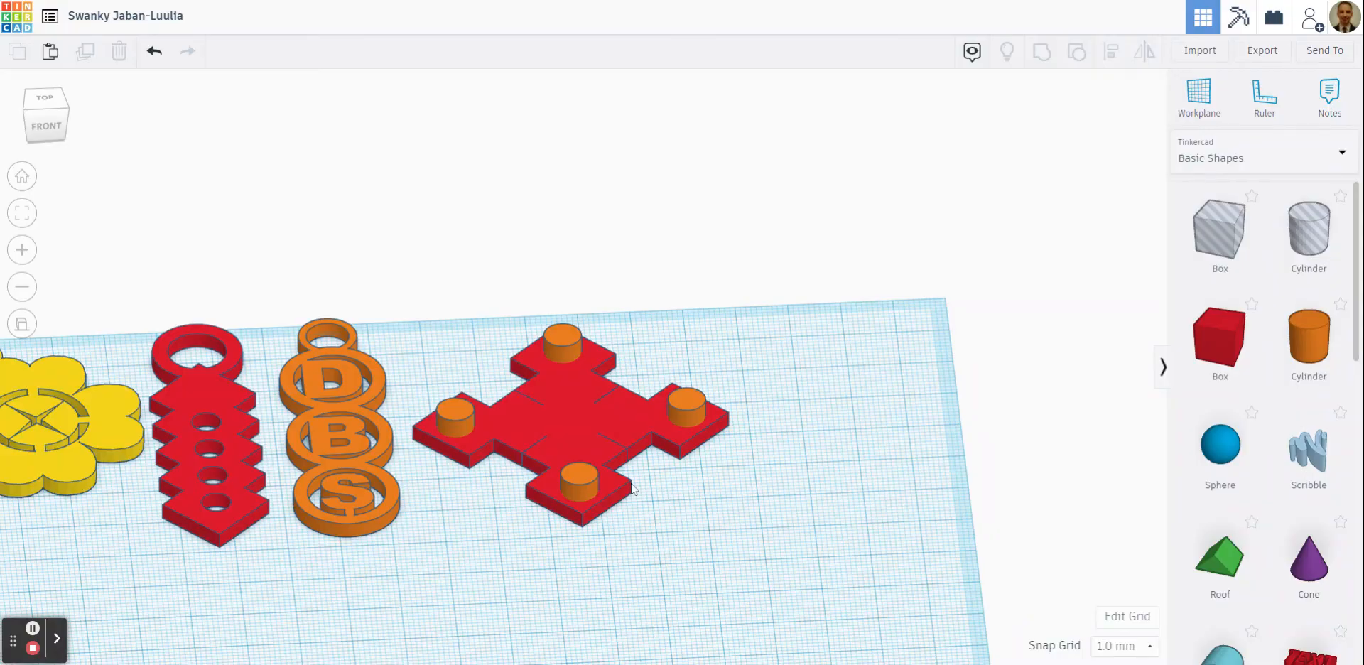
pyautogui.click(569, 348)
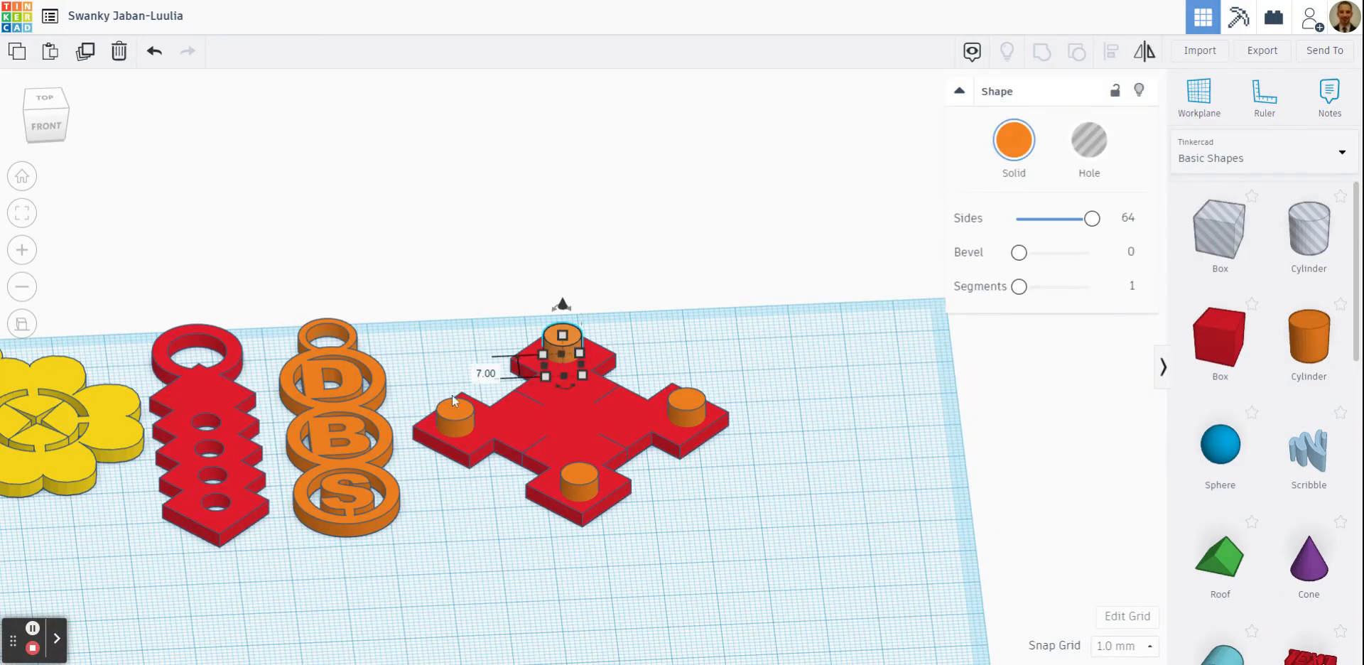
pyautogui.keyDown('shift'); pyautogui.click(469, 416); pyautogui.keyUp('shift')
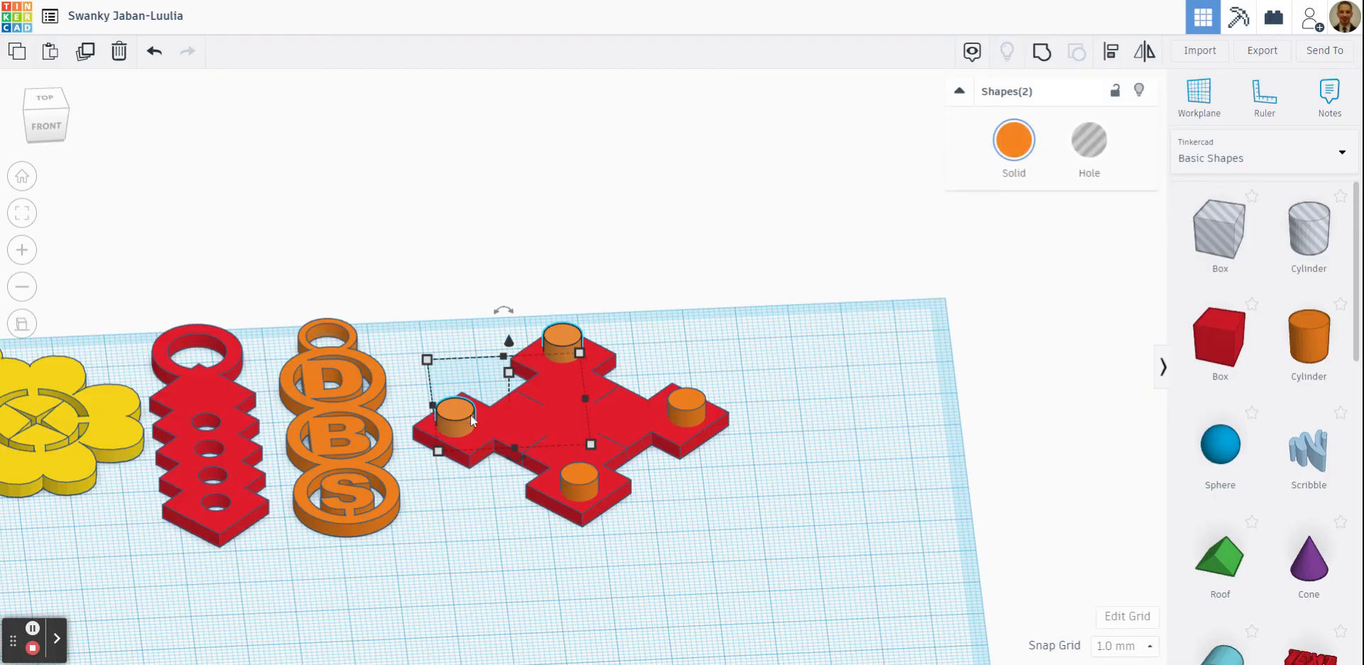
pyautogui.keyDown('shift'); pyautogui.click(582, 476); pyautogui.keyUp('shift')
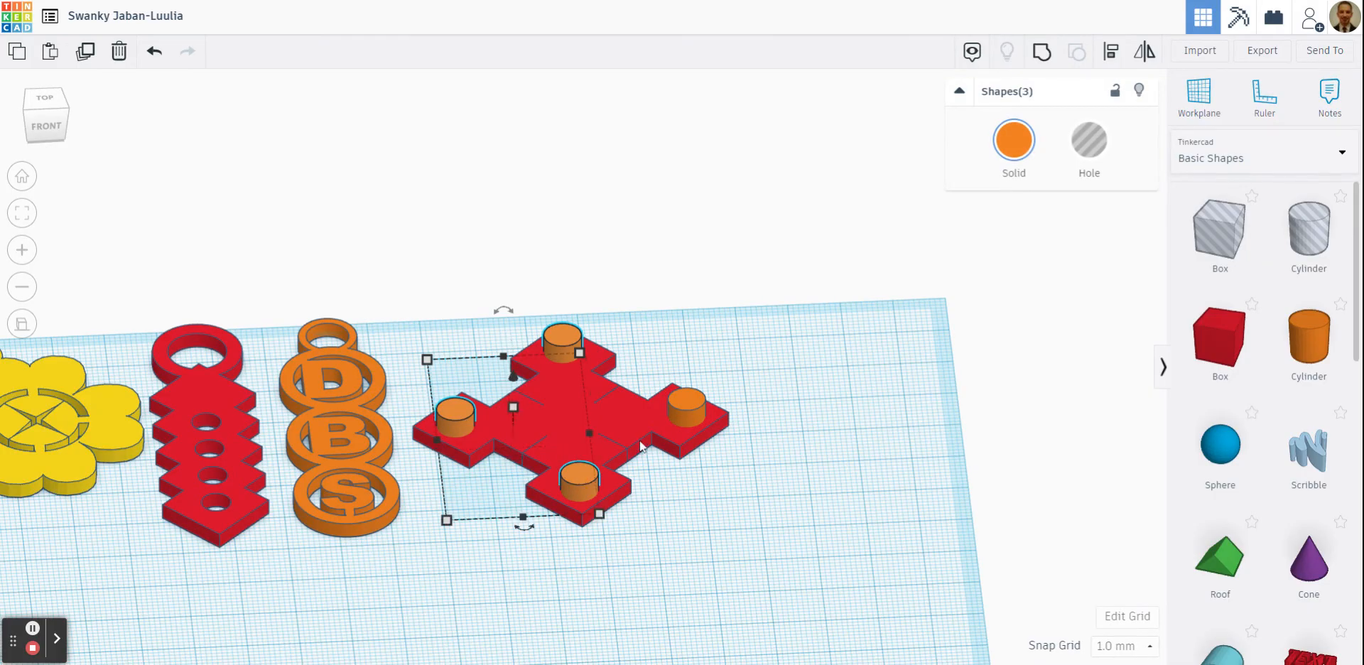
pyautogui.keyDown('shift'); pyautogui.click(685, 409); pyautogui.keyUp('shift')
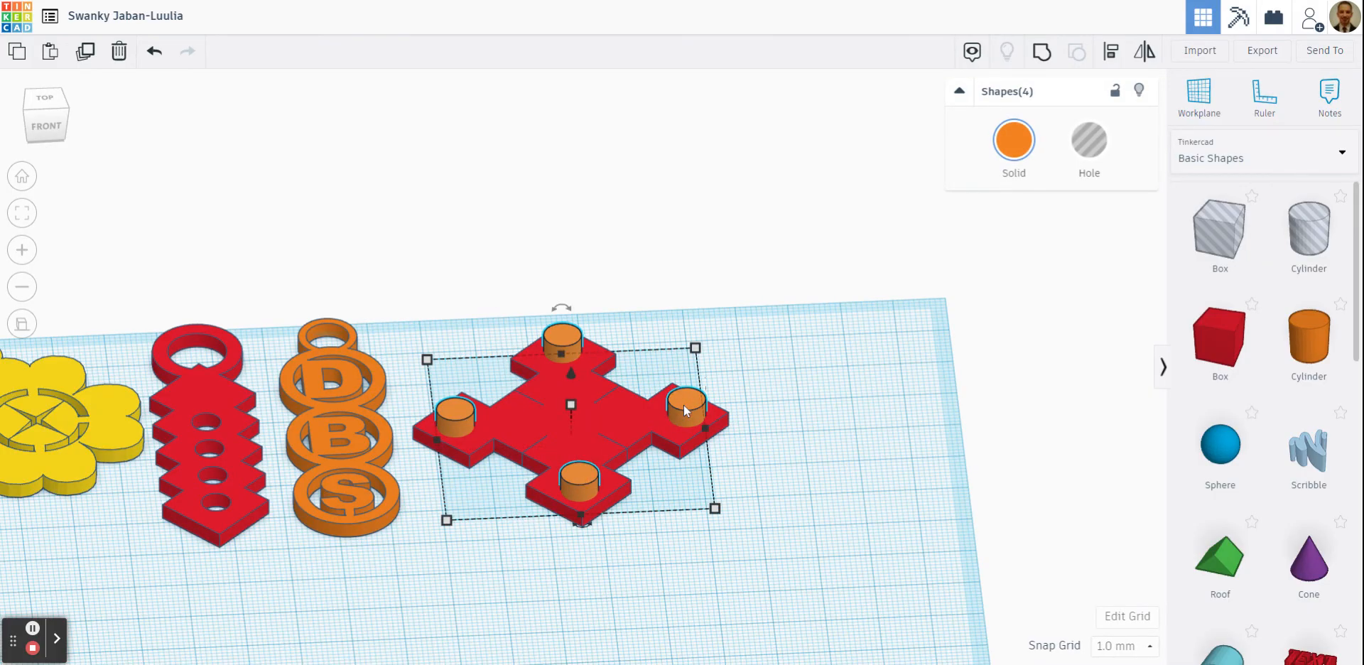
pyautogui.click(1093, 149)
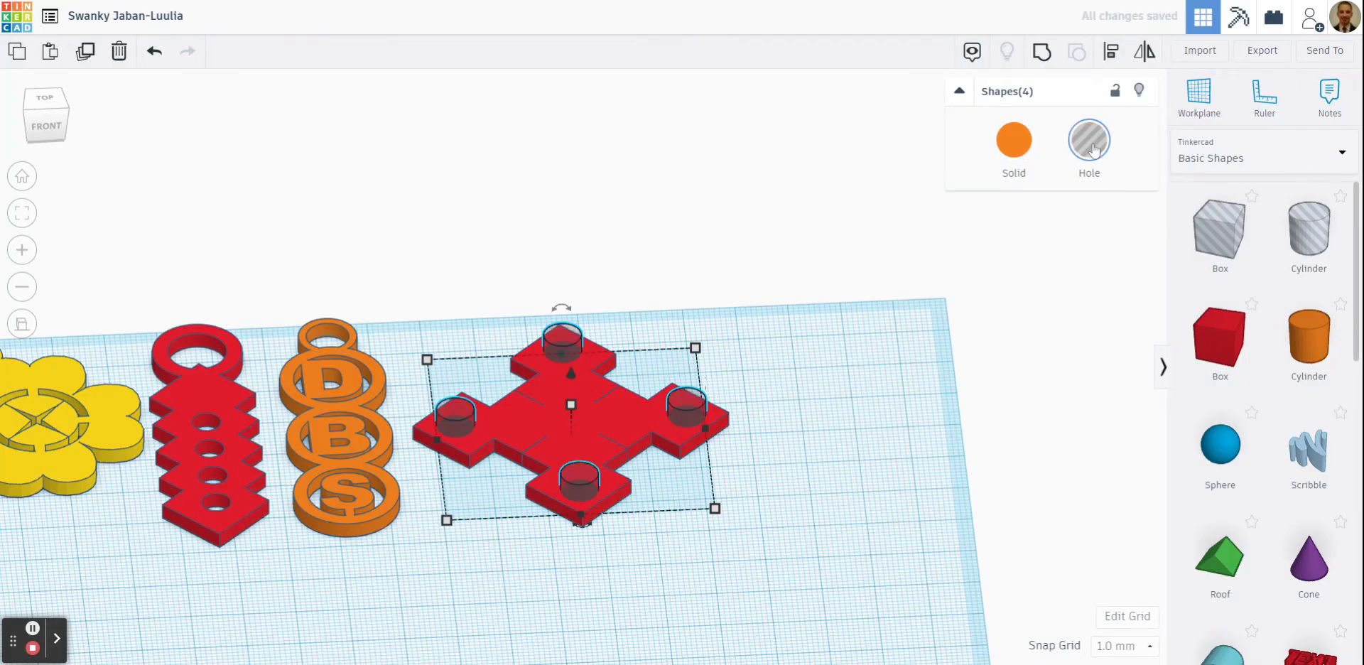
pyautogui.click(838, 347)
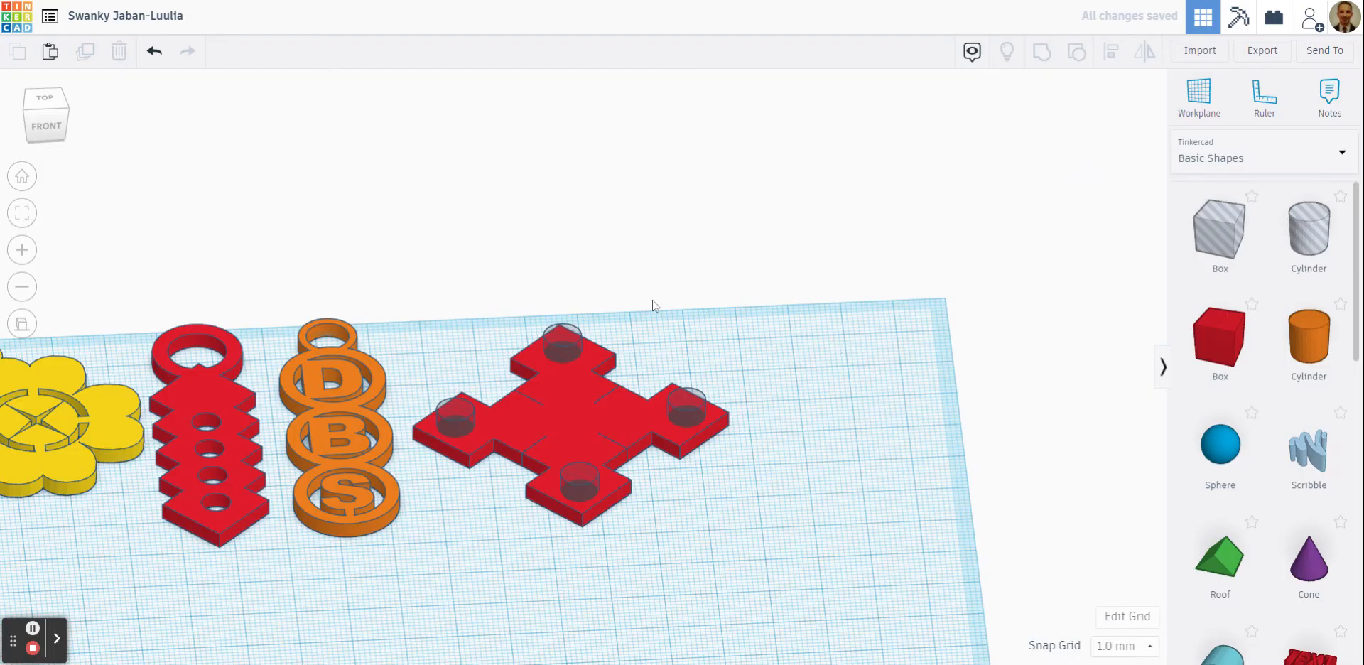
# Group the red cross with its four hole cylinders to cut a round opening through each arm.
pyautogui.moveTo(459, 249); pyautogui.dragTo(752, 569)
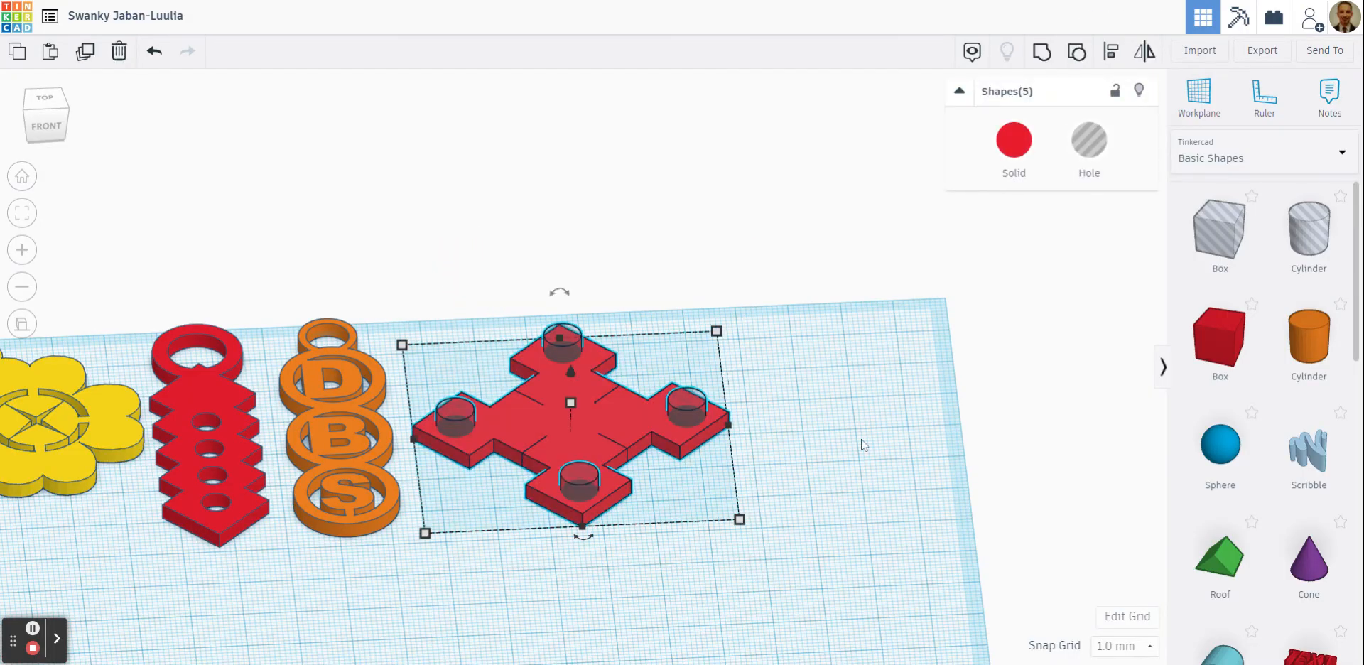
pyautogui.click(1042, 52)
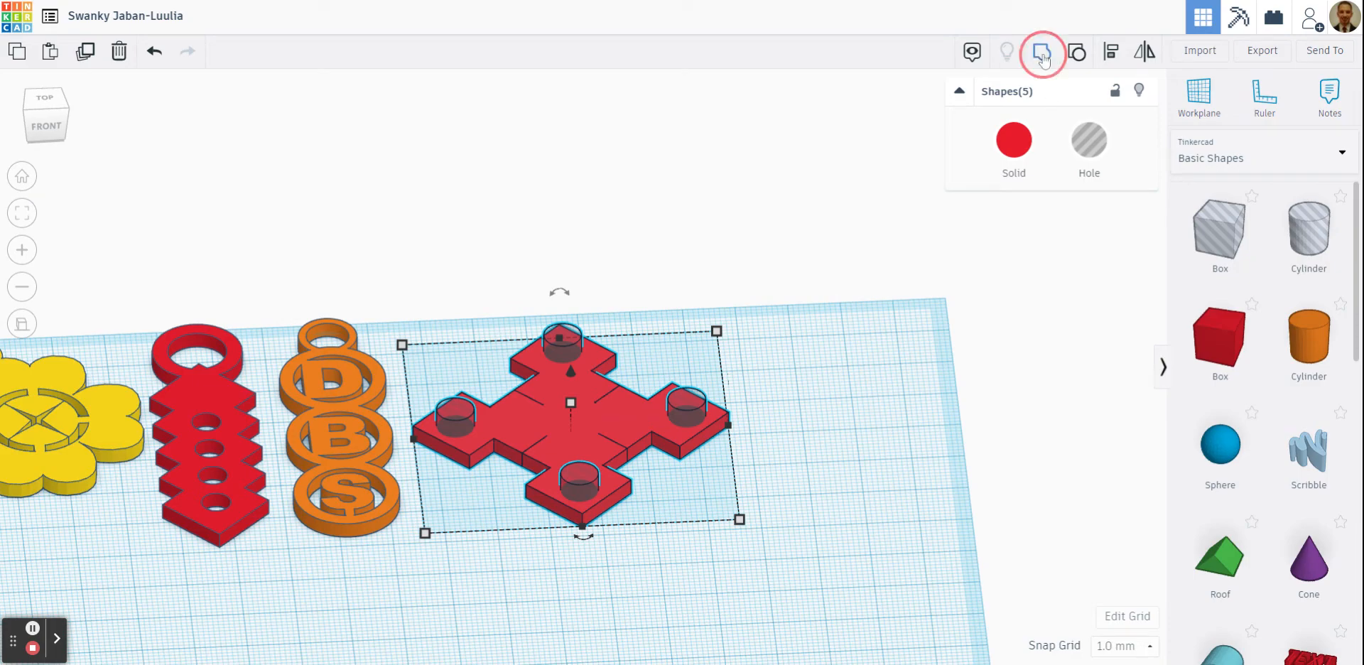
pyautogui.click(798, 236)
pyautogui.click(50, 104)
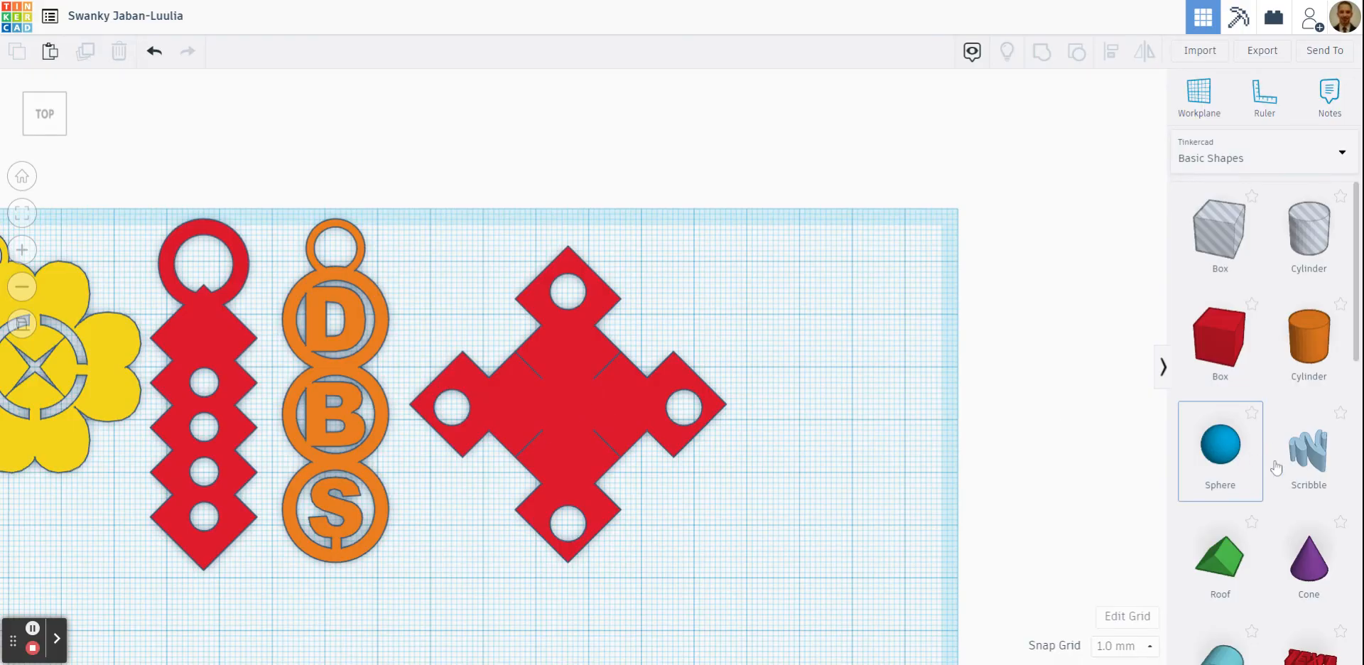
# Add an orange cylinder on the workplane beside the cross and set its sides to 64.
pyautogui.scroll(-5, 1300, 458)
pyautogui.scroll(-6, 1294, 476)
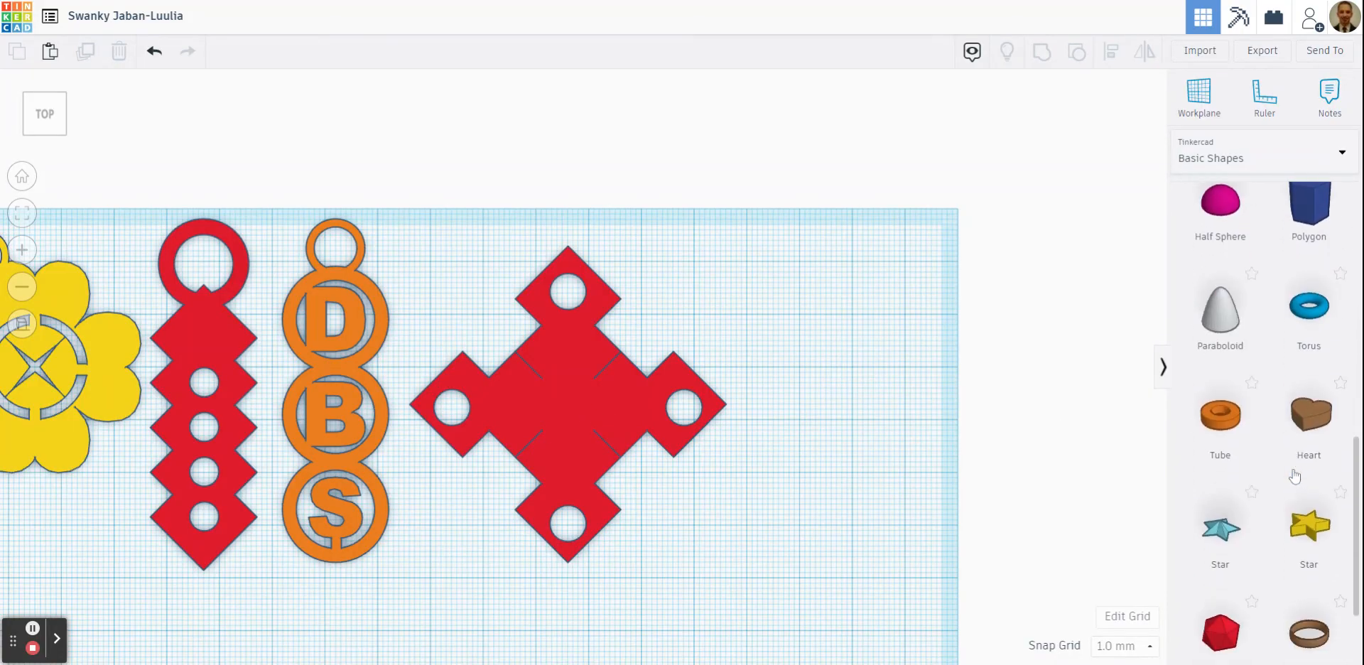
pyautogui.scroll(3, 1295, 476)
pyautogui.scroll(8, 1294, 476)
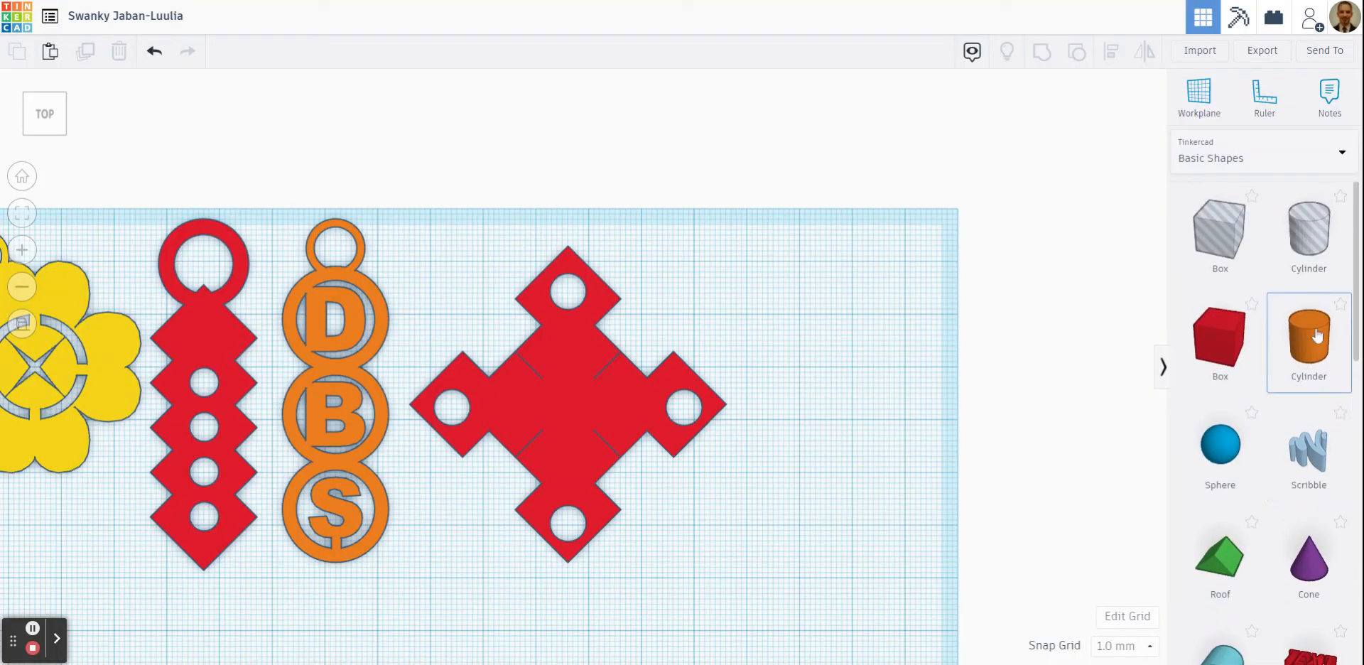
pyautogui.moveTo(1309, 338); pyautogui.dragTo(800, 346)
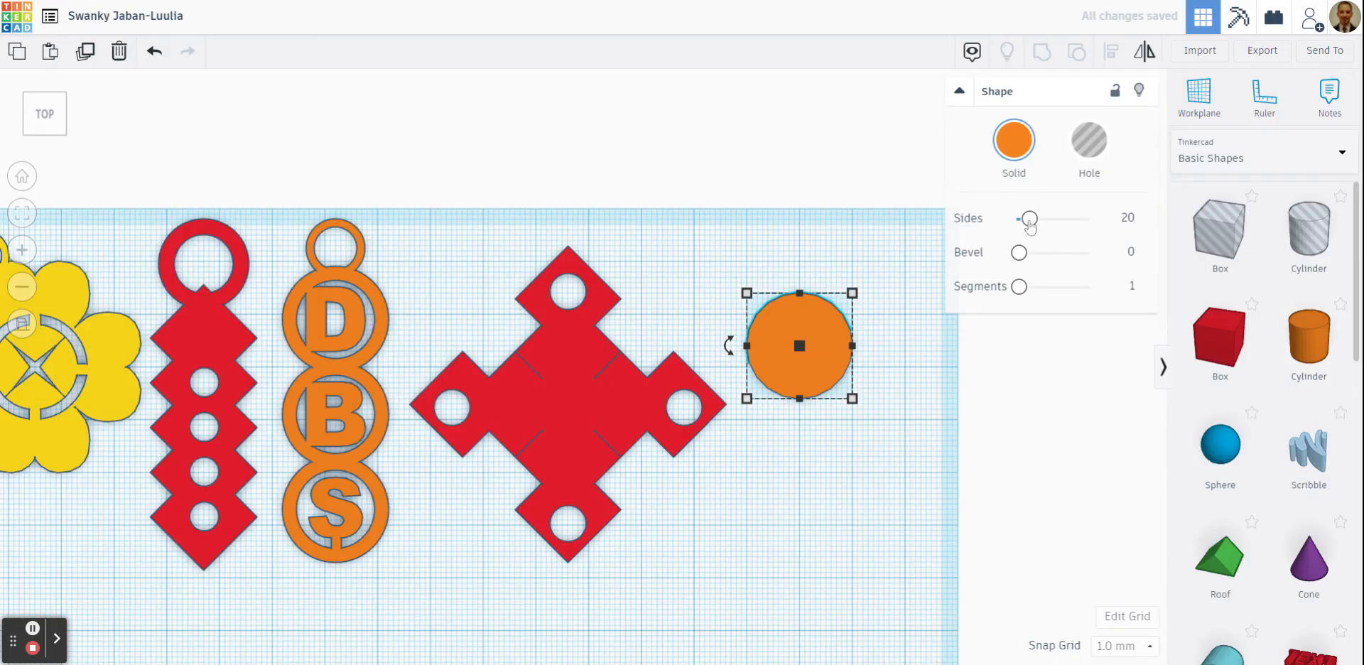
pyautogui.moveTo(1029, 219); pyautogui.dragTo(1092, 219)
pyautogui.click(873, 299)
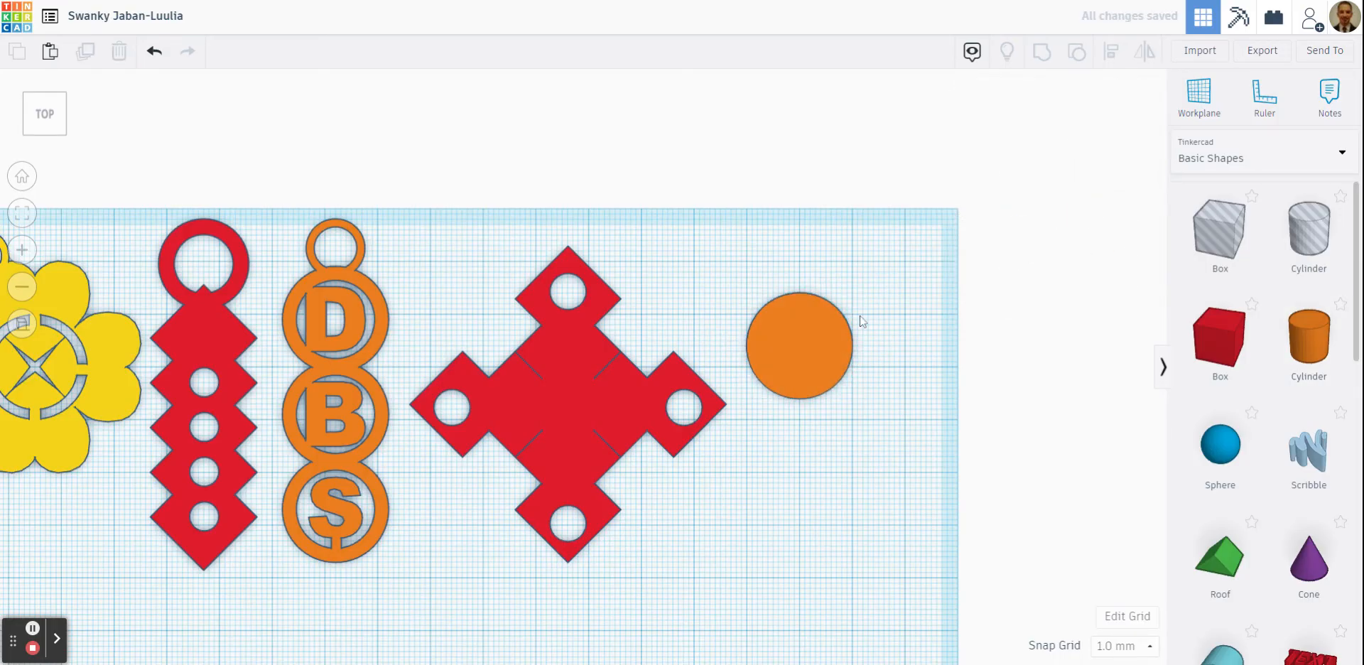
# Move the new cylinder onto the middle of the cross and shrink it to about four-fifths of its width.
pyautogui.moveTo(826, 348); pyautogui.dragTo(582, 418)
pyautogui.click(797, 507)
pyautogui.click(784, 306)
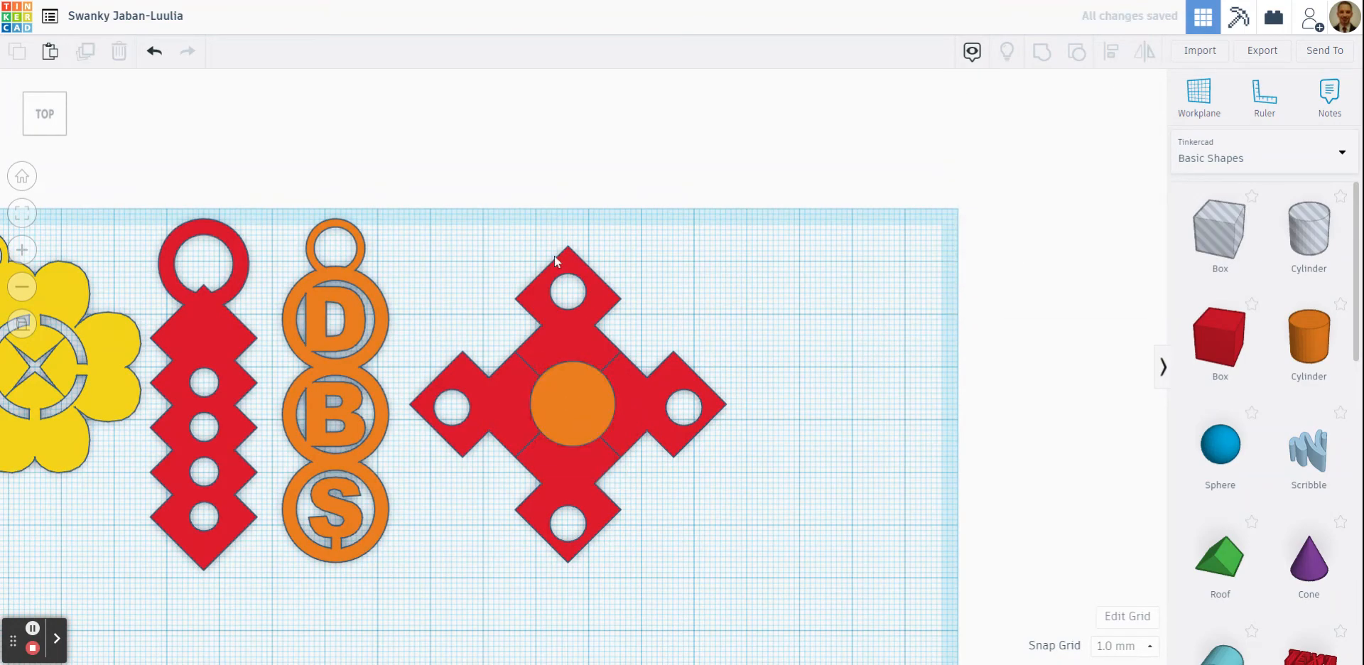
# Align the orange cylinder with the cross's centre both vertically and horizontally.
pyautogui.moveTo(450, 208); pyautogui.dragTo(748, 612)
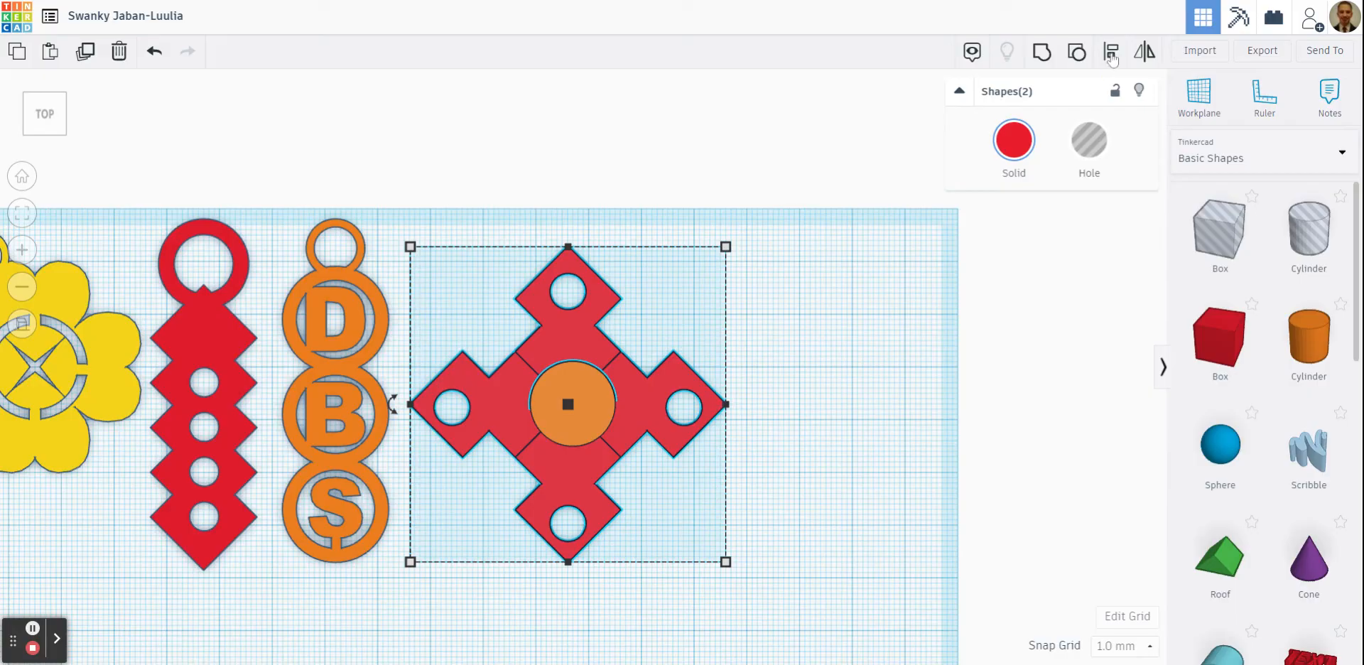
pyautogui.click(1112, 59)
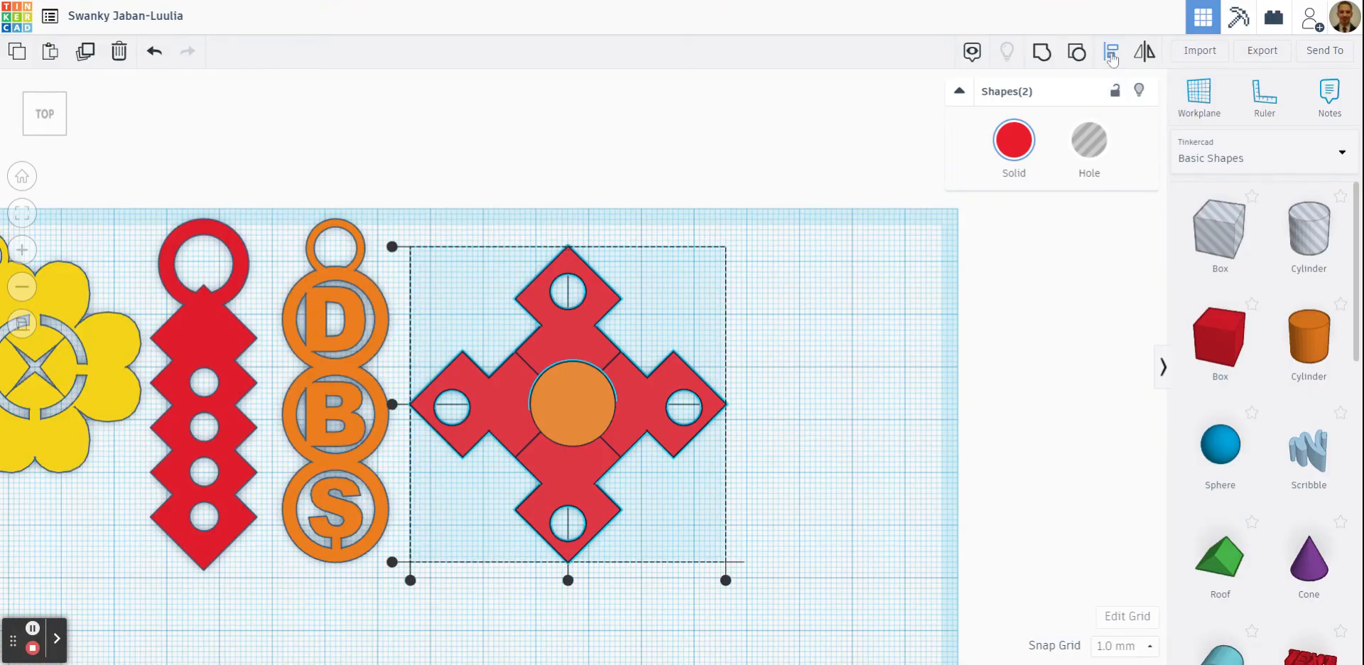
pyautogui.click(392, 404)
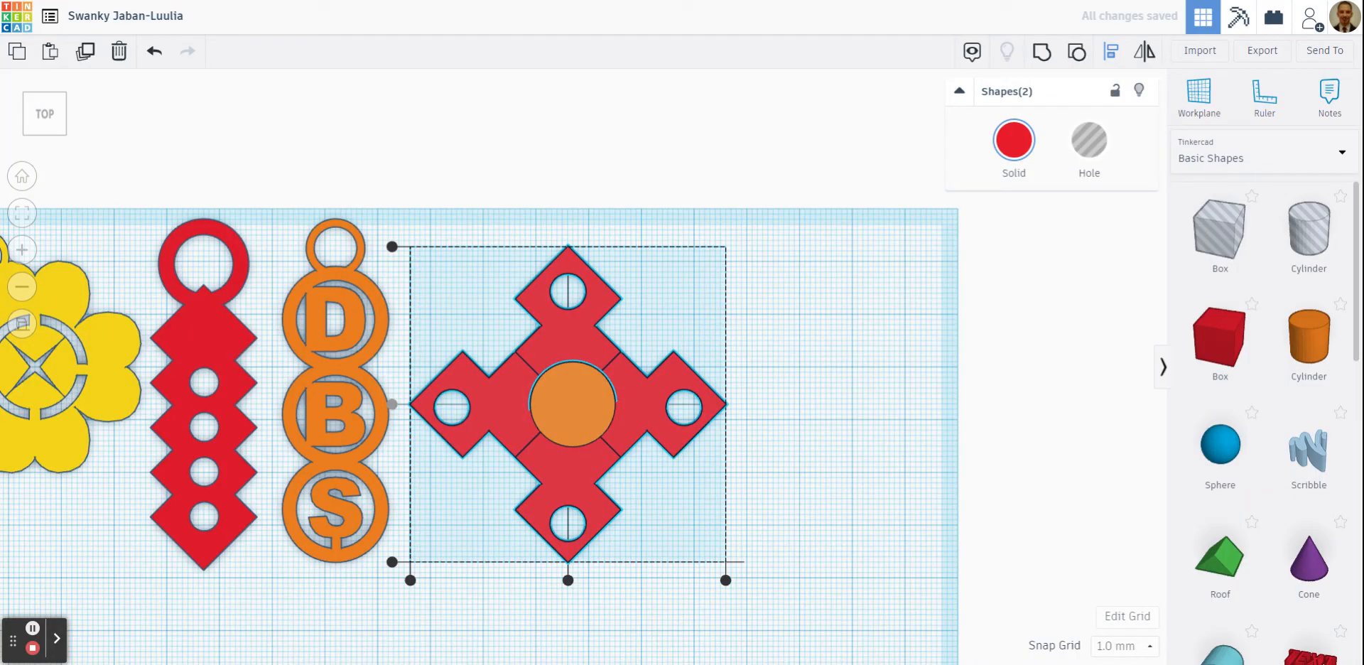
pyautogui.click(568, 580)
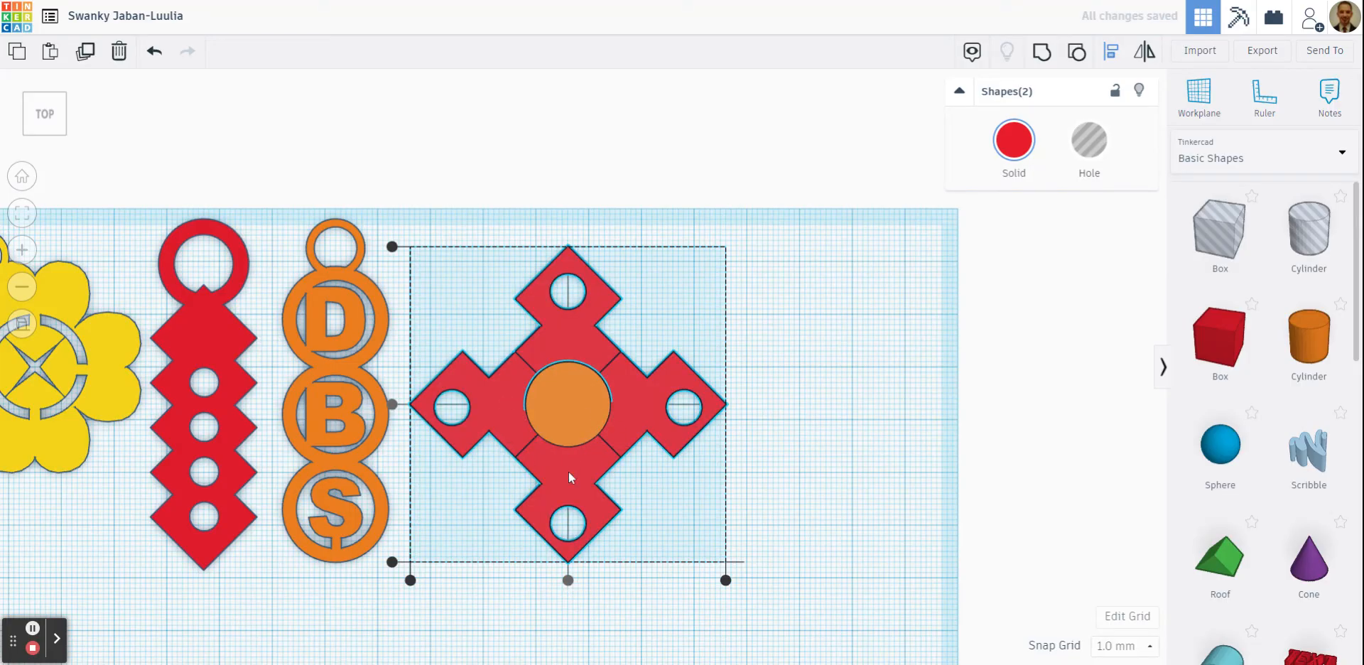
# Turn the orange cylinder in the middle of the red cross into a hole.
pyautogui.click(817, 425)
pyautogui.moveTo(817, 425); pyautogui.dragTo(589, 360, button='right')
pyautogui.click(569, 384)
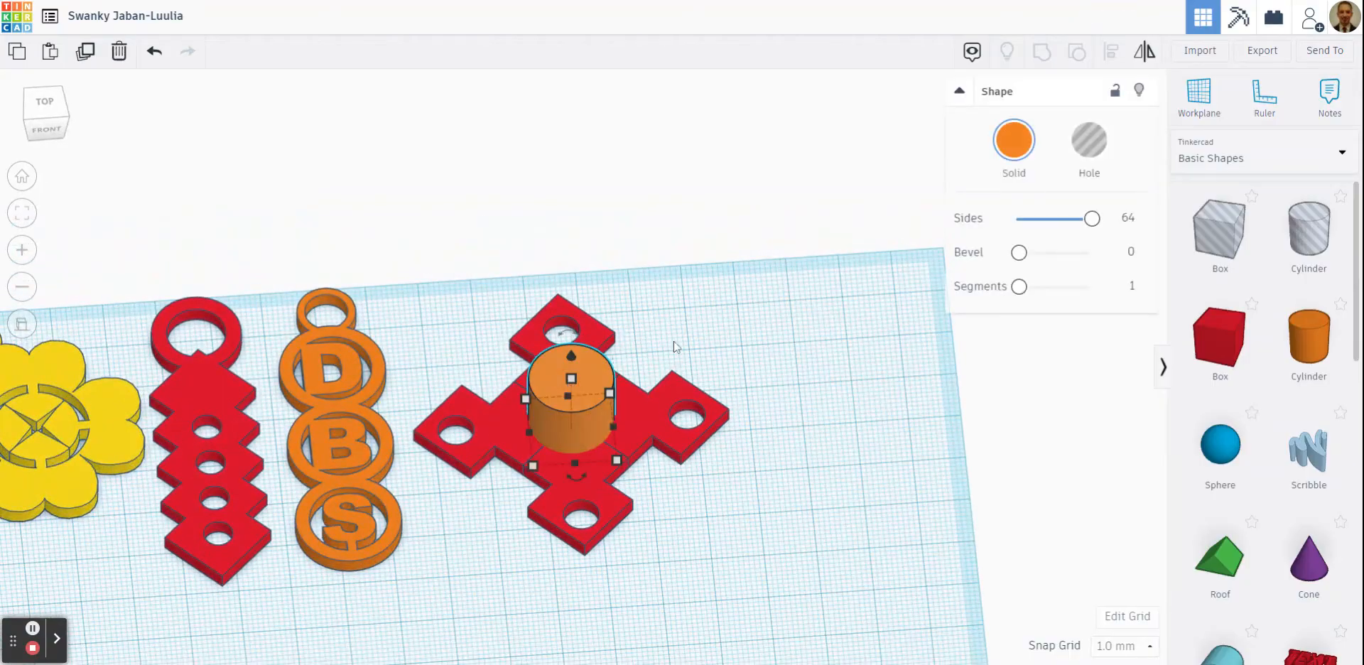
pyautogui.click(1088, 140)
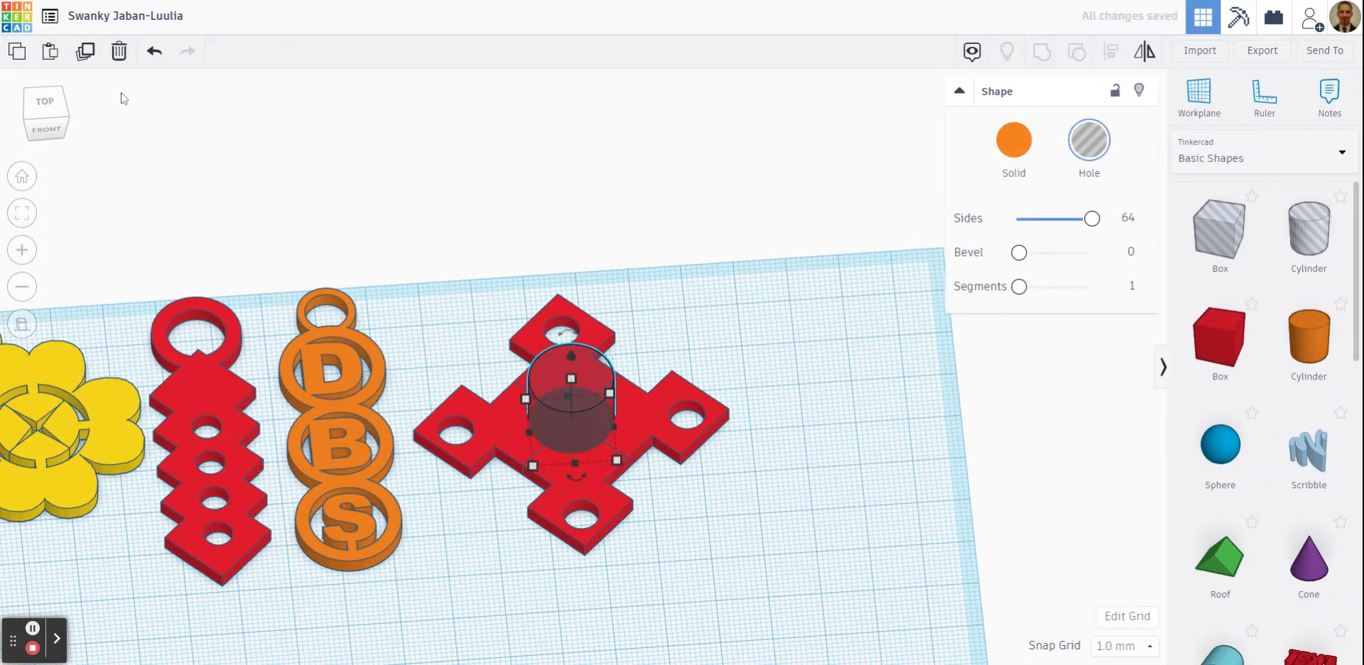
# Group the red cross with the central hole cylinder to cut a round opening through its middle.
pyautogui.click(47, 105)
pyautogui.click(747, 281)
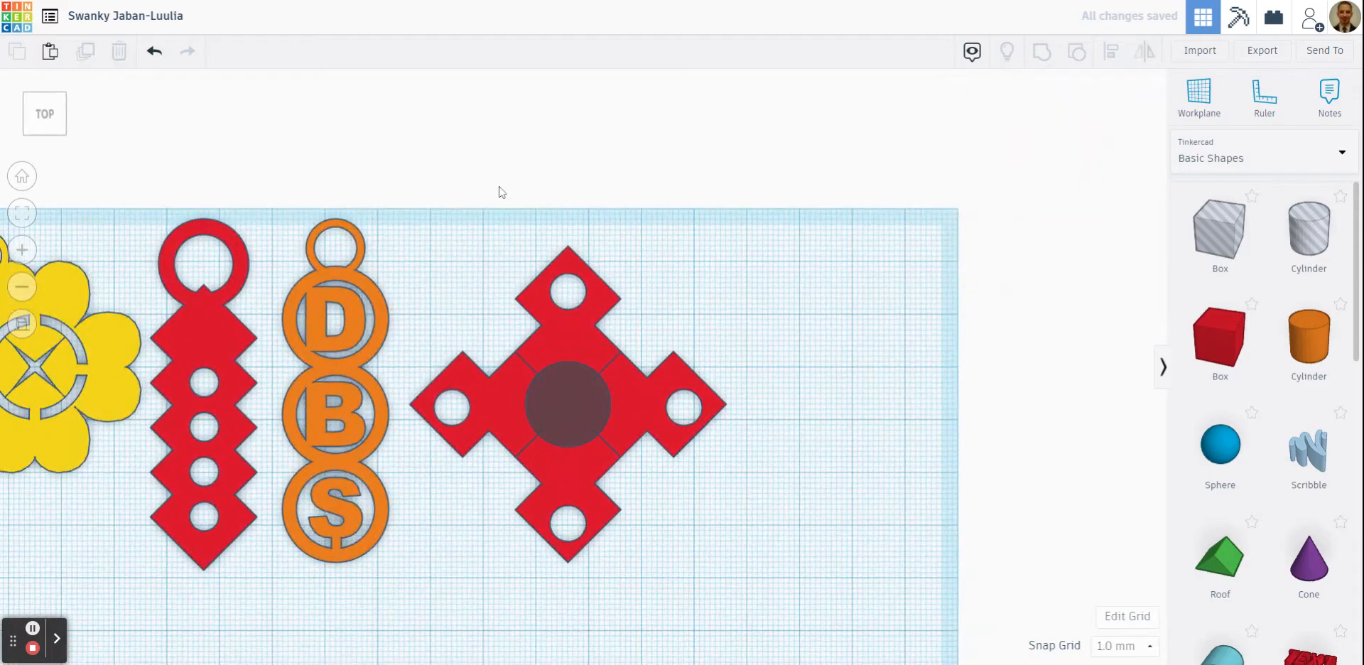
pyautogui.moveTo(490, 189); pyautogui.dragTo(739, 581)
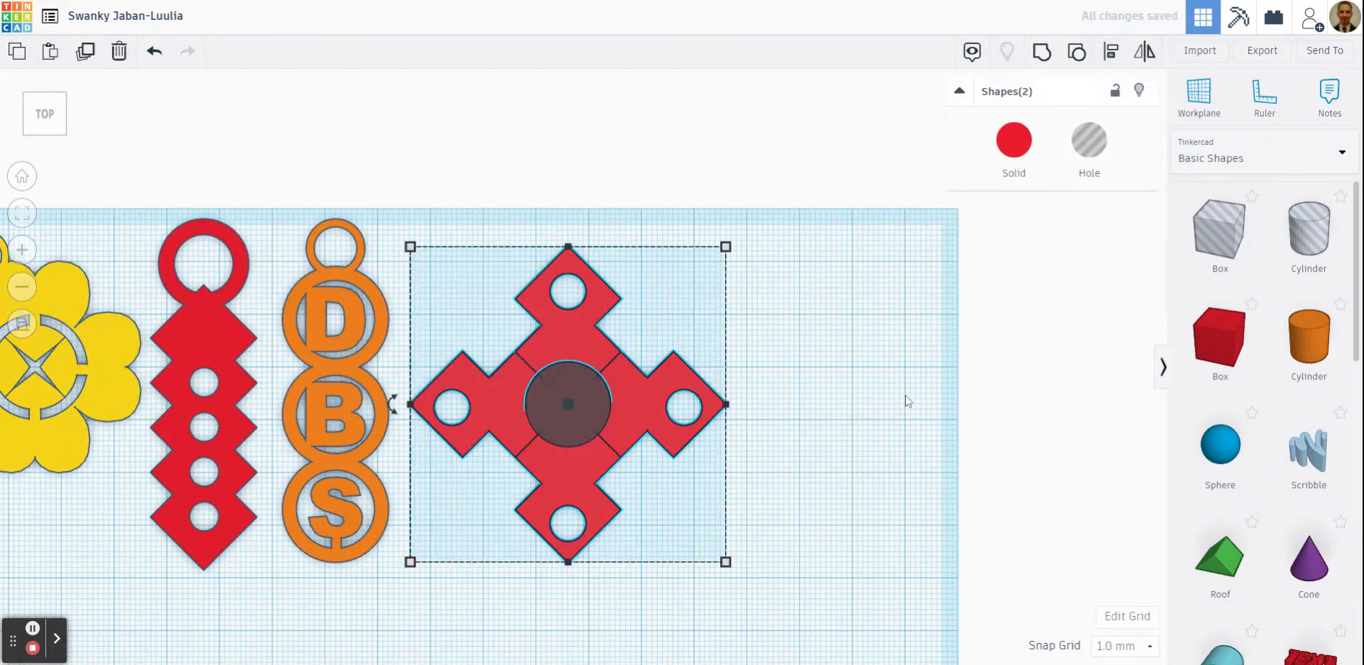
pyautogui.click(1041, 51)
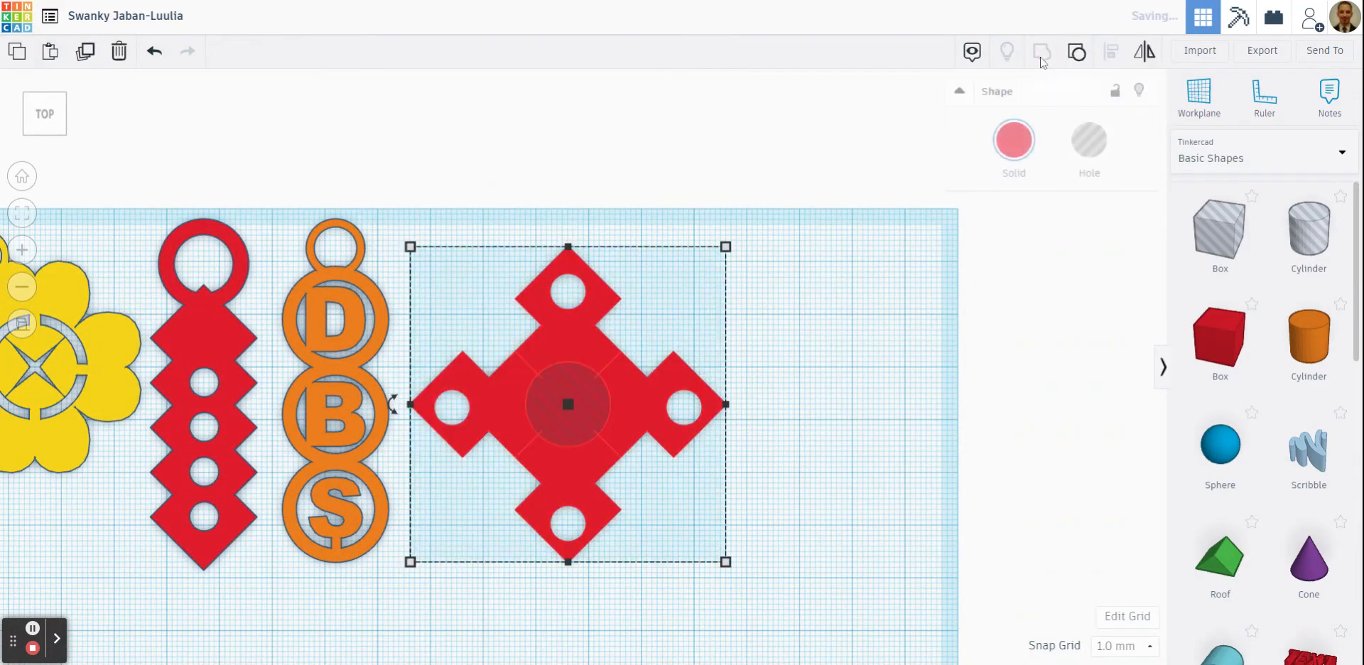
pyautogui.click(778, 327)
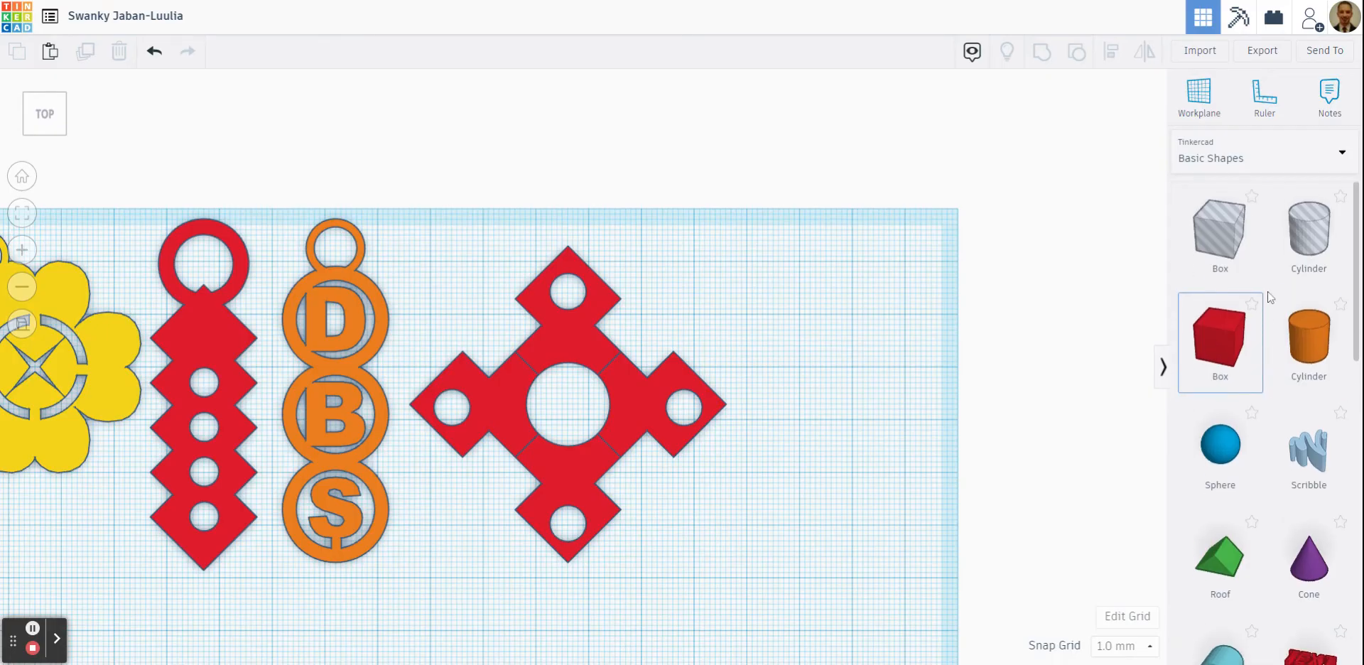
# Add a letter R from the Text and numbers shapes to the workplane beside the cross.
pyautogui.click(1318, 146)
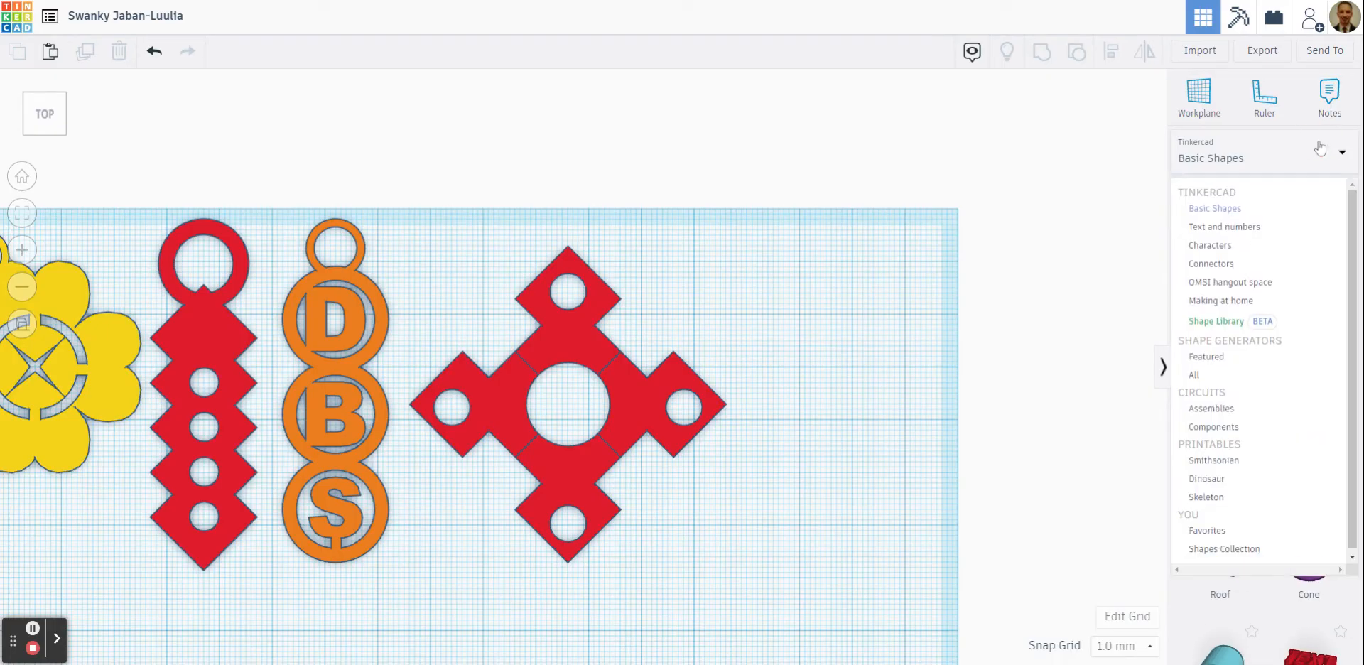
pyautogui.click(1205, 227)
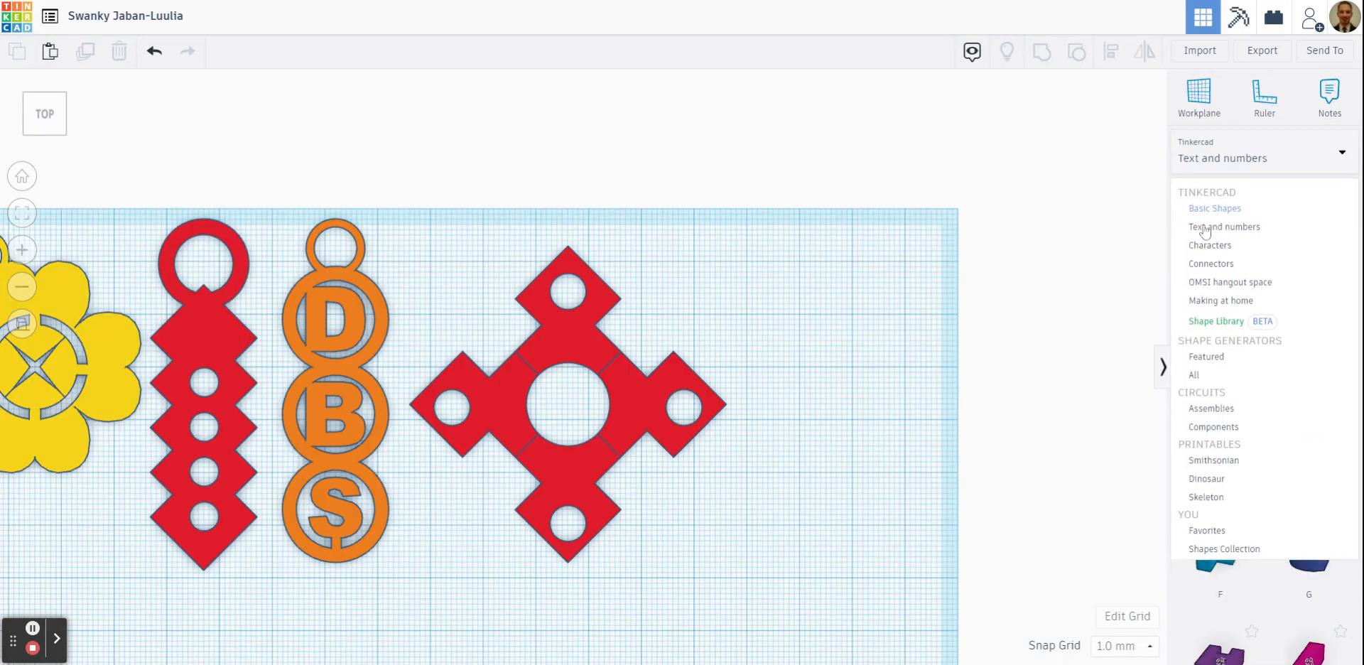
pyautogui.scroll(-10, 1263, 367)
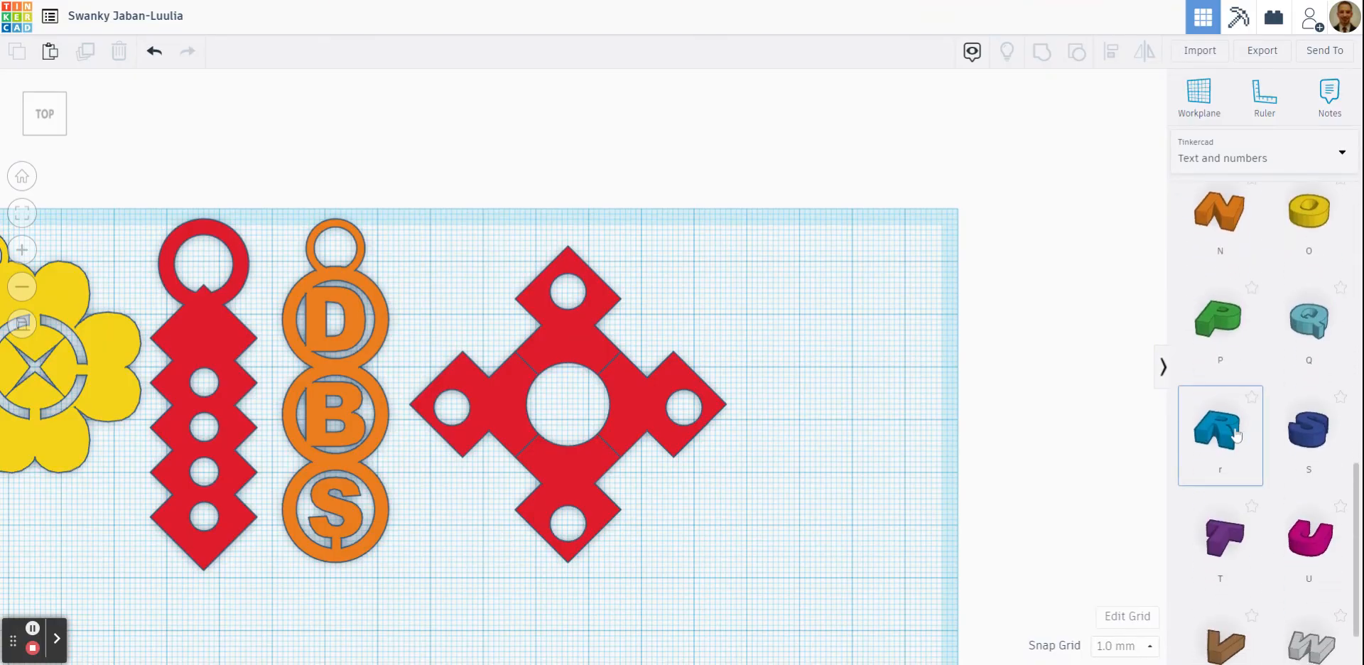
pyautogui.moveTo(1236, 434); pyautogui.dragTo(738, 316)
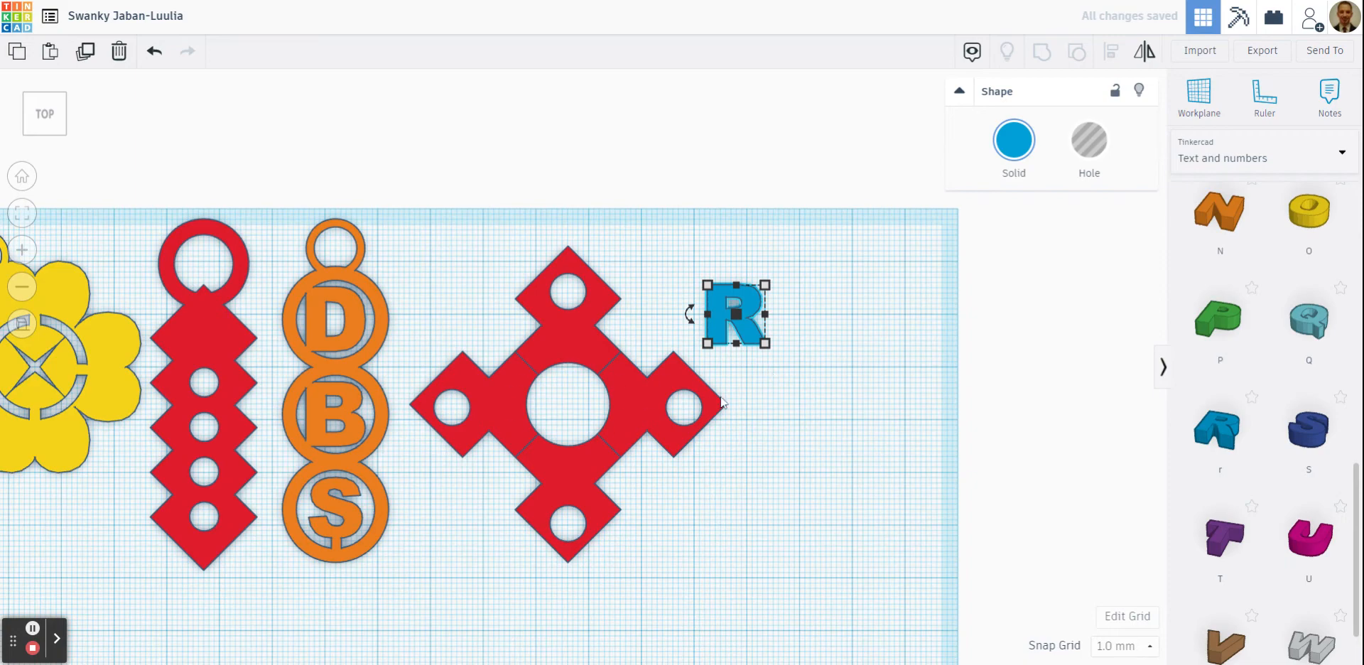
# Shrink the letter R to about 8.4 by 8.6 mm and place it inside the cross's central opening.
pyautogui.moveTo(766, 344); pyautogui.dragTo(586, 414)
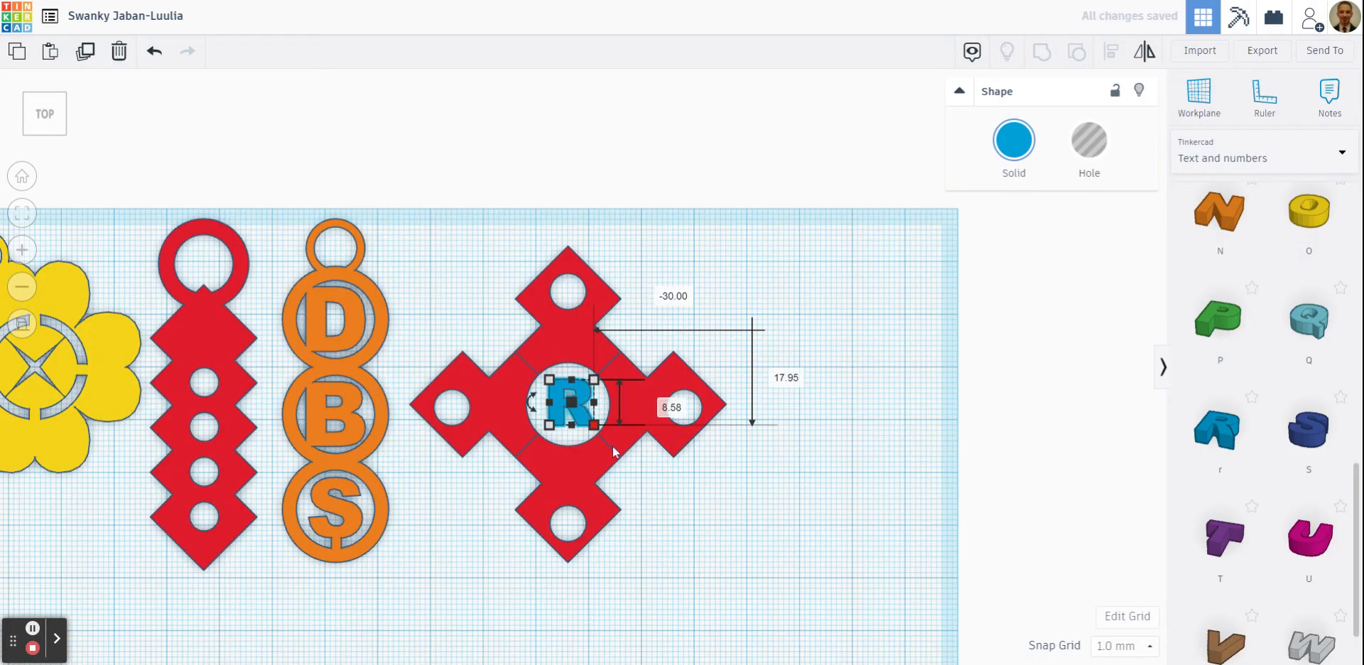
pyautogui.click(687, 511)
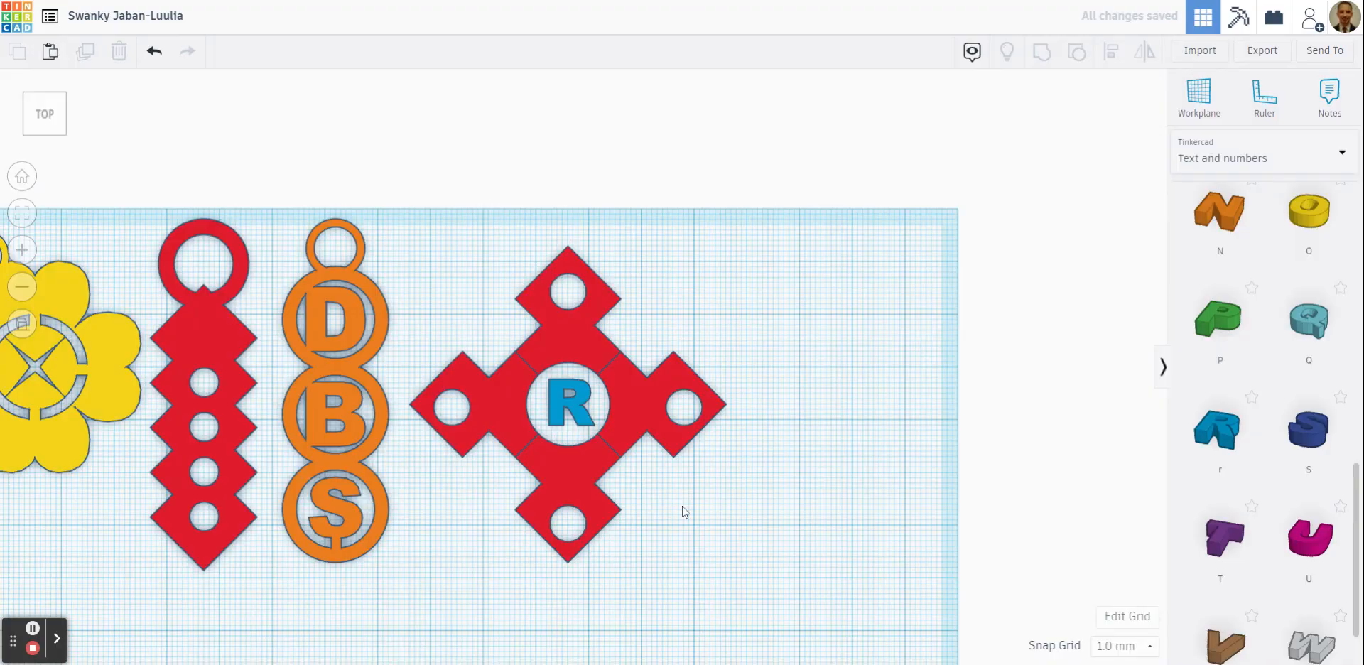
pyautogui.moveTo(728, 527); pyautogui.dragTo(743, 481, button='right')
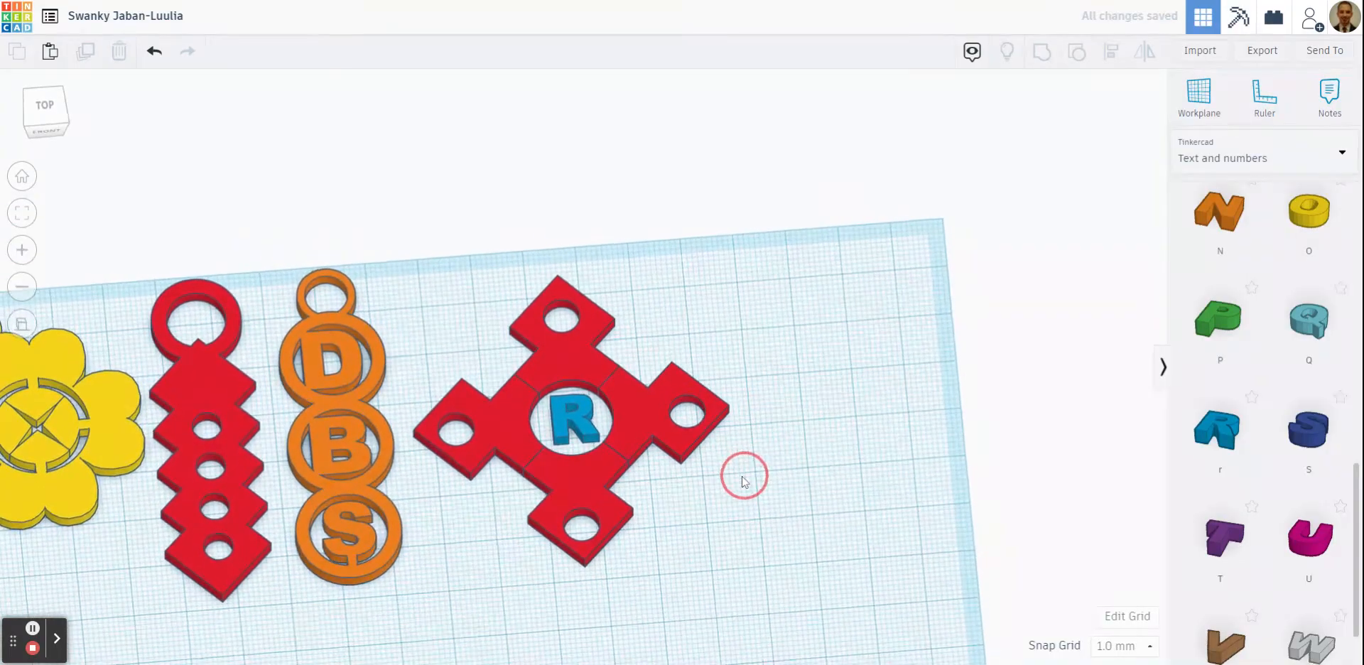
pyautogui.click(47, 109)
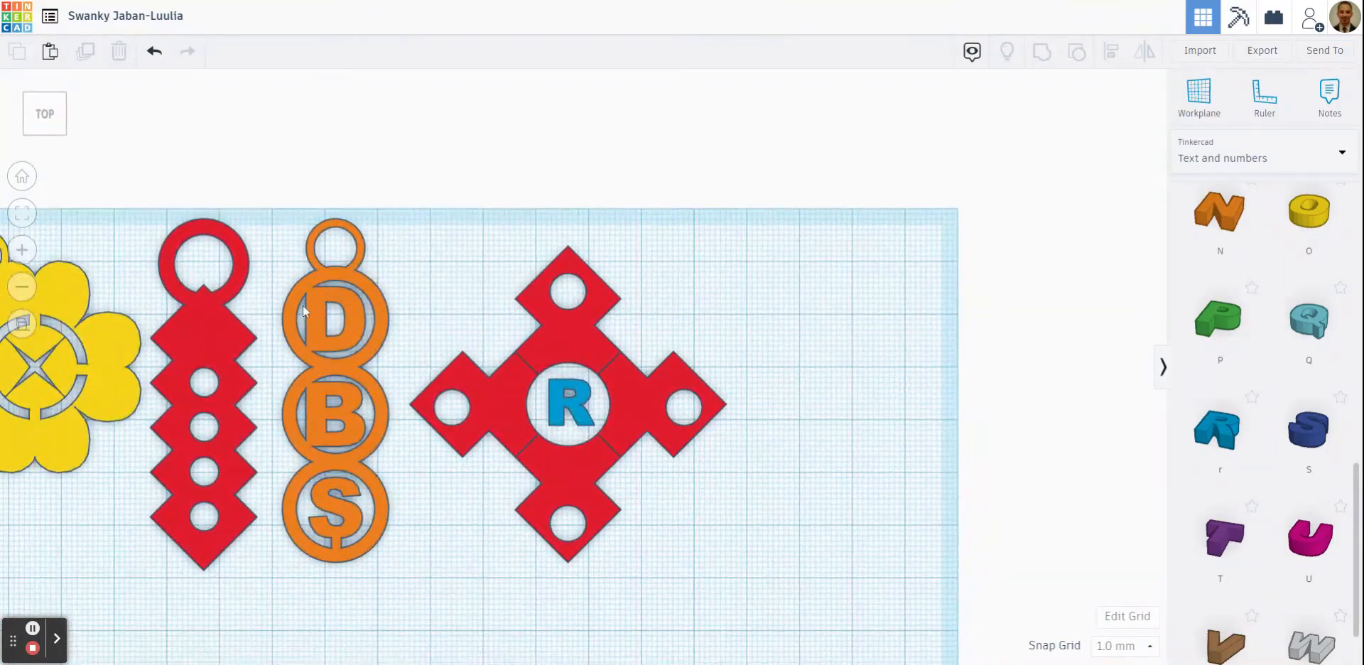
# Enlarge and reposition the letter R so its corners overlap the rim of the central opening.
pyautogui.click(592, 456)
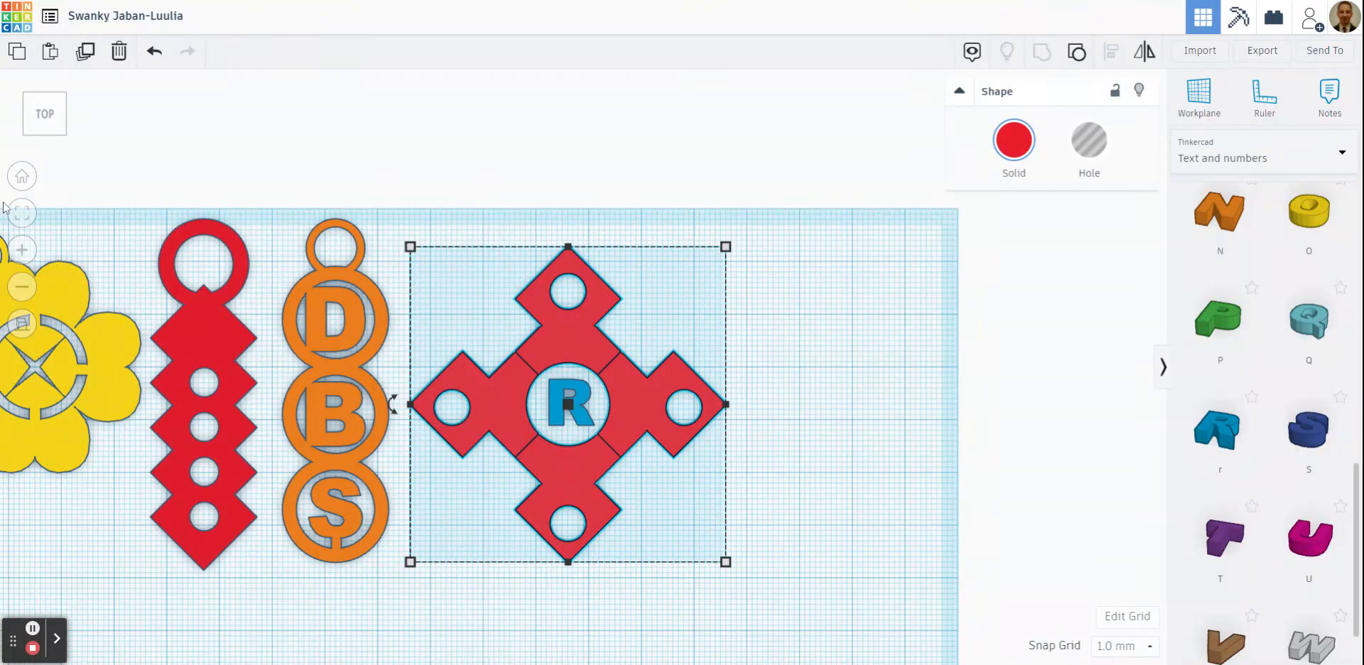
pyautogui.click(28, 221)
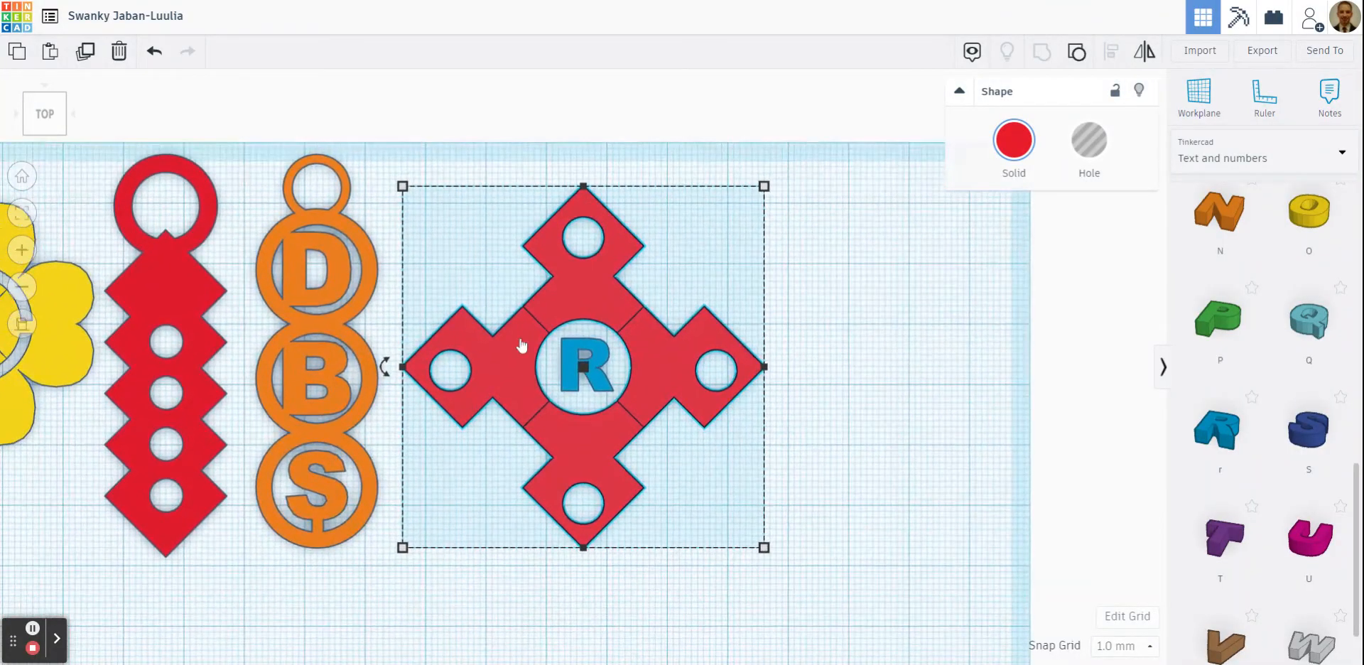
pyautogui.scroll(4, 596, 355)
pyautogui.scroll(3, 594, 352)
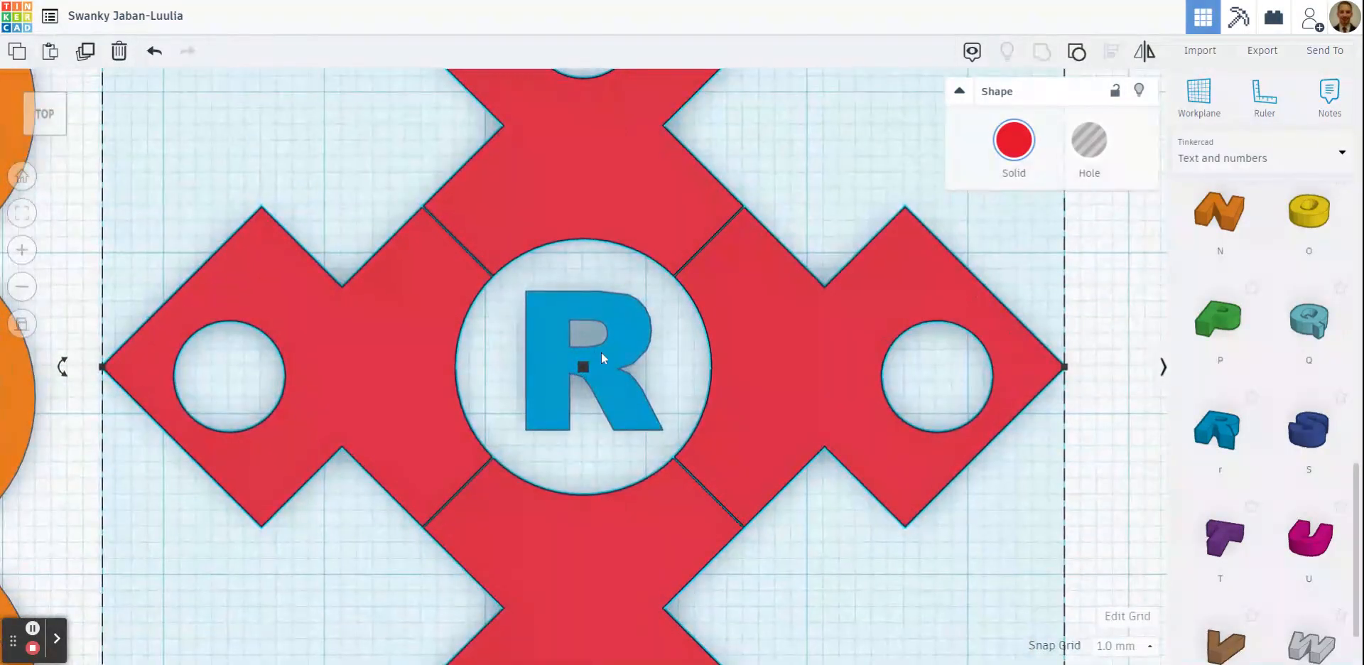
pyautogui.click(1092, 427)
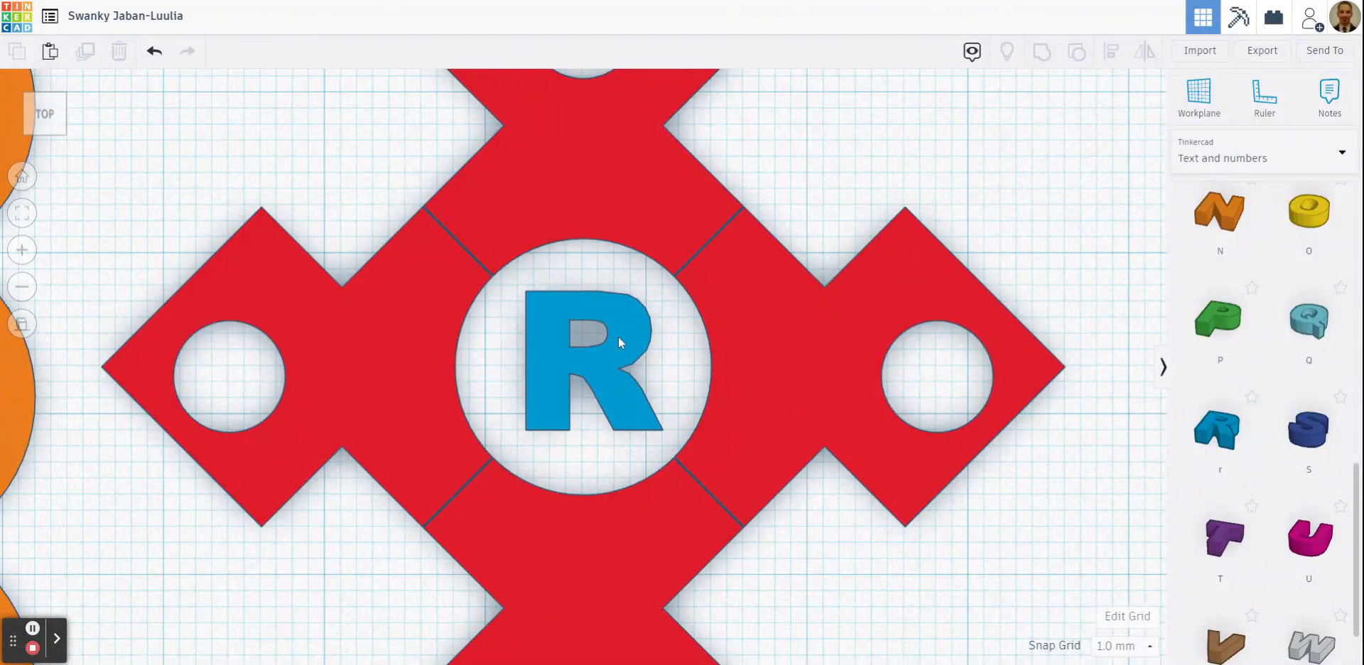
pyautogui.moveTo(619, 335); pyautogui.dragTo(588, 310)
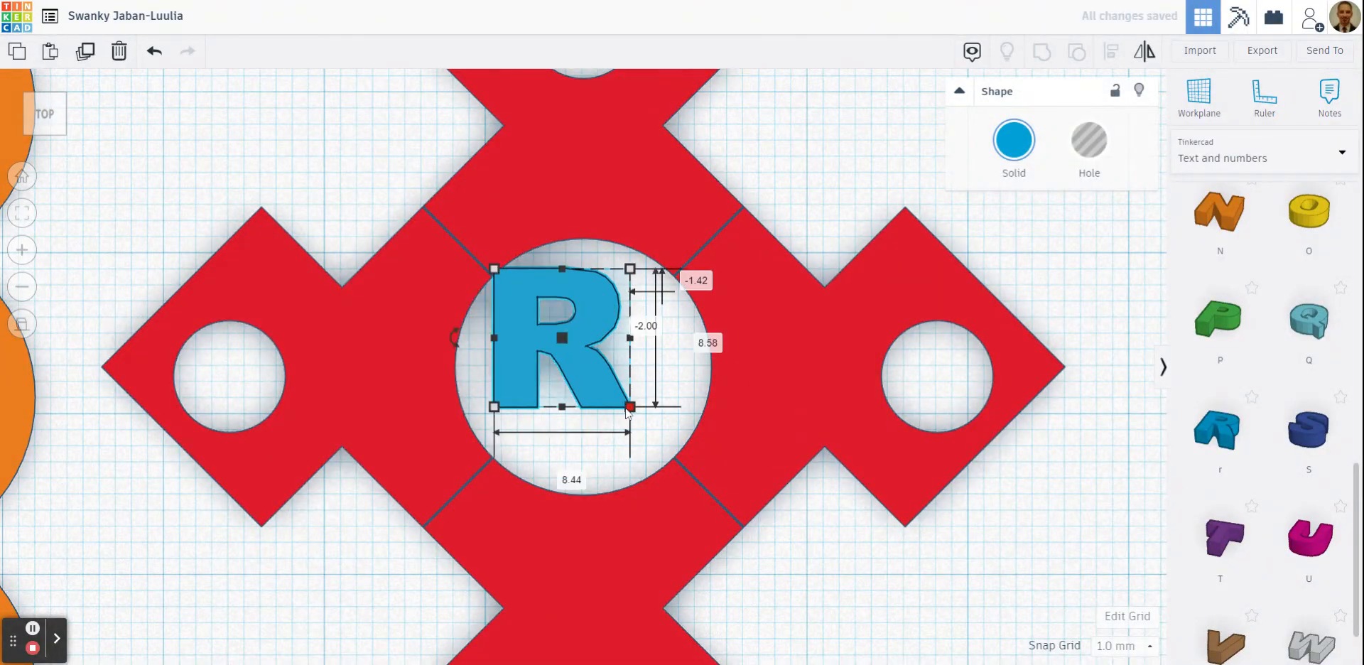
pyautogui.moveTo(630, 407); pyautogui.dragTo(709, 488)
pyautogui.moveTo(650, 399); pyautogui.dragTo(630, 402)
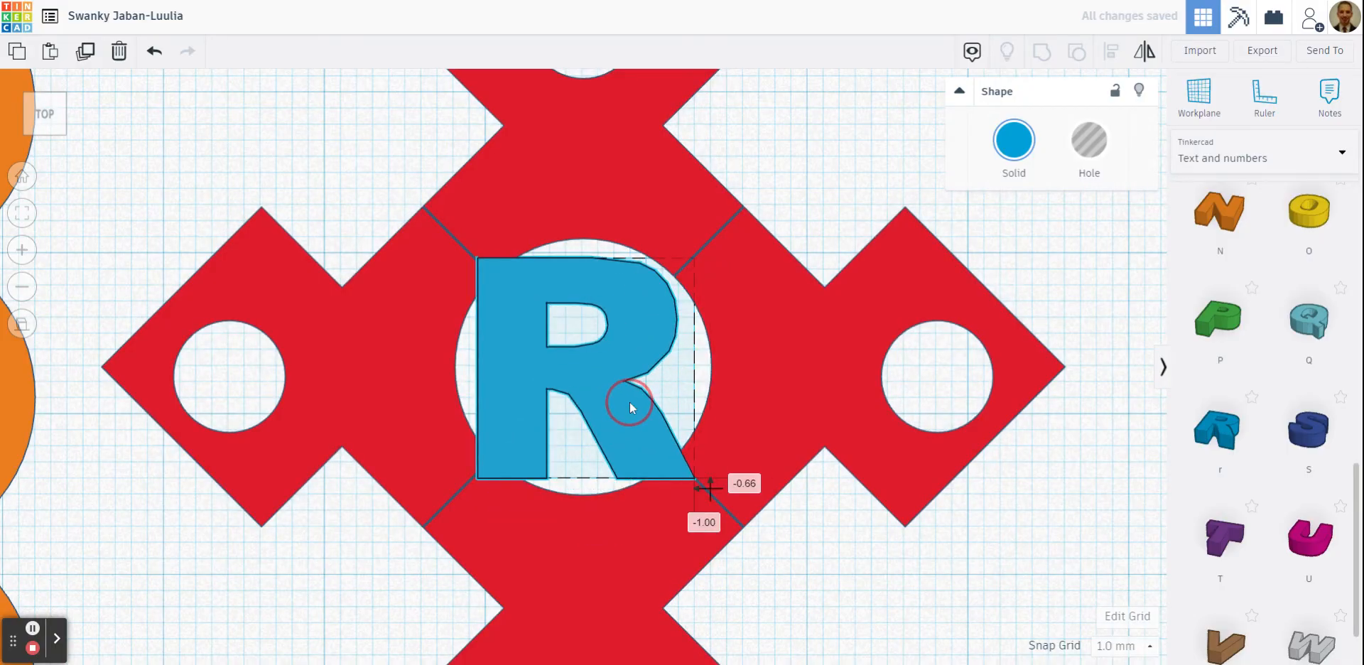
pyautogui.scroll(-4, 648, 395)
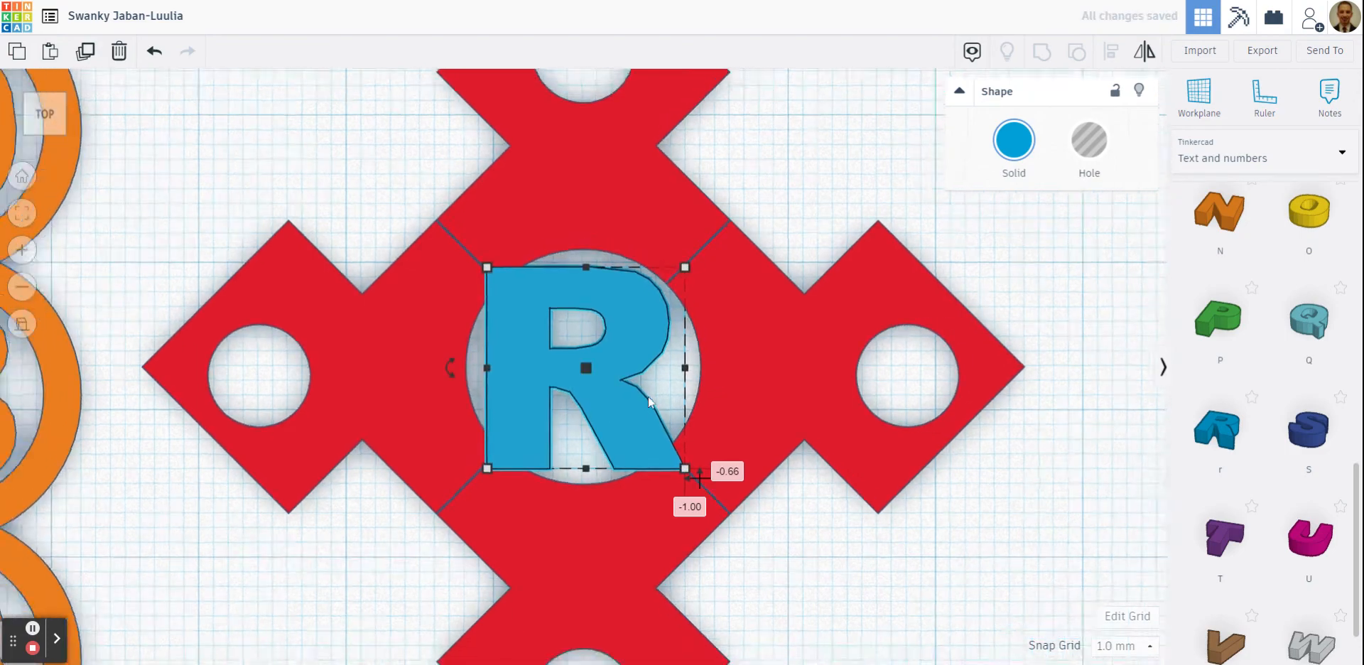
pyautogui.click(726, 247)
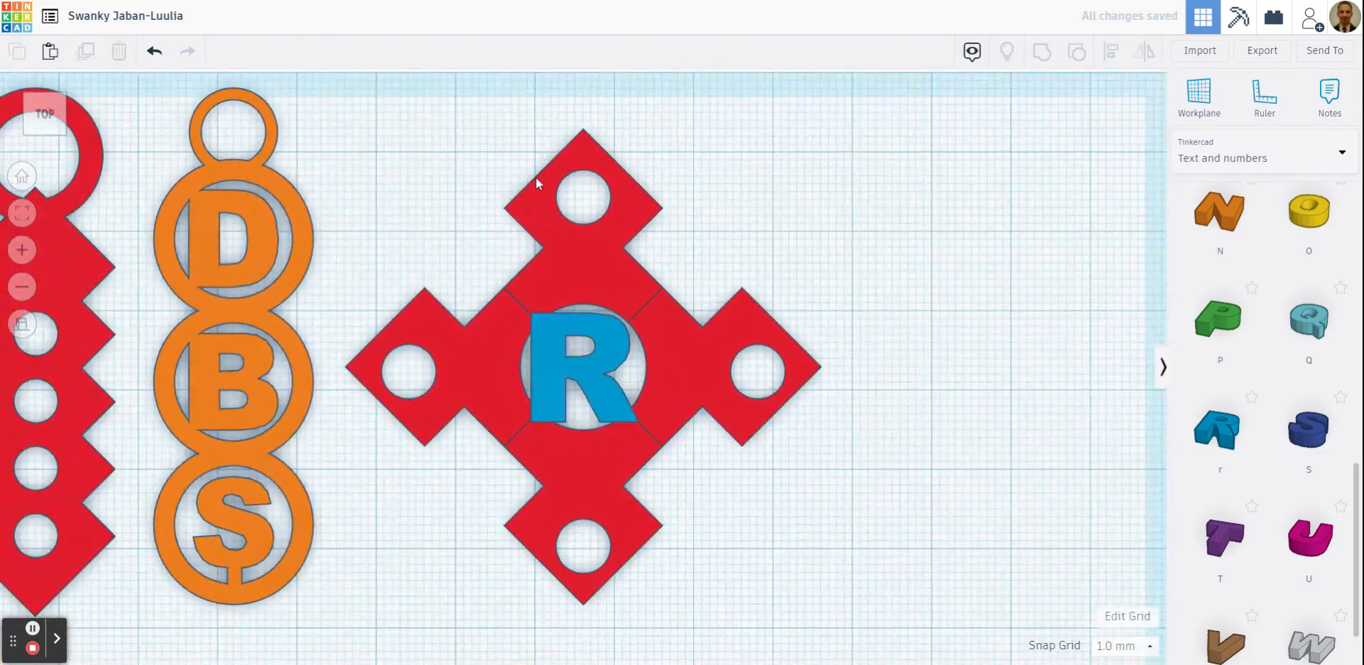
# Align the letter R with the cross's centre both vertically and horizontally.
pyautogui.moveTo(402, 101); pyautogui.dragTo(856, 636)
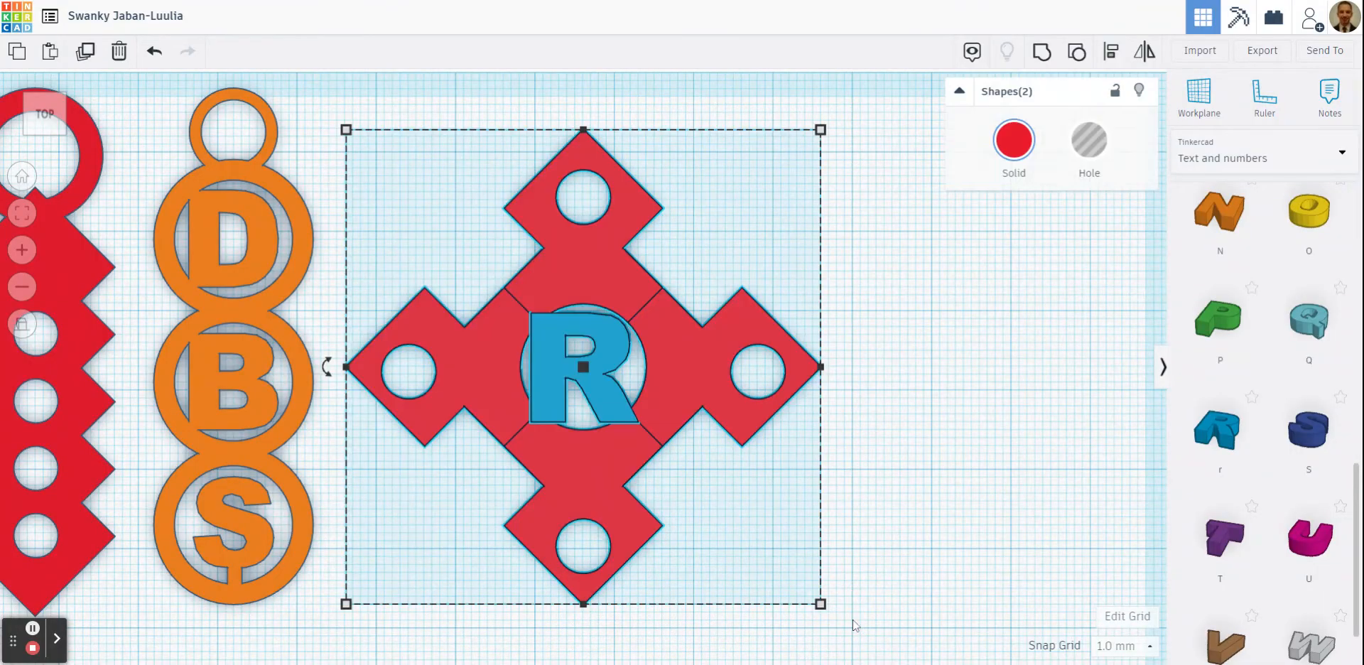
pyautogui.click(1111, 52)
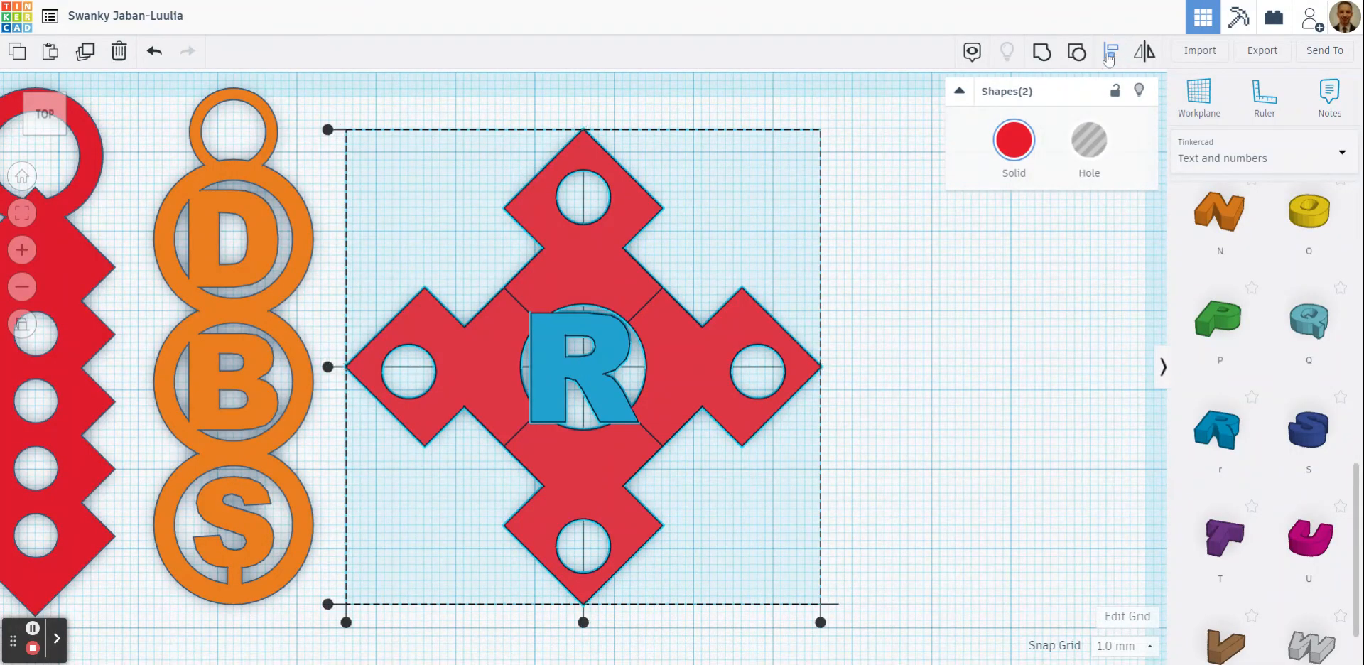
pyautogui.click(584, 623)
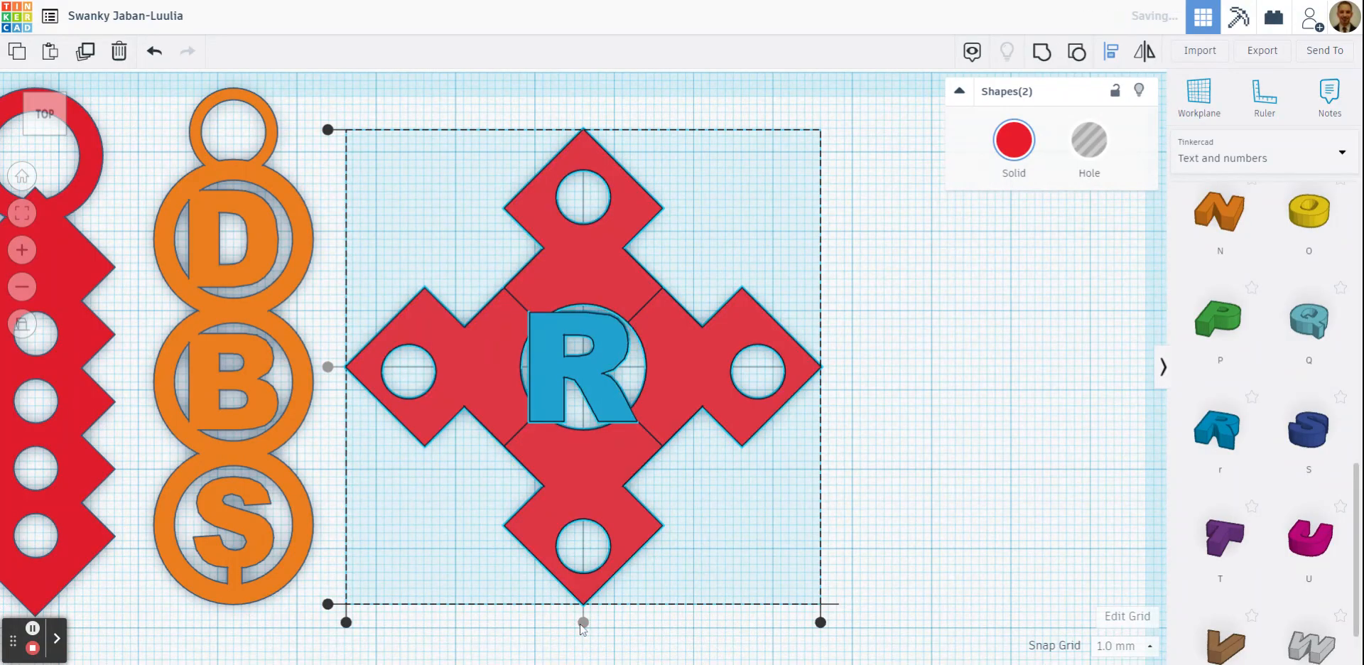
pyautogui.click(916, 500)
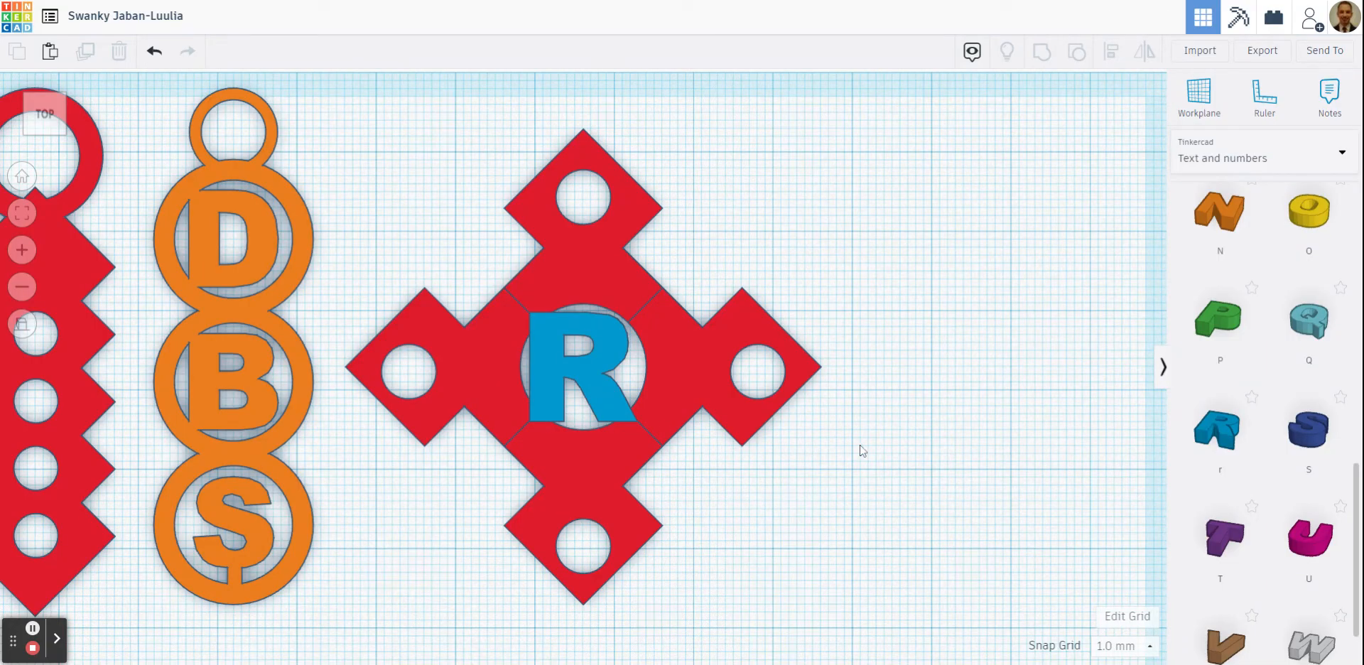
# Try grouping the letter R with the red cross, and undo the grouping.
pyautogui.moveTo(461, 122); pyautogui.dragTo(736, 523)
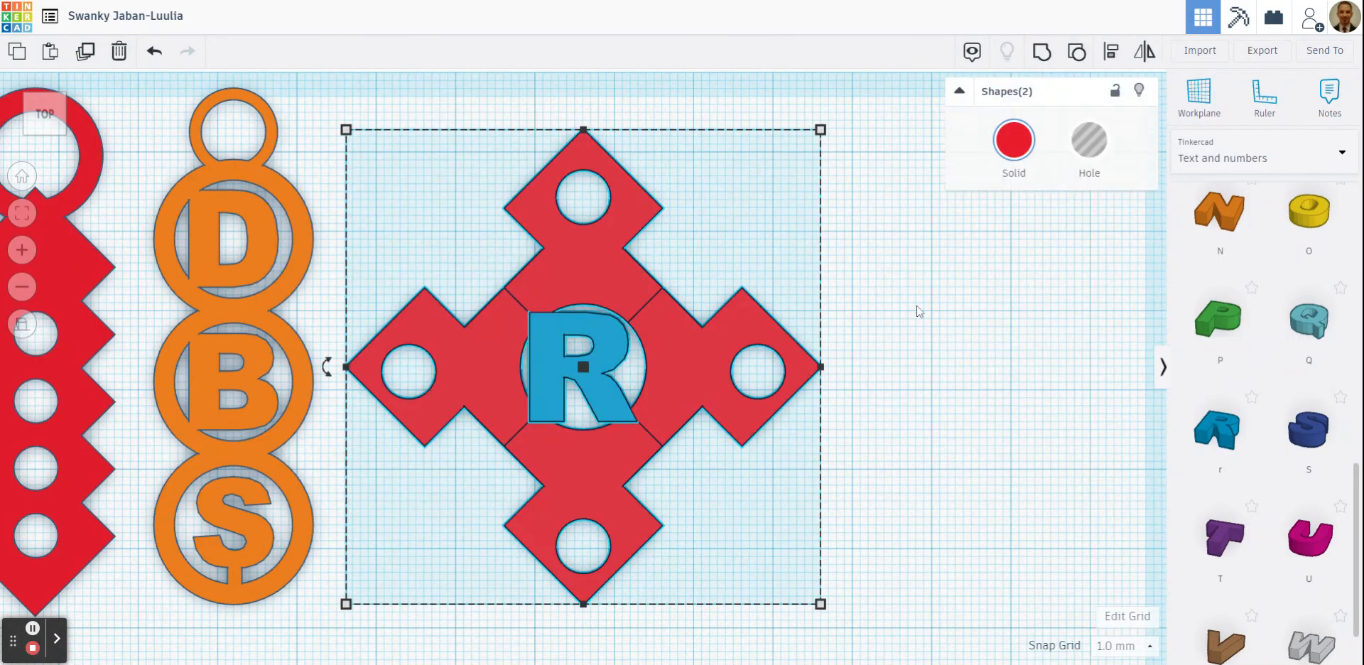
pyautogui.click(1041, 51)
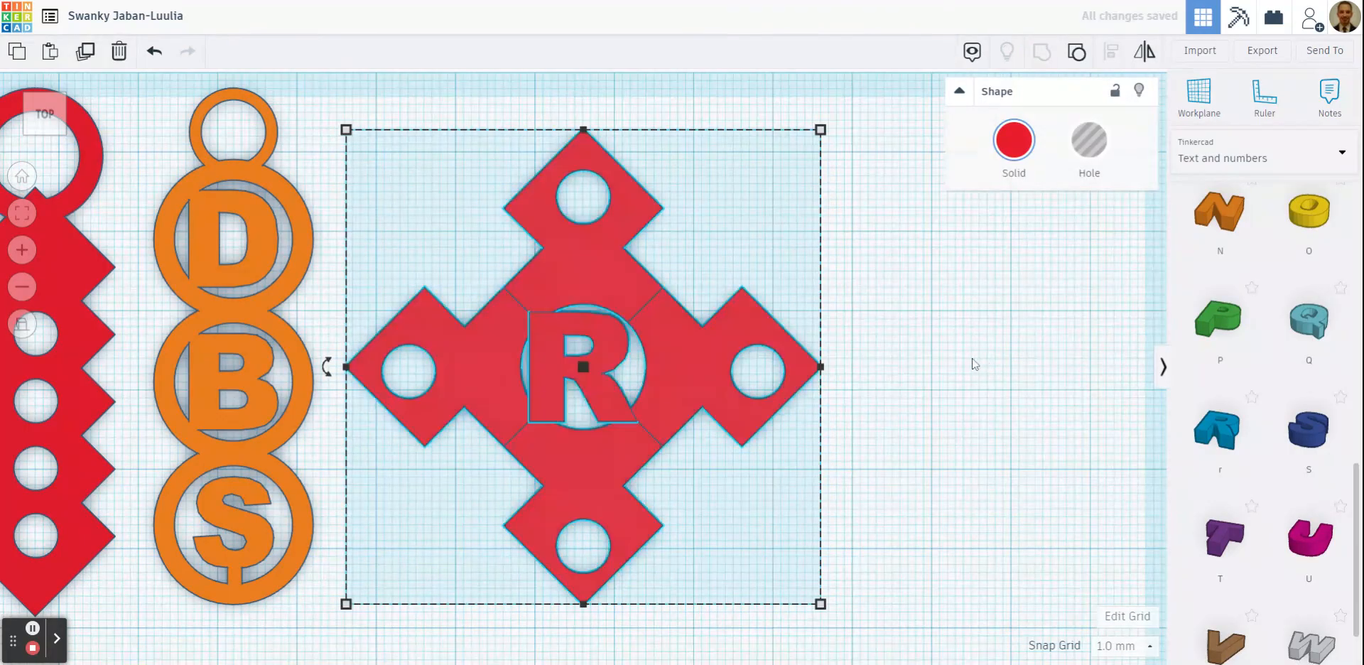
pyautogui.click(975, 364)
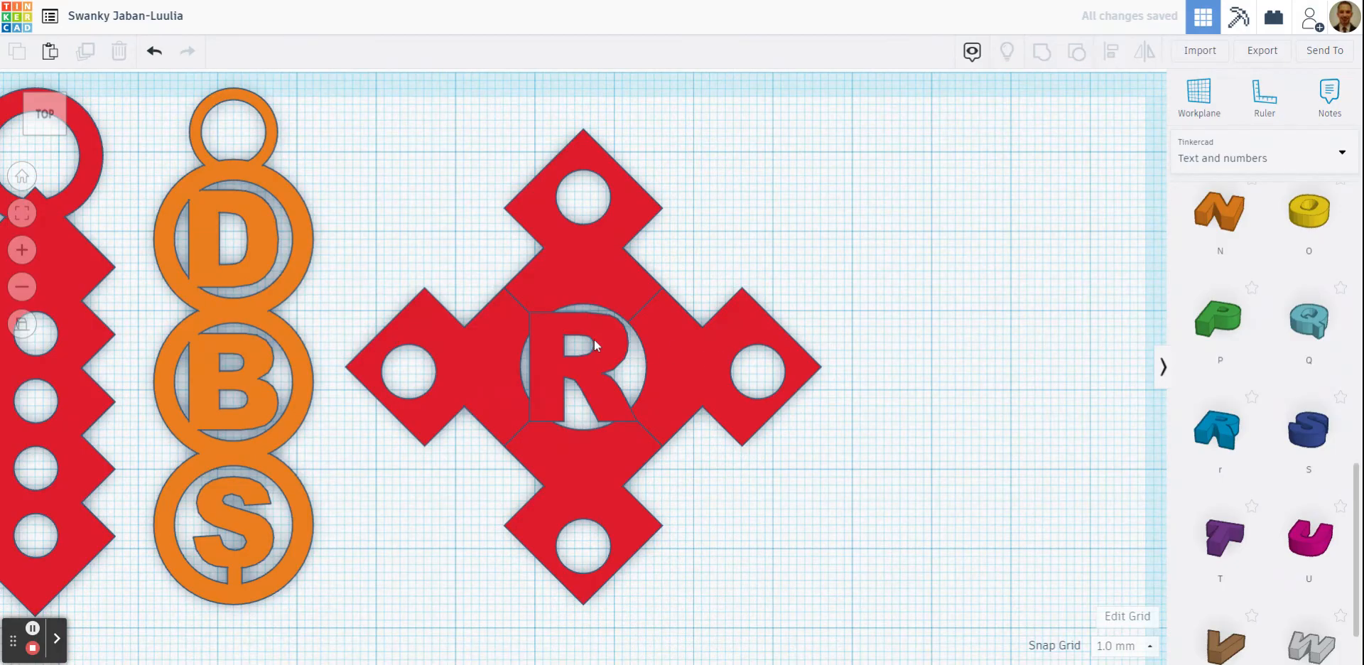
pyautogui.moveTo(953, 334); pyautogui.dragTo(976, 235, button='right')
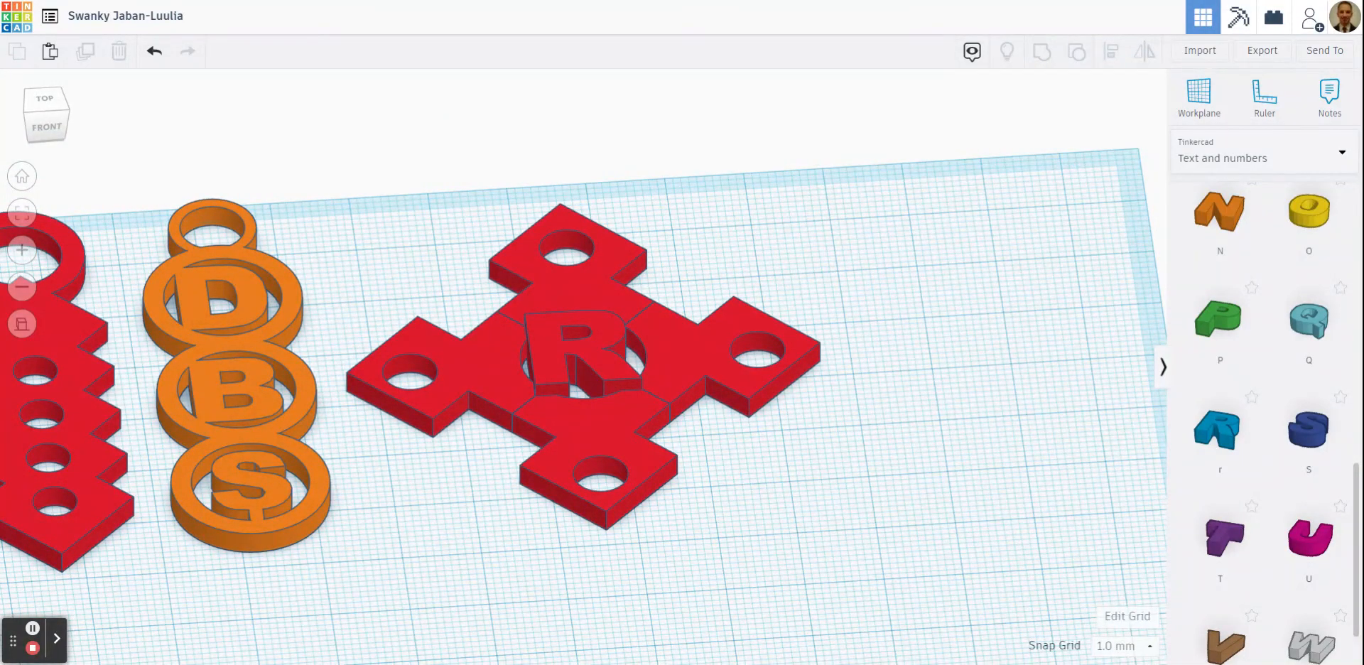
pyautogui.click(154, 50)
pyautogui.click(837, 252)
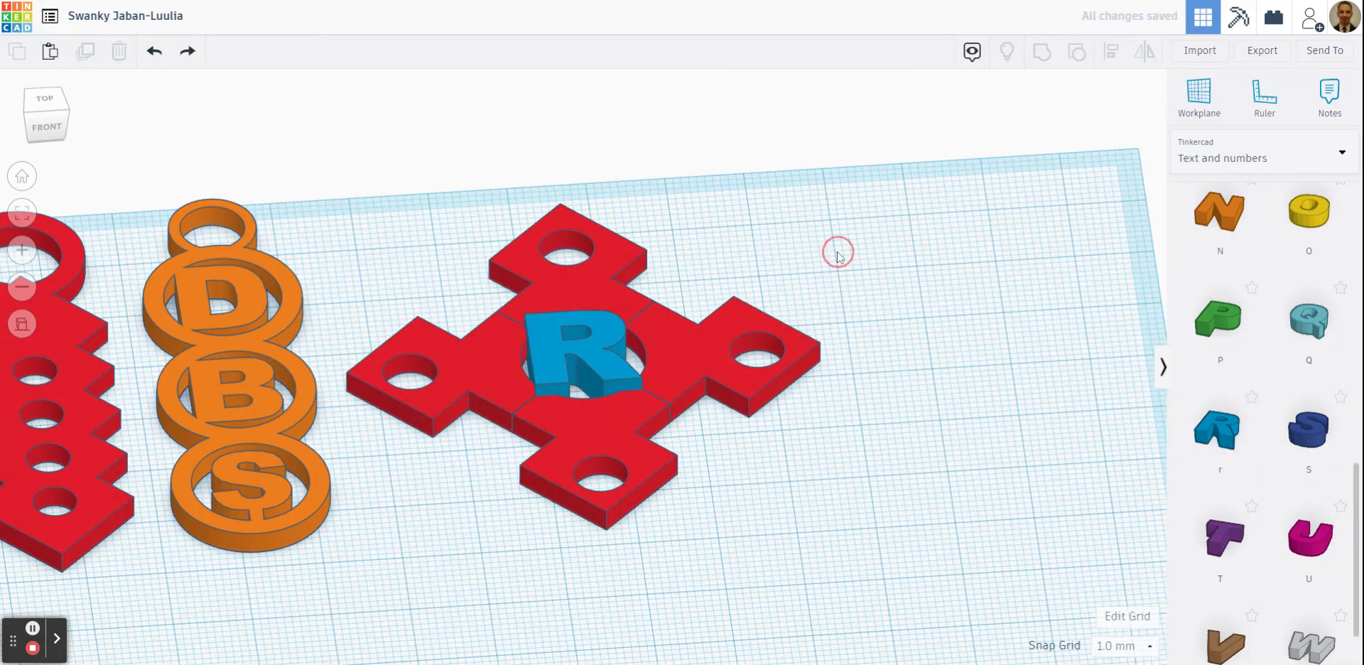
# Set the letter R's height to 3 mm.
pyautogui.scroll(3, 611, 282)
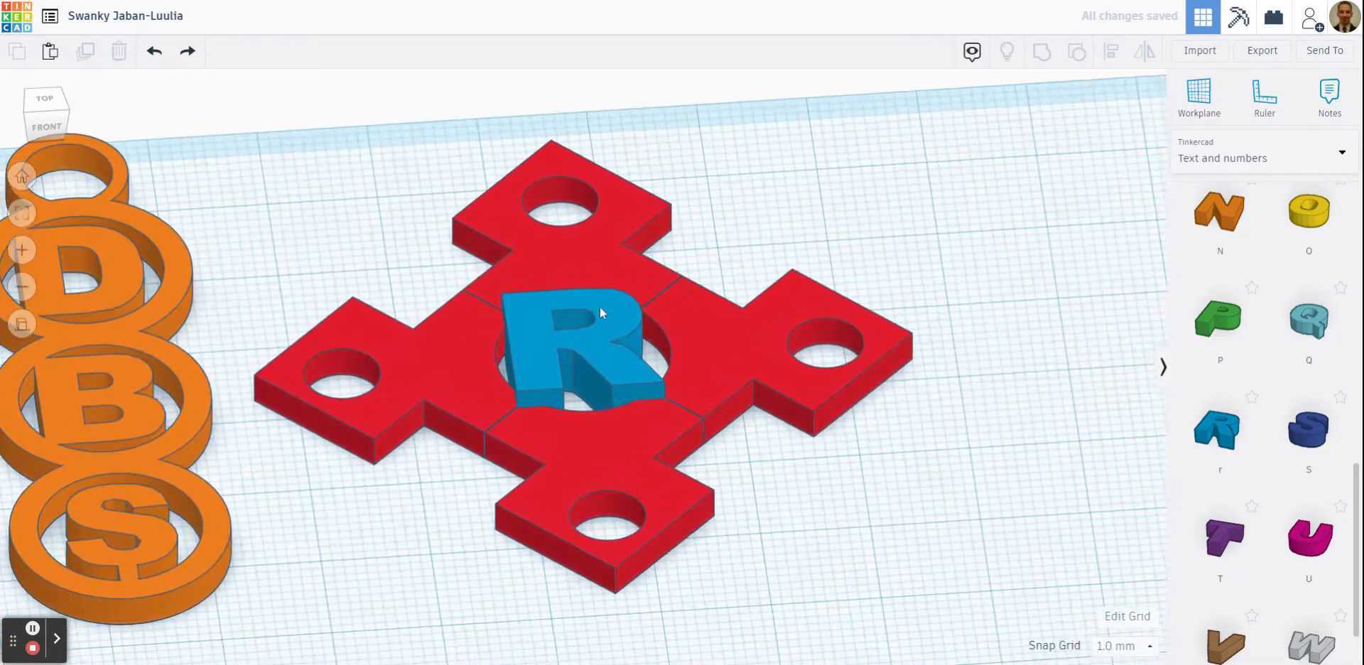
pyautogui.click(603, 305)
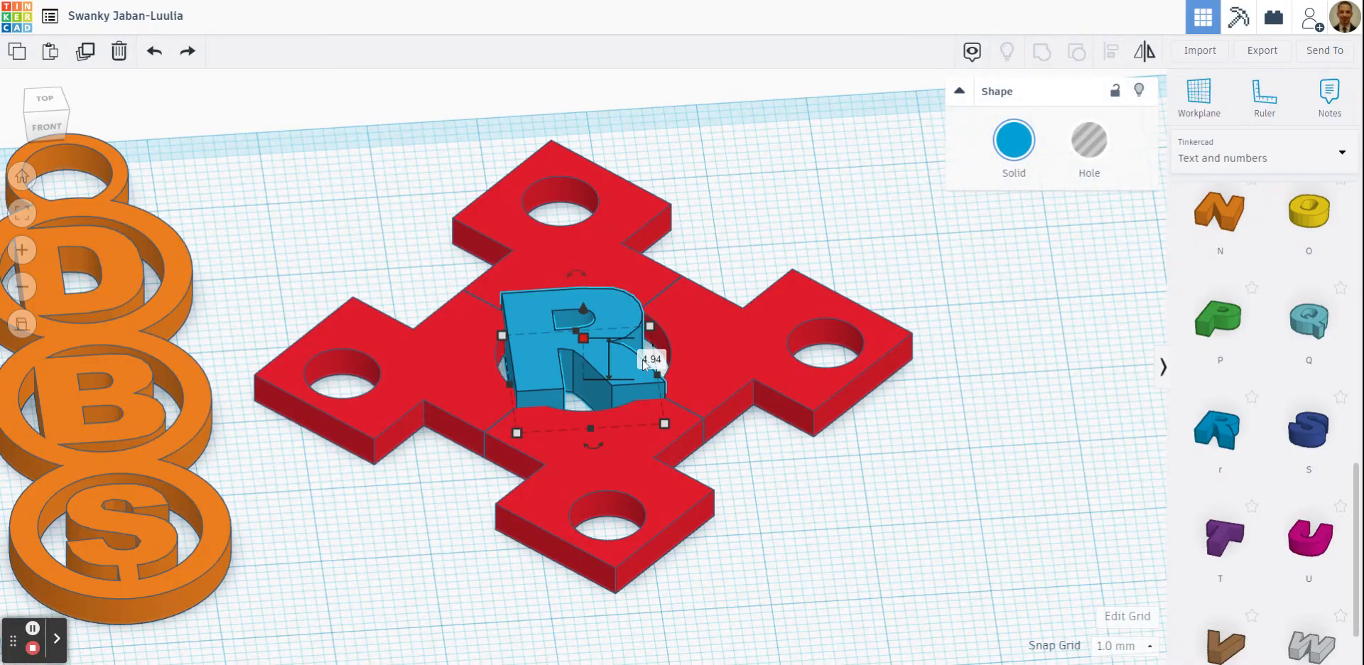
pyautogui.click(646, 360)
pyautogui.write('3')
pyautogui.press('Return')
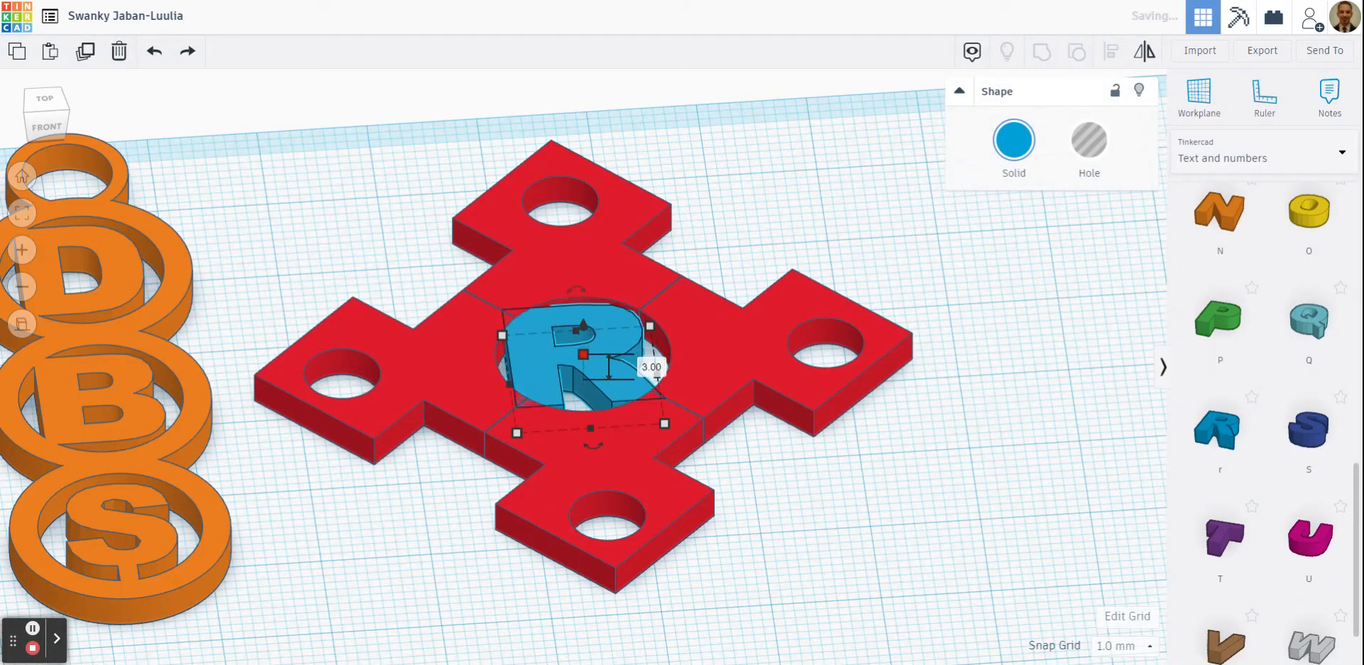
pyautogui.click(740, 256)
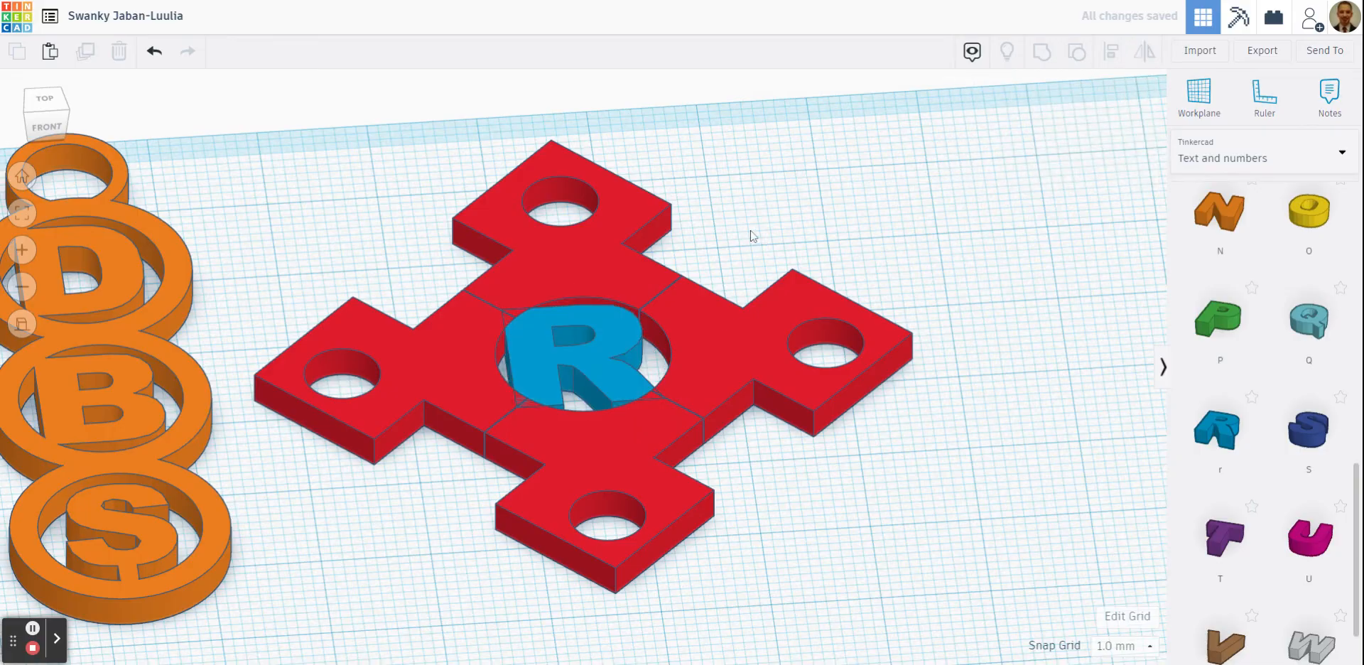
# Group the letter R with the red diamond cross into a single shape.
pyautogui.moveTo(742, 256); pyautogui.dragTo(694, 335, button='right')
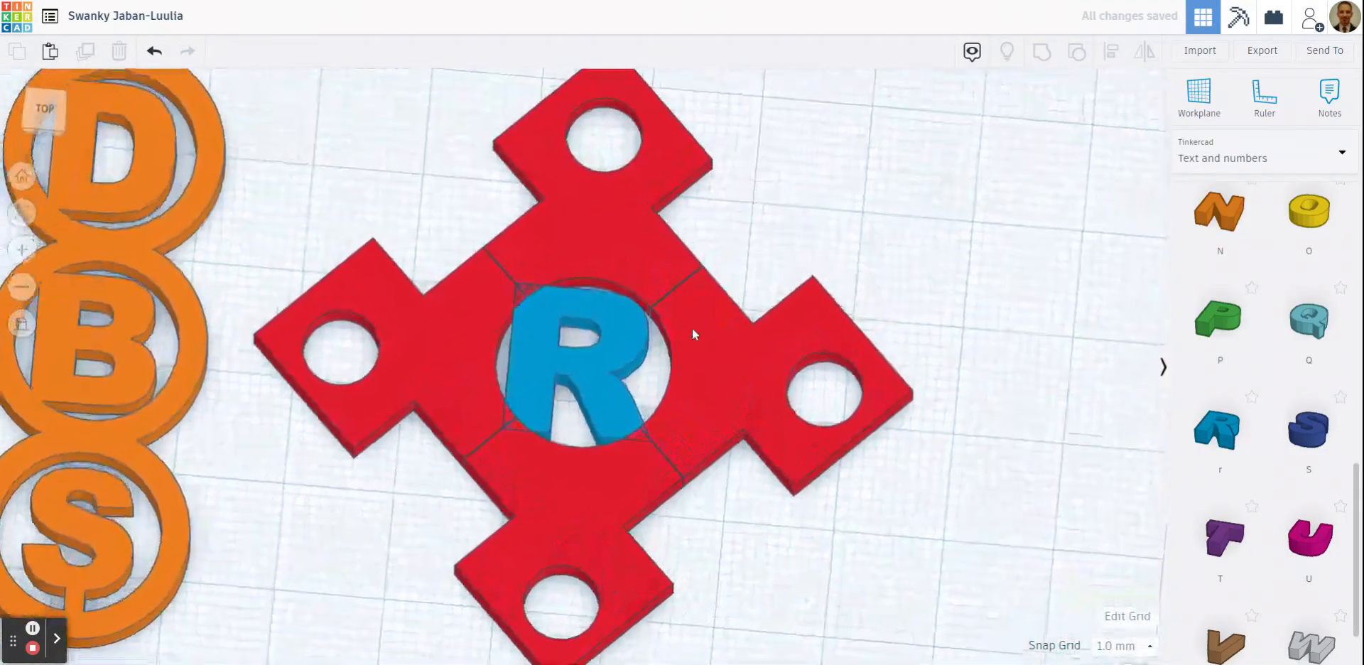
pyautogui.click(42, 110)
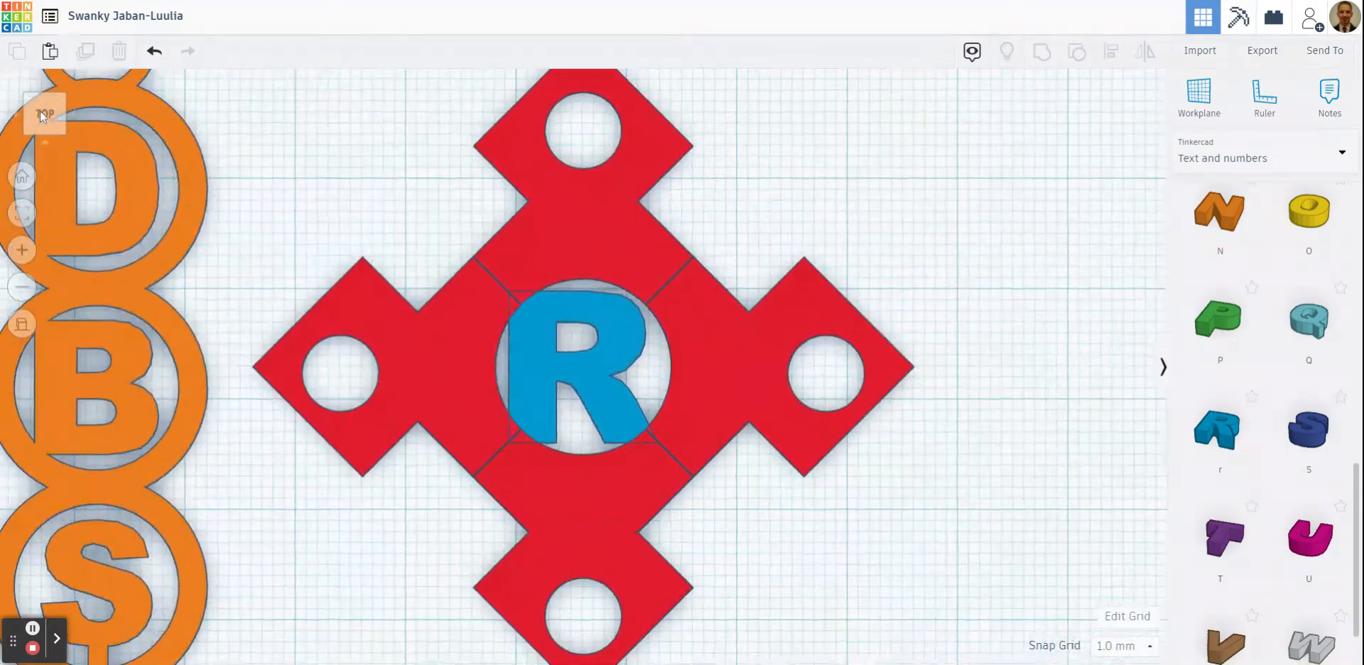
pyautogui.scroll(-3, 732, 224)
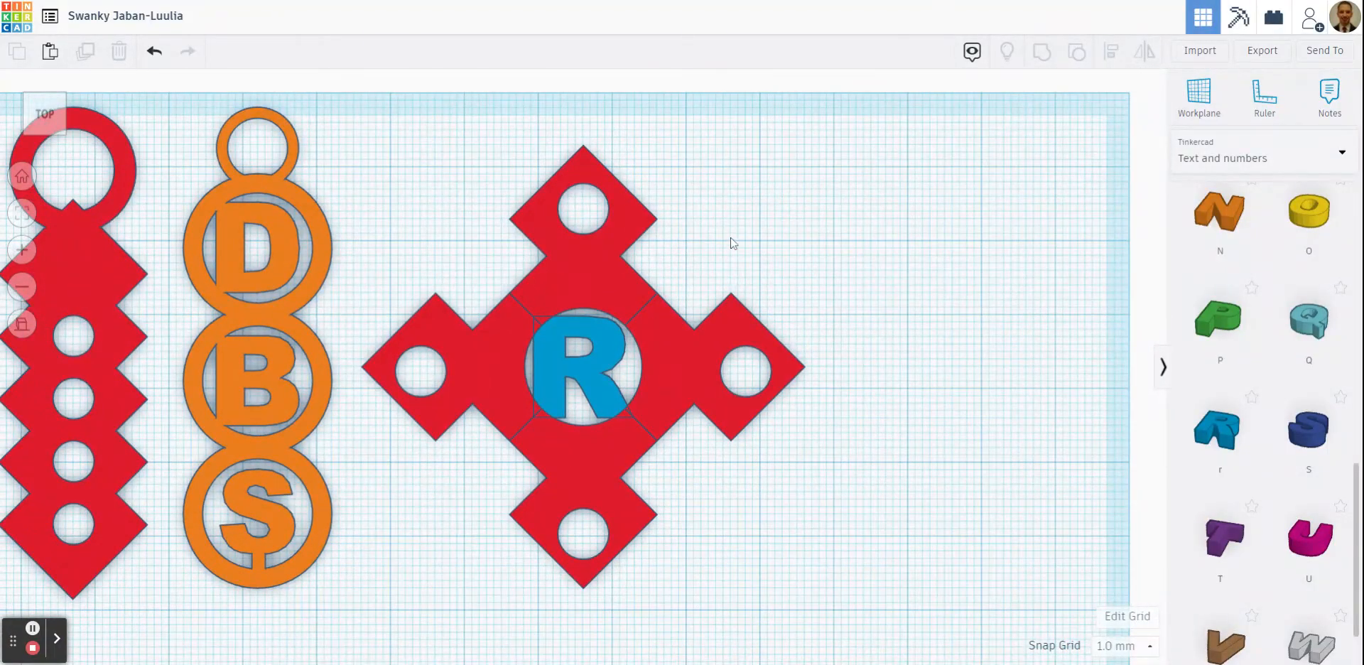
pyautogui.moveTo(419, 146); pyautogui.dragTo(815, 589)
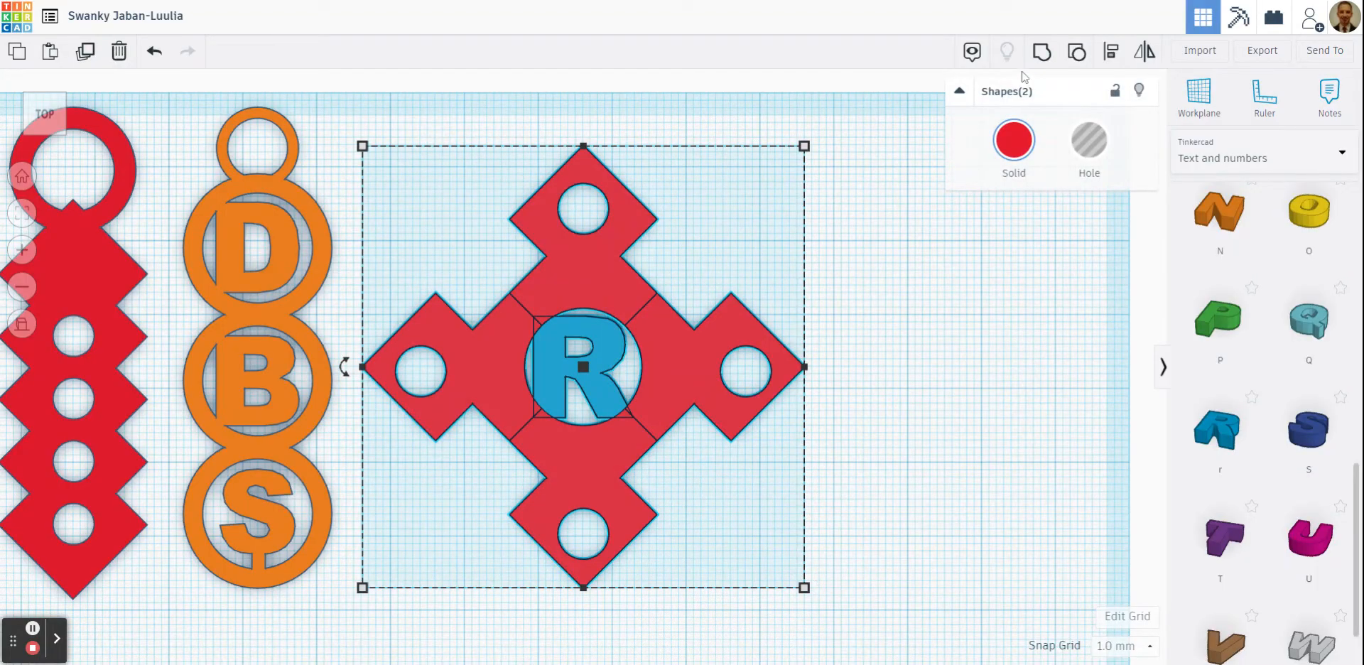
pyautogui.click(1040, 52)
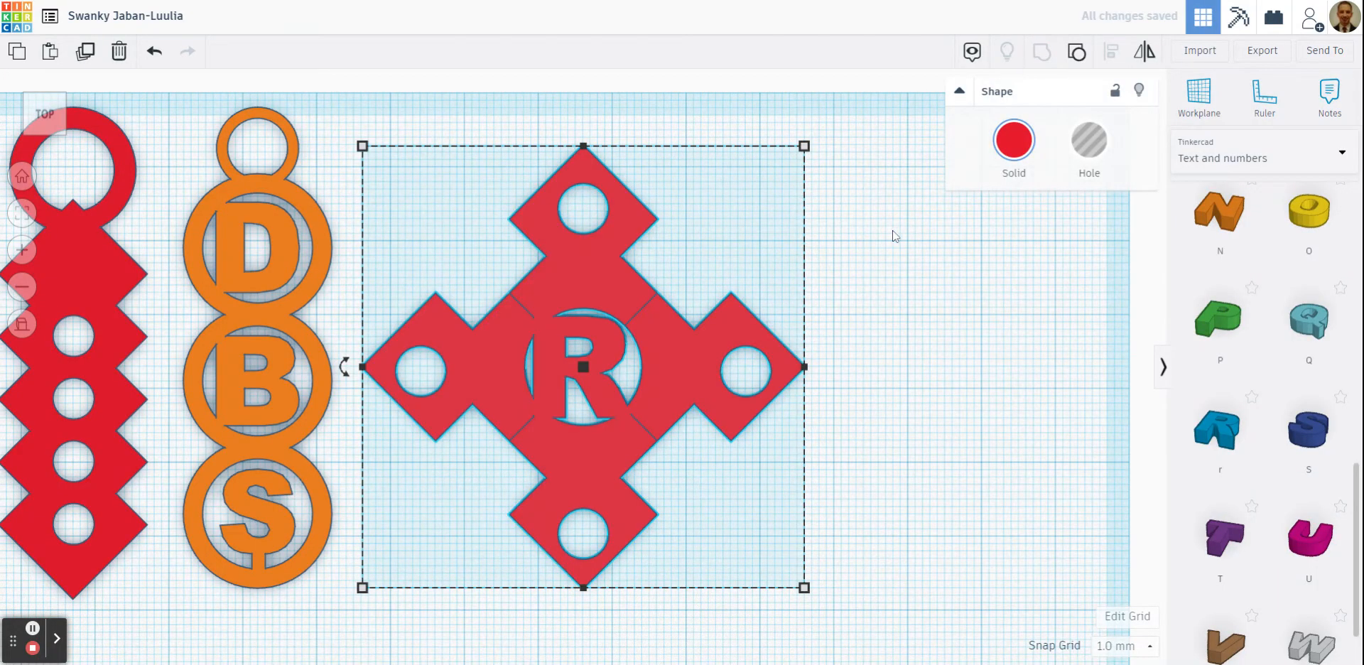
pyautogui.click(892, 233)
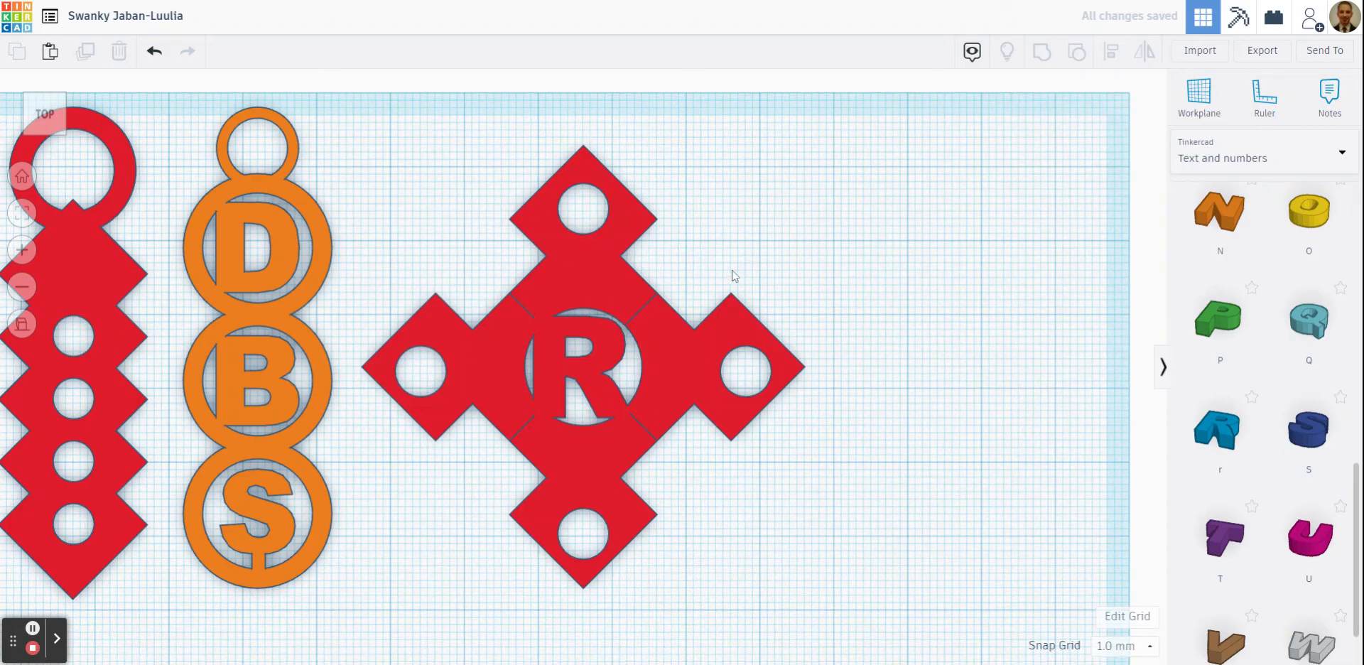
pyautogui.scroll(5, 660, 470)
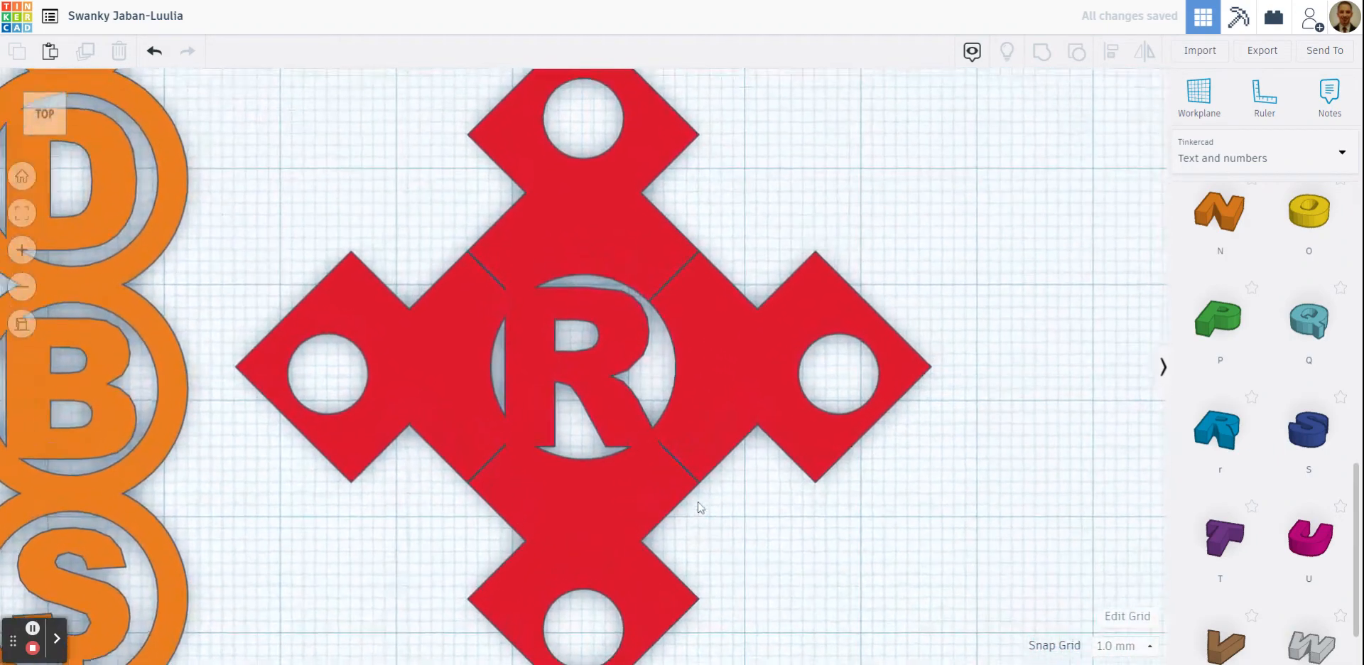
pyautogui.moveTo(697, 502)
pyautogui.mouseDown(button='right')
pyautogui.moveTo(687, 442)
pyautogui.moveTo(757, 364)
pyautogui.moveTo(746, 235)
pyautogui.moveTo(731, 296)
pyautogui.moveTo(654, 436)
pyautogui.moveTo(697, 500)
pyautogui.mouseUp(button='right')
# Scale the grouped red cross down and set both its width and length to 50 mm.
pyautogui.scroll(-4, 696, 500)
pyautogui.scroll(-5, 696, 503)
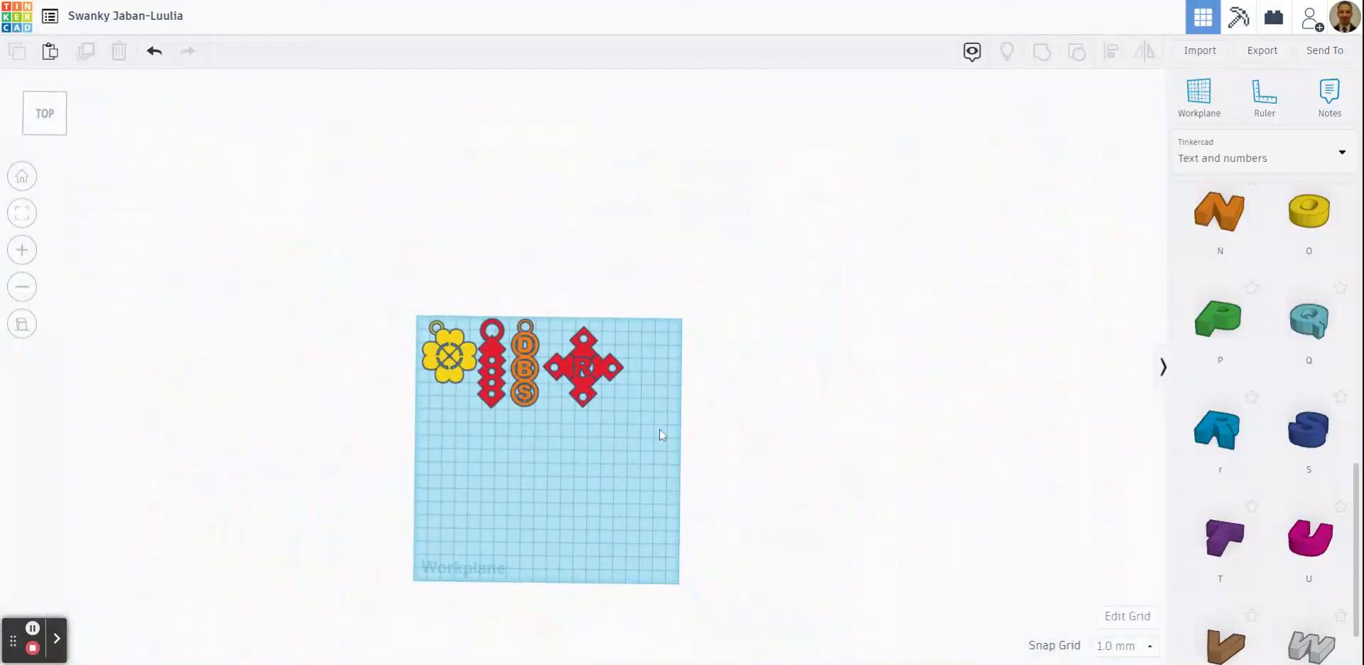
pyautogui.scroll(2, 604, 362)
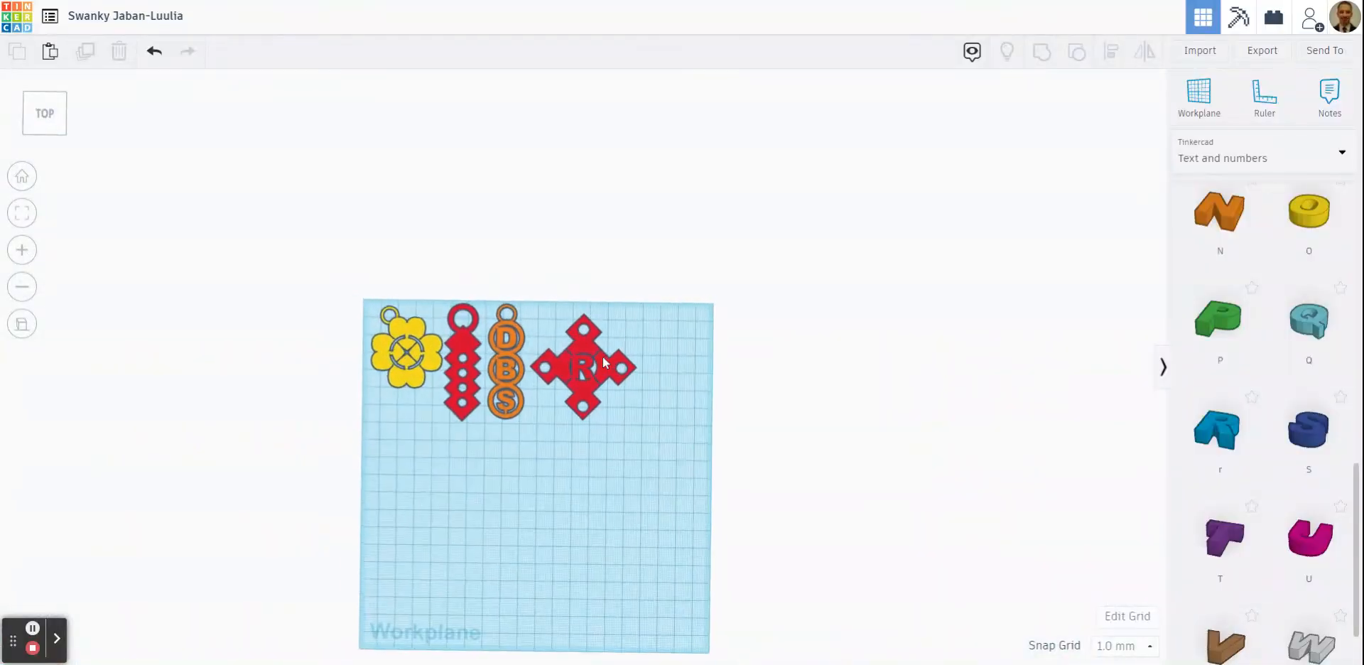
pyautogui.click(22, 213)
pyautogui.scroll(3, 824, 369)
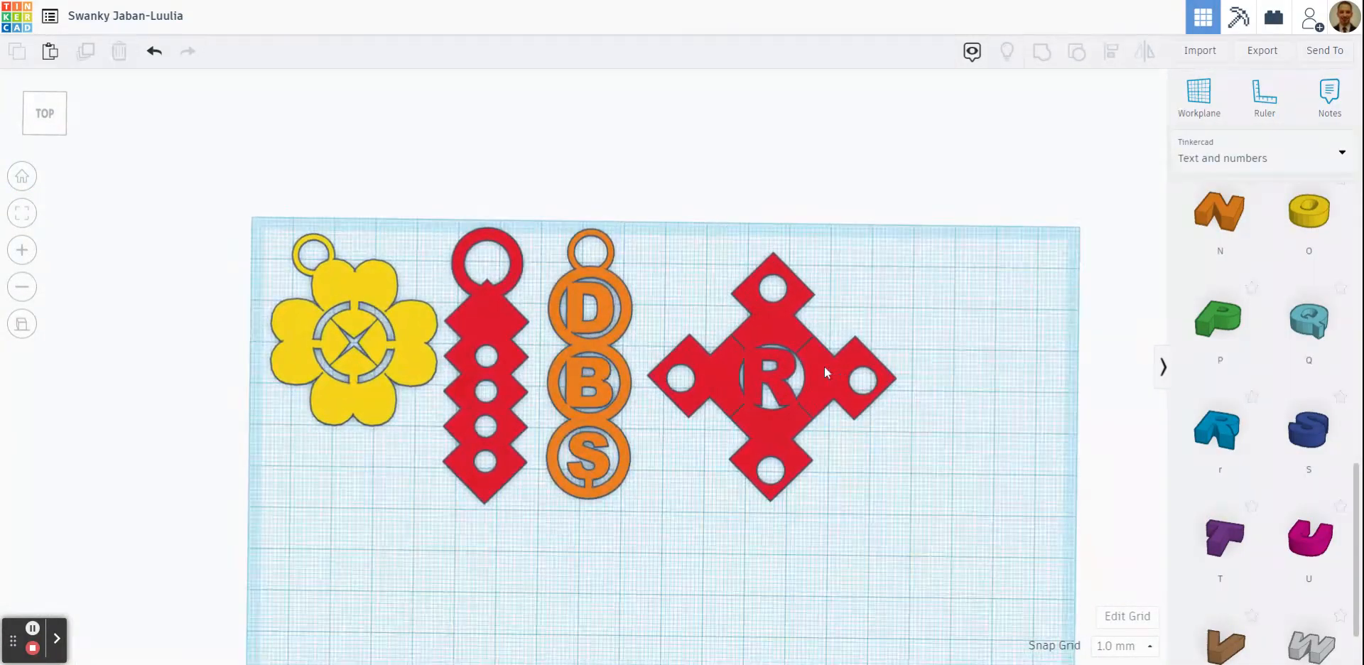
pyautogui.click(855, 359)
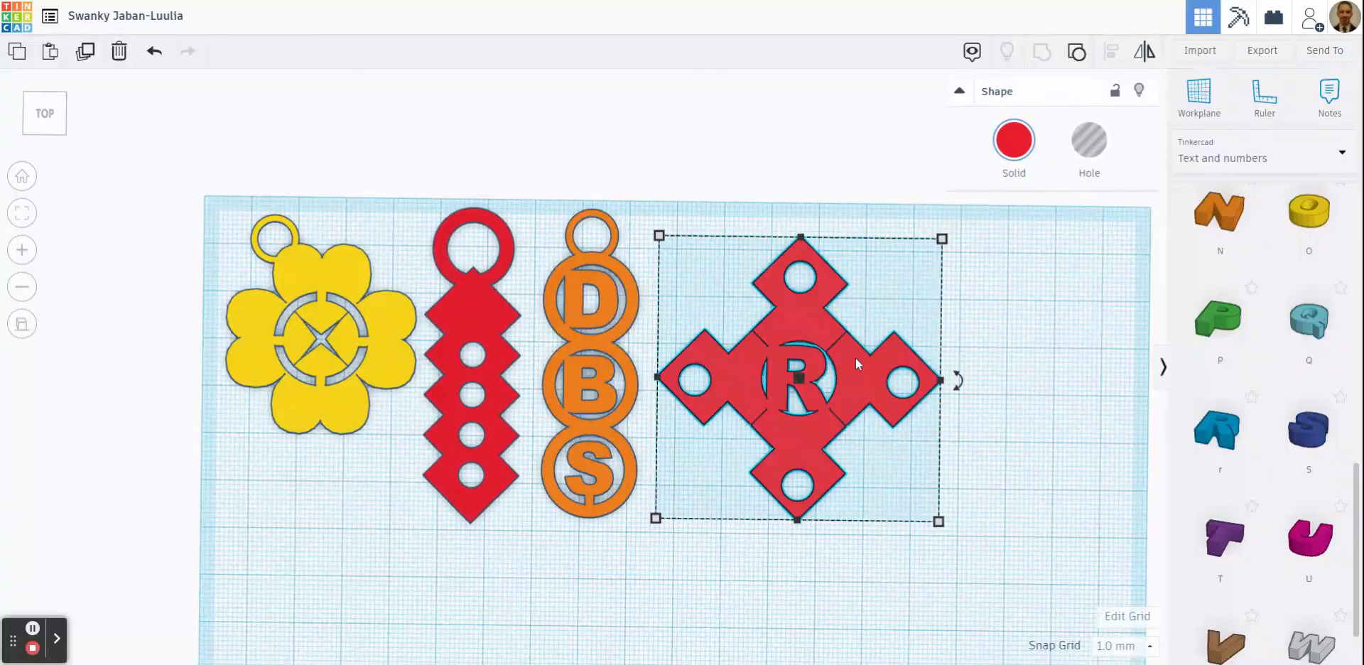
pyautogui.click(22, 213)
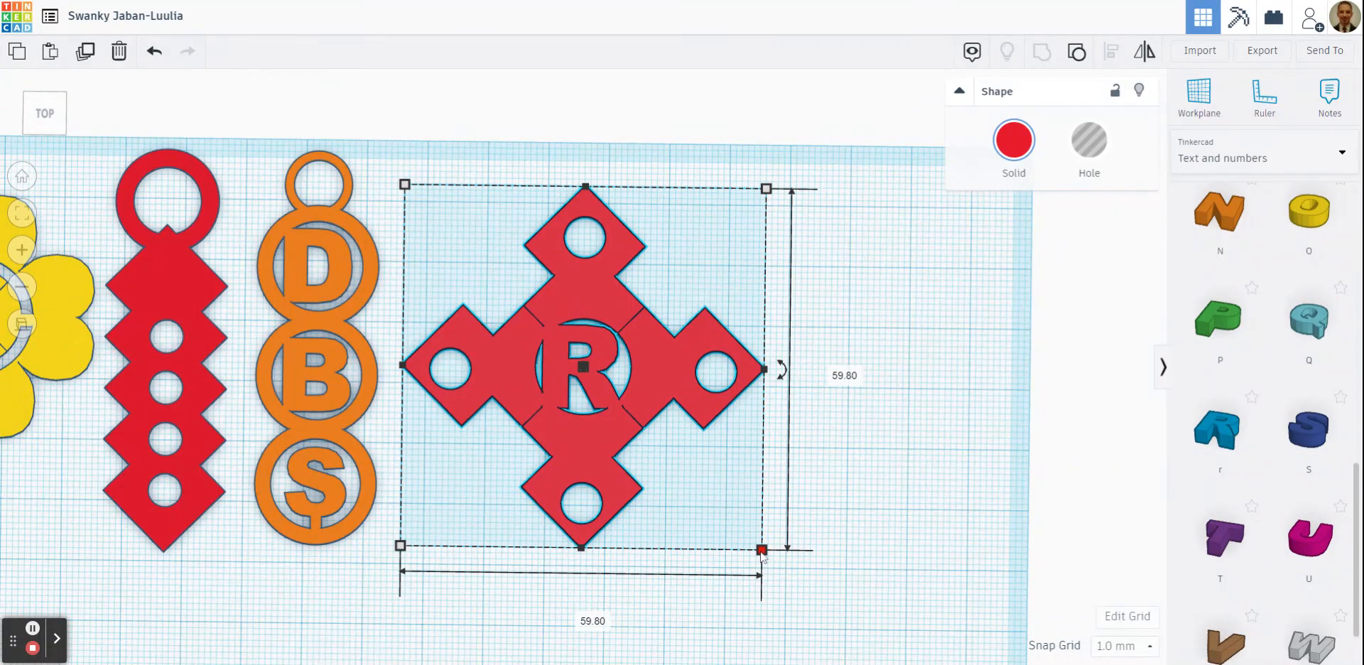
pyautogui.click(762, 550)
pyautogui.moveTo(761, 550); pyautogui.dragTo(694, 495)
pyautogui.click(553, 561)
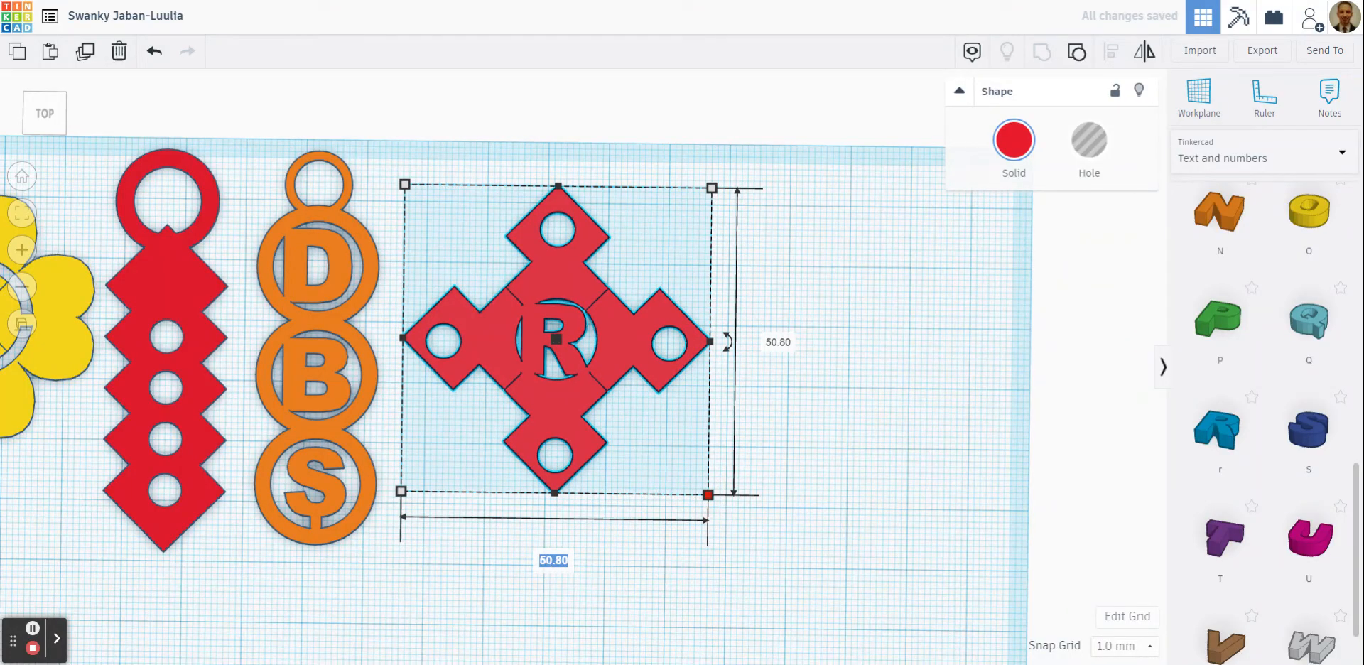
pyautogui.write('50')
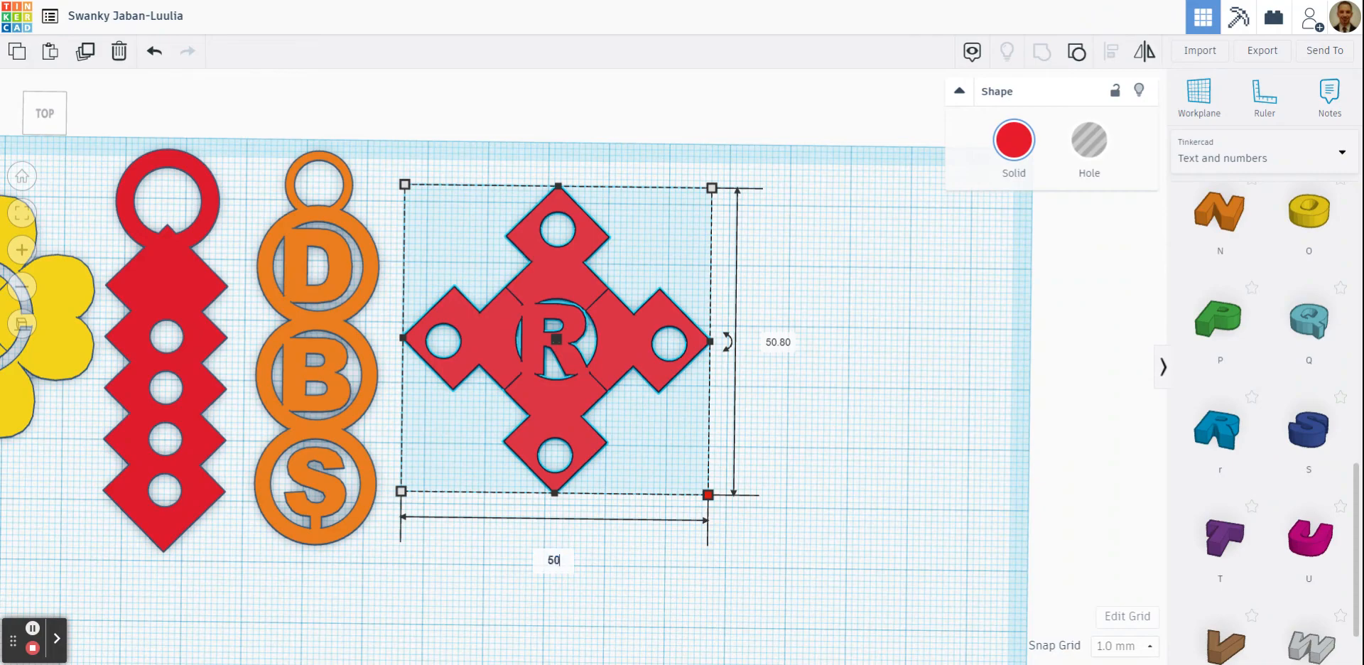
pyautogui.click(782, 344)
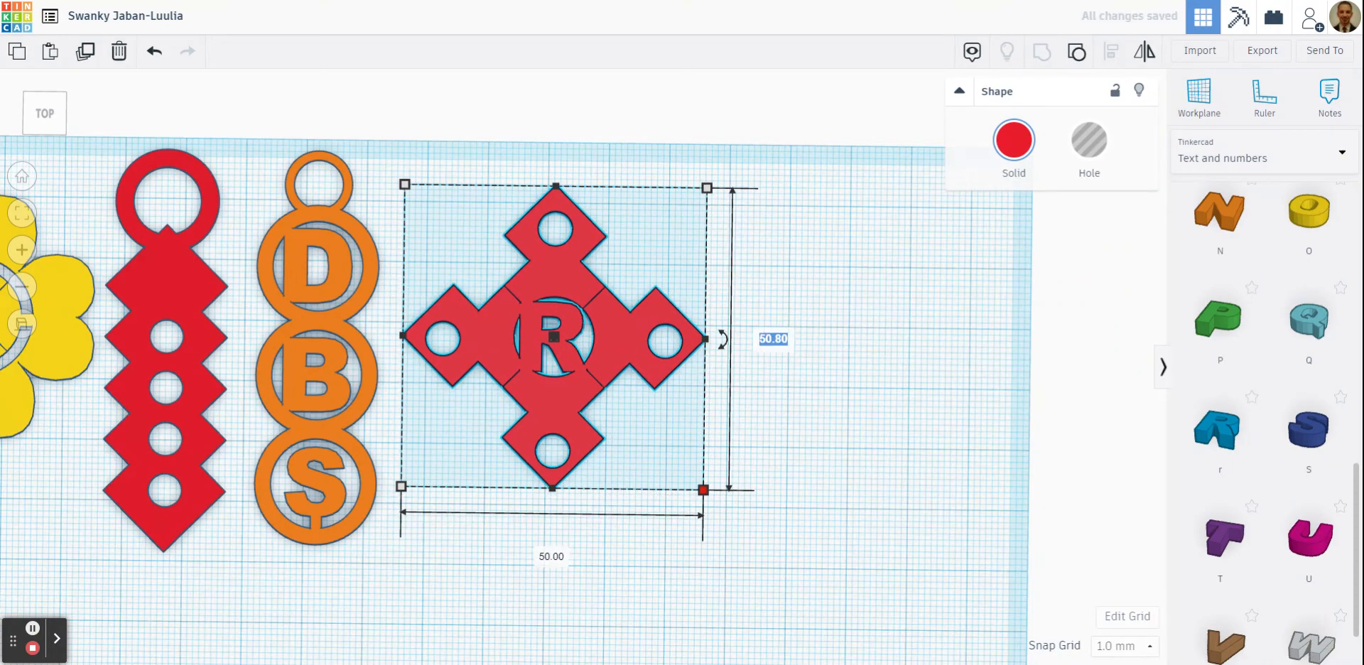
pyautogui.write('50')
pyautogui.press('Return')
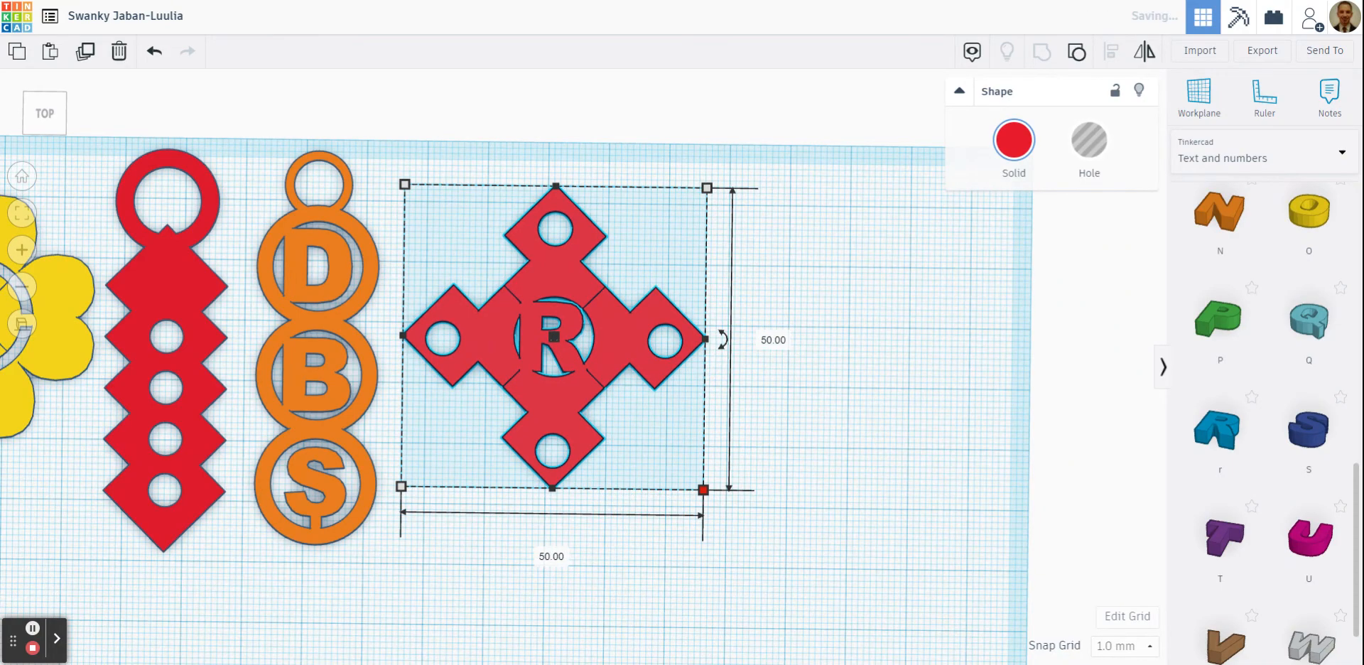
# Set the height of the grouped red cross to 3 mm.
pyautogui.click(787, 415)
pyautogui.moveTo(741, 419); pyautogui.dragTo(639, 318, button='right')
pyautogui.click(619, 347)
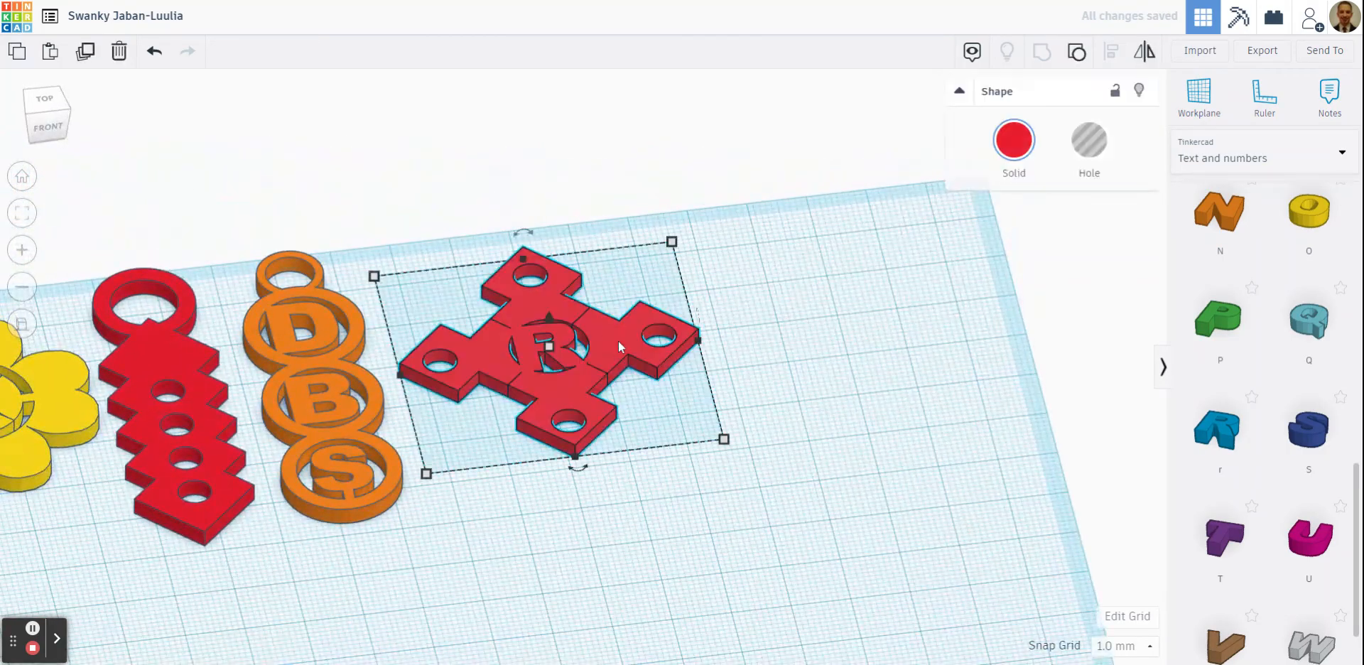
pyautogui.moveTo(553, 347)
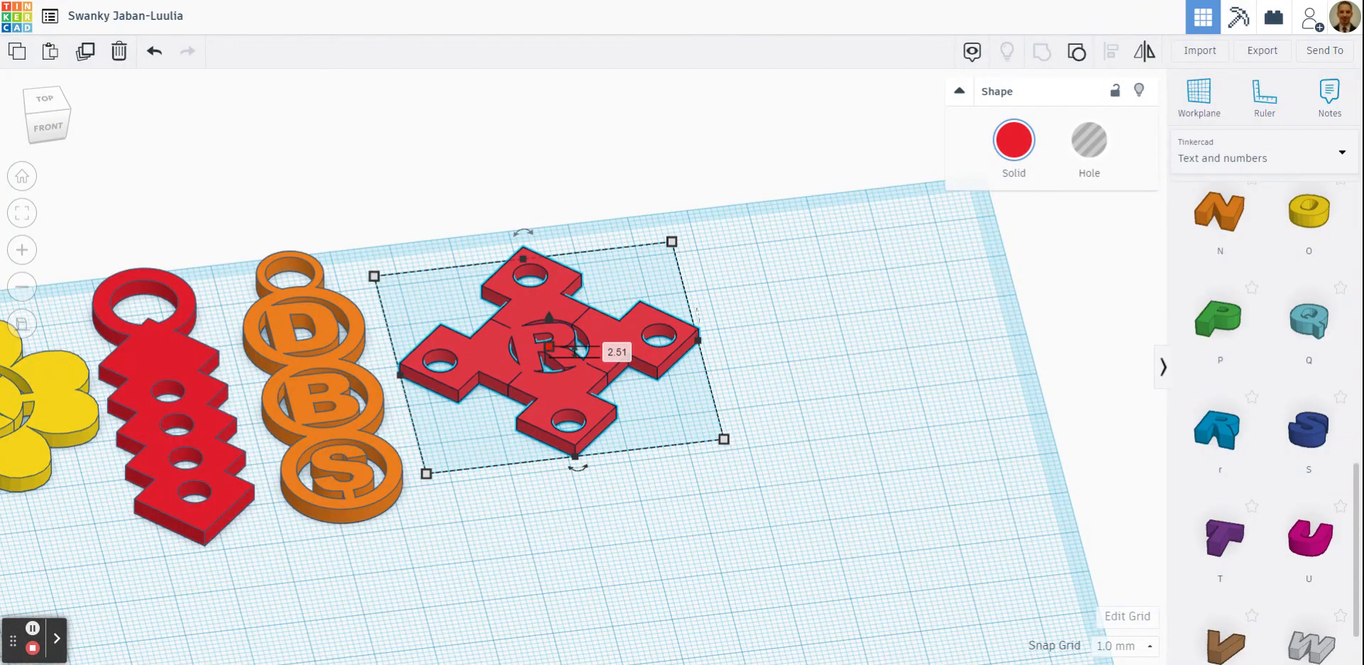
pyautogui.click(618, 353)
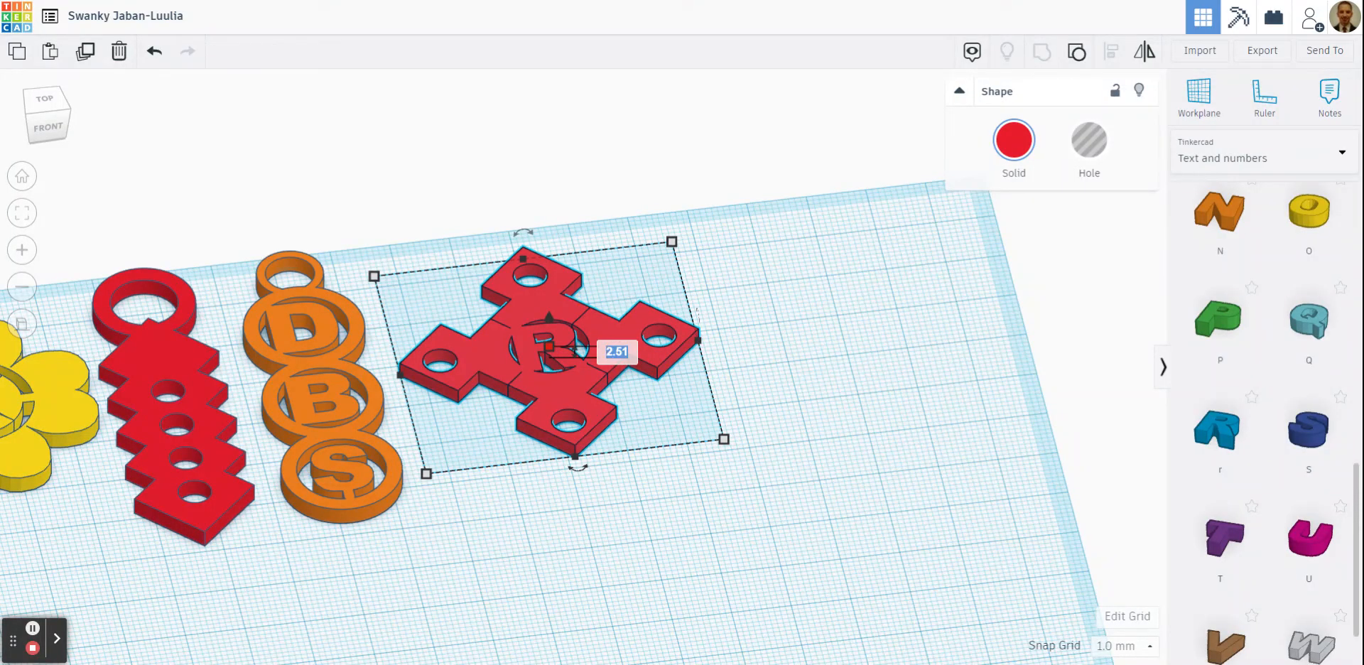
pyautogui.write('3')
pyautogui.press('Return')
# Move the red cross about 9 mm towards the front of the workplane to make room behind it.
pyautogui.click(740, 353)
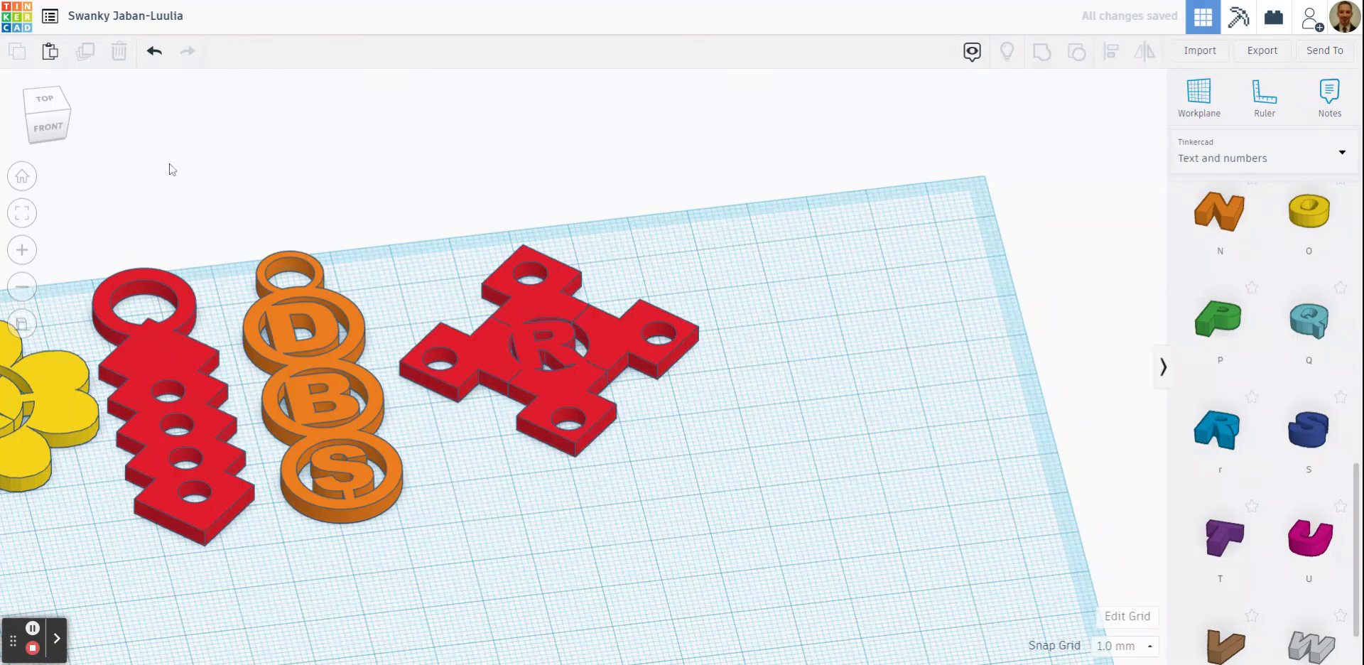
pyautogui.click(29, 92)
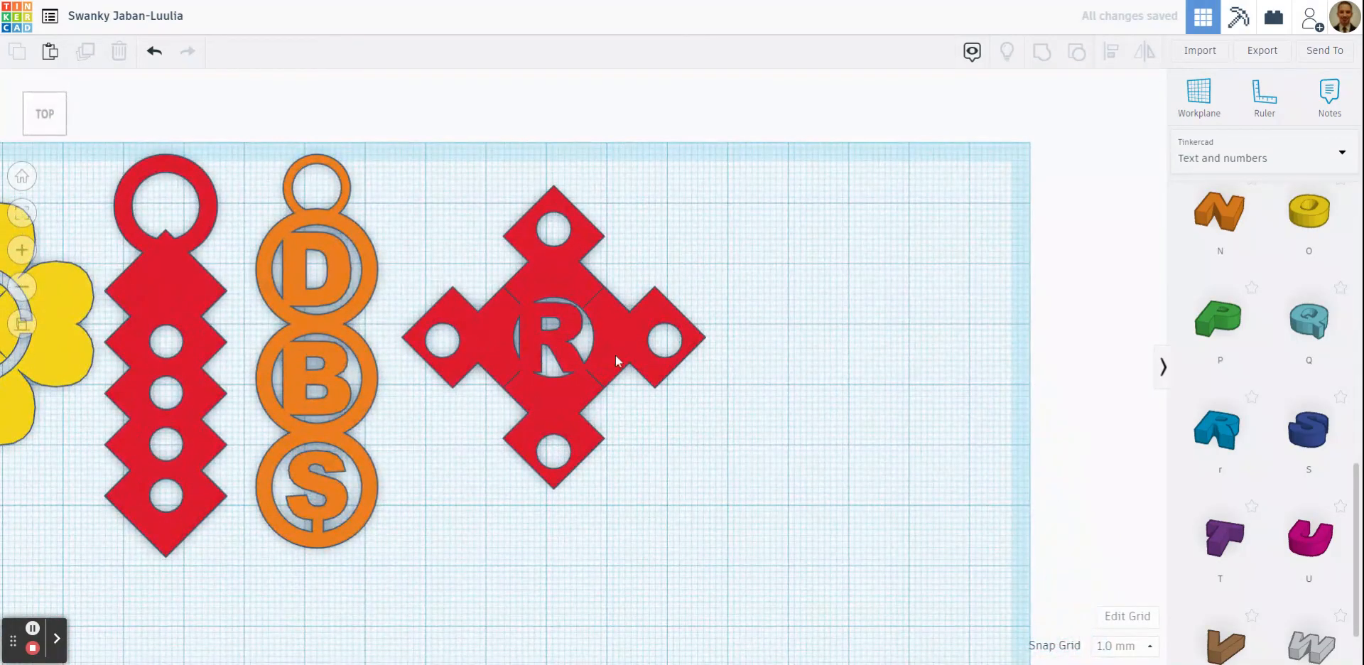
pyautogui.moveTo(613, 330); pyautogui.dragTo(611, 385)
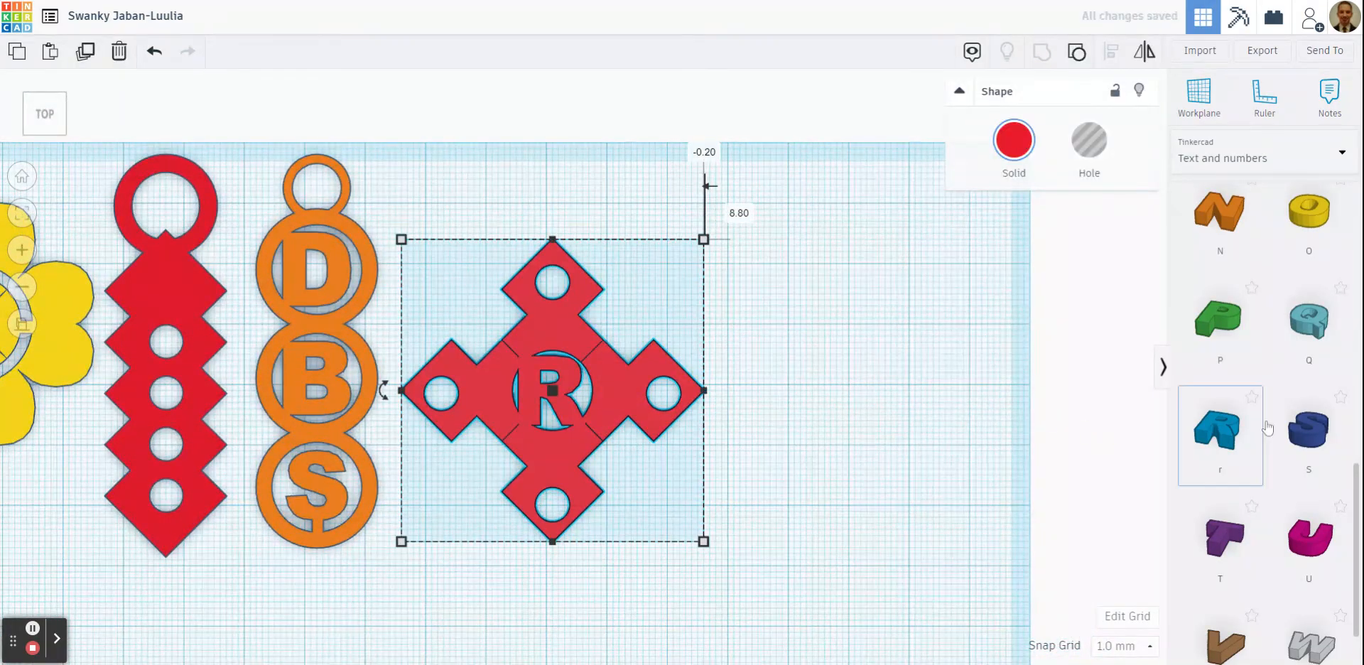
# Add a Tube from the Basic Shapes beside the red cross and set its sides to 64.
pyautogui.click(1299, 162)
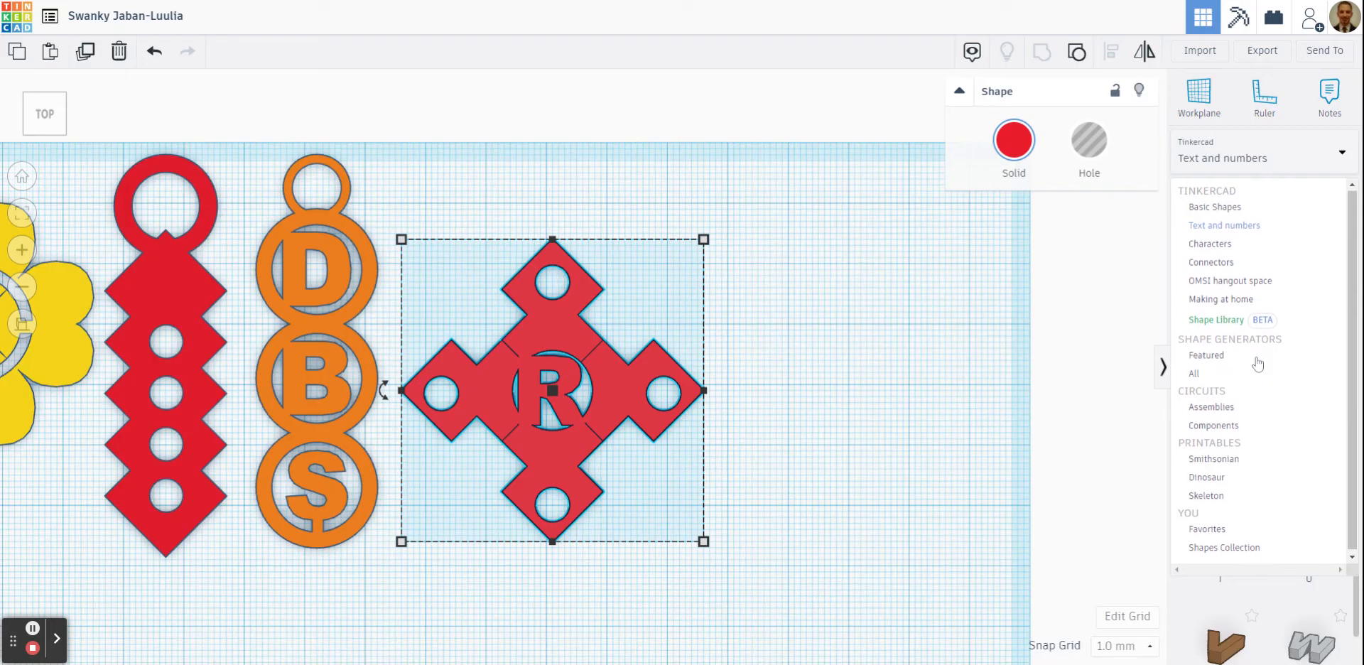
pyautogui.click(1237, 209)
pyautogui.scroll(-10, 1229, 400)
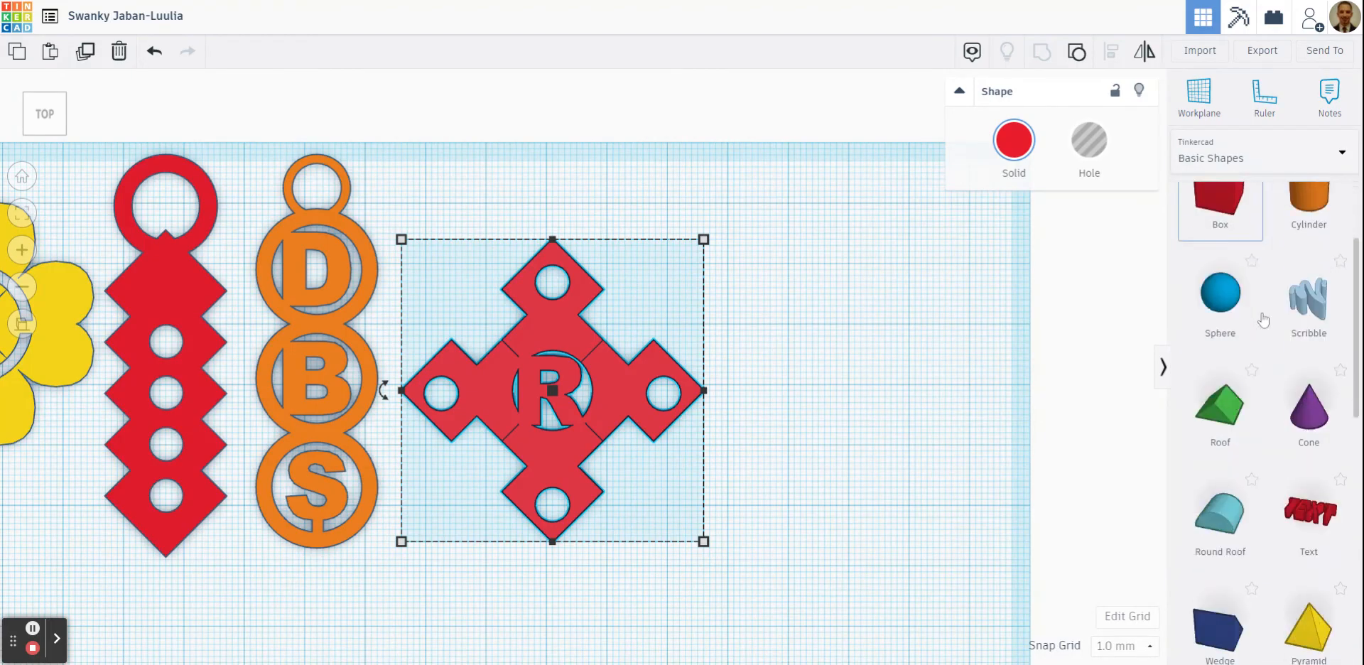
pyautogui.moveTo(1229, 400); pyautogui.dragTo(776, 296)
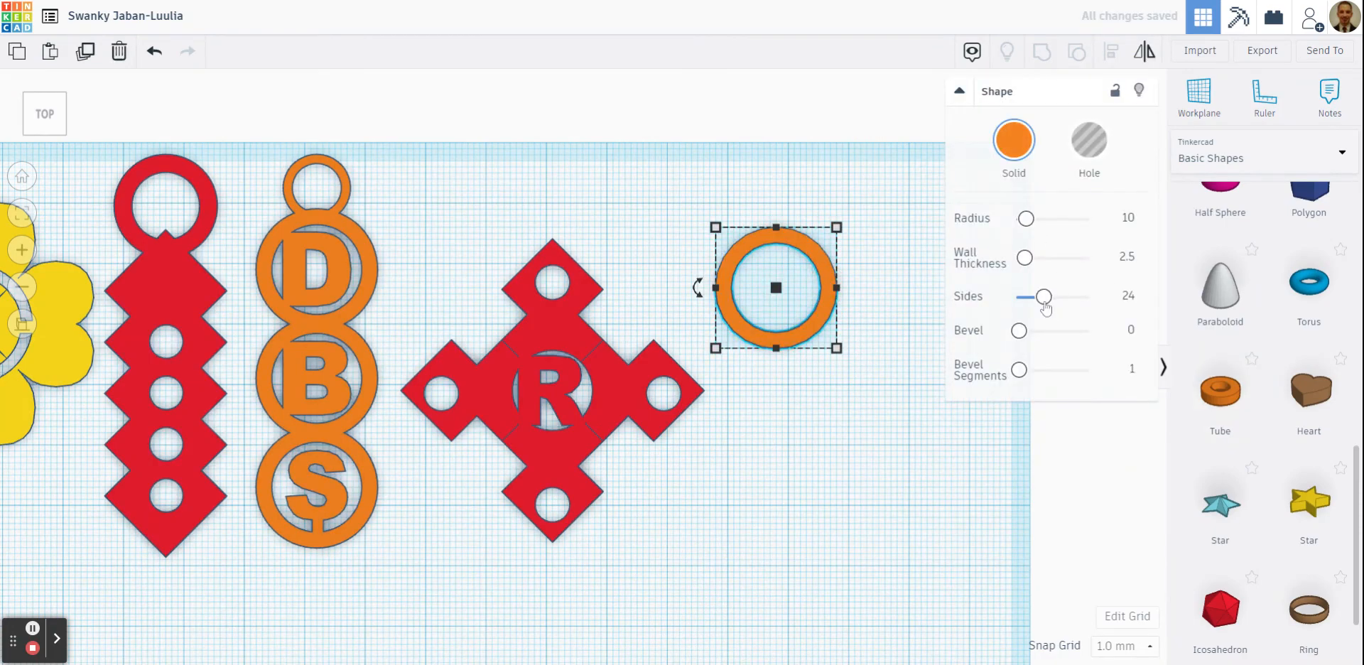
pyautogui.moveTo(1044, 299); pyautogui.dragTo(1115, 297)
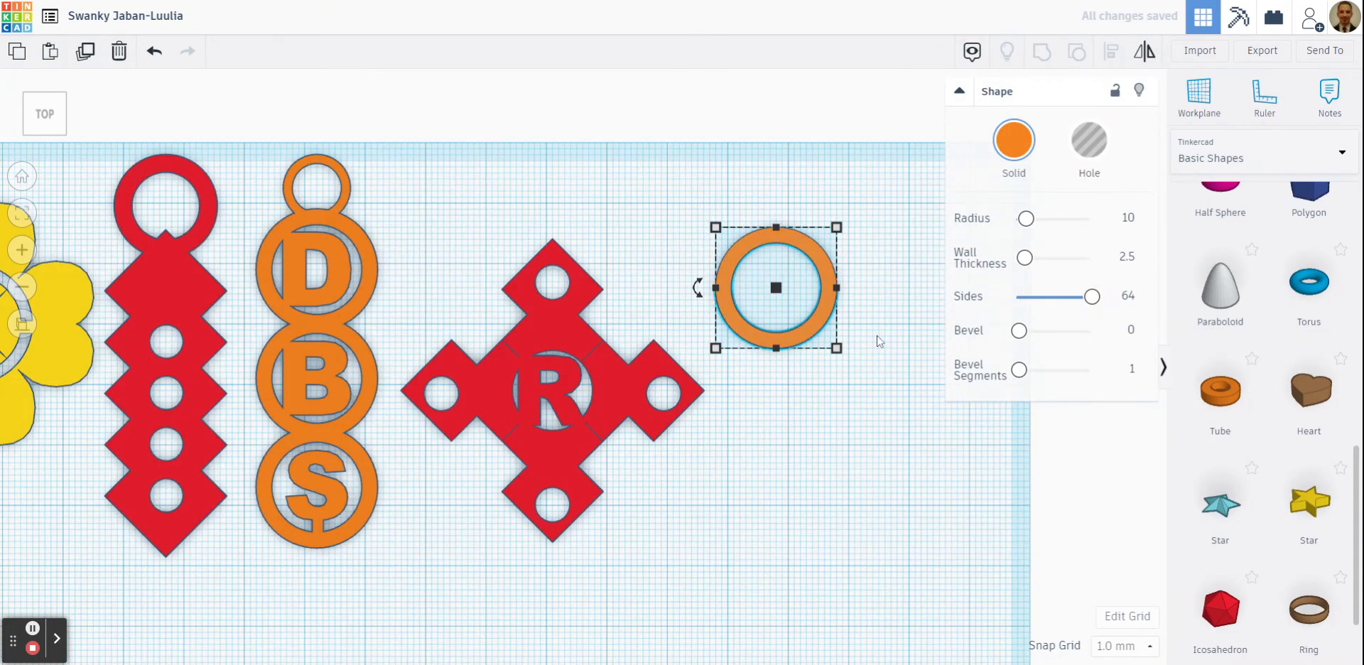
# Shrink the tube to 12 by 12 mm and place it overlapping the tip of the cross's rear diamond.
pyautogui.moveTo(840, 234); pyautogui.dragTo(799, 265)
pyautogui.click(959, 94)
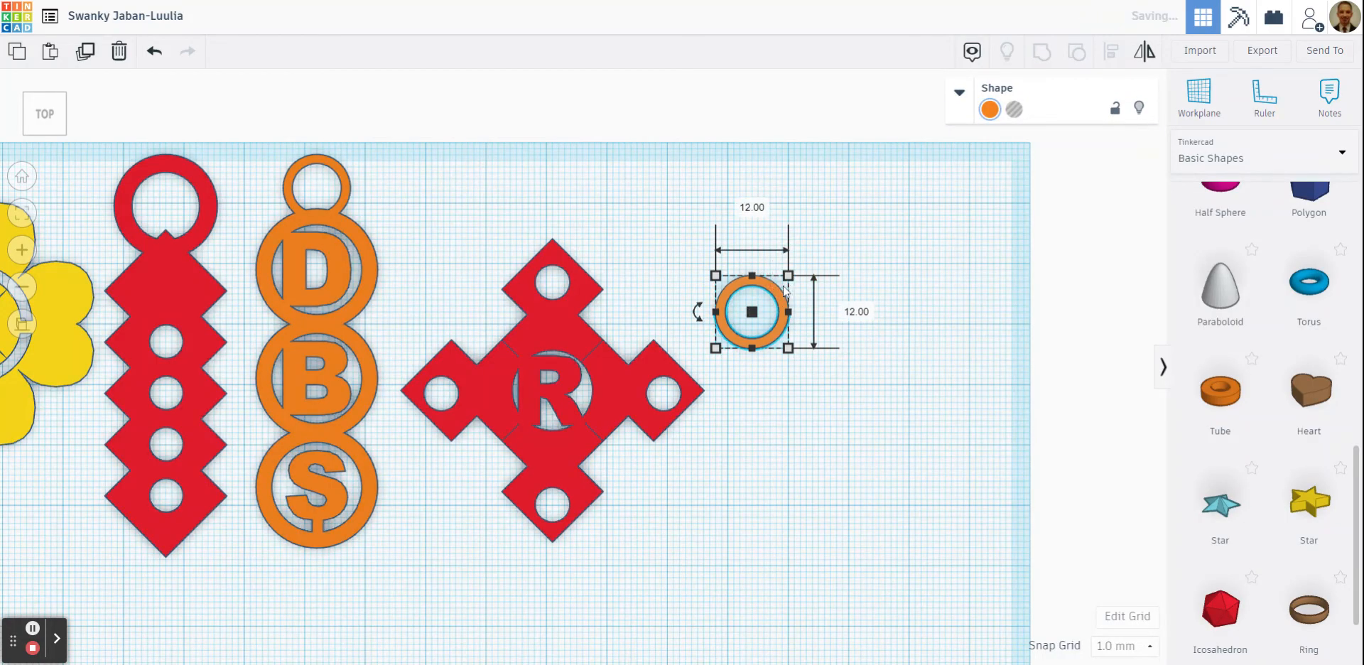
pyautogui.moveTo(782, 290); pyautogui.dragTo(581, 204)
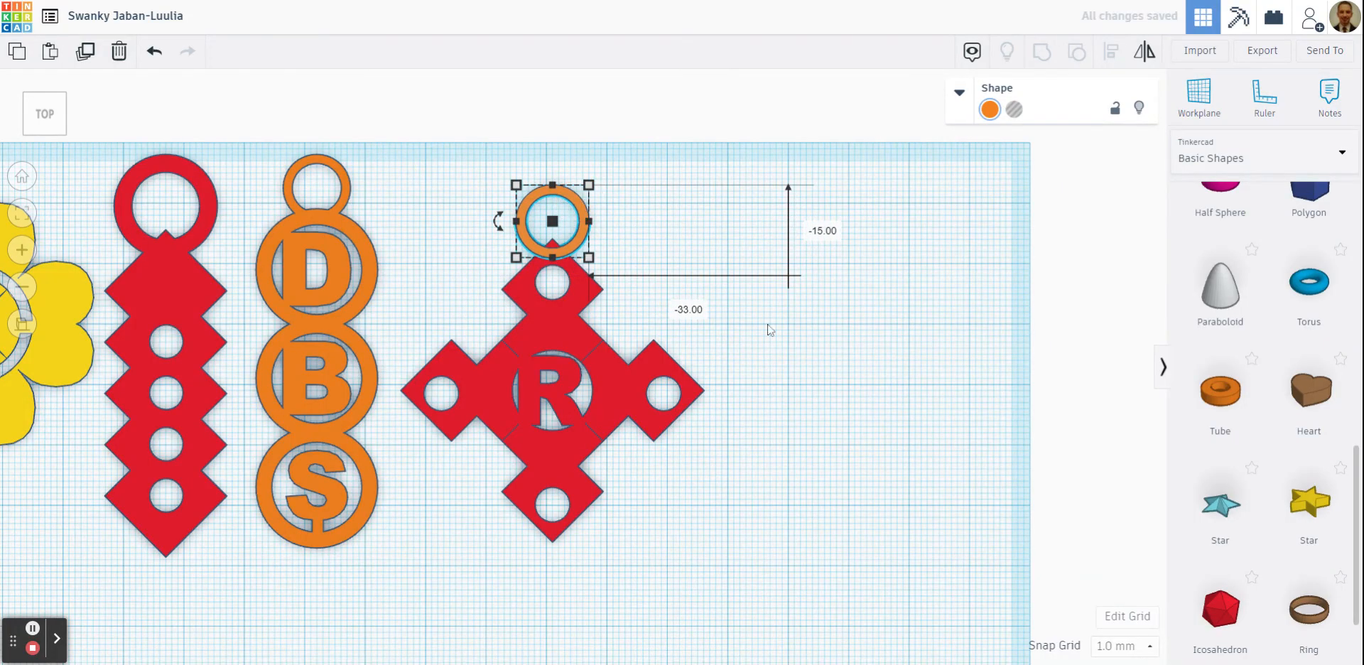
pyautogui.click(773, 348)
# Set the height of the orange tube to 3 mm to match the cross.
pyautogui.moveTo(773, 349); pyautogui.dragTo(547, 291, button='right')
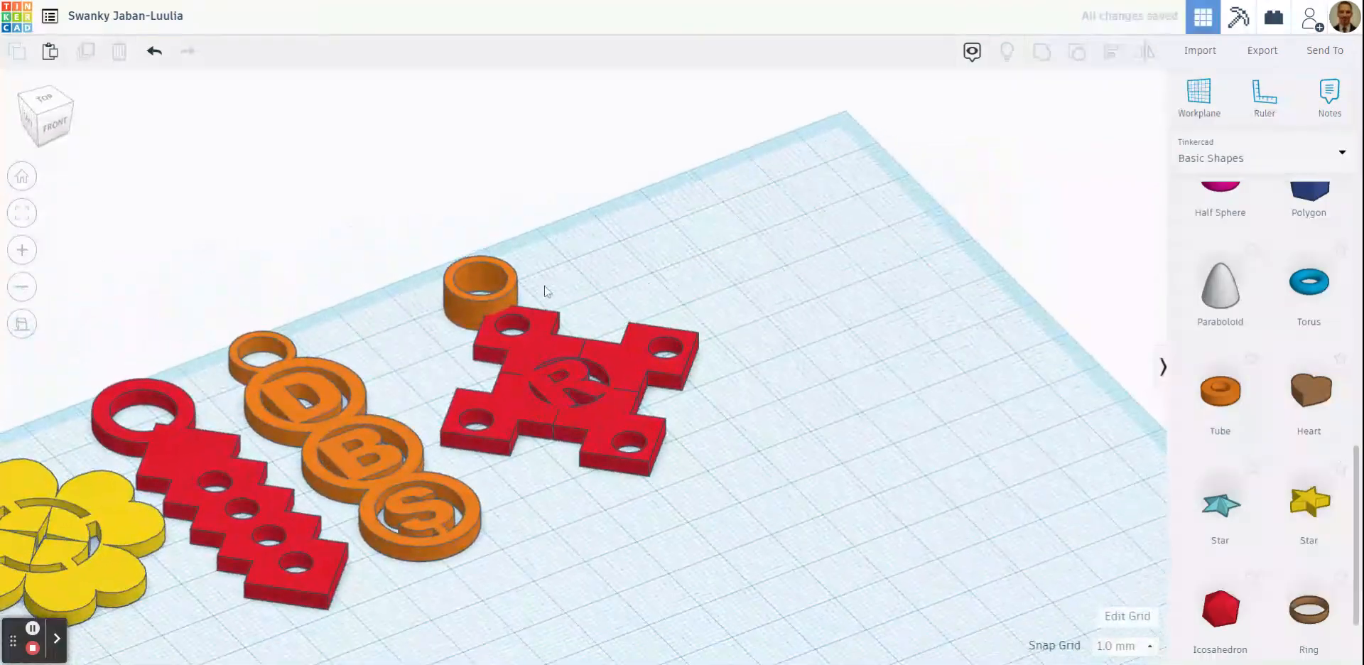
pyautogui.click(492, 299)
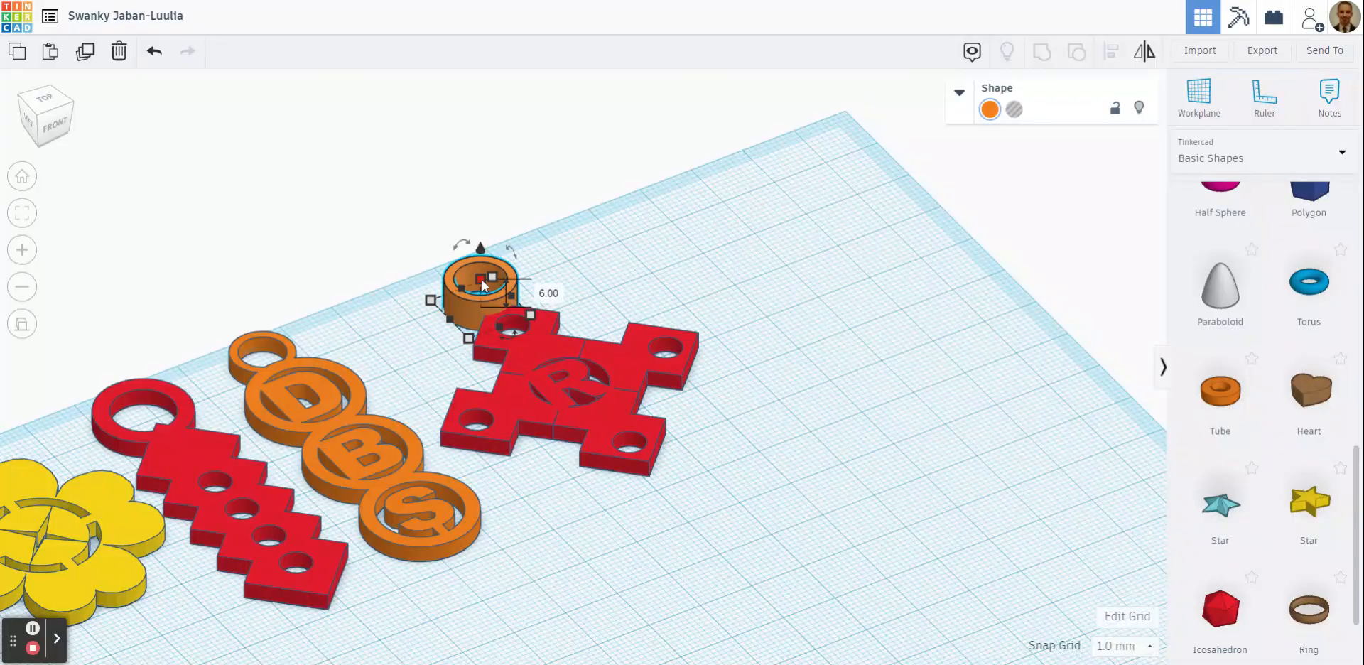
pyautogui.click(557, 297)
pyautogui.write('3')
pyautogui.press('Return')
pyautogui.click(670, 263)
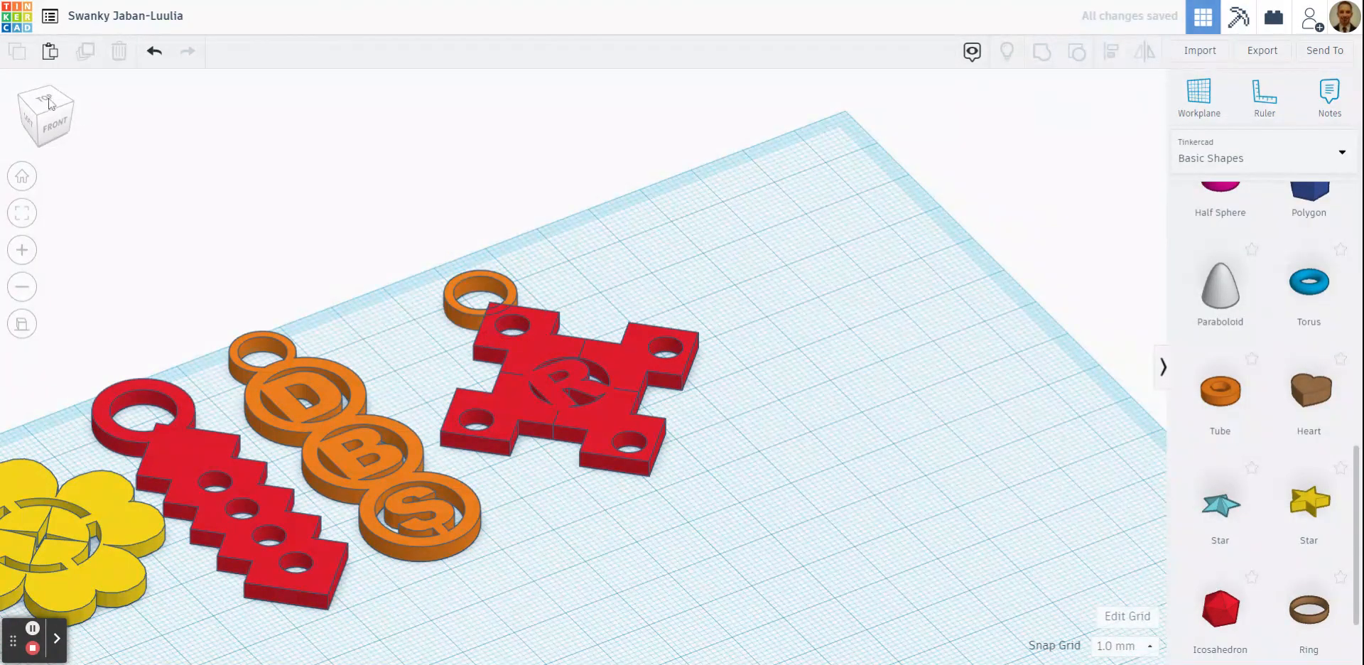
# Group the ring with the red cross to finish the keychain as one shape.
pyautogui.click(50, 101)
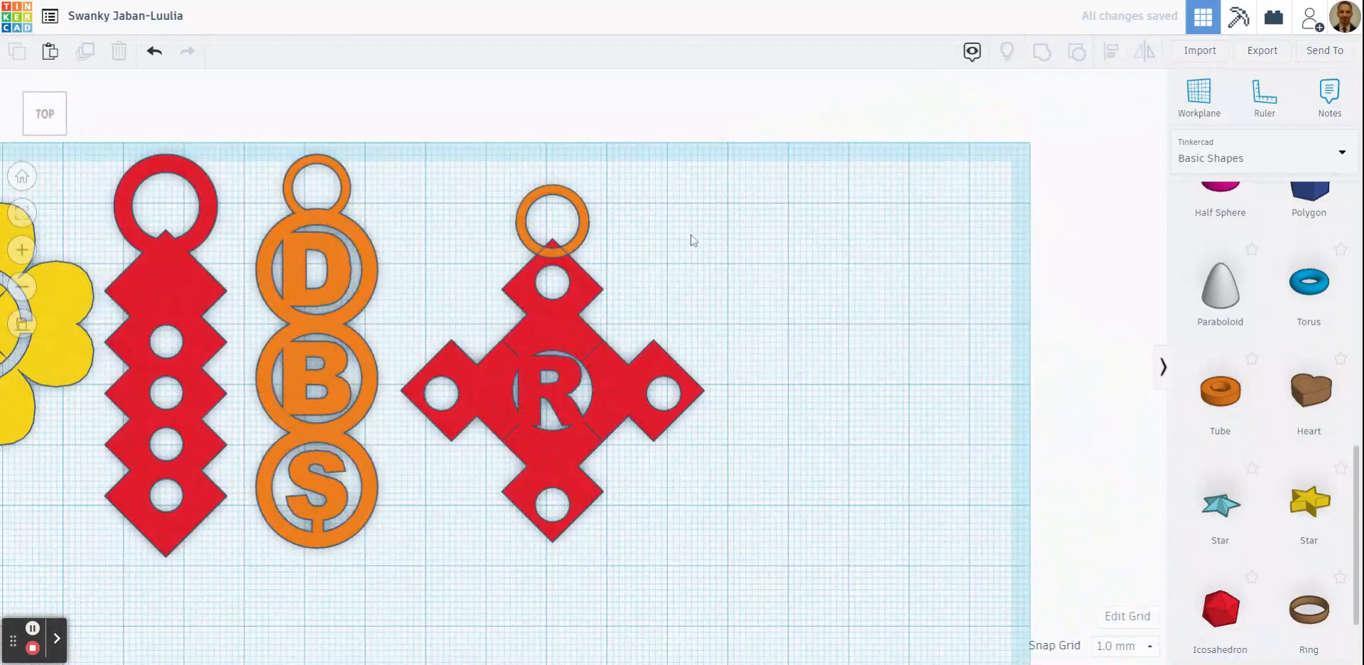
pyautogui.moveTo(472, 162); pyautogui.dragTo(714, 476)
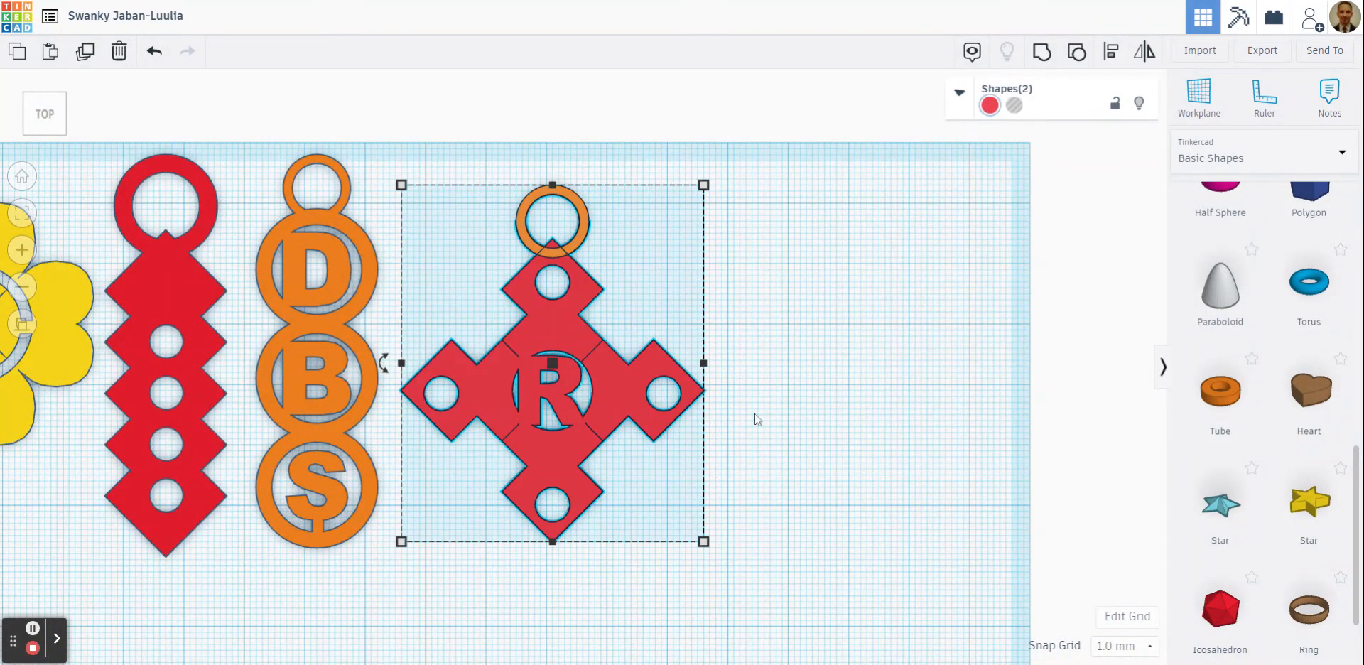
pyautogui.click(1042, 51)
pyautogui.click(823, 334)
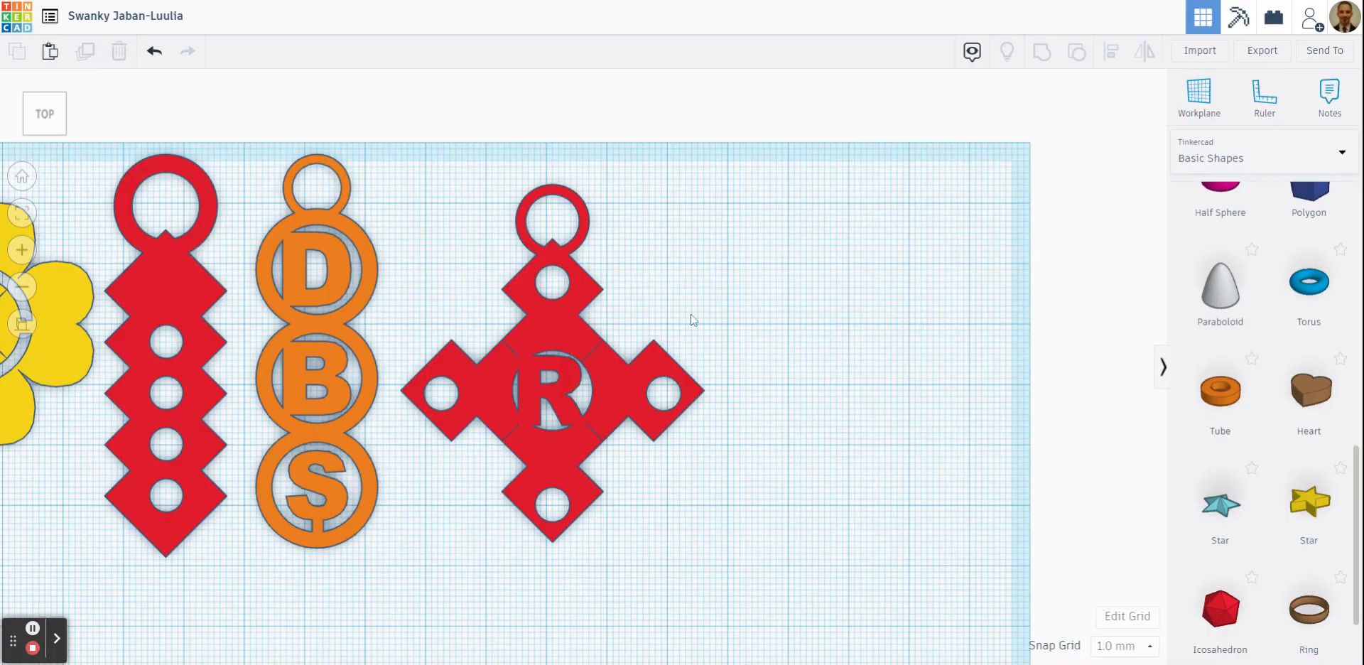
pyautogui.moveTo(692, 320); pyautogui.dragTo(636, 257, button='right')
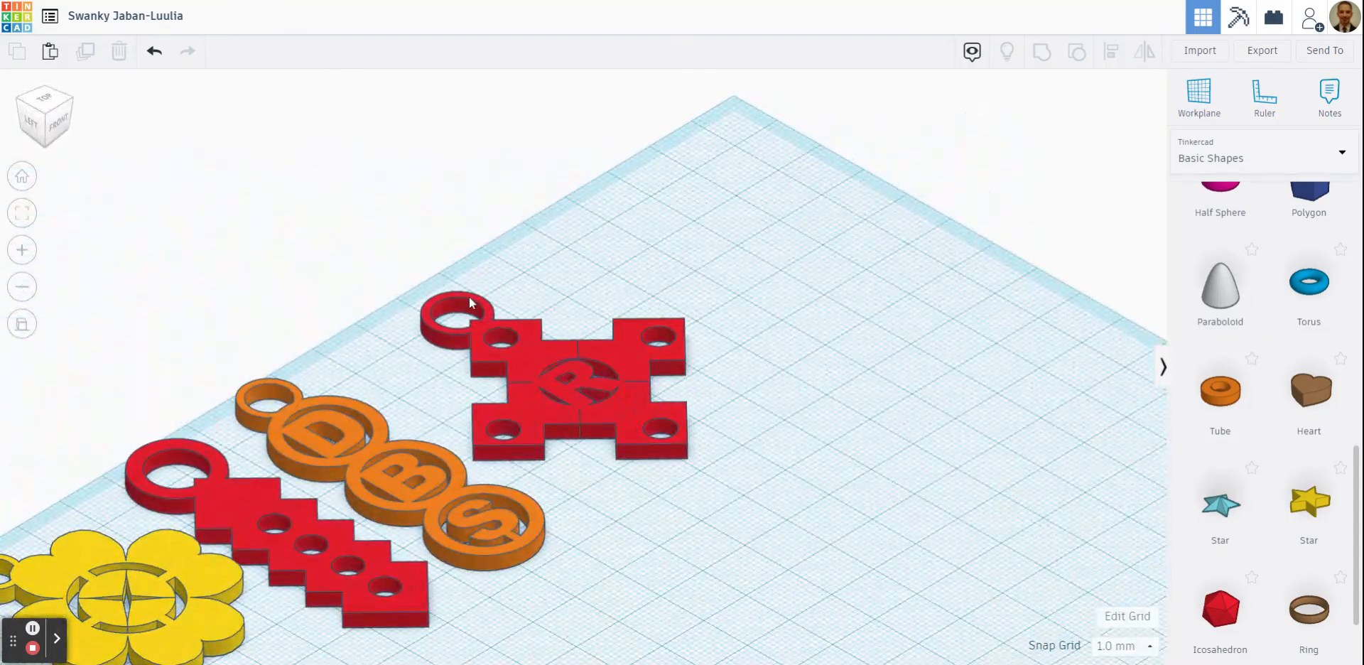
# Examine the seams between the diamonds around the letter R from above for gaps.
pyautogui.scroll(3, 469, 297)
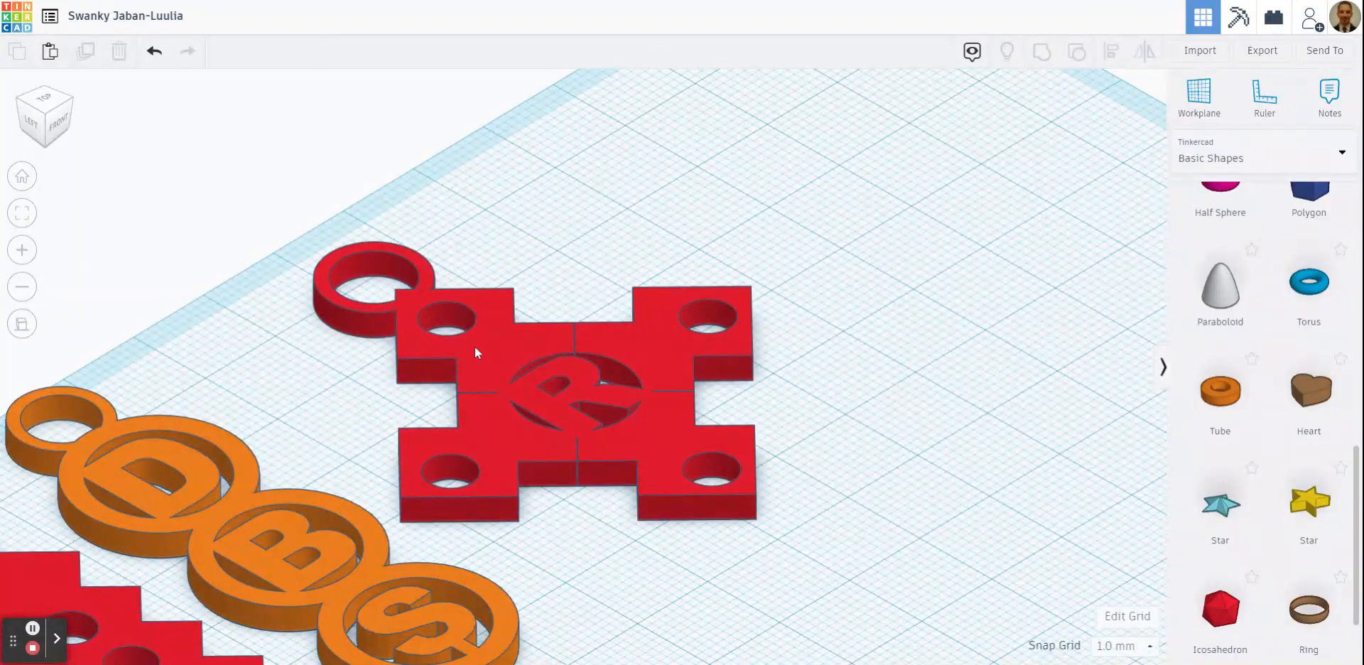
pyautogui.click(46, 97)
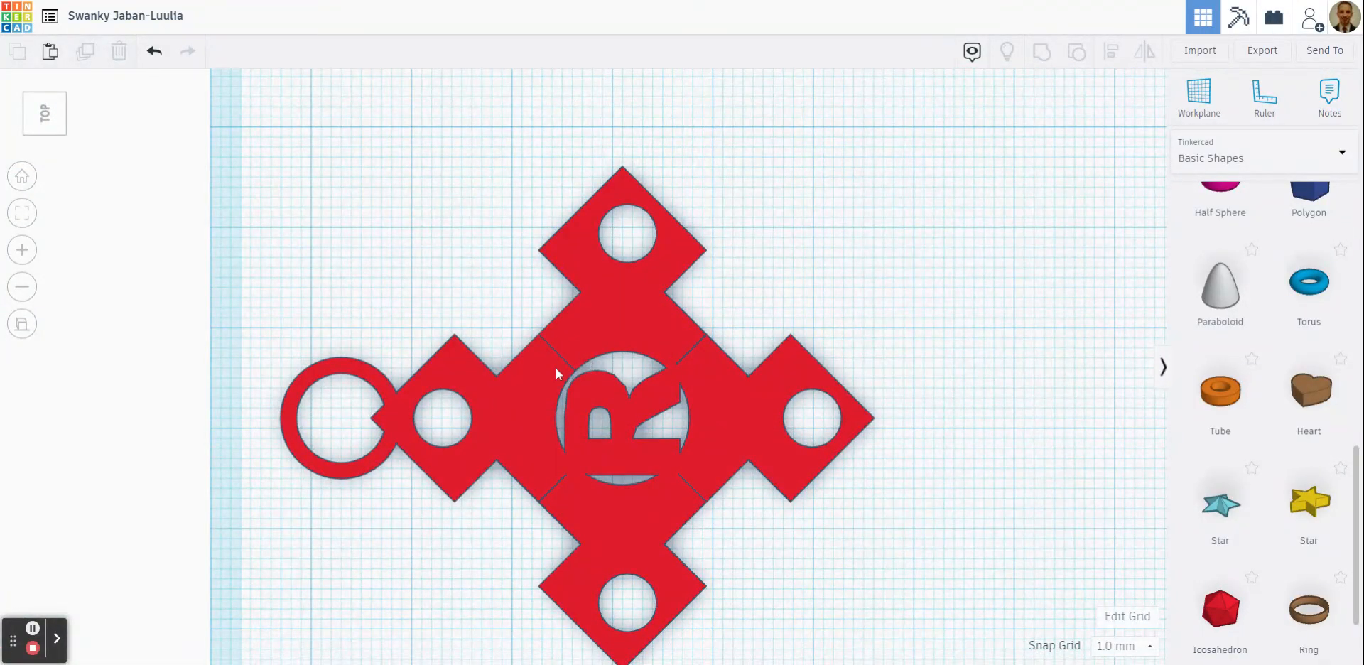
pyautogui.scroll(5, 684, 360)
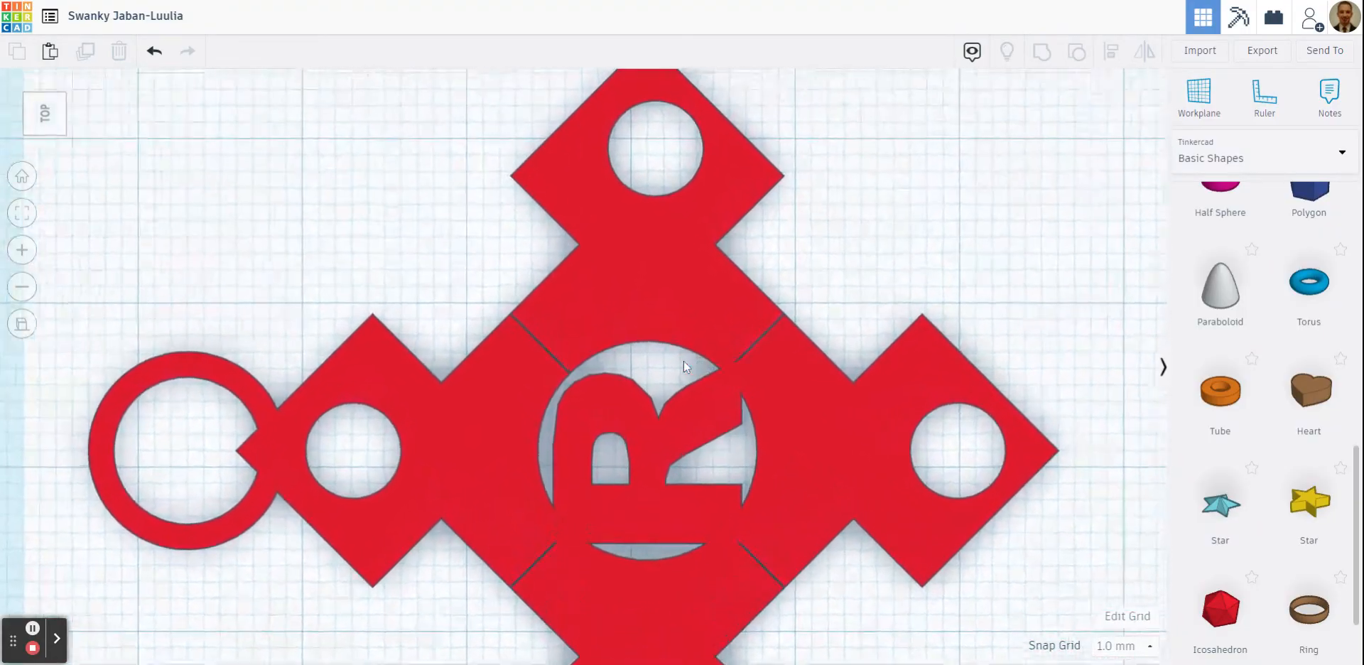
pyautogui.scroll(4, 683, 360)
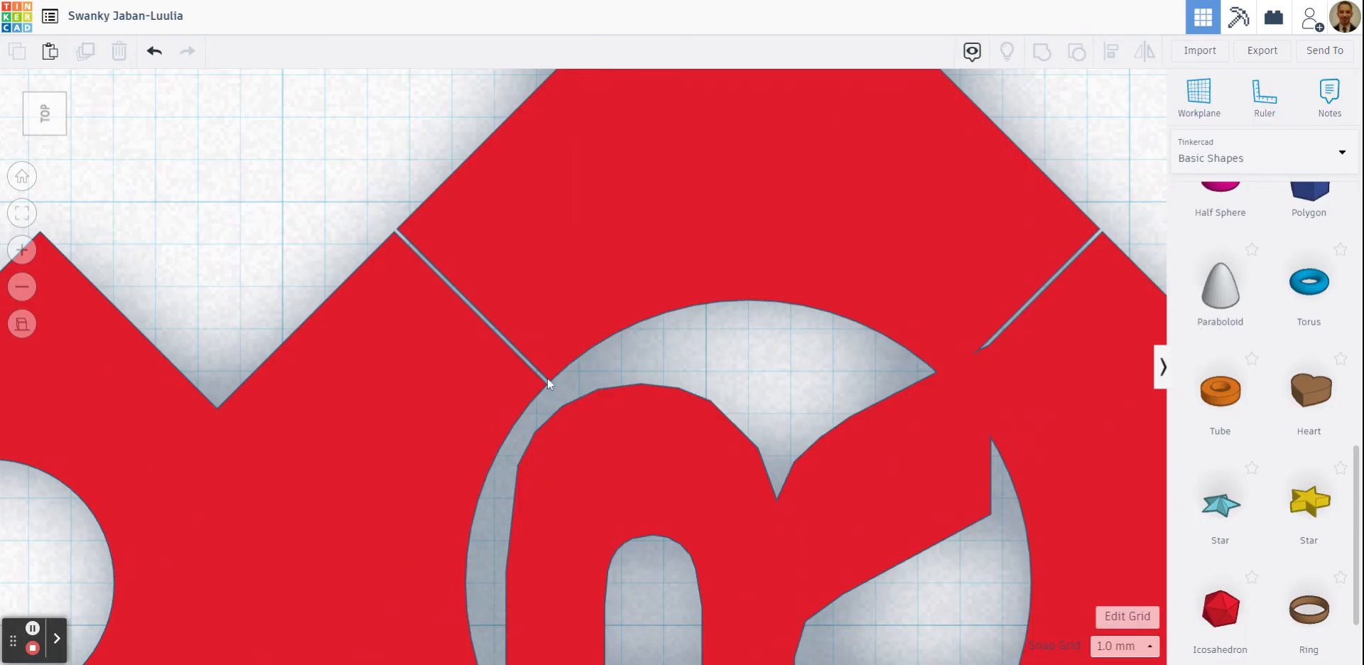
pyautogui.scroll(-6, 462, 276)
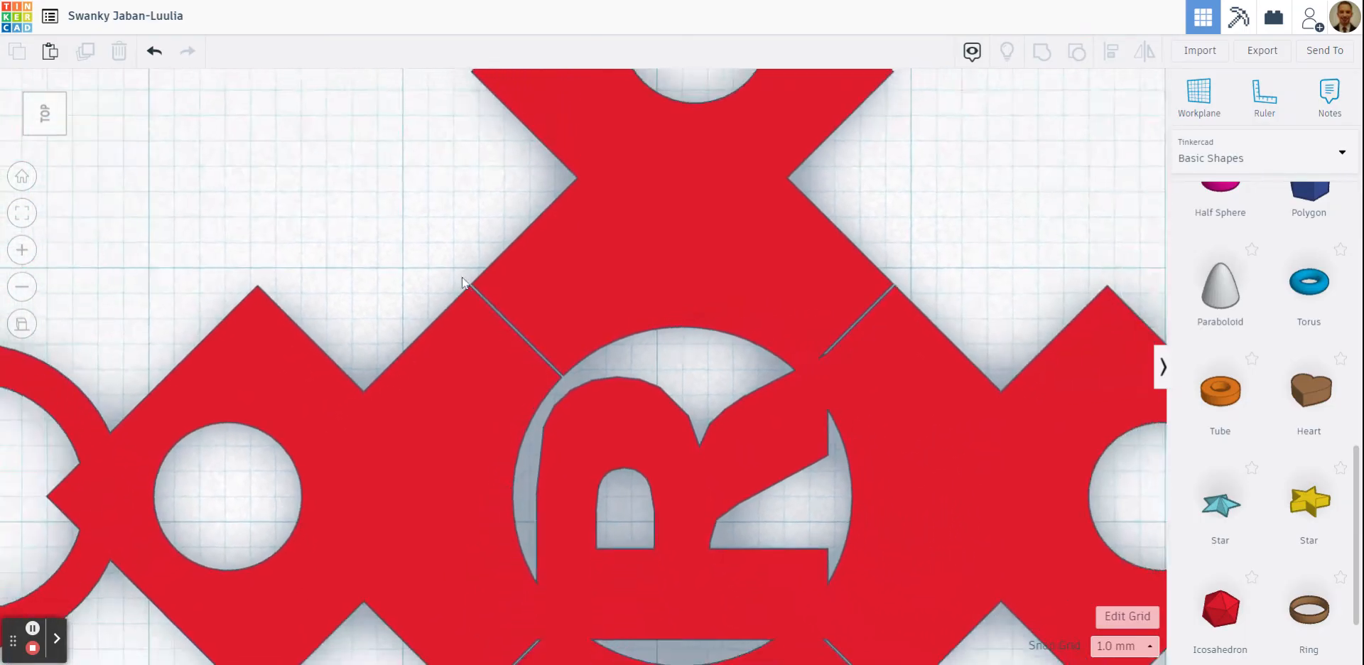
pyautogui.scroll(3, 548, 582)
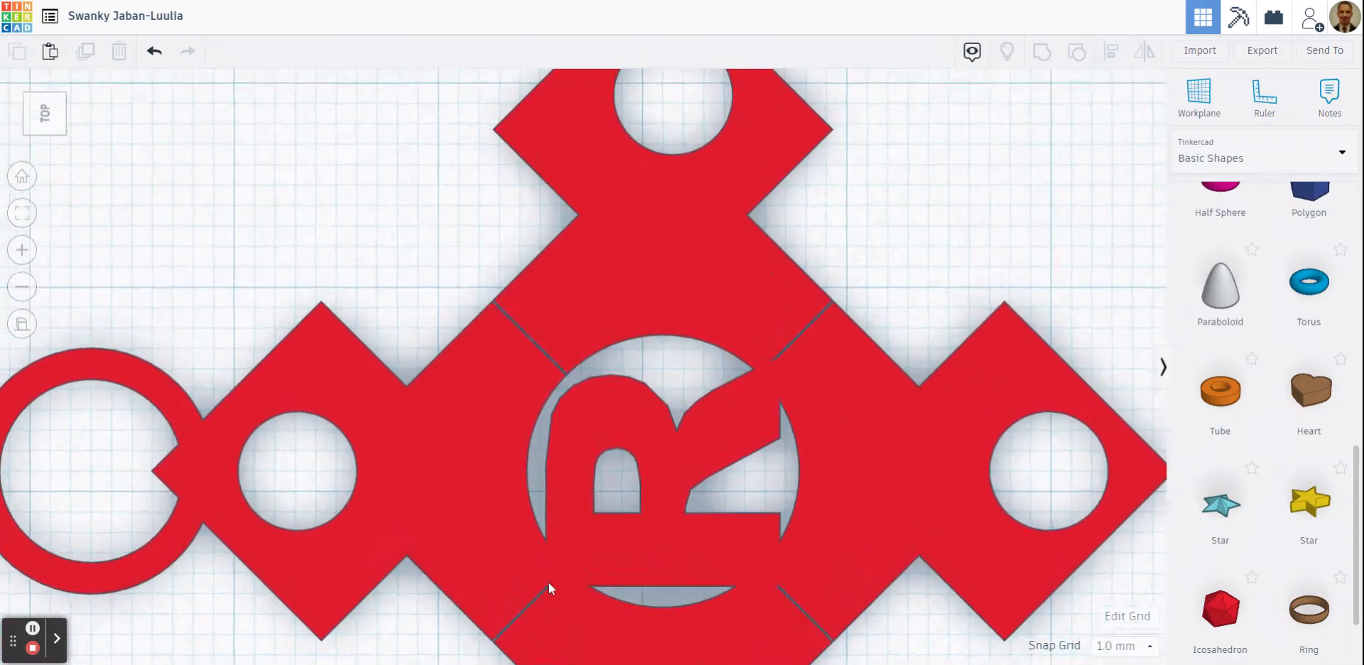
pyautogui.scroll(2, 550, 405)
pyautogui.scroll(1, 489, 304)
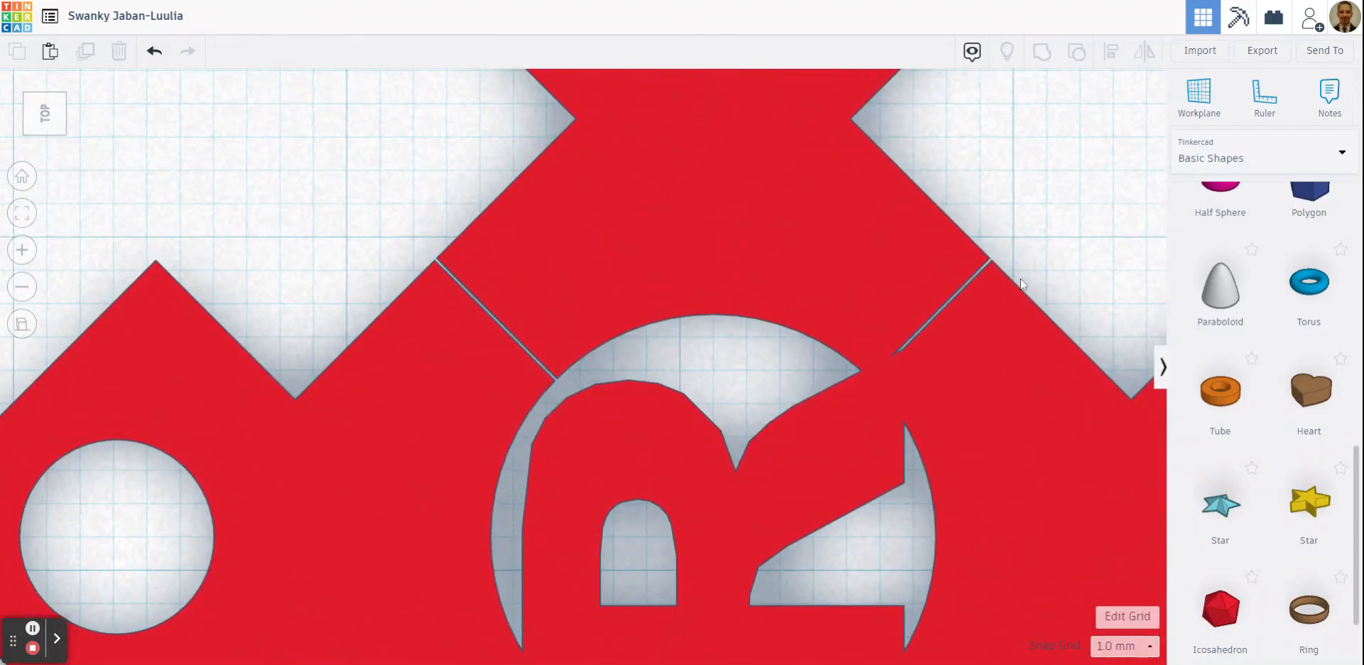
pyautogui.scroll(-5, 933, 297)
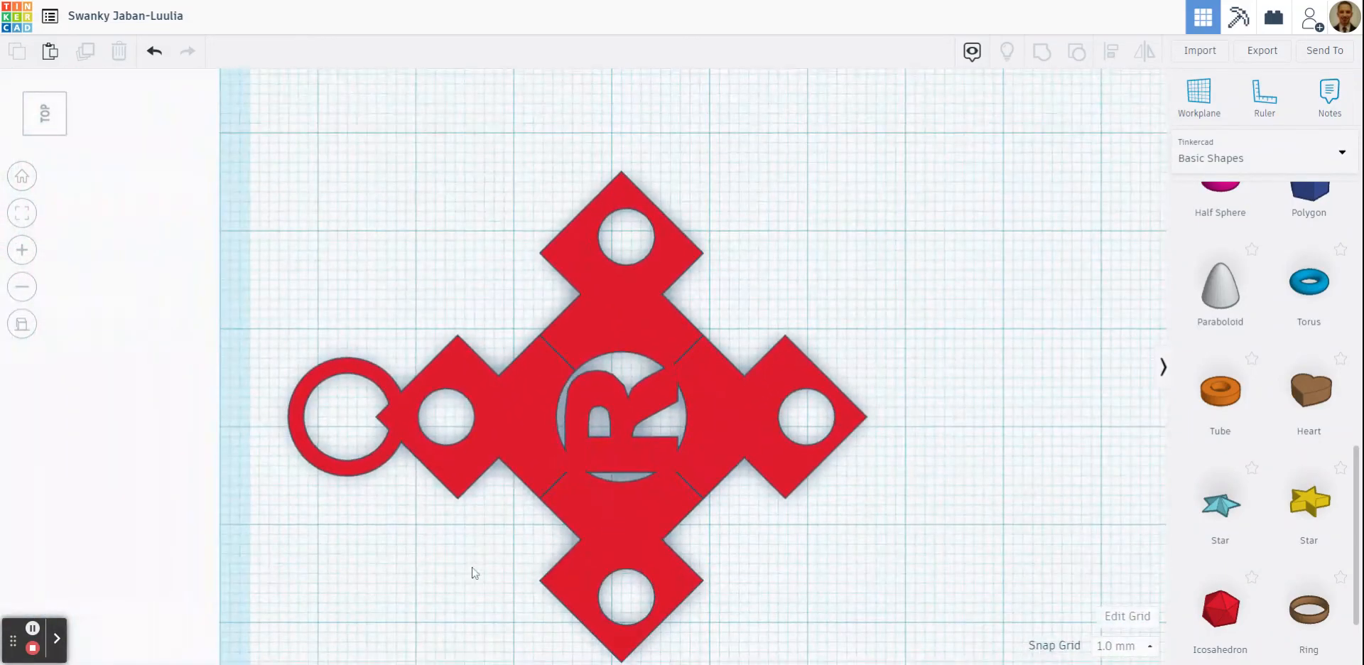
pyautogui.scroll(1, 552, 476)
pyautogui.scroll(1, 554, 481)
pyautogui.scroll(-1, 562, 521)
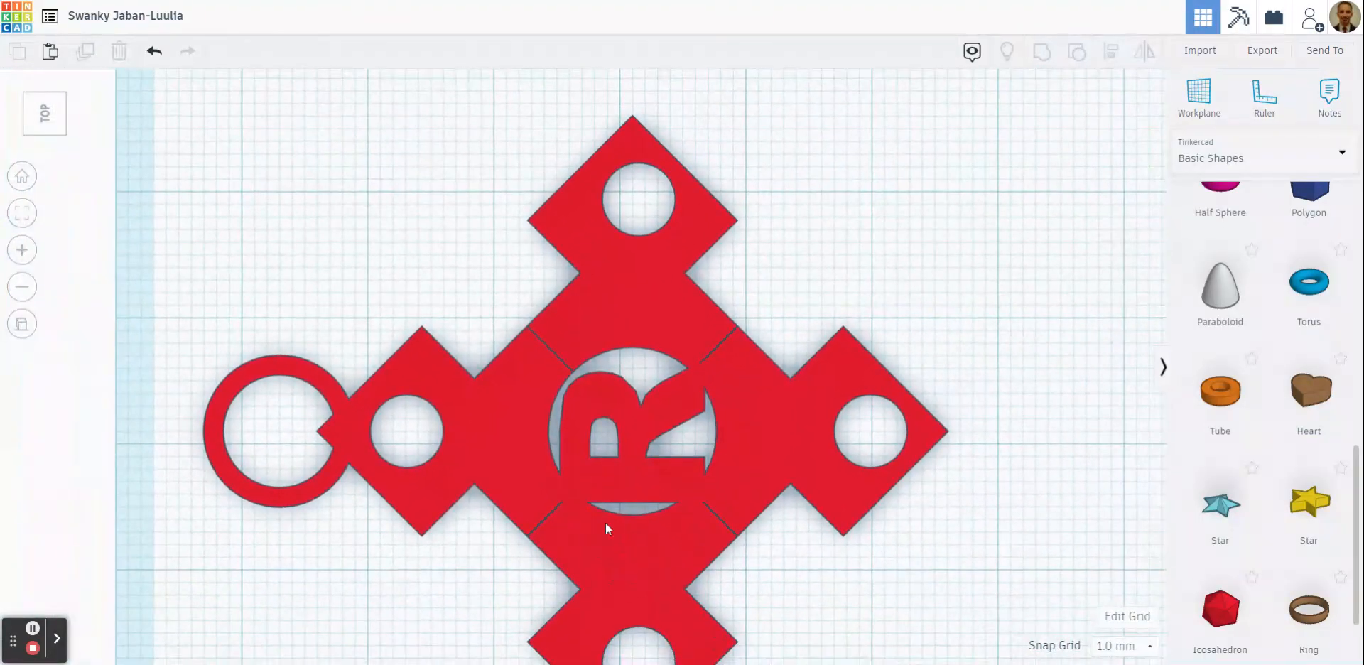
# Move the whole red keychain a short distance across the workplane and deselect it.
pyautogui.moveTo(650, 469); pyautogui.dragTo(612, 355)
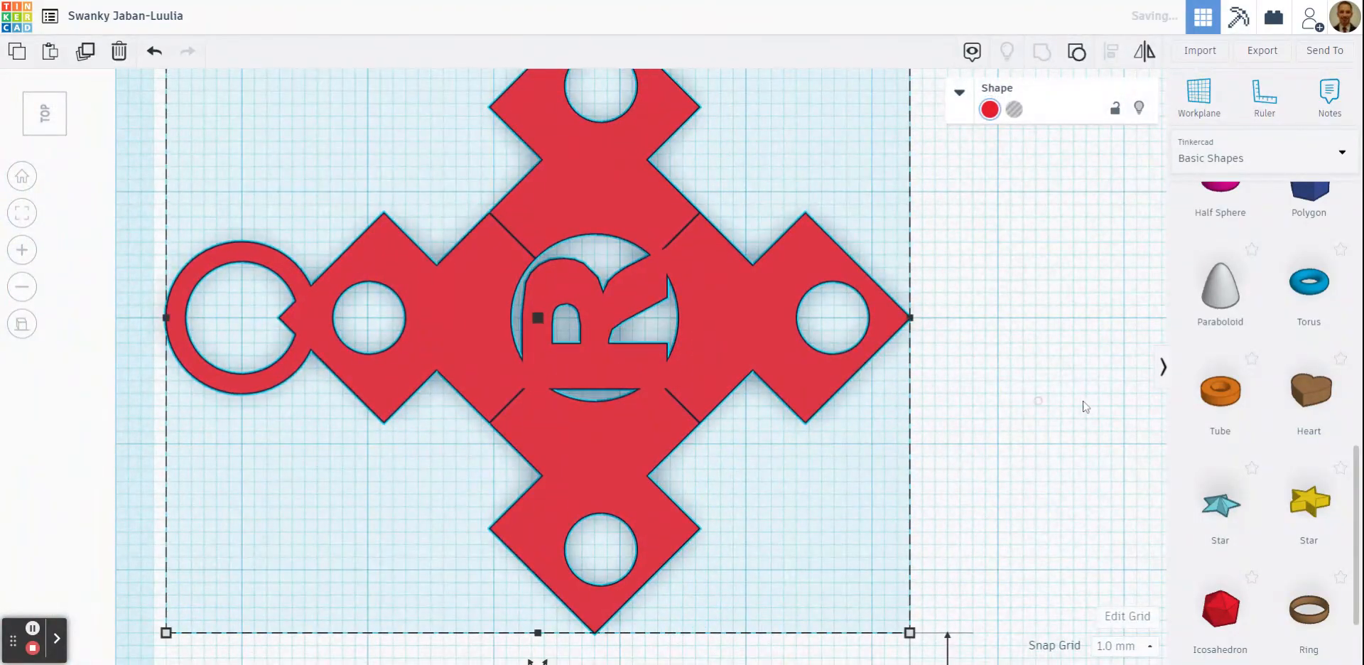
pyautogui.click(1093, 406)
# Add a red Box from the Basic Shapes beside the cross and narrow it to 4 mm.
pyautogui.scroll(10, 1269, 329)
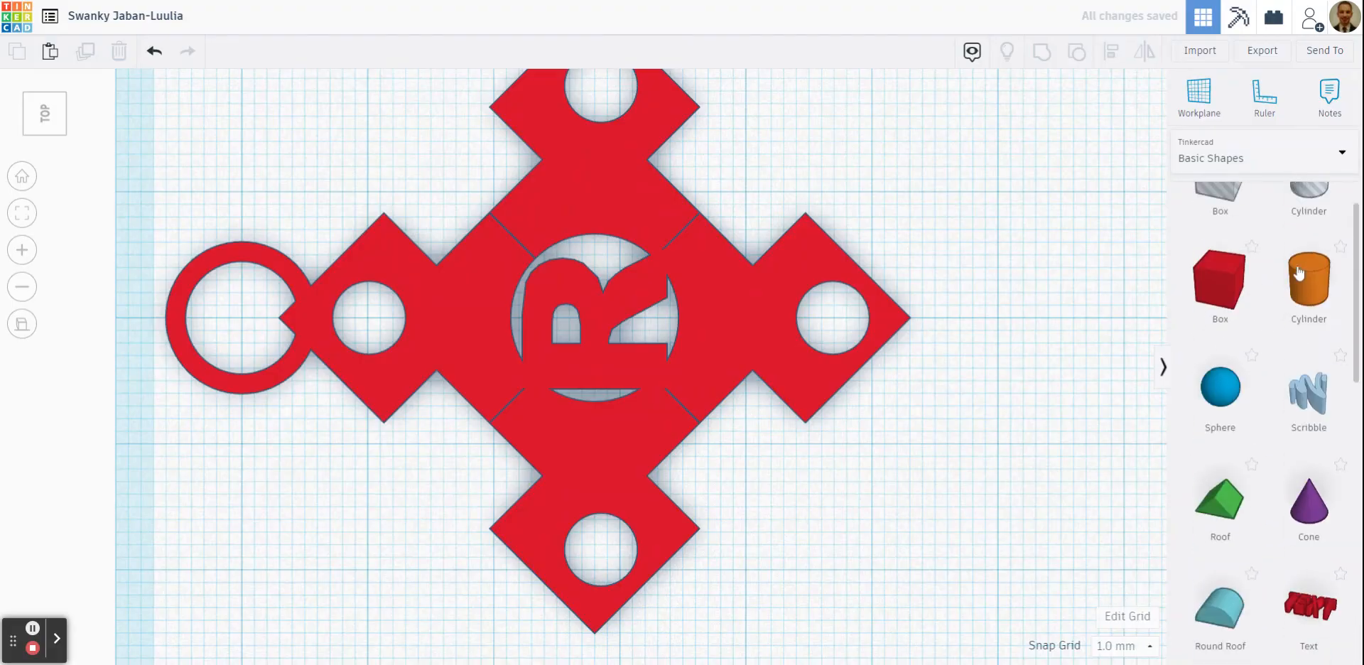
pyautogui.moveTo(1240, 339); pyautogui.dragTo(975, 267)
pyautogui.scroll(-3, 924, 320)
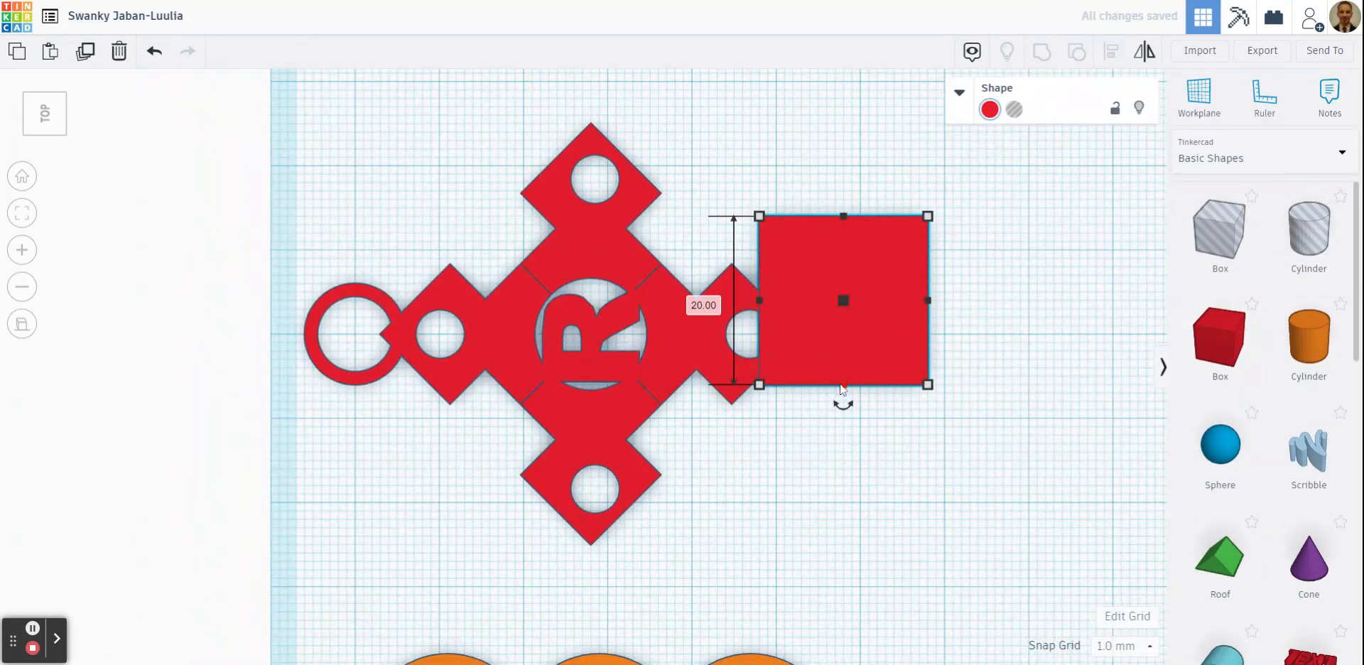
pyautogui.moveTo(843, 386); pyautogui.dragTo(828, 253)
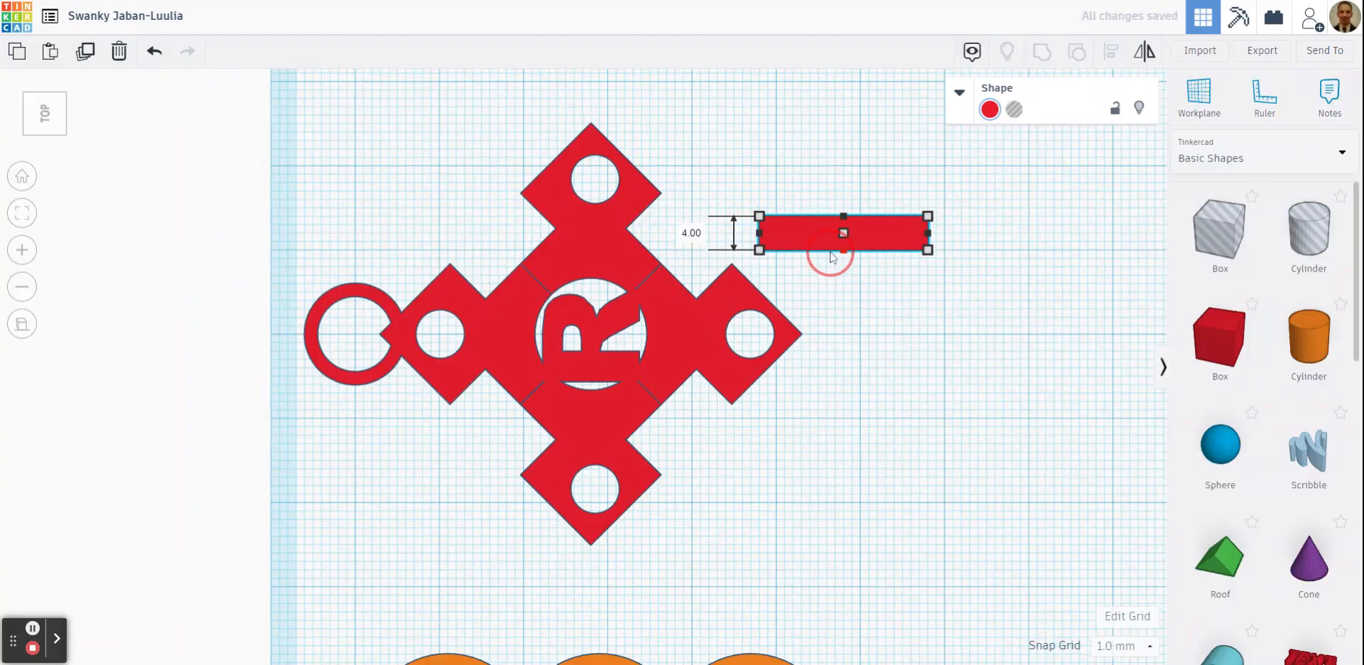
# Set the height of the narrow box to 3 mm to match the keychain.
pyautogui.click(915, 378)
pyautogui.moveTo(915, 378); pyautogui.dragTo(914, 307, button='right')
pyautogui.click(853, 174)
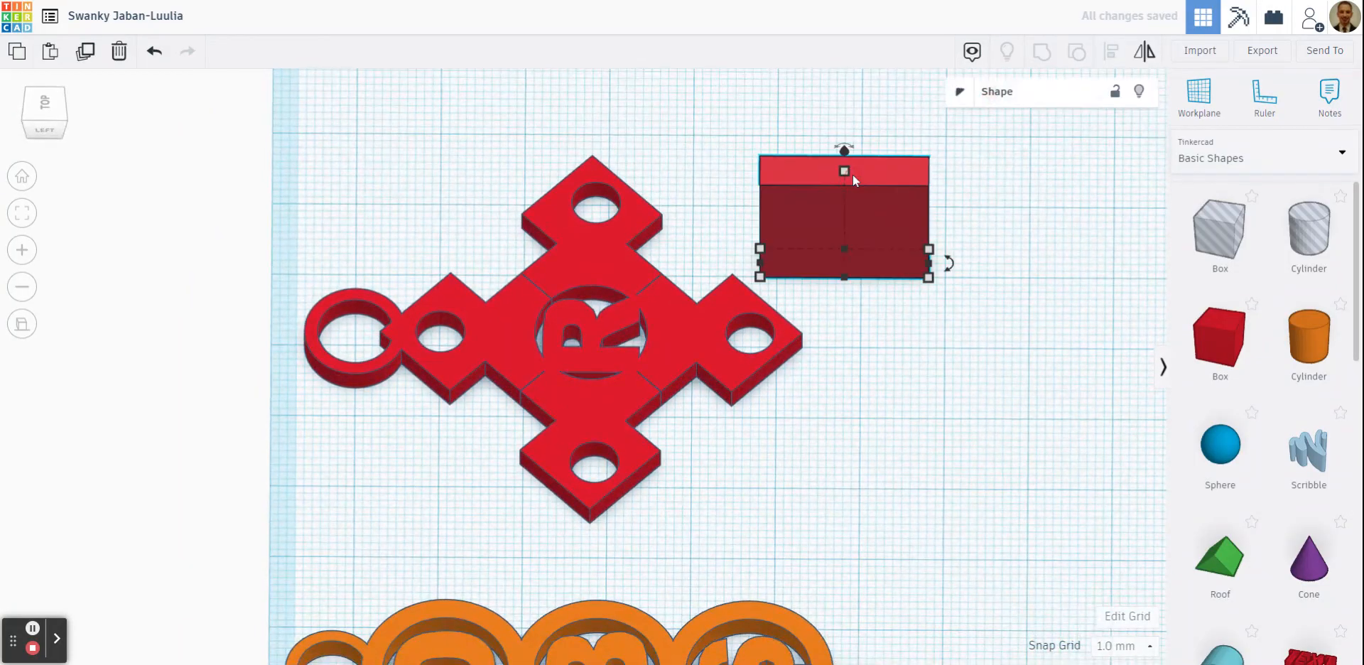
pyautogui.click(918, 222)
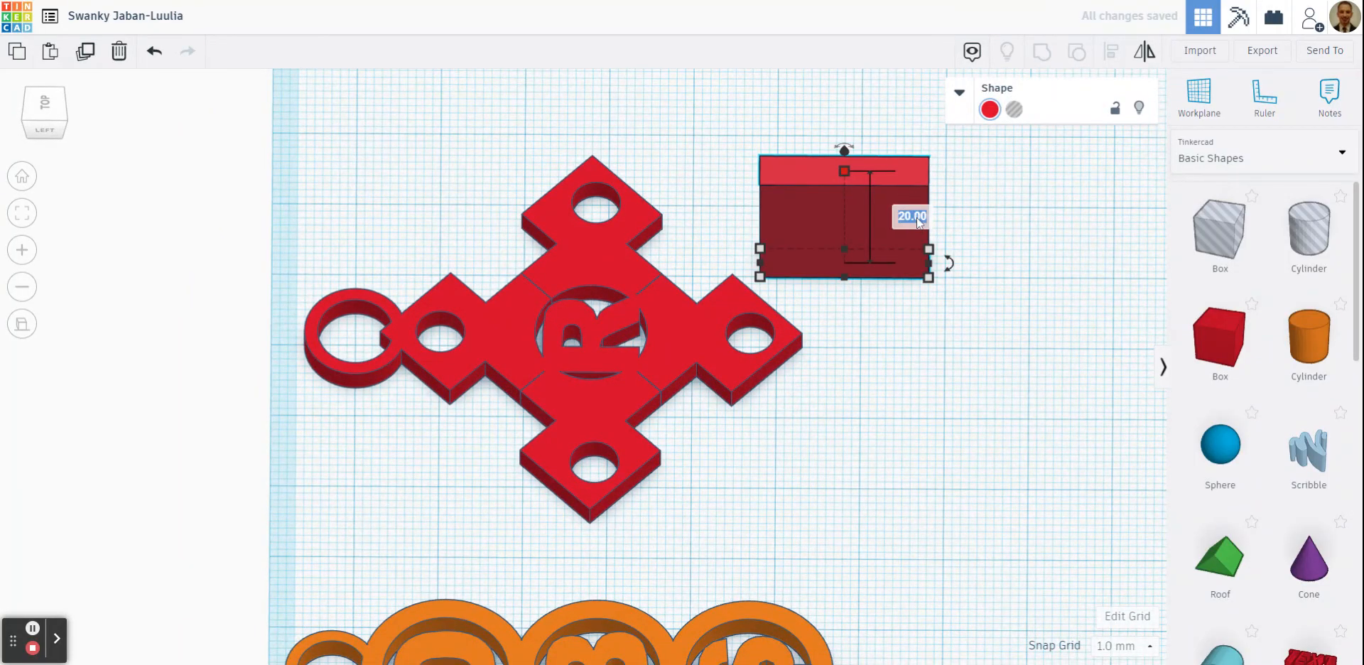
pyautogui.write('3')
pyautogui.press('Return')
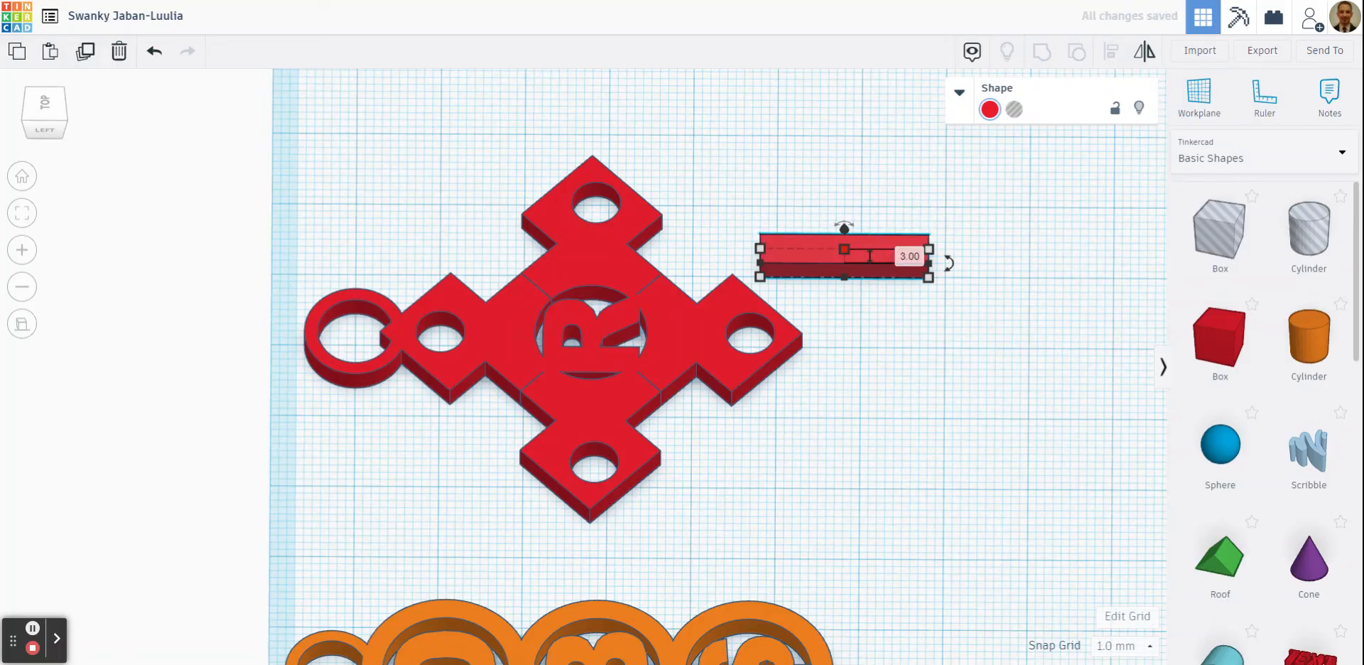
# Shorten the small box to a length of 7 mm and colour it yellow.
pyautogui.moveTo(930, 248); pyautogui.dragTo(864, 260)
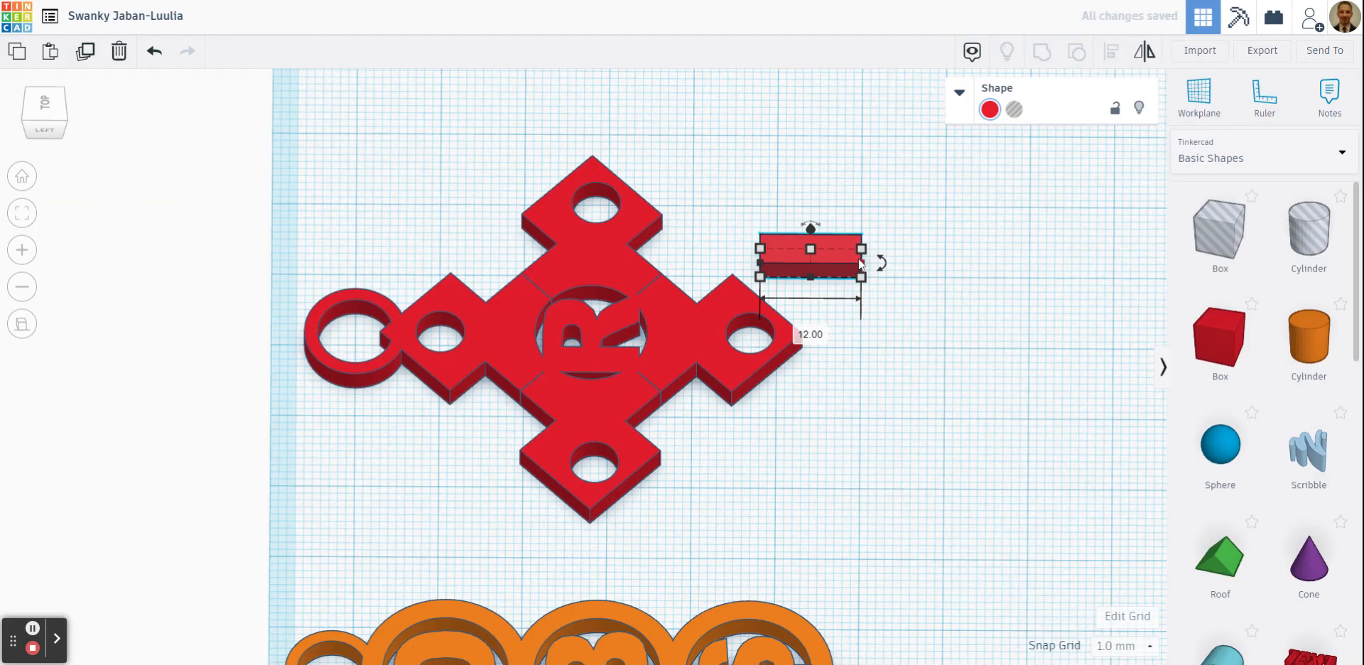
pyautogui.moveTo(861, 263); pyautogui.dragTo(819, 263)
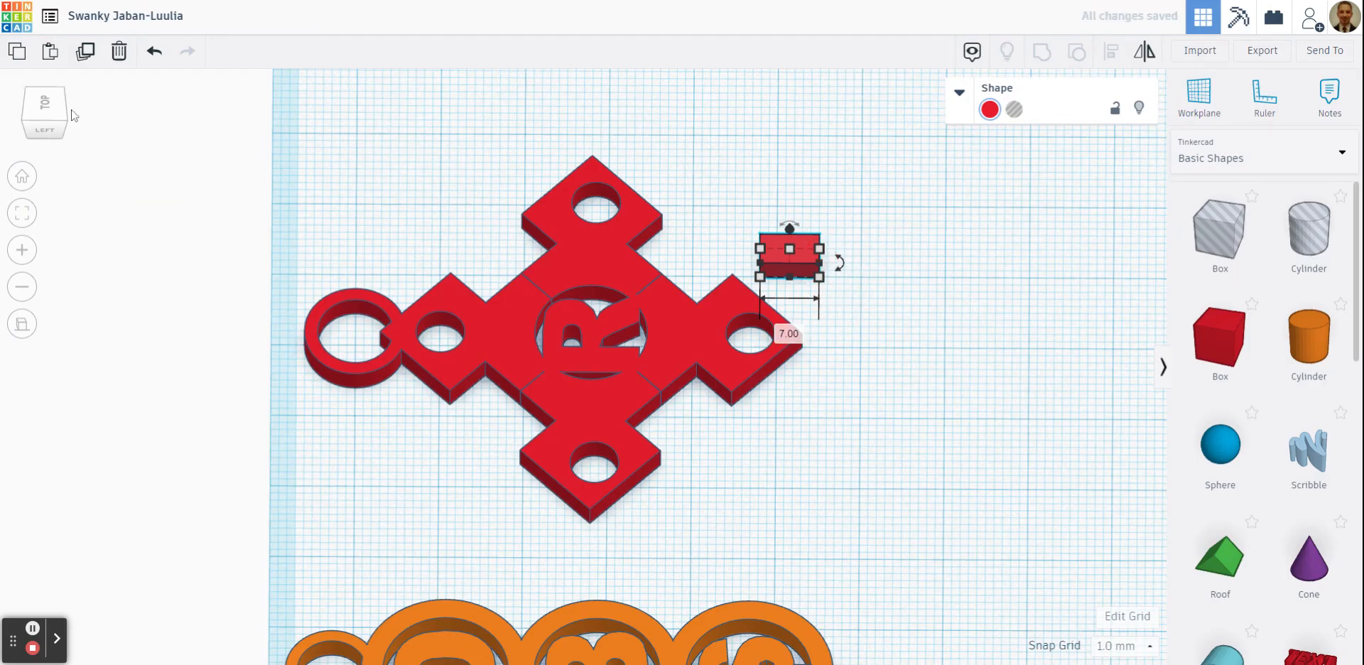
pyautogui.click(61, 112)
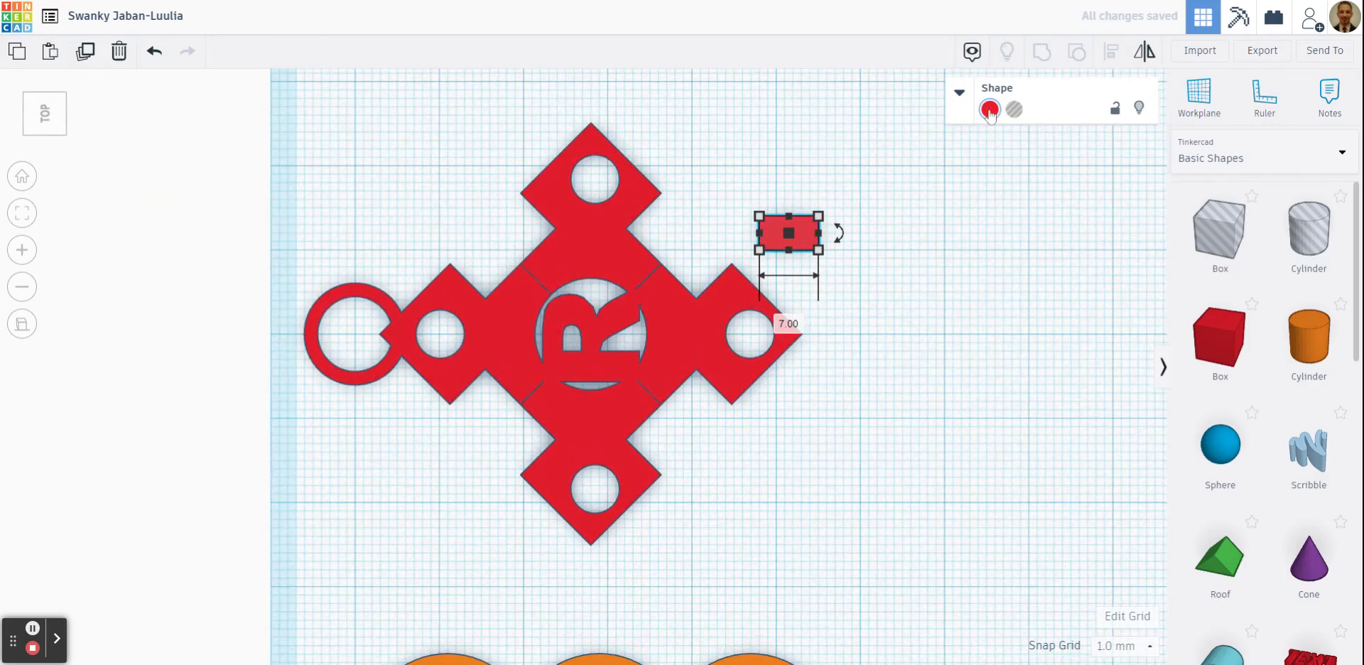
pyautogui.click(990, 110)
pyautogui.click(1049, 194)
pyautogui.click(896, 261)
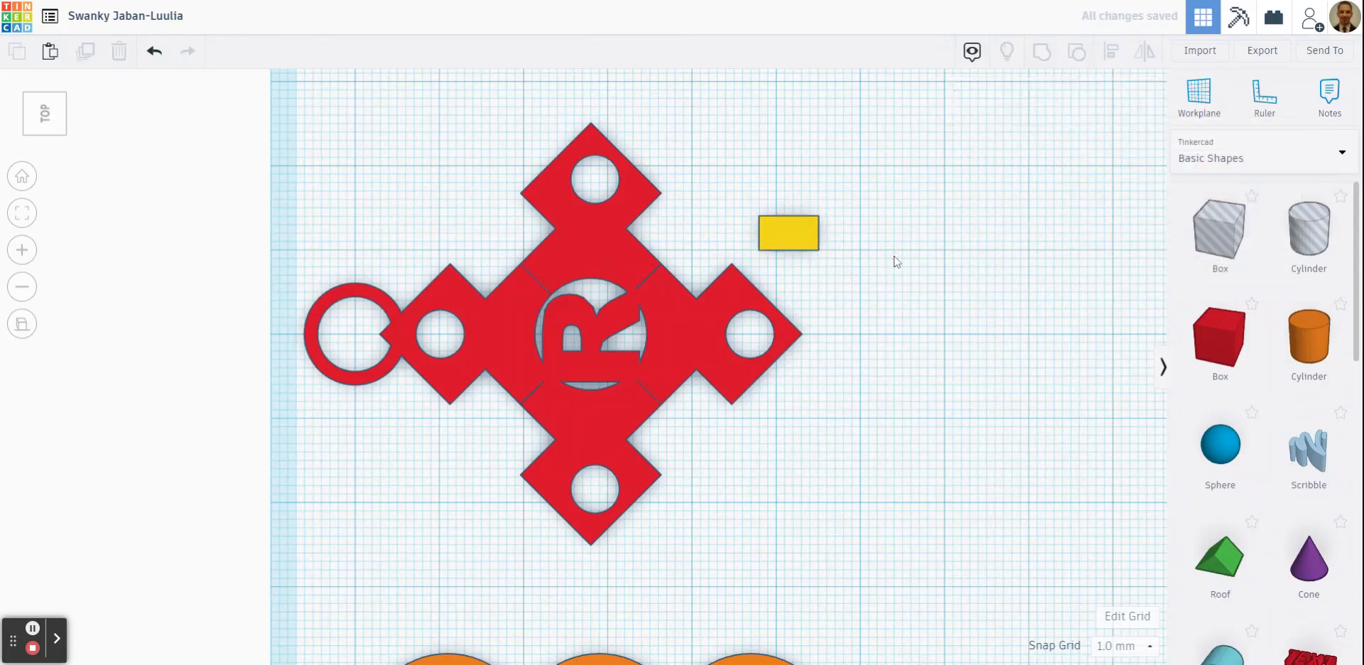
# Turn the yellow box diagonally and place it across the cross's upper-left seam, perpendicular to the gap.
pyautogui.moveTo(799, 242); pyautogui.dragTo(560, 305)
pyautogui.click(741, 248)
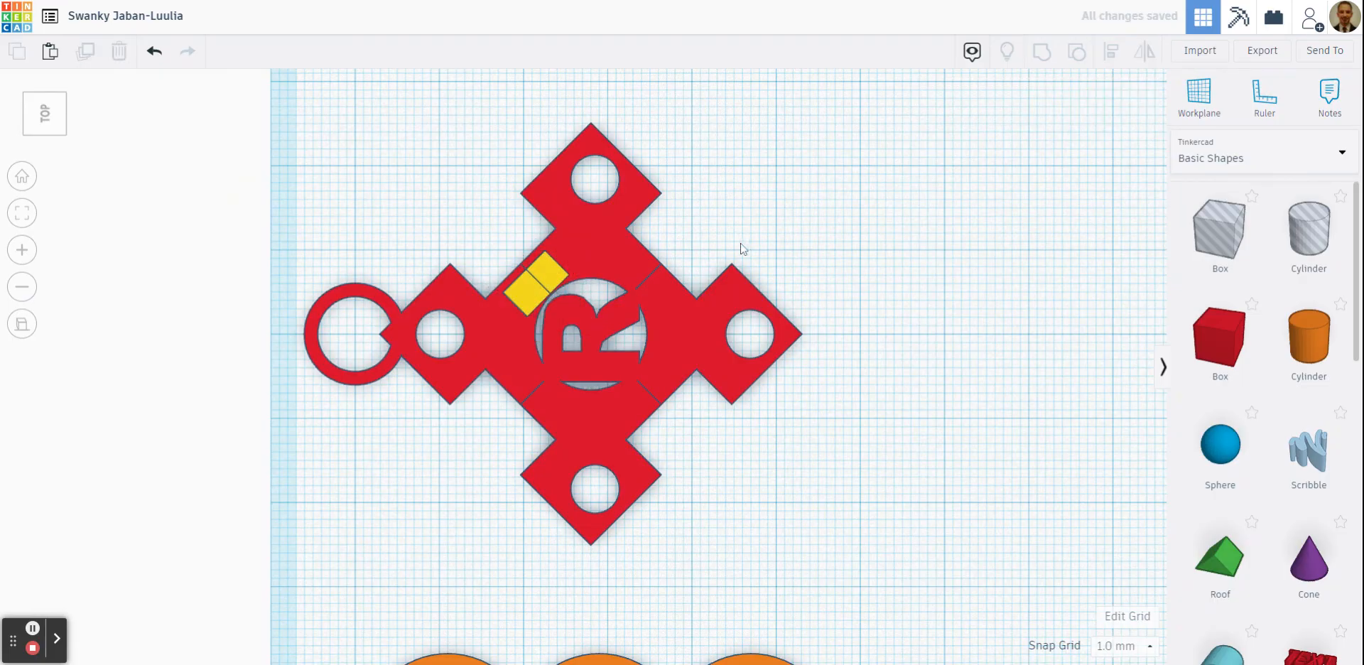
pyautogui.scroll(5, 529, 275)
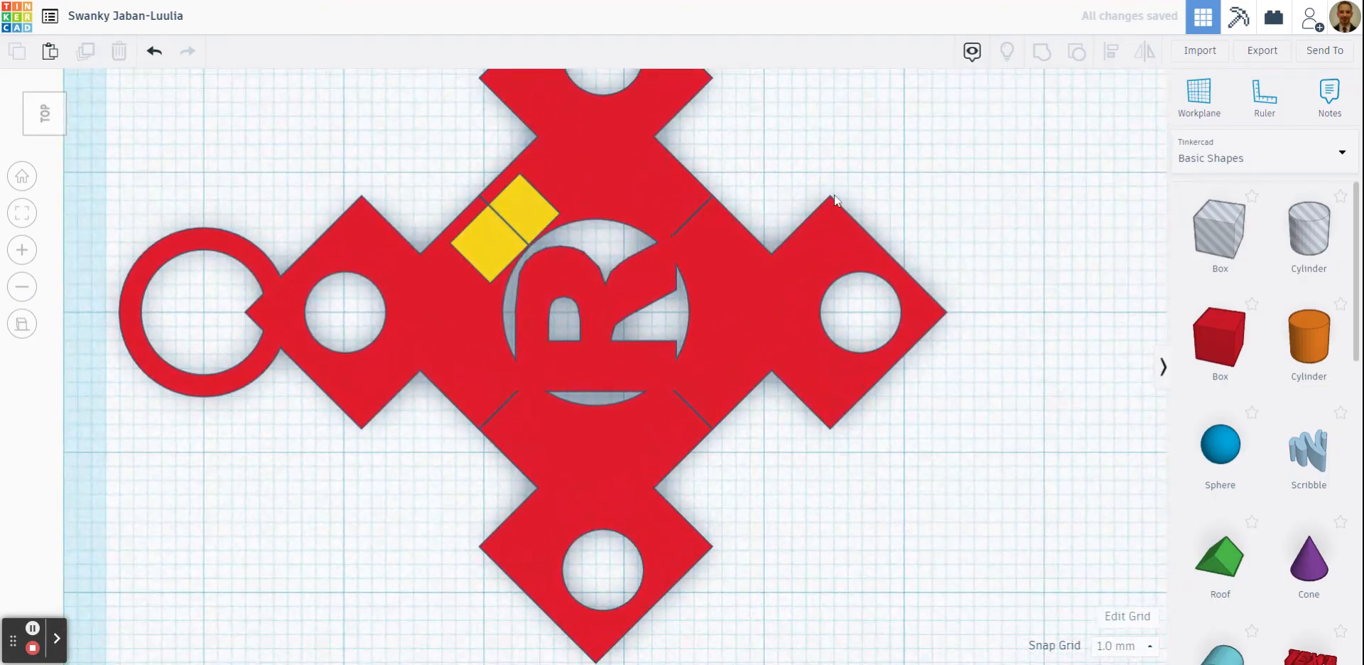
pyautogui.moveTo(835, 200)
pyautogui.mouseDown(button='right')
pyautogui.moveTo(828, 152)
pyautogui.moveTo(833, 197)
pyautogui.mouseUp(button='right')
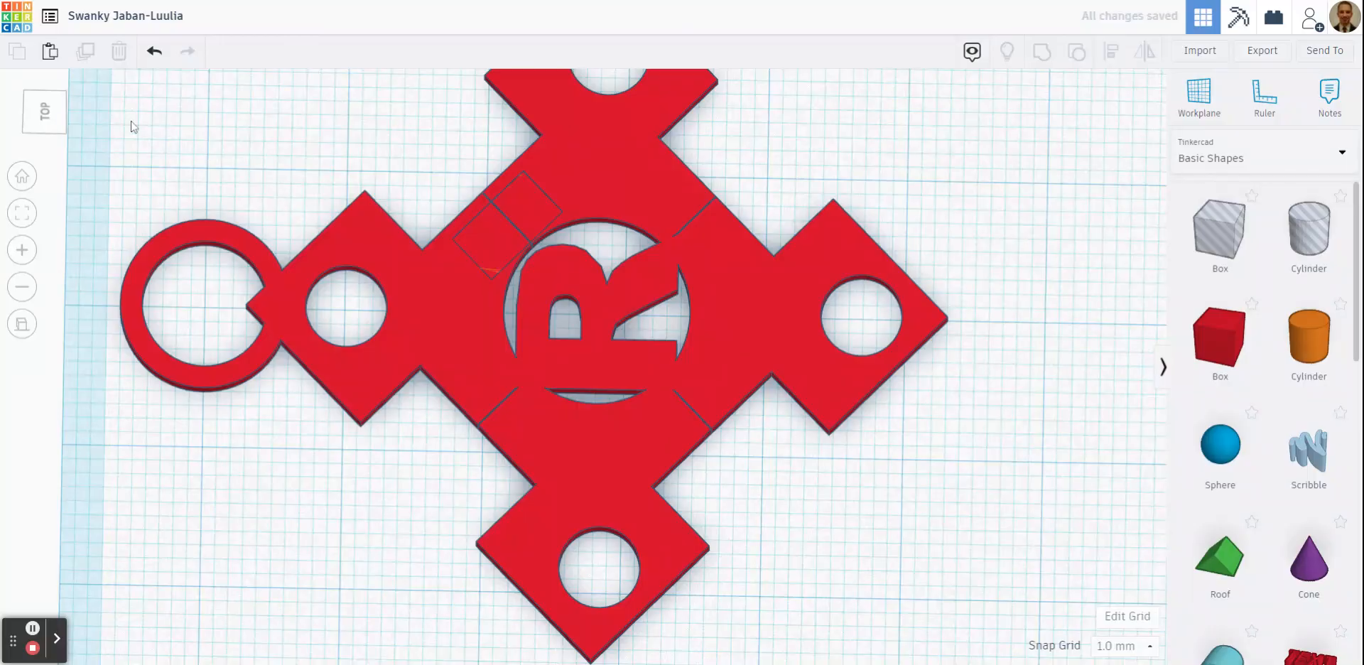
pyautogui.click(40, 117)
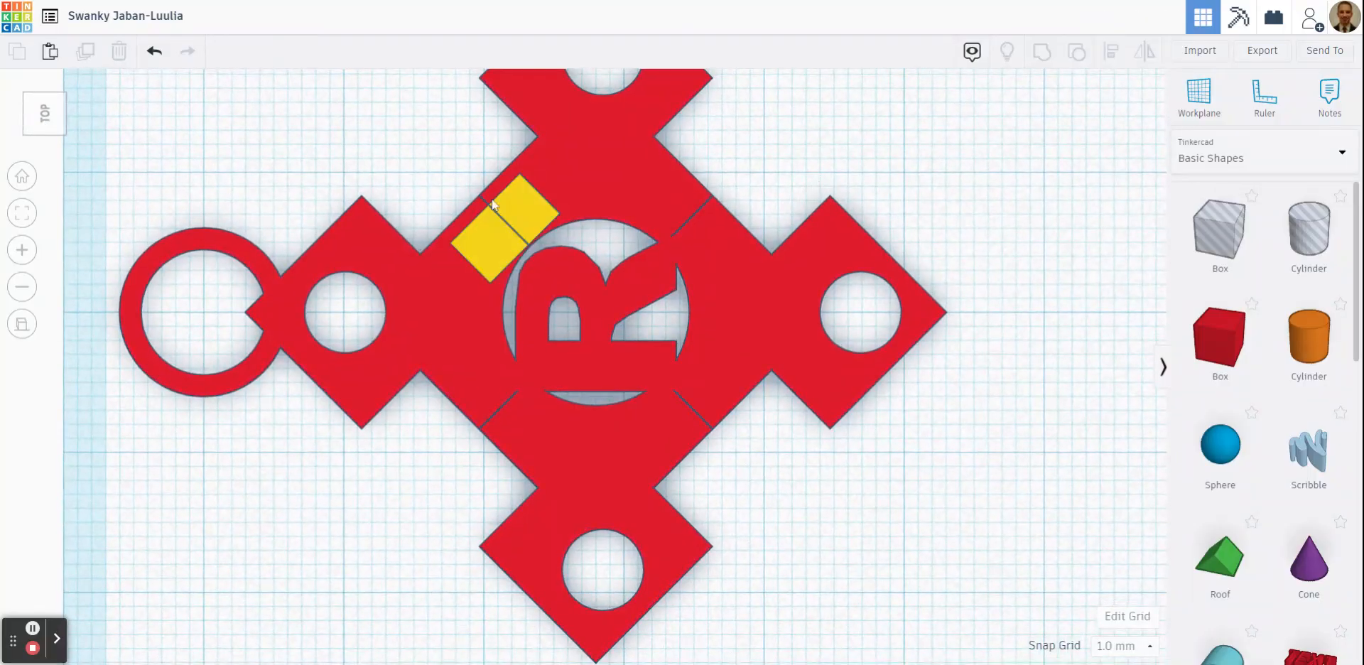
# Duplicate the yellow box, move the copy straight down onto the lower-left seam and rotate it to bridge the gap.
pyautogui.click(514, 212)
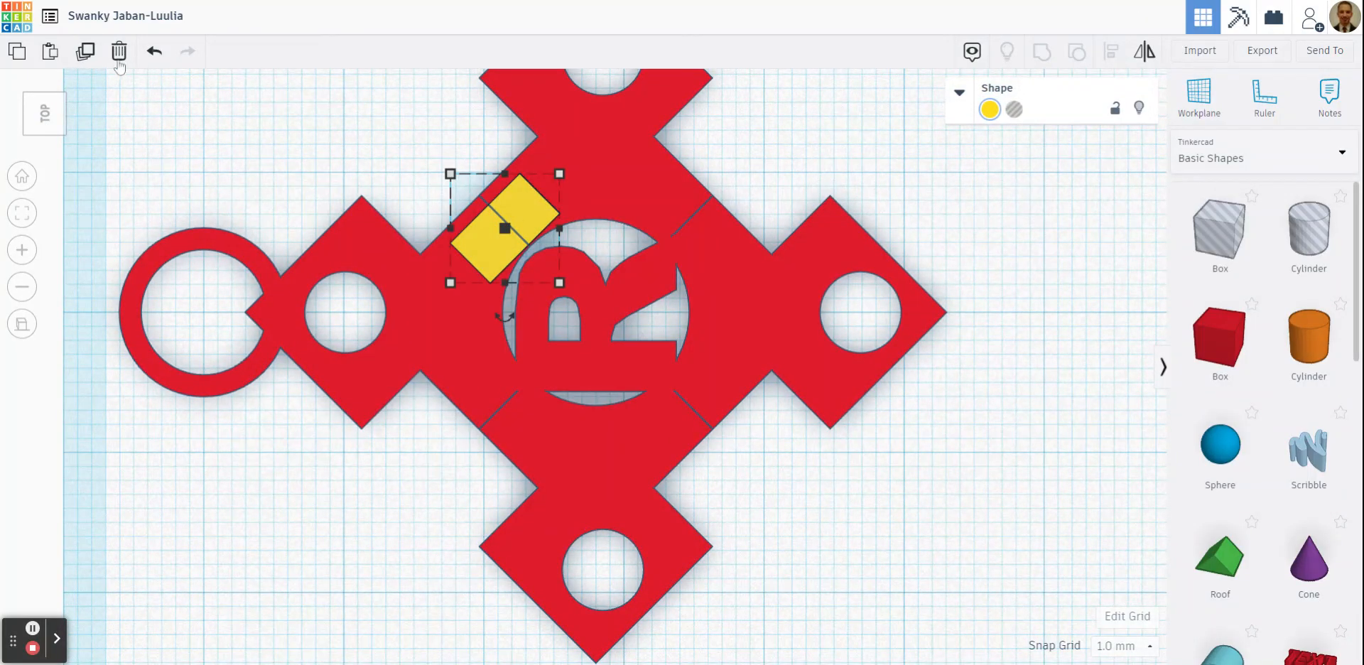
pyautogui.click(85, 52)
pyautogui.press('Down')
pyautogui.press('Down')
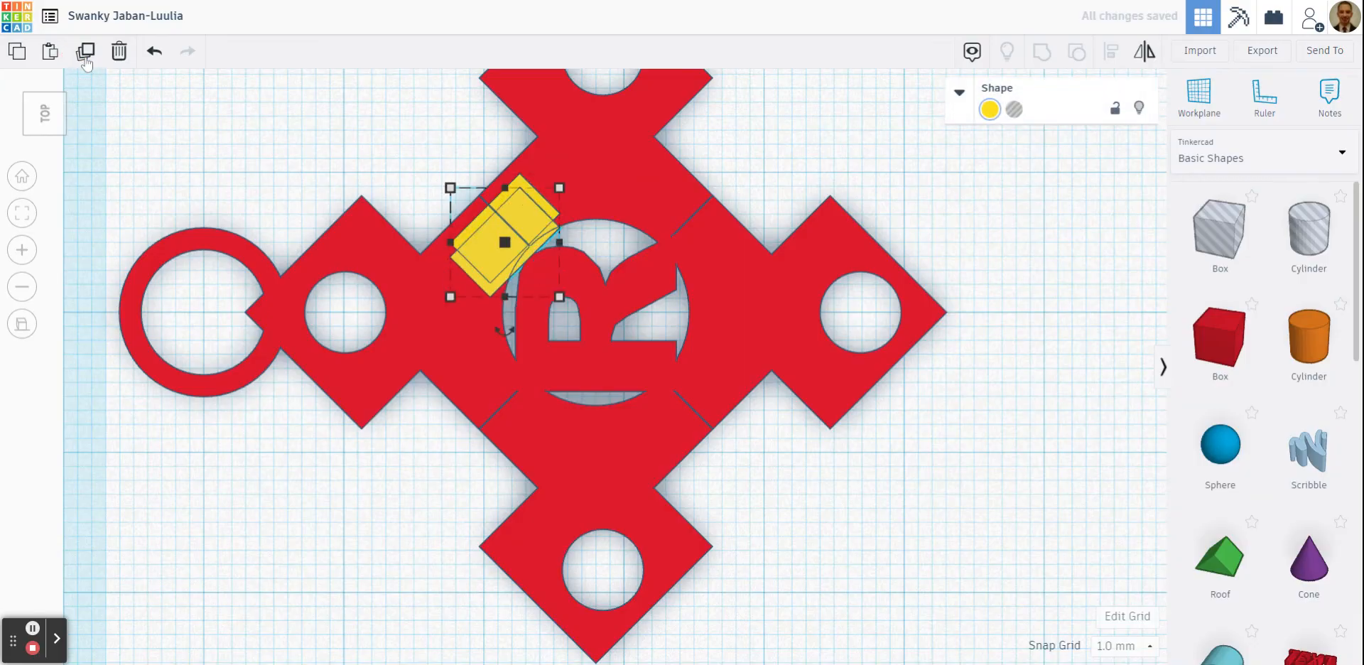
pyautogui.press('Down')
pyautogui.press('Down')
pyautogui.press('Down')
pyautogui.press('Down')
pyautogui.press('Down')
pyautogui.press('Down')
pyautogui.press('Down')
pyautogui.press('Down')
pyautogui.press('Down')
pyautogui.press('Down')
pyautogui.press('Down')
pyautogui.press('Down')
pyautogui.press('Down')
pyautogui.press('Down')
pyautogui.press('Down')
pyautogui.press('Down')
pyautogui.press('Down')
pyautogui.press('Down')
pyautogui.press('Down')
pyautogui.press('Down')
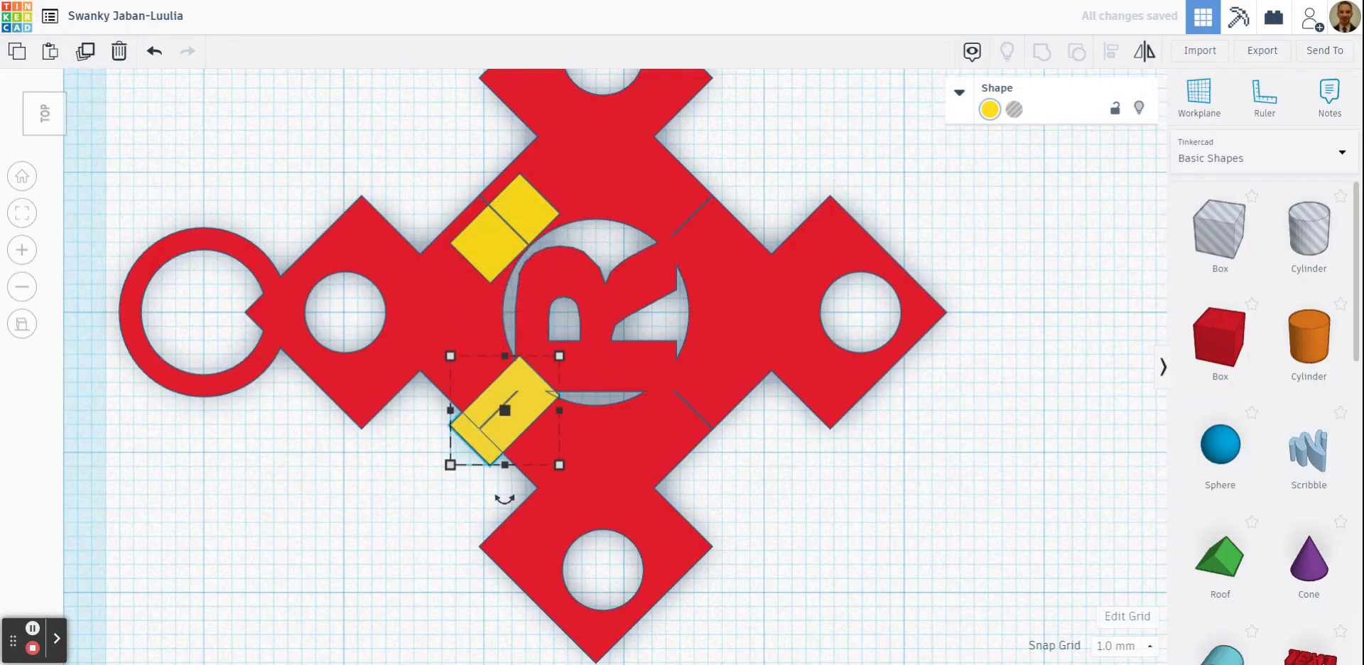
pyautogui.moveTo(503, 500); pyautogui.dragTo(425, 417)
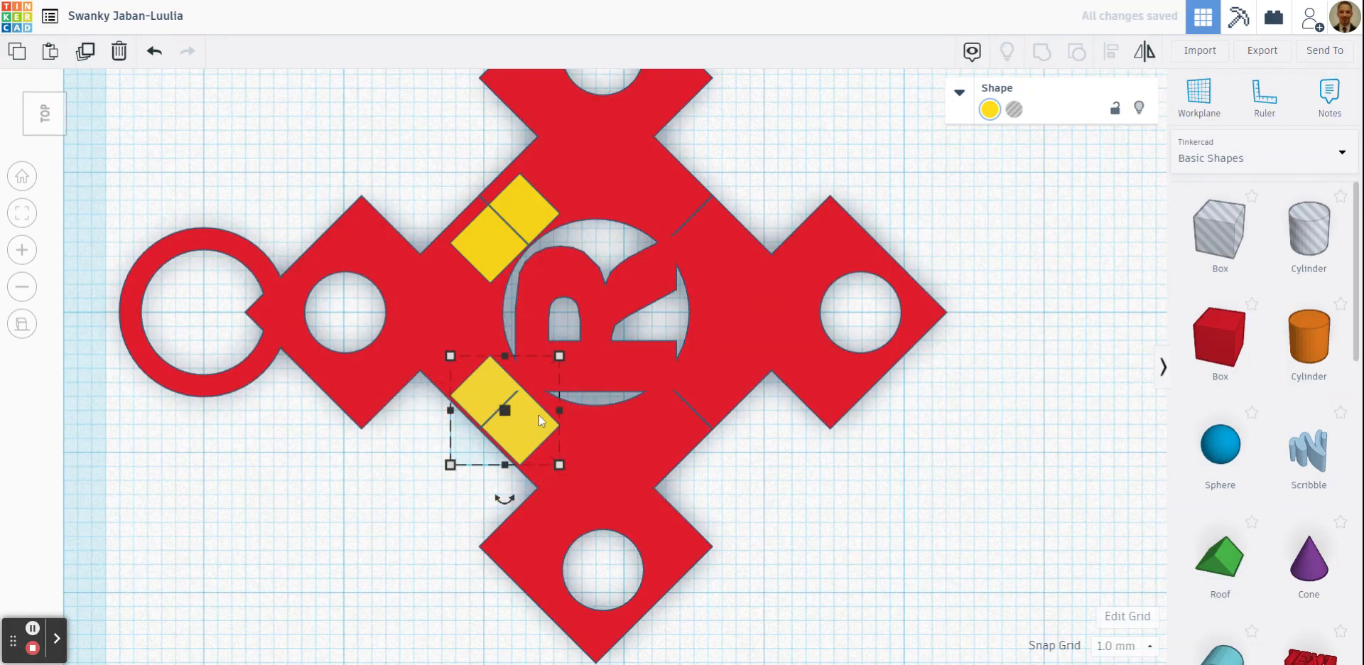
# Duplicate the lower-left yellow box and place the copy across the lower-right seam, turned to bridge the gap.
pyautogui.click(85, 50)
pyautogui.moveTo(501, 415); pyautogui.dragTo(669, 422)
pyautogui.click(768, 469)
pyautogui.moveTo(843, 479)
pyautogui.mouseDown(button='right')
pyautogui.moveTo(844, 430)
pyautogui.moveTo(832, 469)
pyautogui.mouseUp(button='right')
pyautogui.click(714, 382)
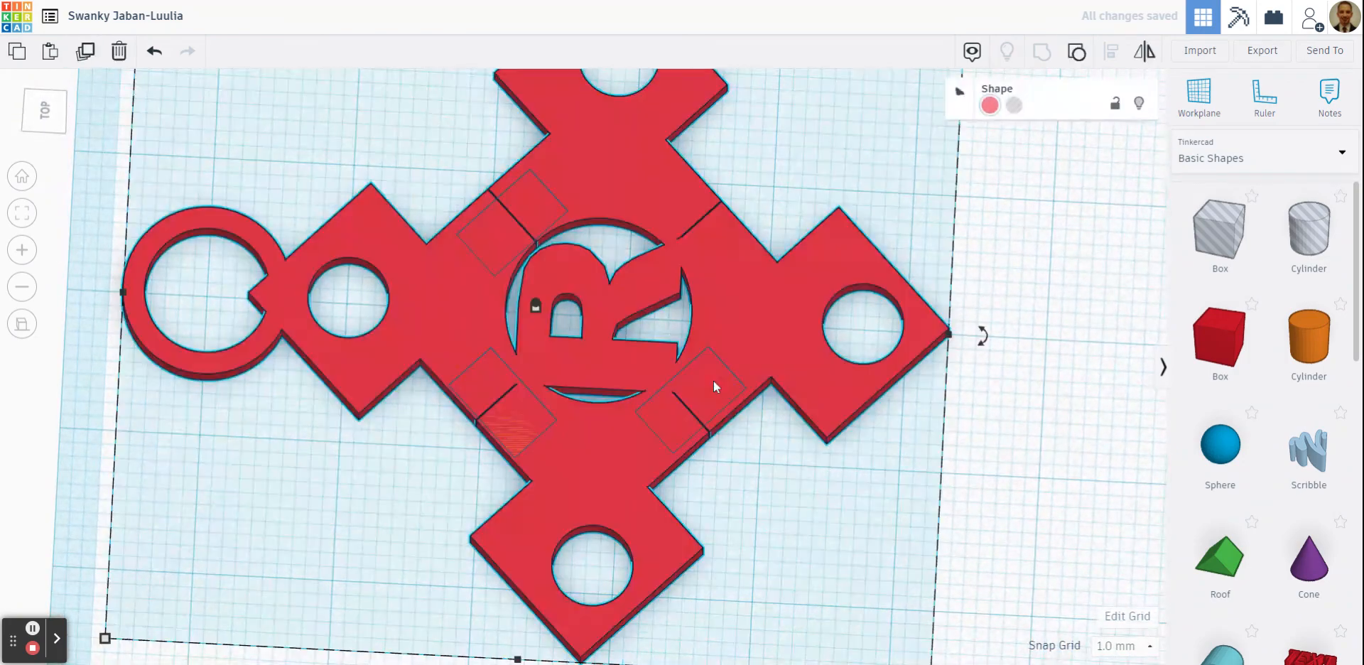
pyautogui.click(979, 396)
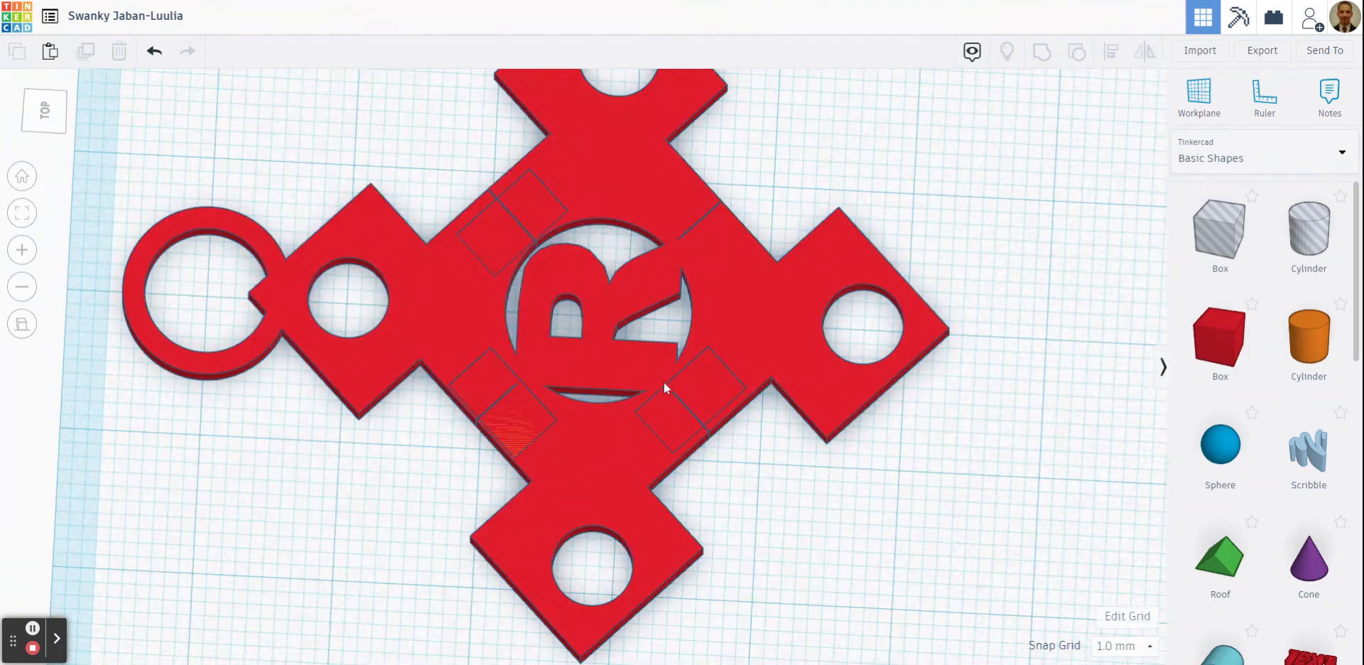
pyautogui.click(724, 394)
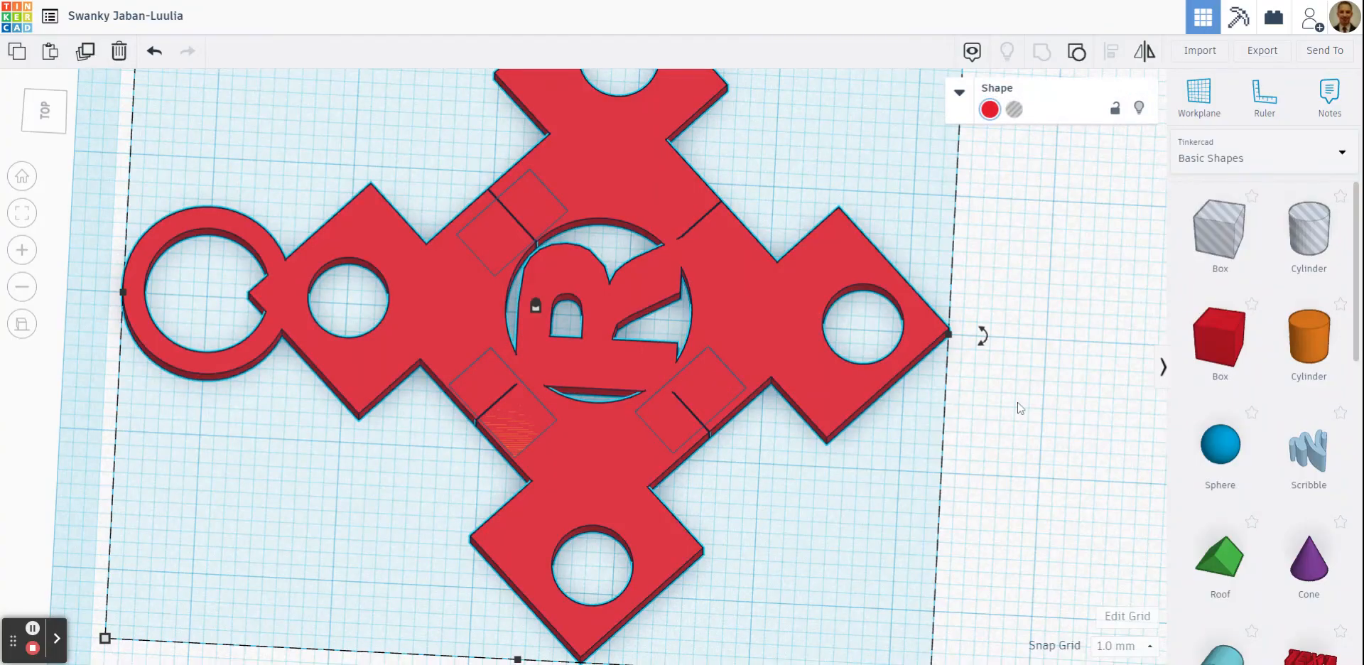
pyautogui.click(1022, 408)
pyautogui.click(54, 116)
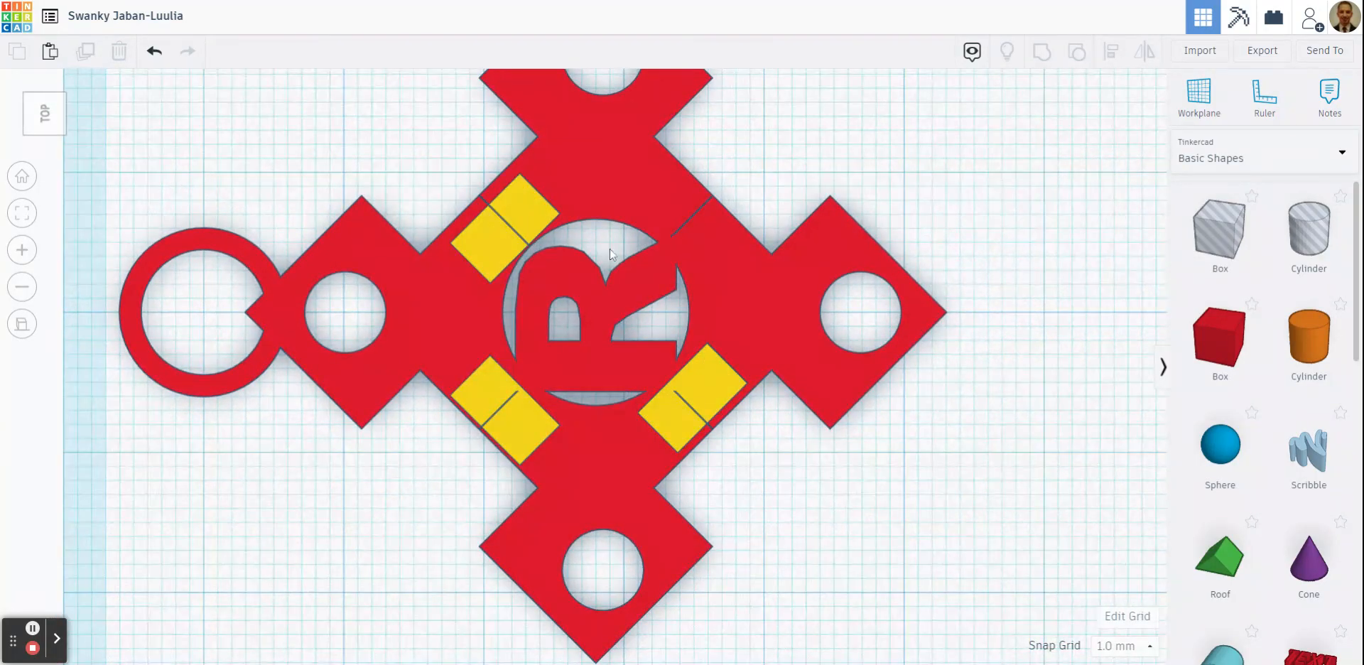
# Duplicate the lower-right yellow box, move the copy straight up onto the upper-right seam and rotate it 90° to bridge the gap.
pyautogui.click(718, 385)
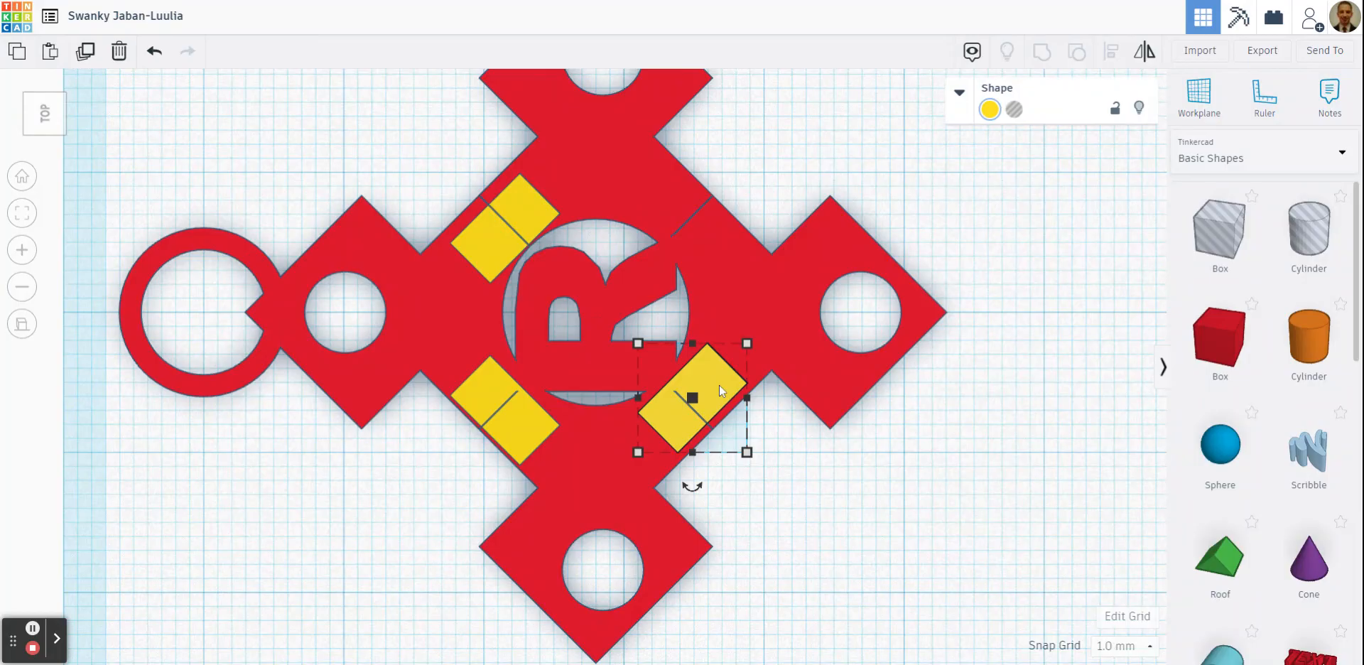
pyautogui.click(83, 52)
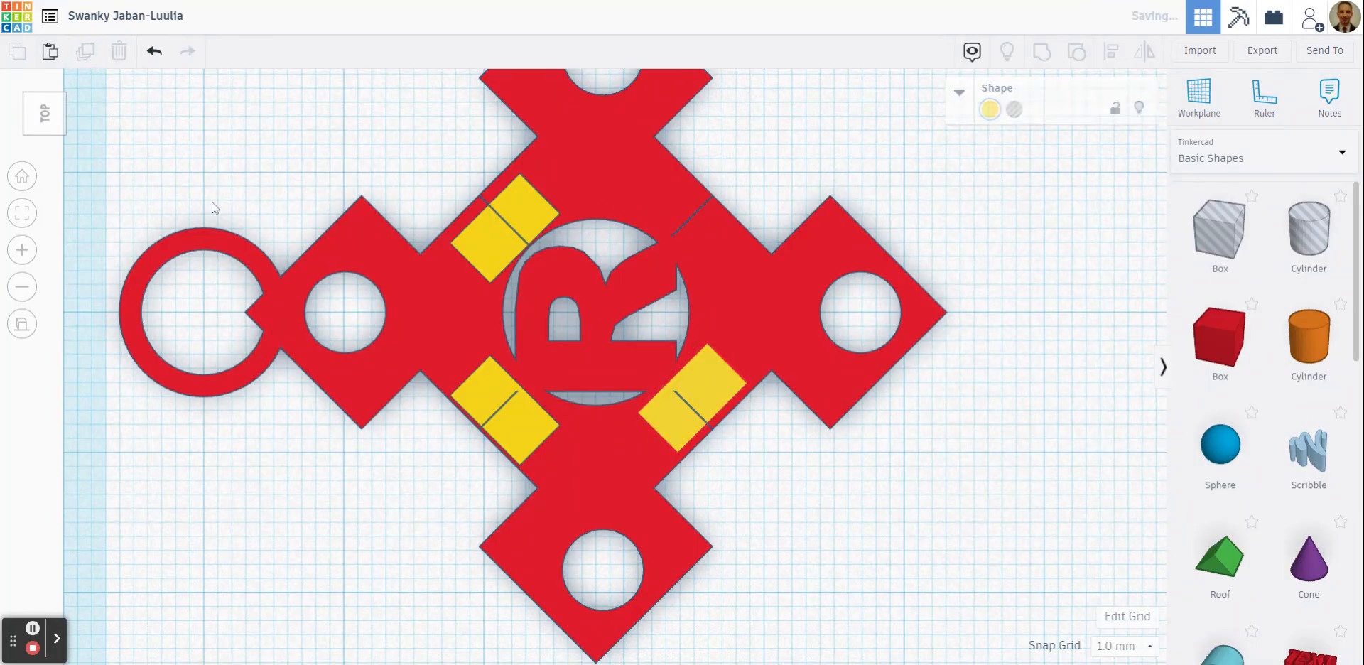
pyautogui.moveTo(677, 420); pyautogui.dragTo(676, 267)
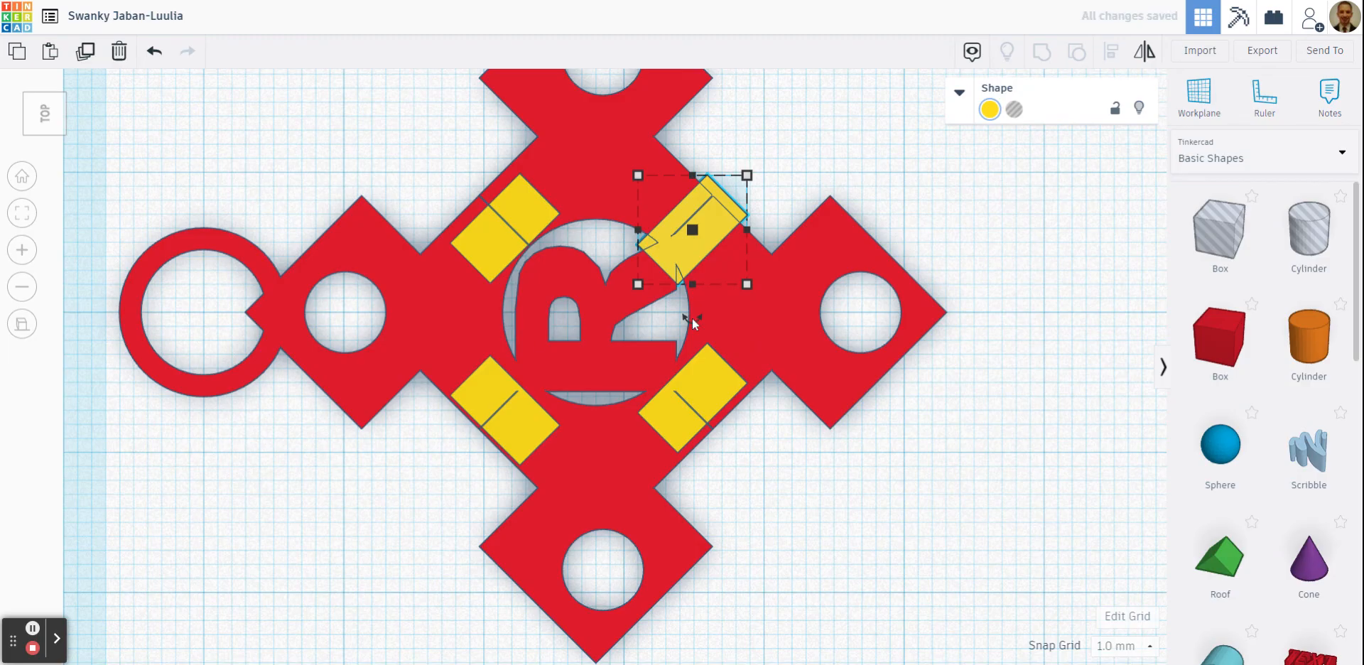
pyautogui.moveTo(692, 332); pyautogui.dragTo(881, 224)
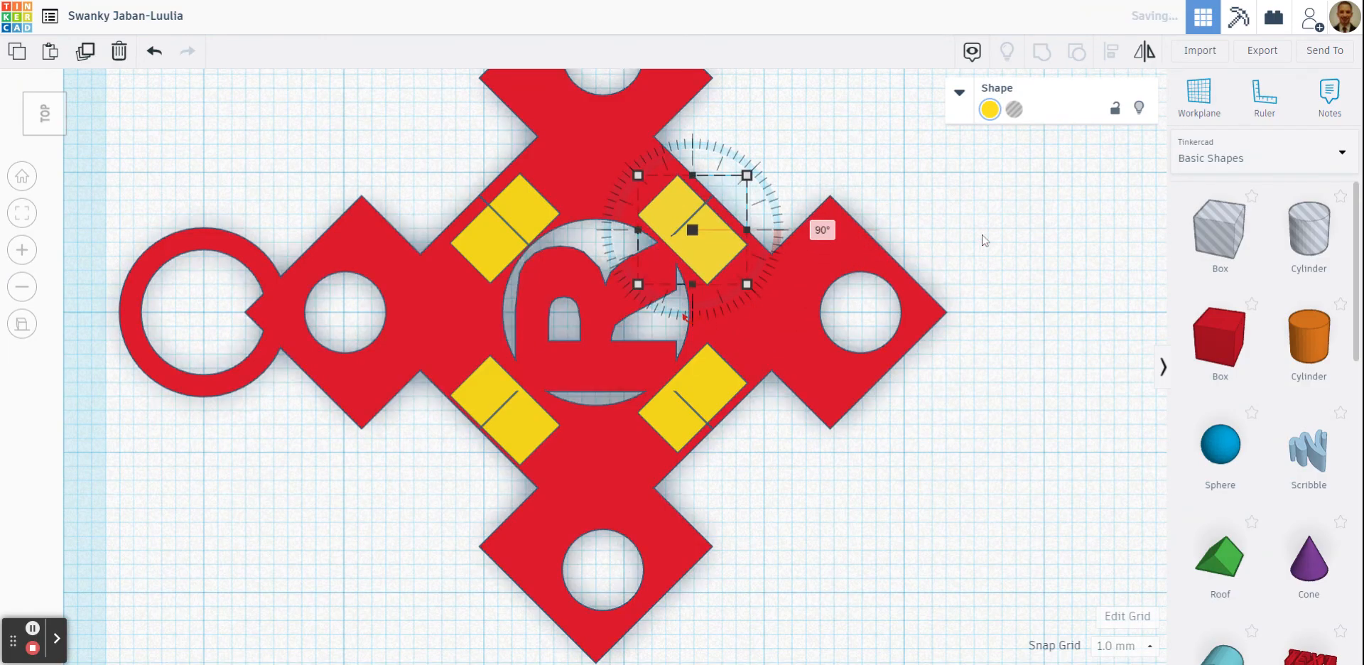
pyautogui.click(990, 240)
# Group the red cross with its four yellow bridging boxes into one single-colour shape.
pyautogui.scroll(-3, 988, 236)
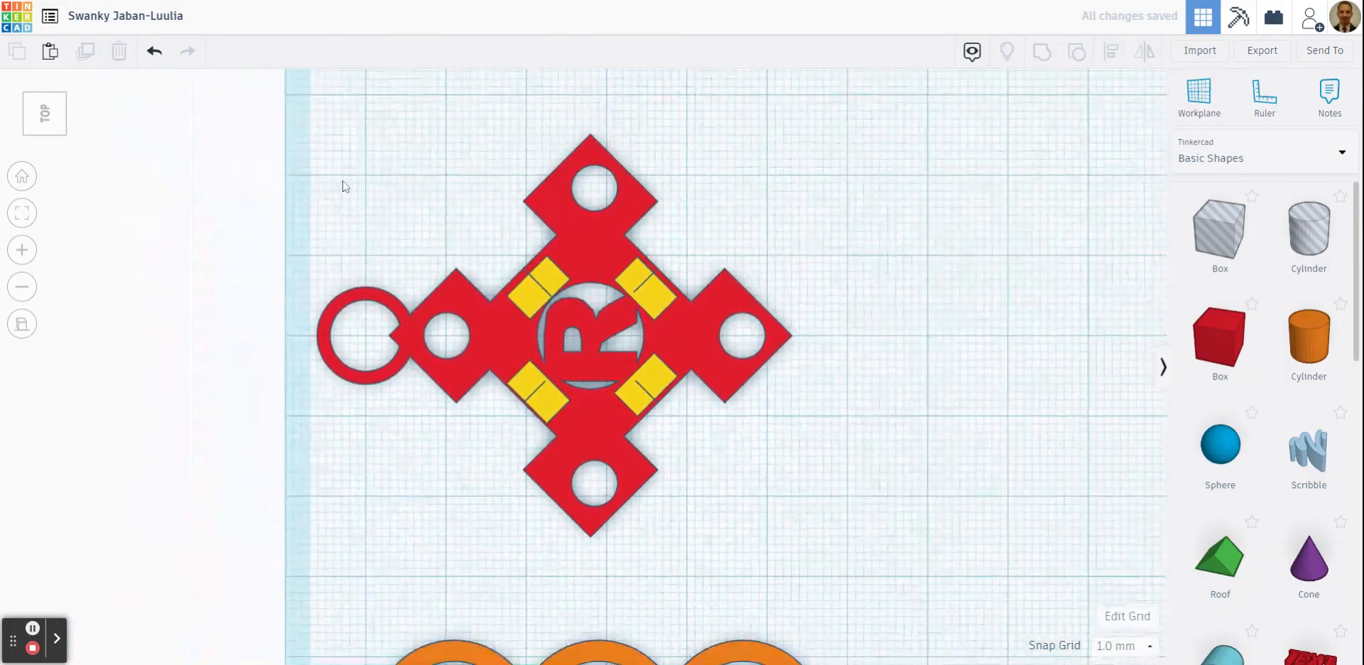
pyautogui.moveTo(264, 113); pyautogui.dragTo(931, 540)
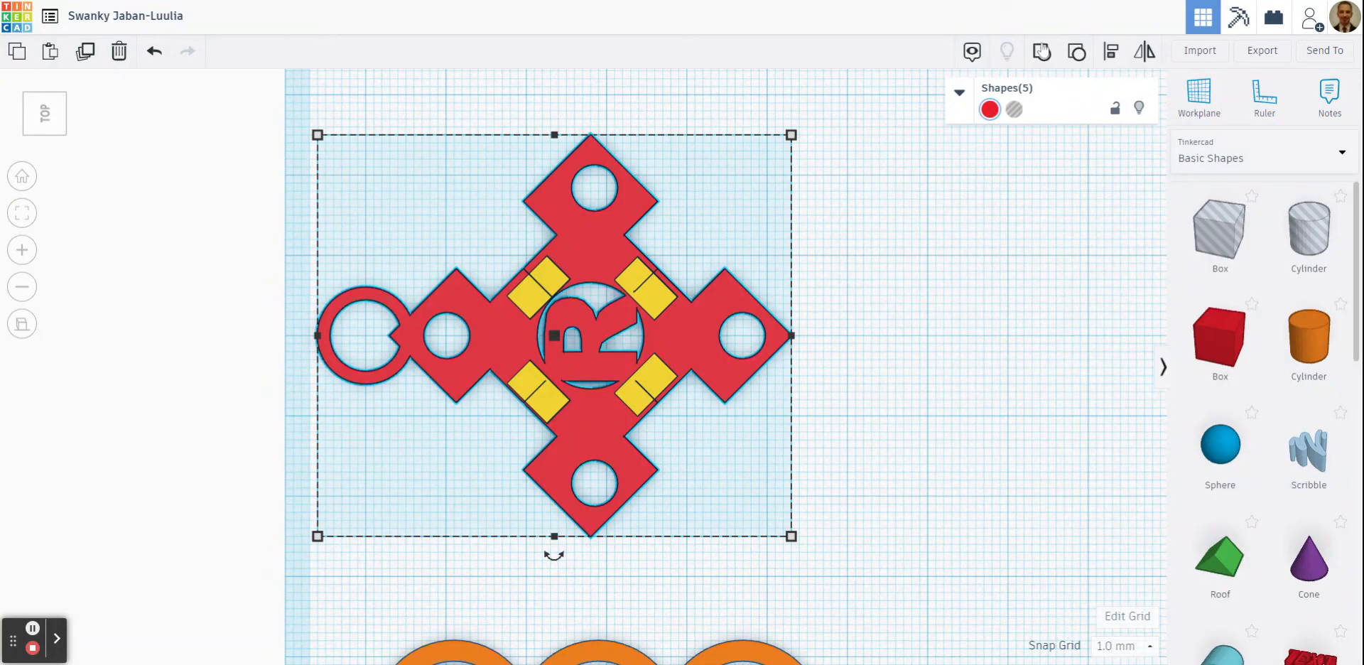
pyautogui.hotkey('ctrl', 'g')
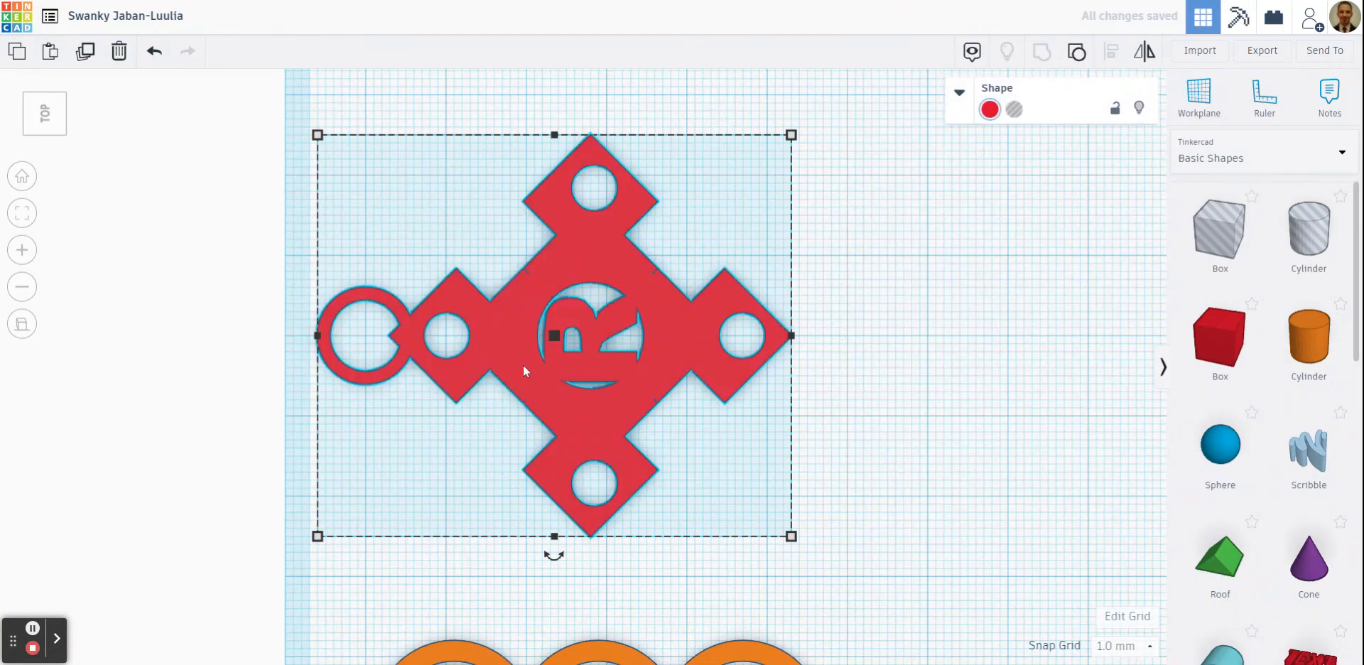
pyautogui.click(926, 462)
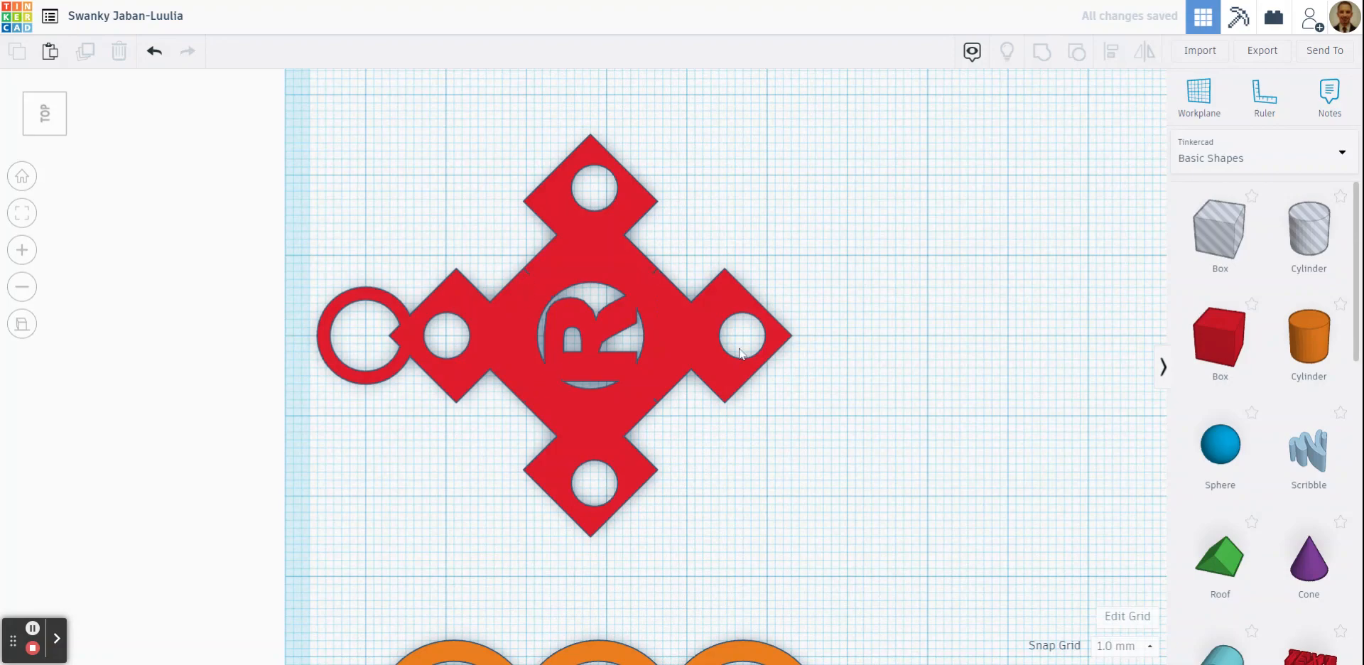
# Turn the top view so the letter R reads upright and move the cross keychain 10 mm towards the orange DBS keychain and 1 mm up.
pyautogui.click(20, 112)
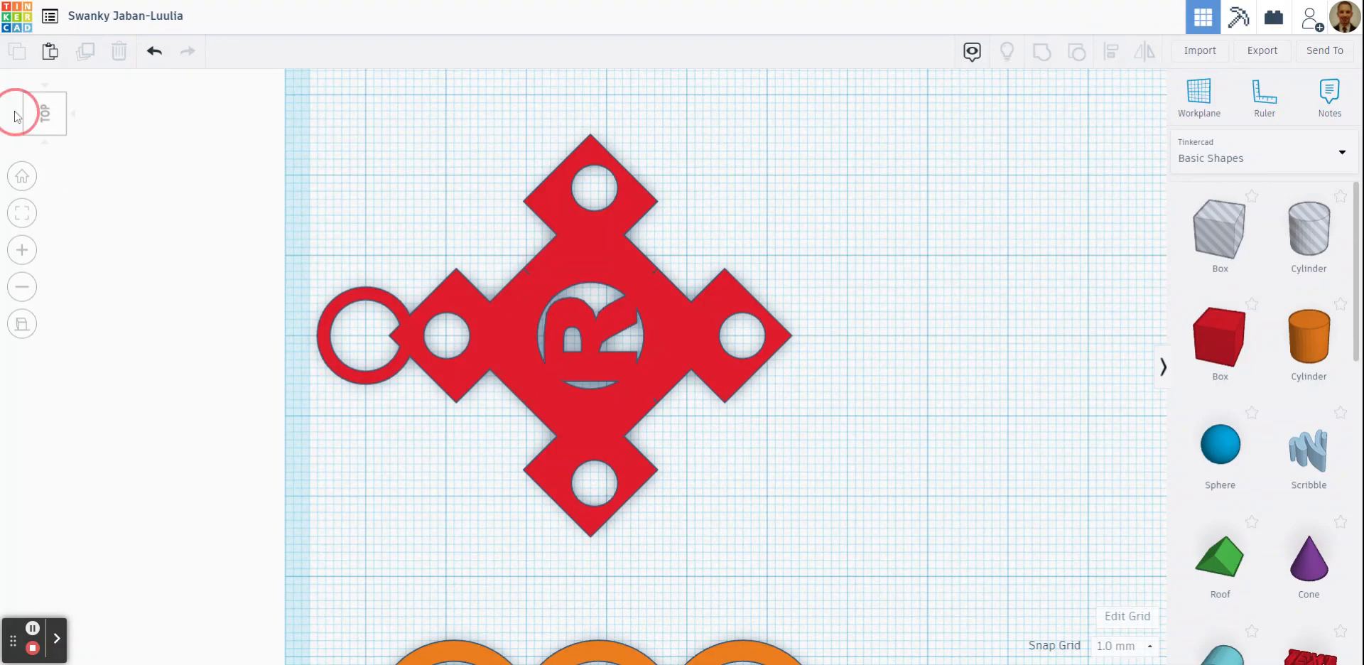
pyautogui.click(43, 121)
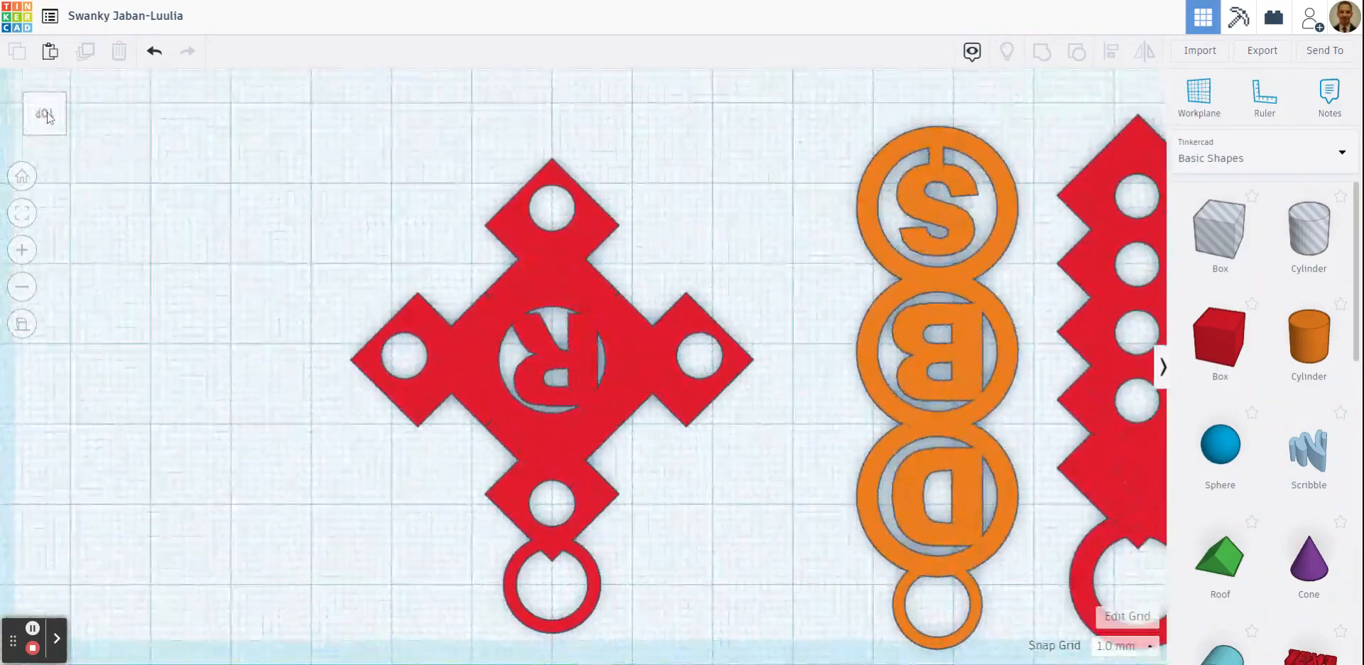
pyautogui.moveTo(47, 116); pyautogui.dragTo(128, 128)
pyautogui.click(45, 115)
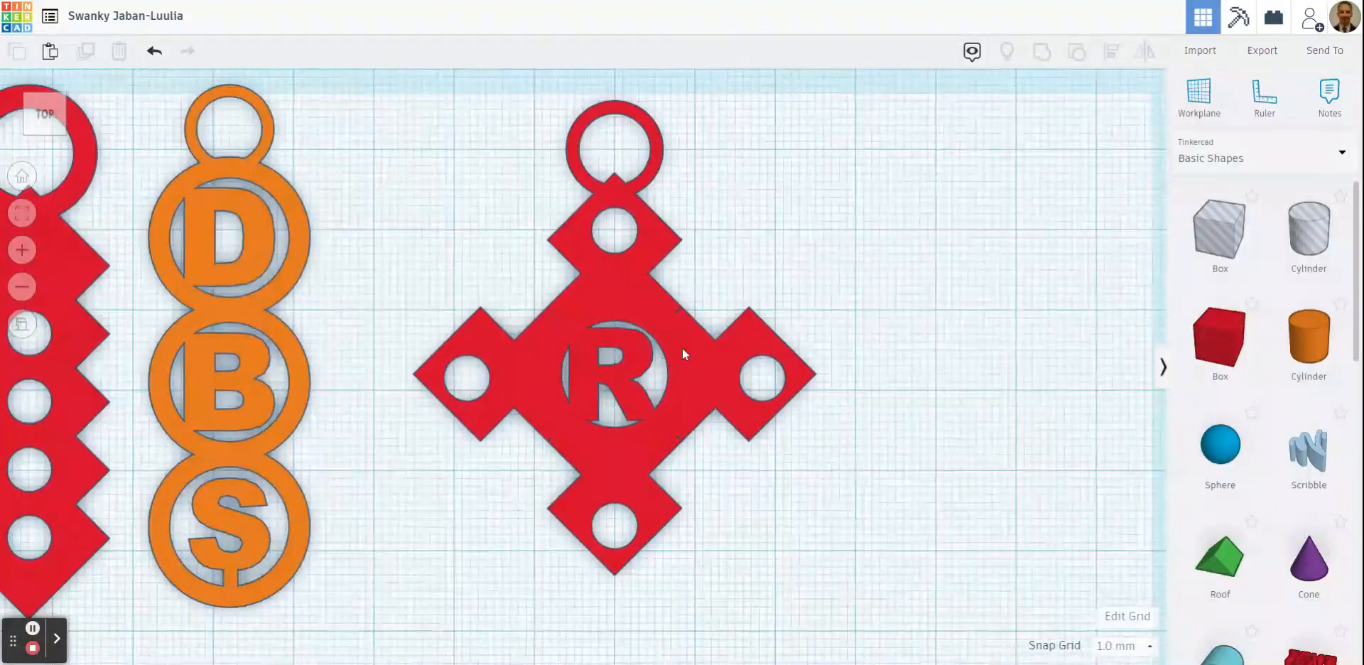
pyautogui.scroll(-5, 682, 348)
pyautogui.scroll(2, 618, 344)
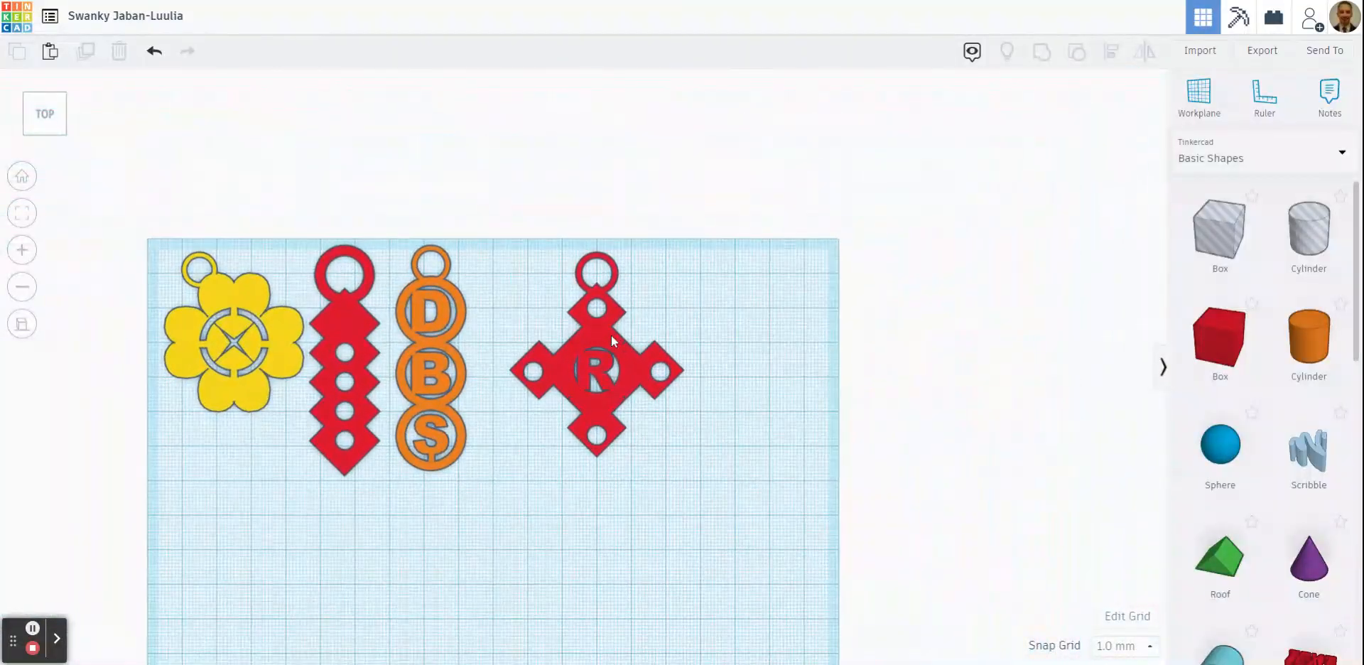
pyautogui.click(579, 330)
pyautogui.moveTo(575, 330); pyautogui.dragTo(579, 330)
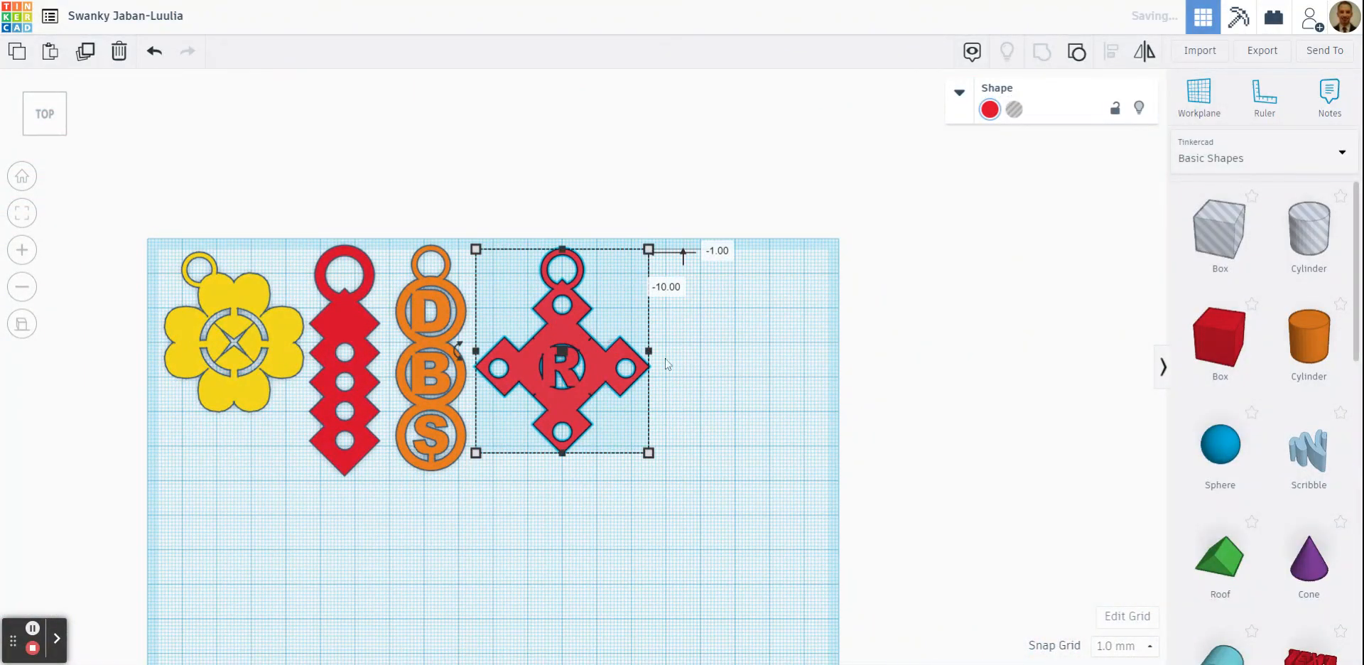
pyautogui.click(721, 367)
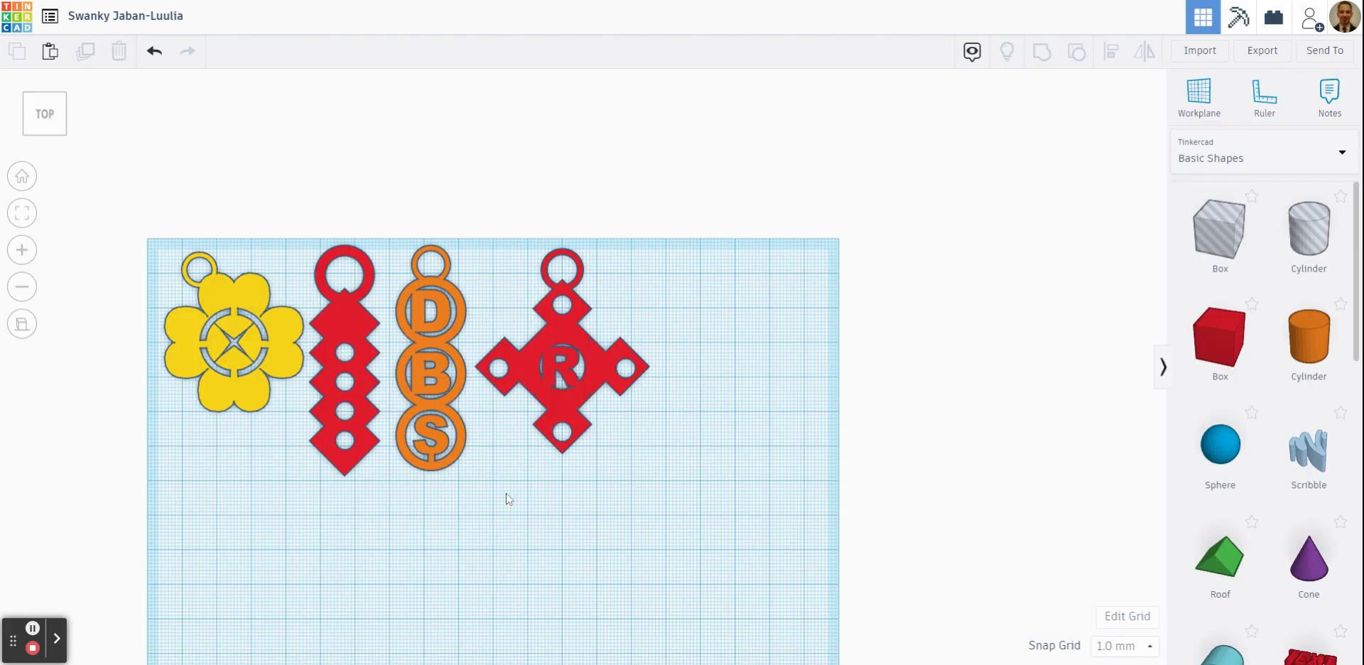
# Inspect the grouped R cross up close from an angle alongside the other keychains, and return to the top view.
pyautogui.moveTo(508, 496); pyautogui.dragTo(616, 413, button='right')
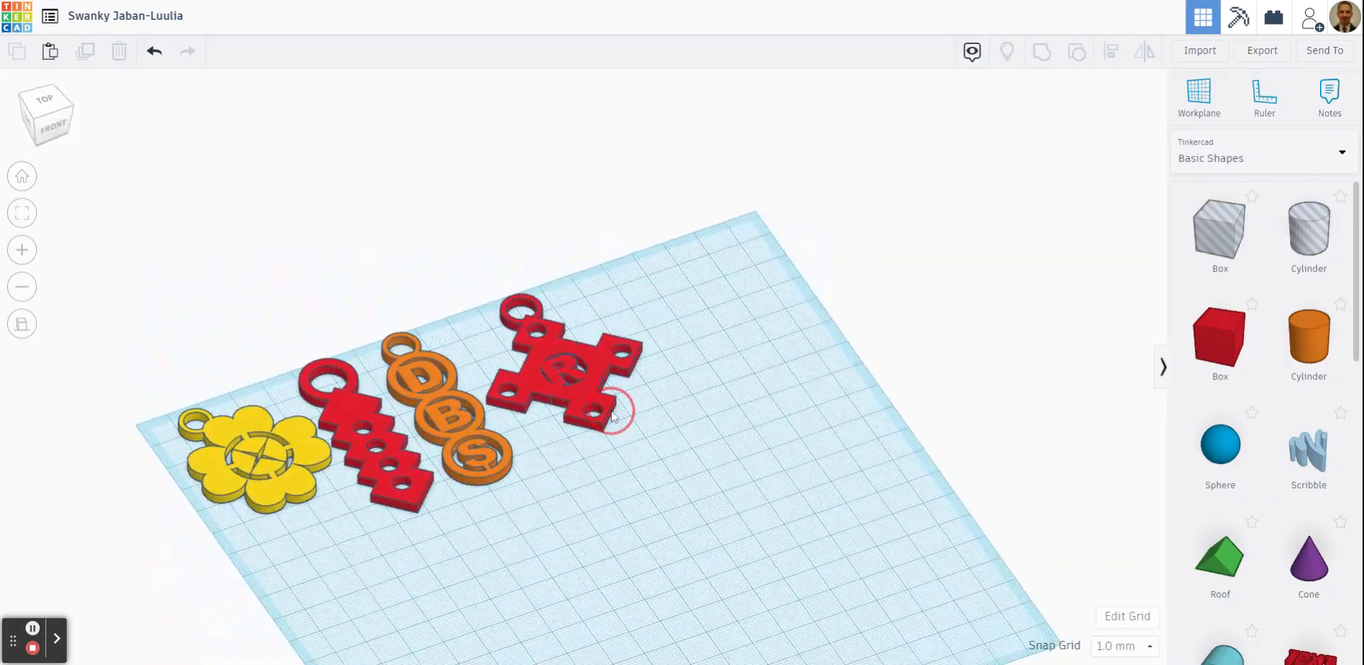
pyautogui.scroll(3, 531, 370)
pyautogui.scroll(5, 531, 372)
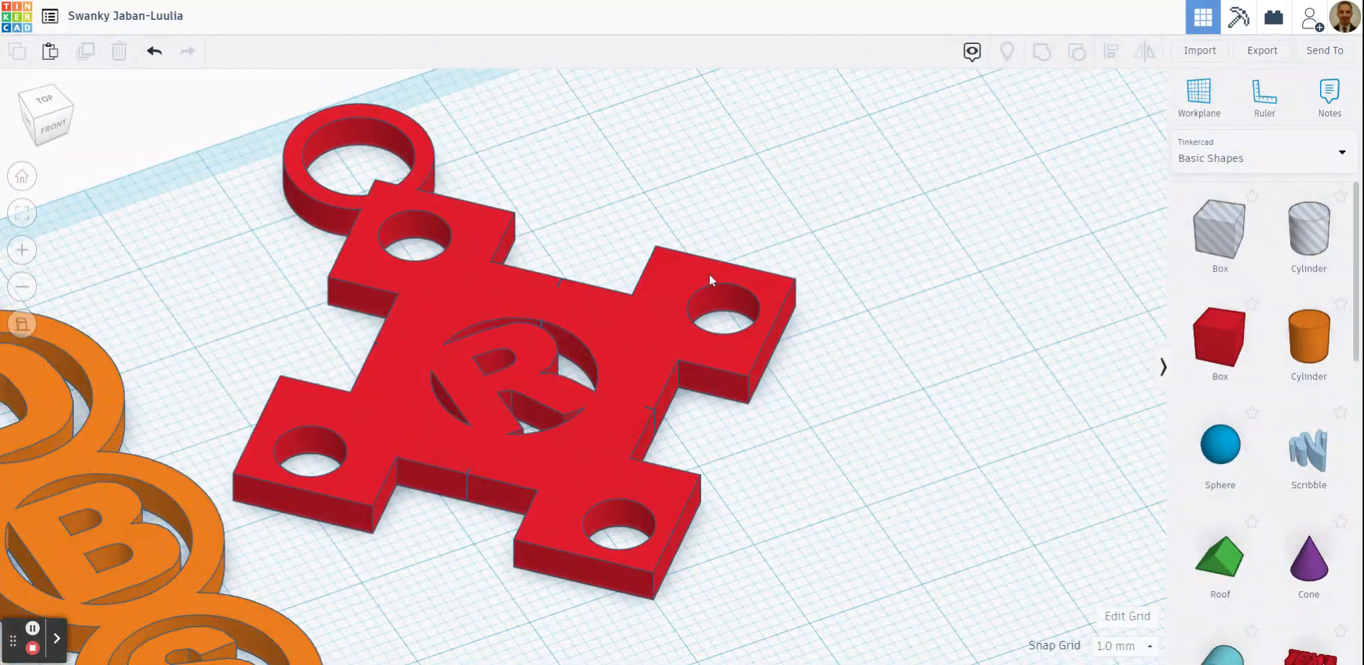
pyautogui.scroll(-5, 532, 437)
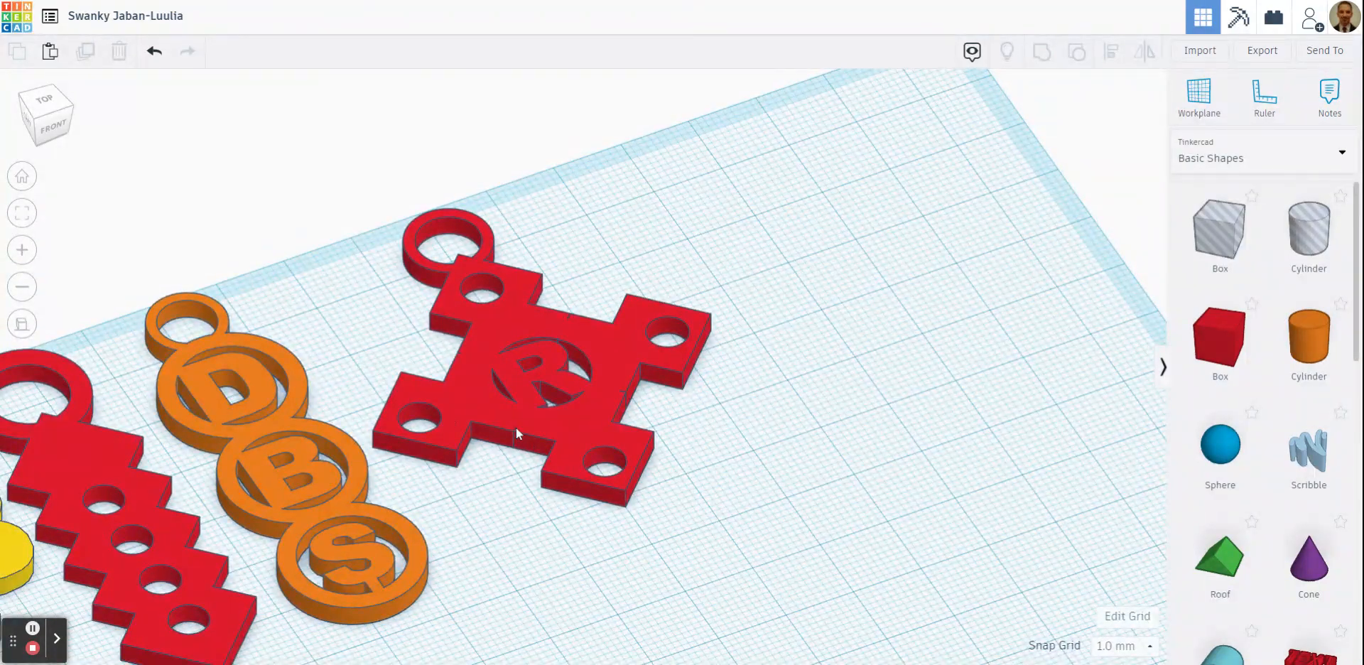
pyautogui.scroll(-5, 546, 368)
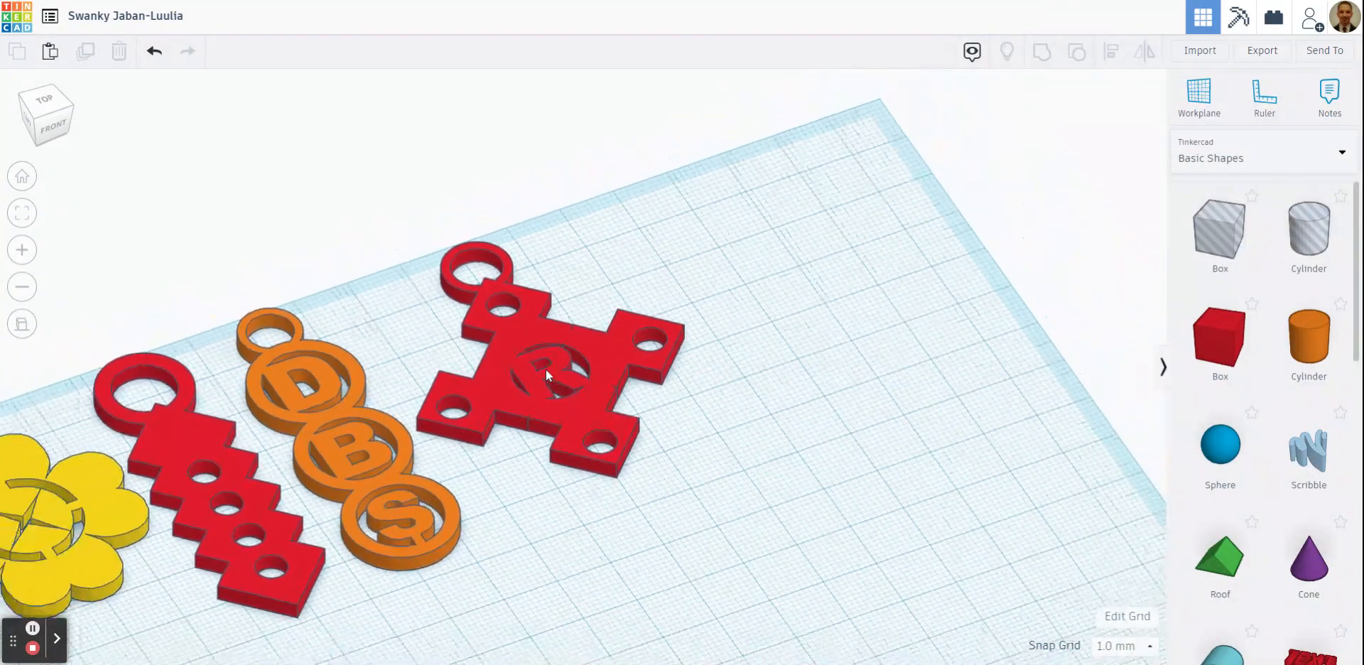
pyautogui.click(38, 95)
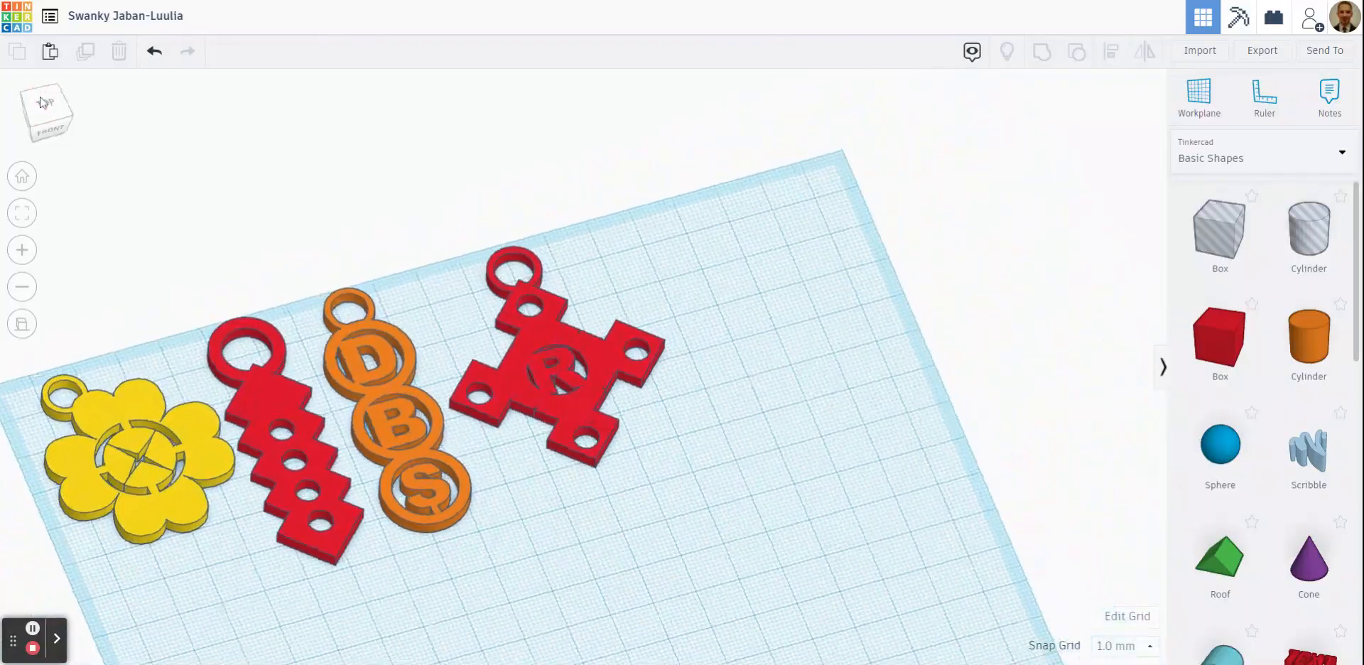